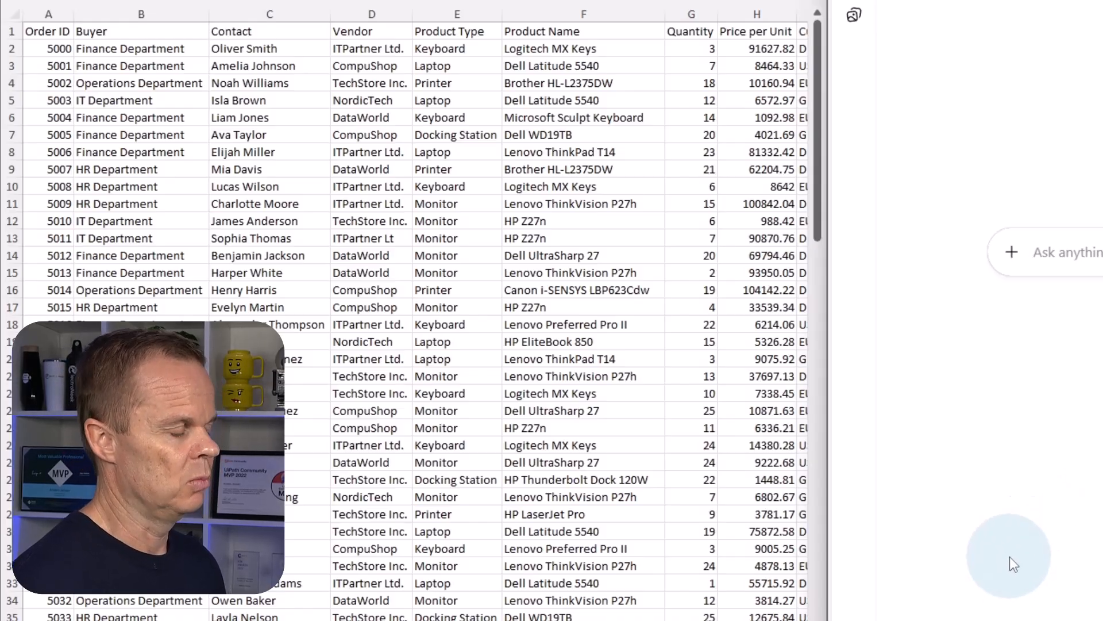
Review the columns of the orders table from Order ID through Status.
click(897, 620)
scroll(413, 313, right, 5)
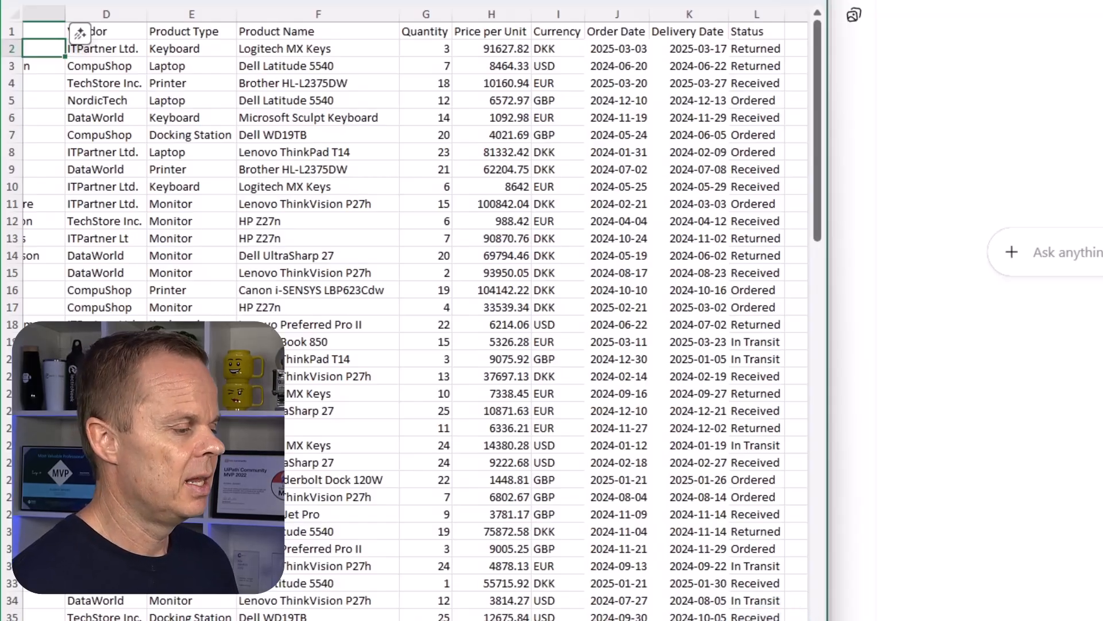
scroll(414, 313, left, 1)
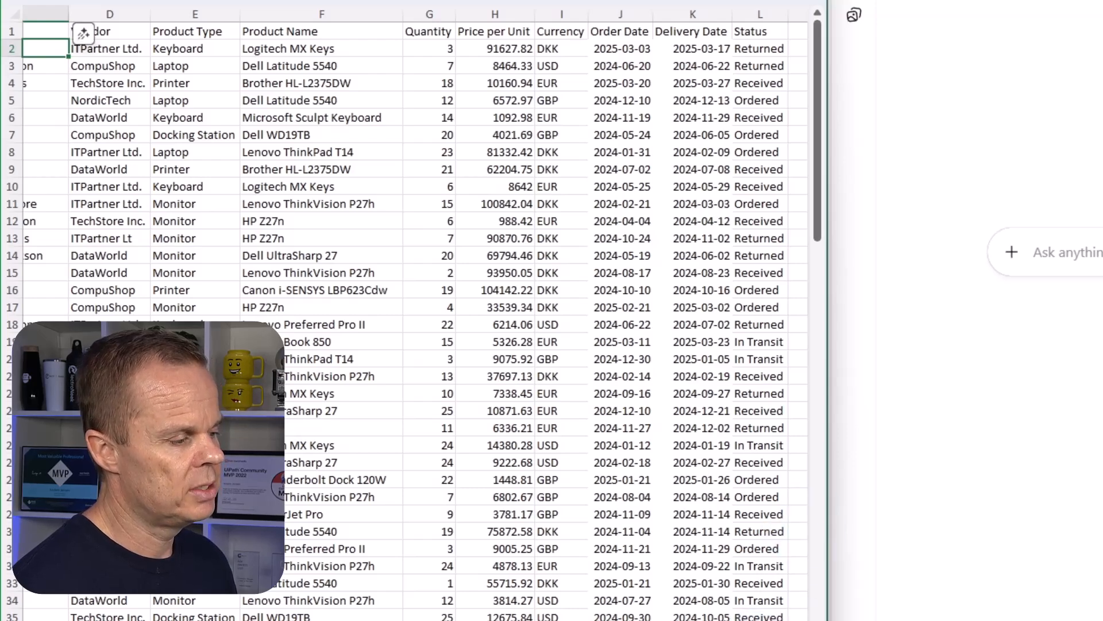
scroll(414, 314, left, 3)
scroll(414, 314, left, 3)
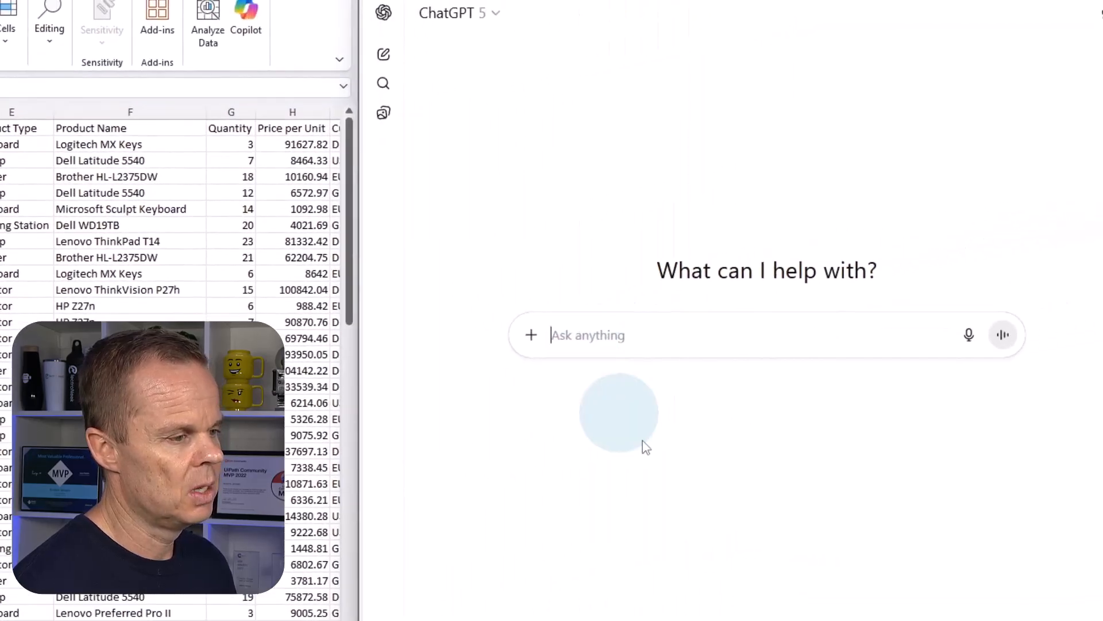
In ChatGPT, write "Get the latest currency rates, where EUR is the base currency, in two columns: Currency, Rate.".
text(Get the )
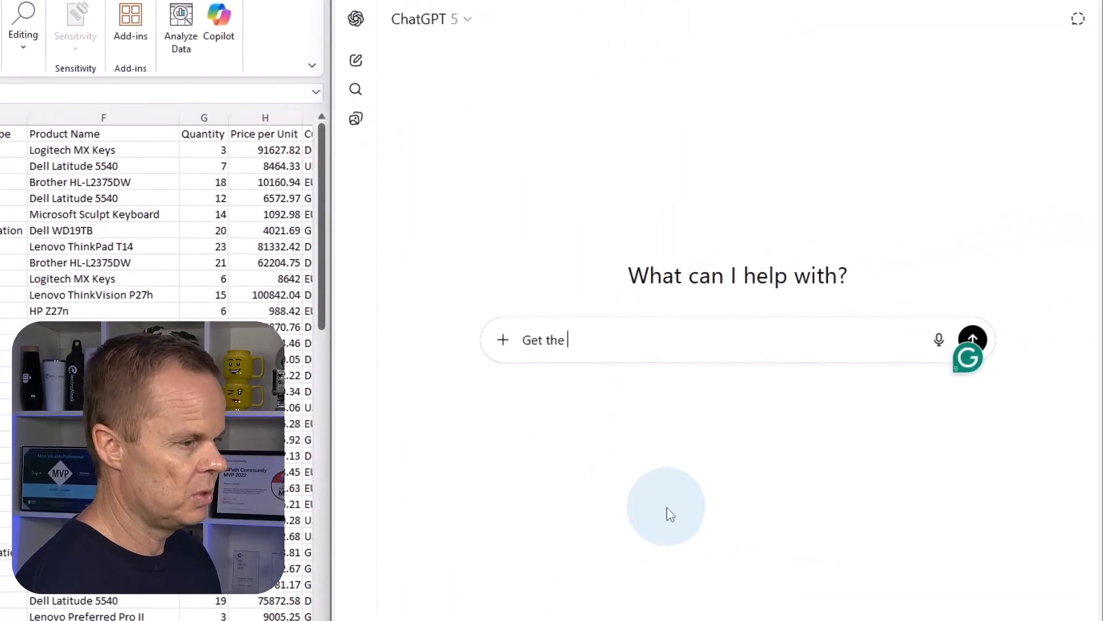
text(latest currenc)
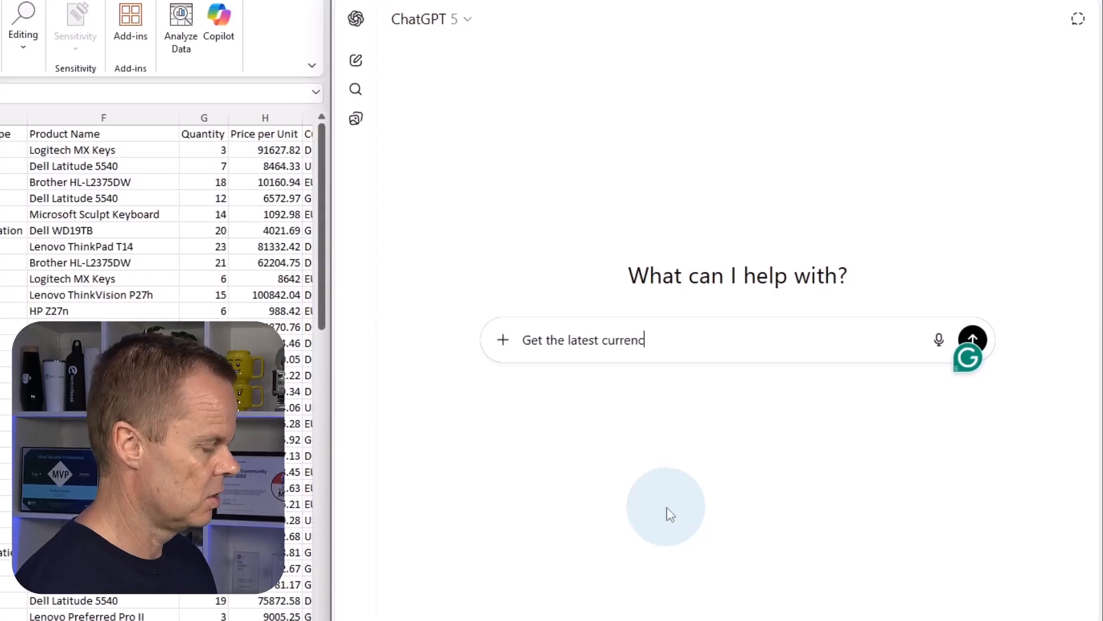
text(y rates, w)
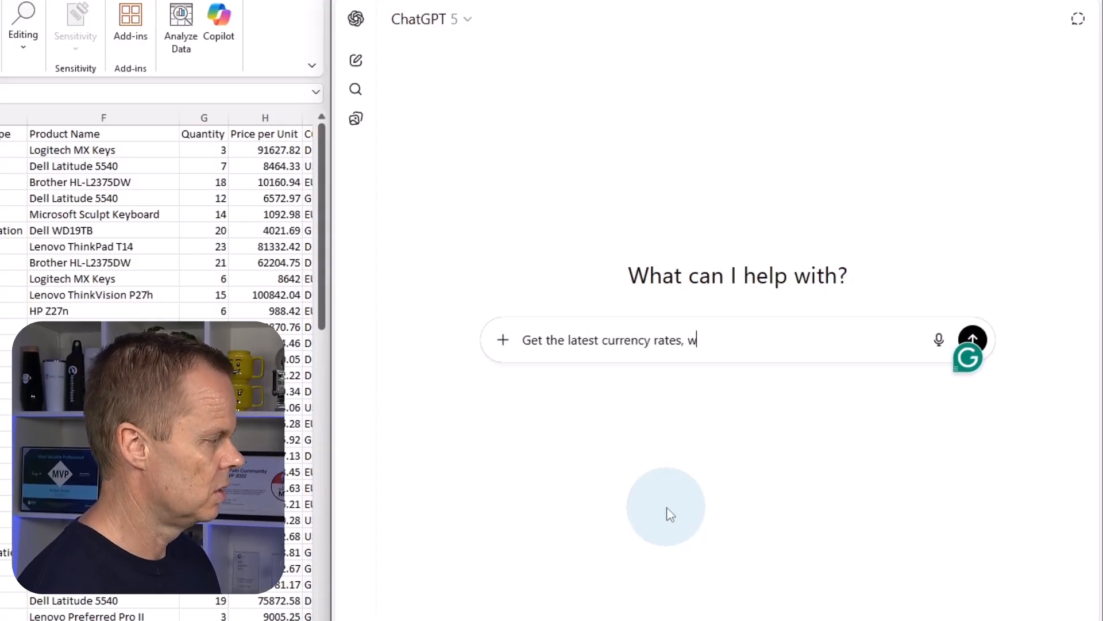
text(here EUR is the b)
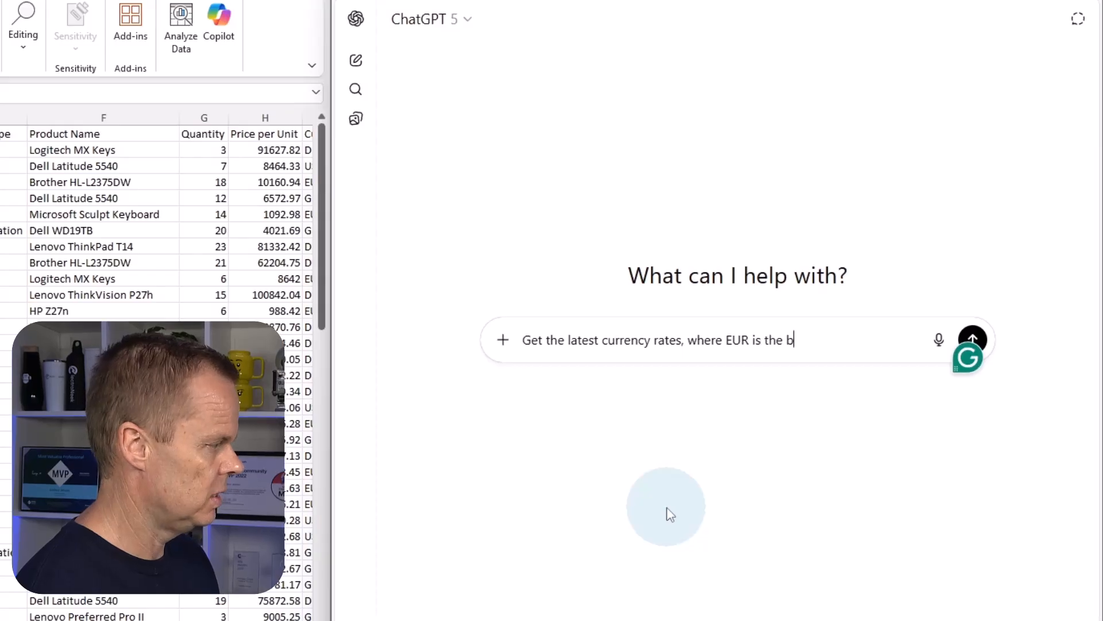
text(ase currency)
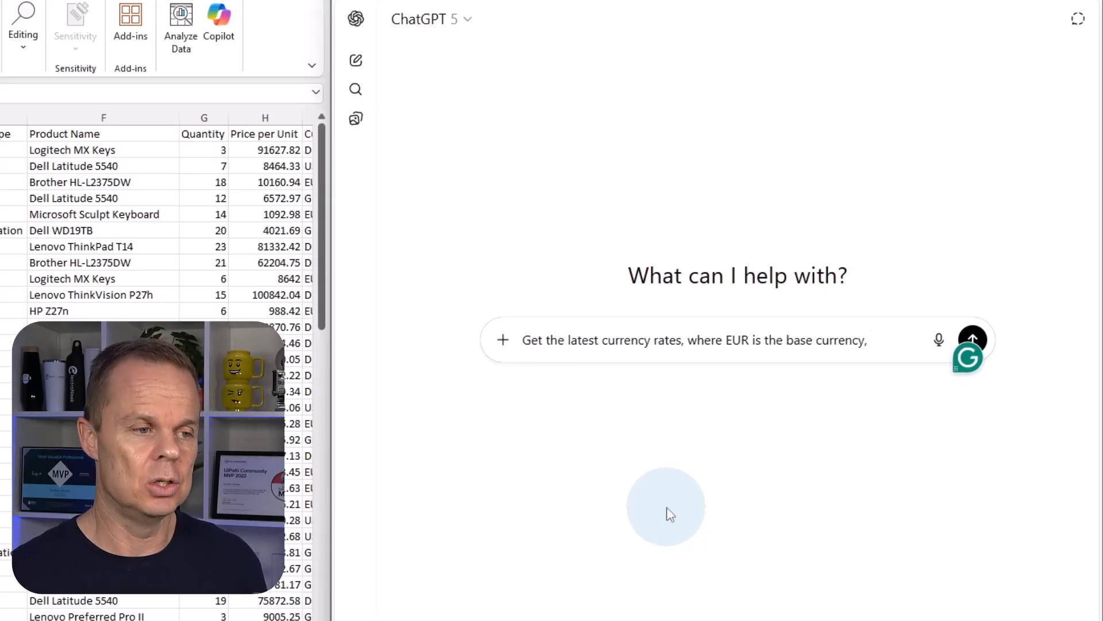
text(, in two )
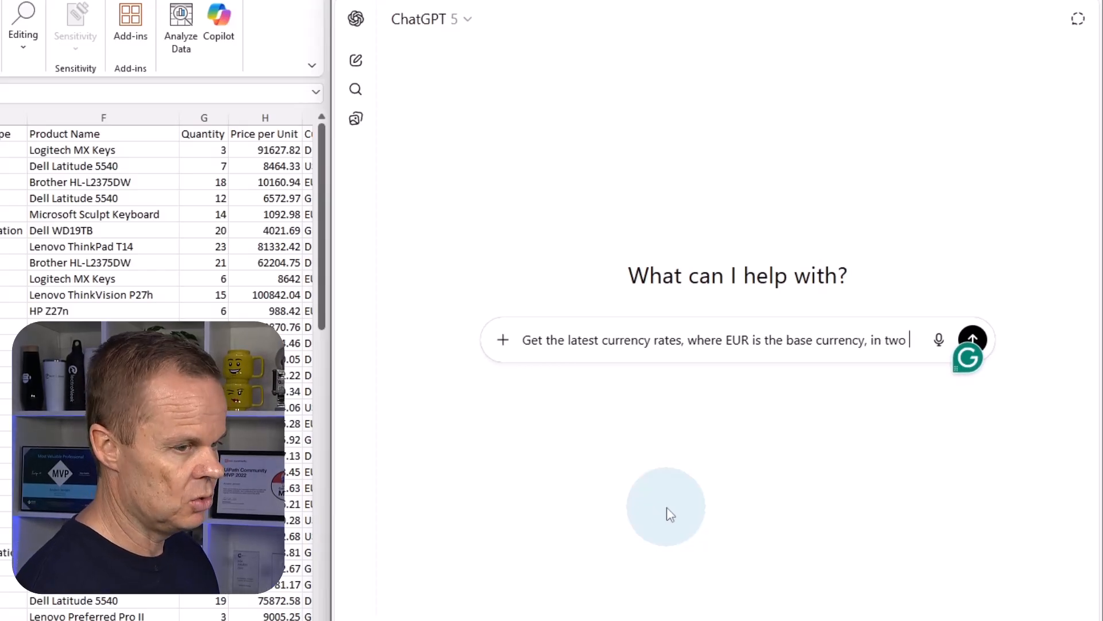
text(columns: Cu)
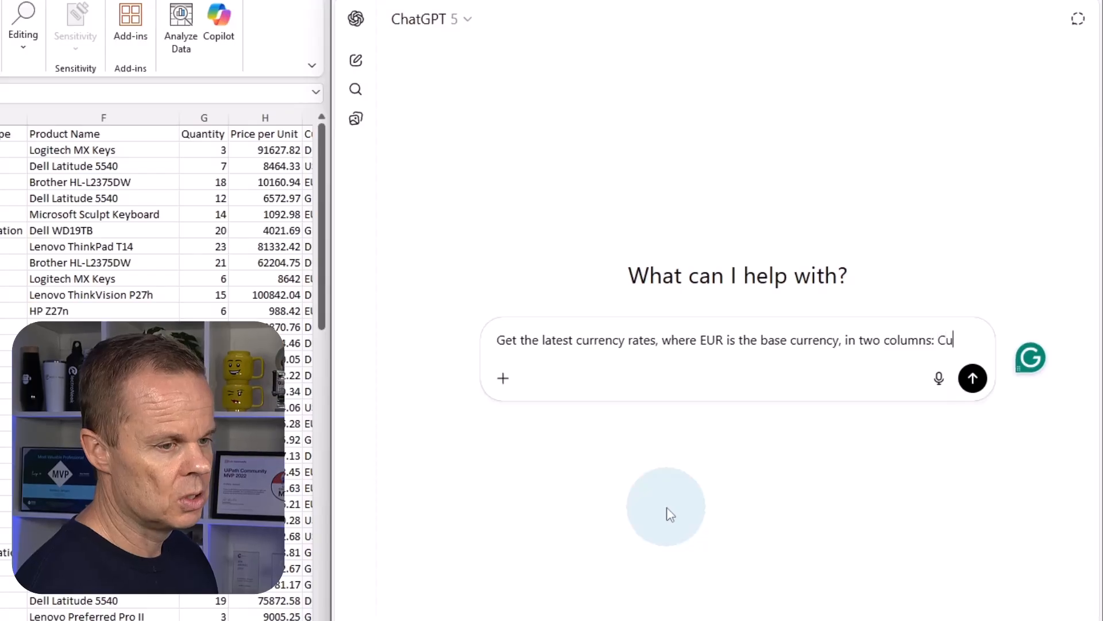
text(rrency, )
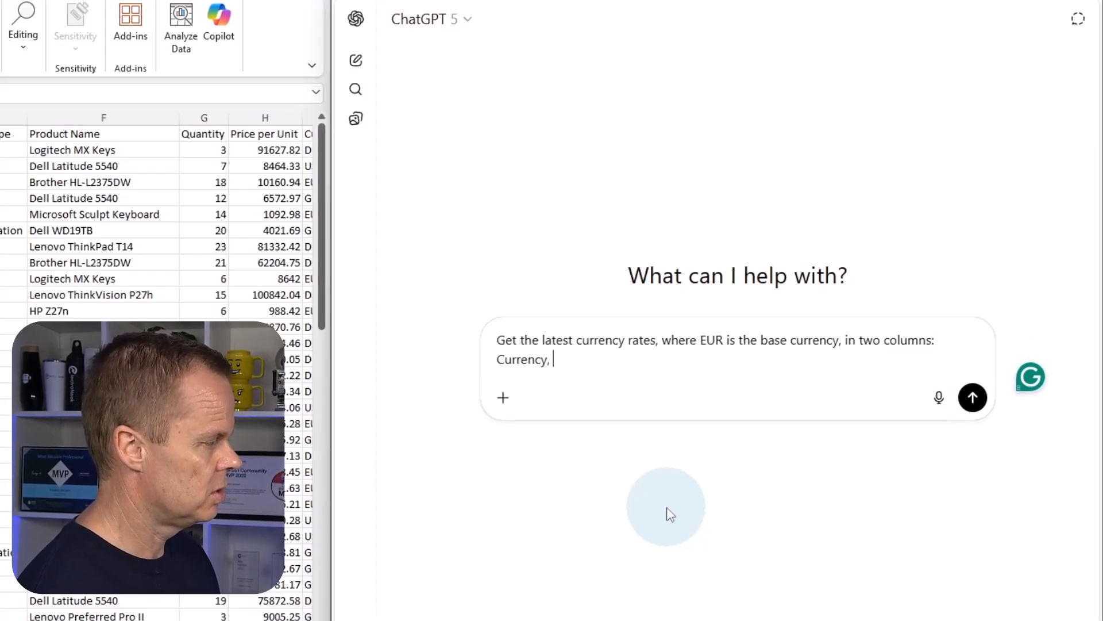
text(Rate.)
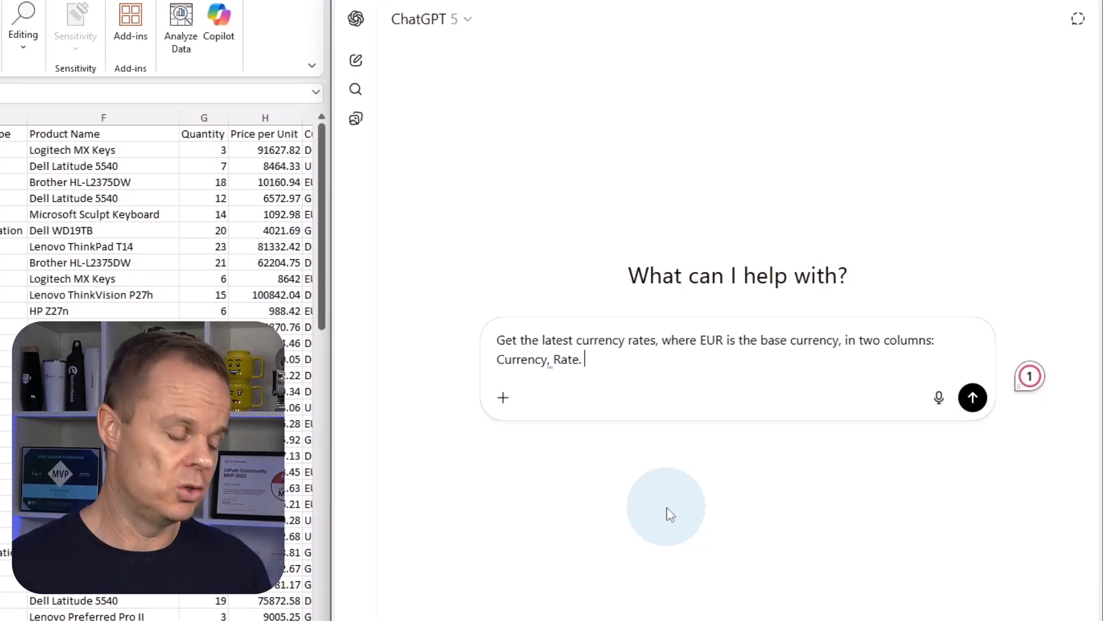
Add "In the following order: EUR, USD, GBP, DKK." to the prompt and submit it.
text(In)
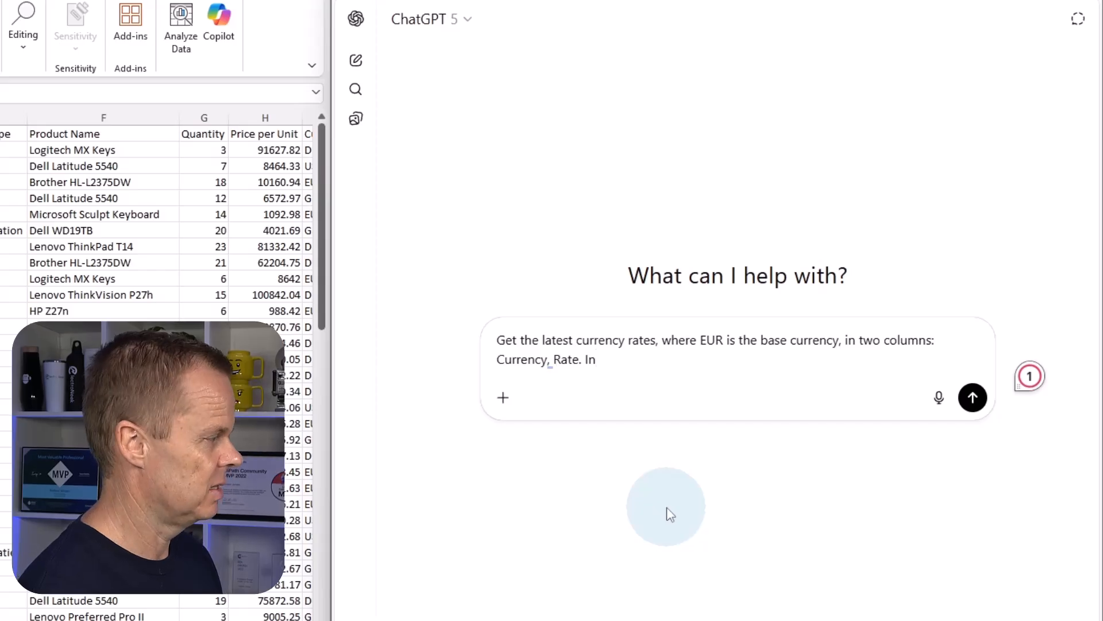
text( the foll)
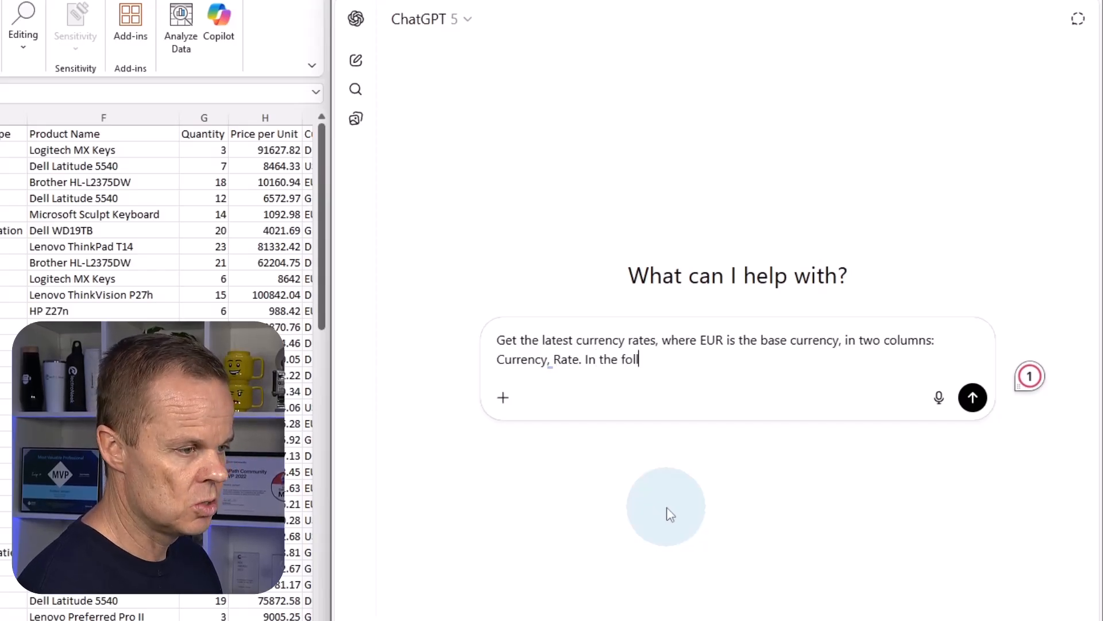
text(owing row)
key(BackSpace)
key(BackSpace)
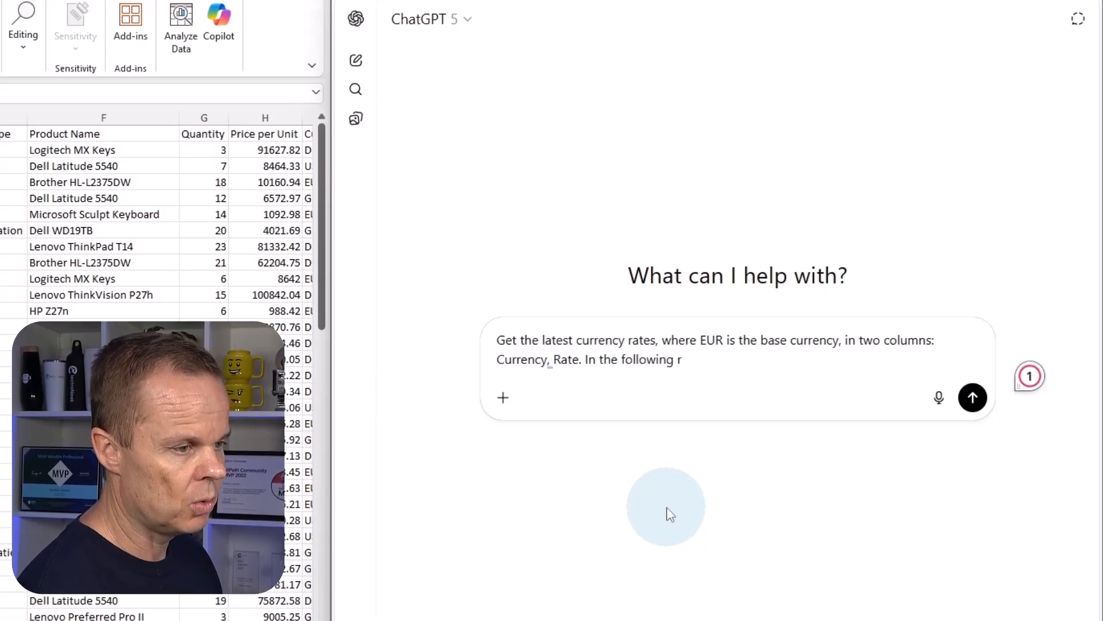
text(der: EUR)
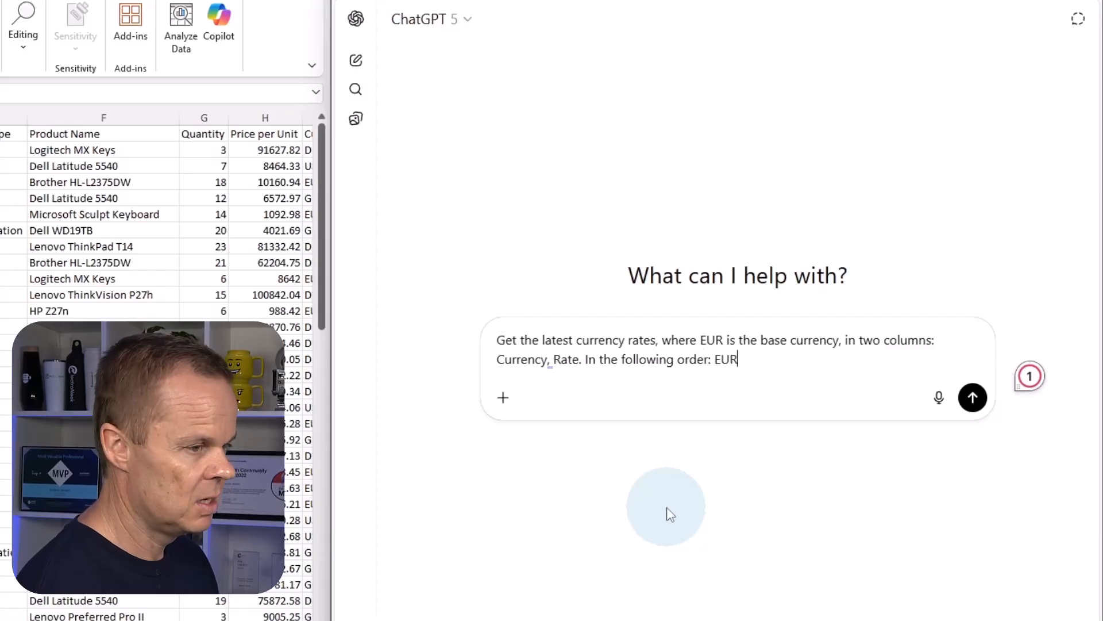
text(, USD,)
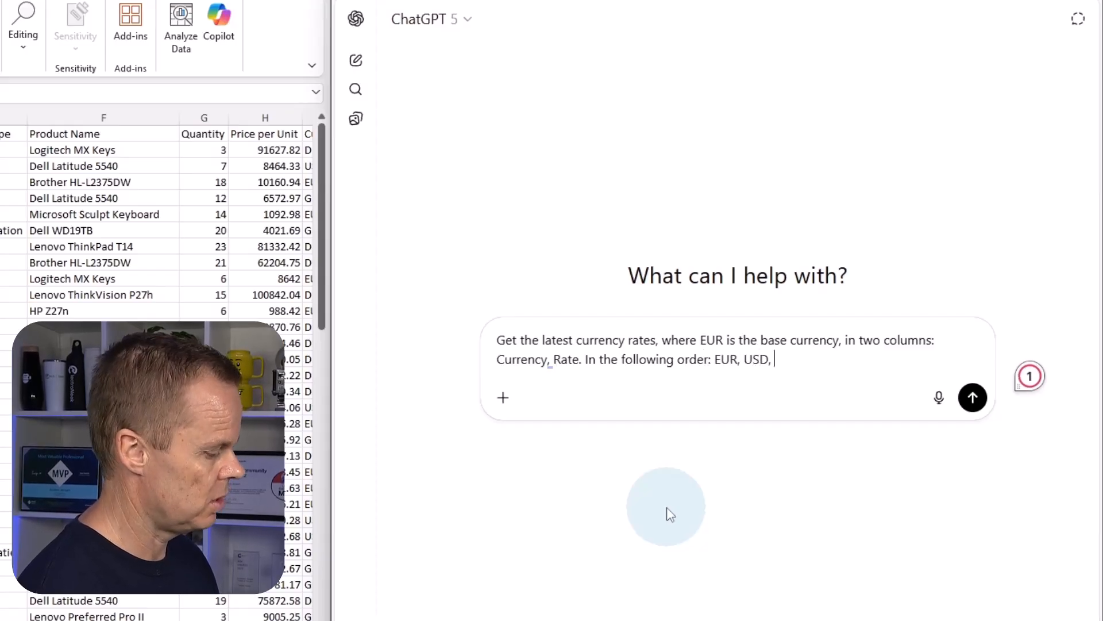
text( GBP, DKK.)
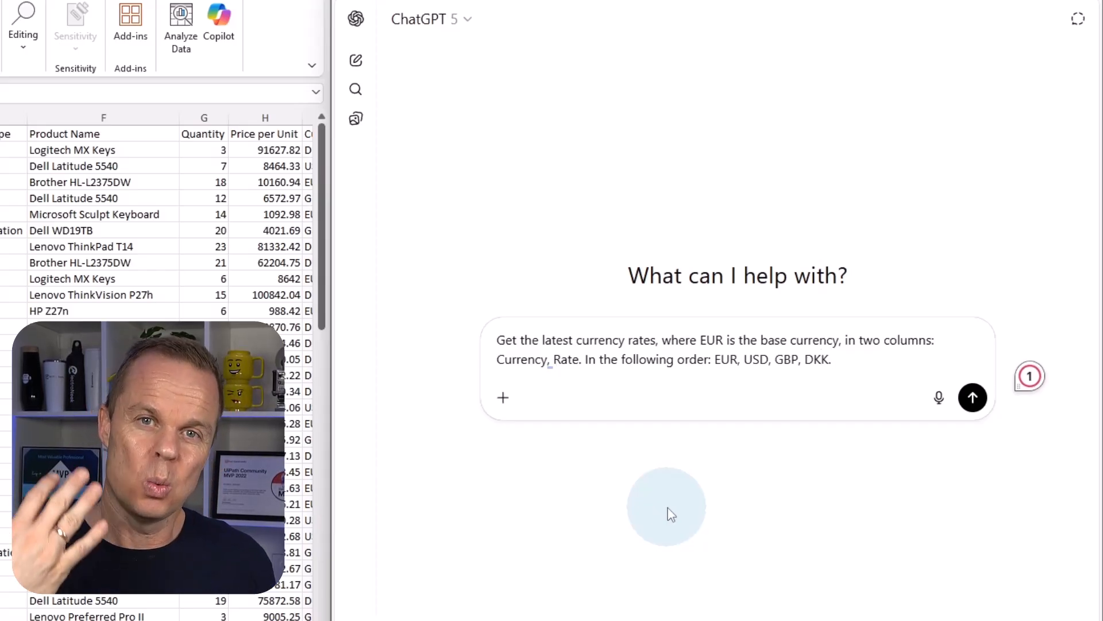
key(Return)
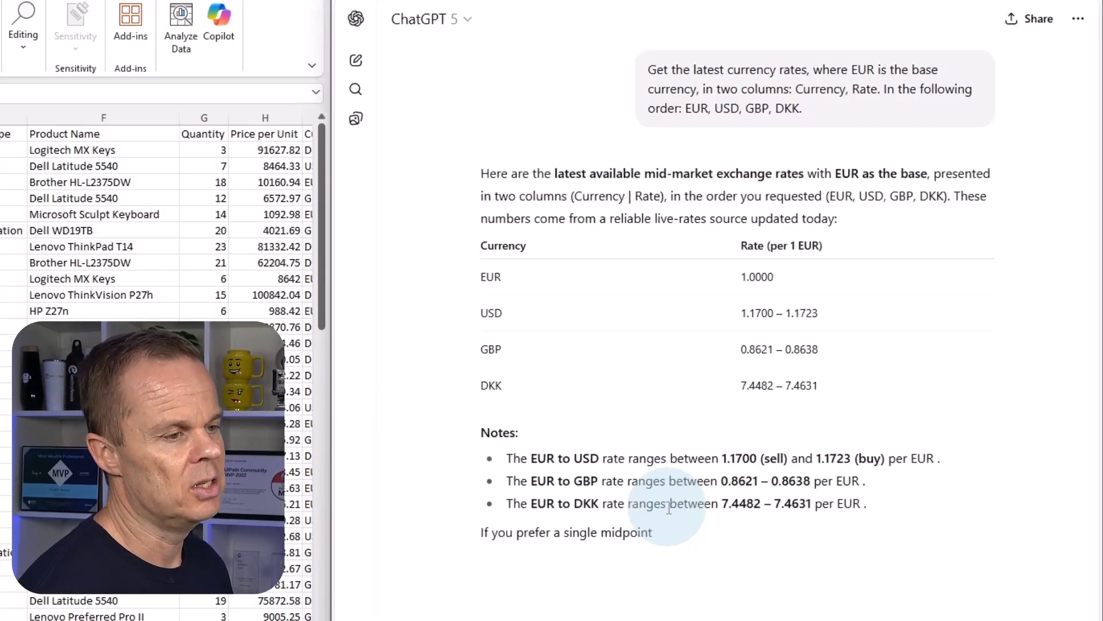
Start a follow-up message with "Correct:" and the list line "- The column name should be just 'Rate'".
mouse_move(986, 290)
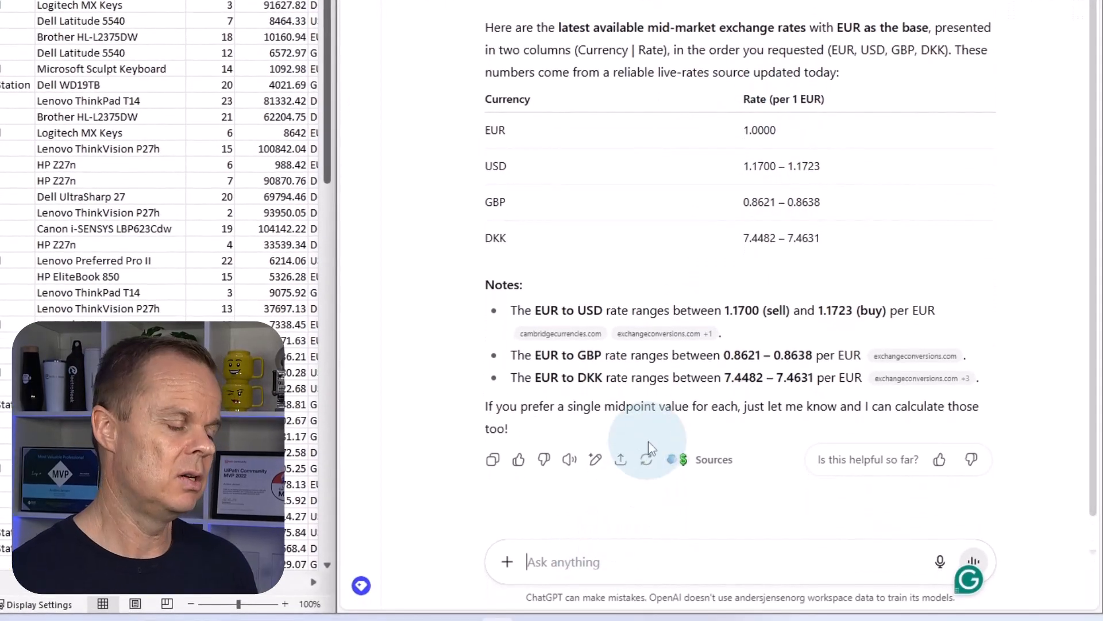
text(Corr)
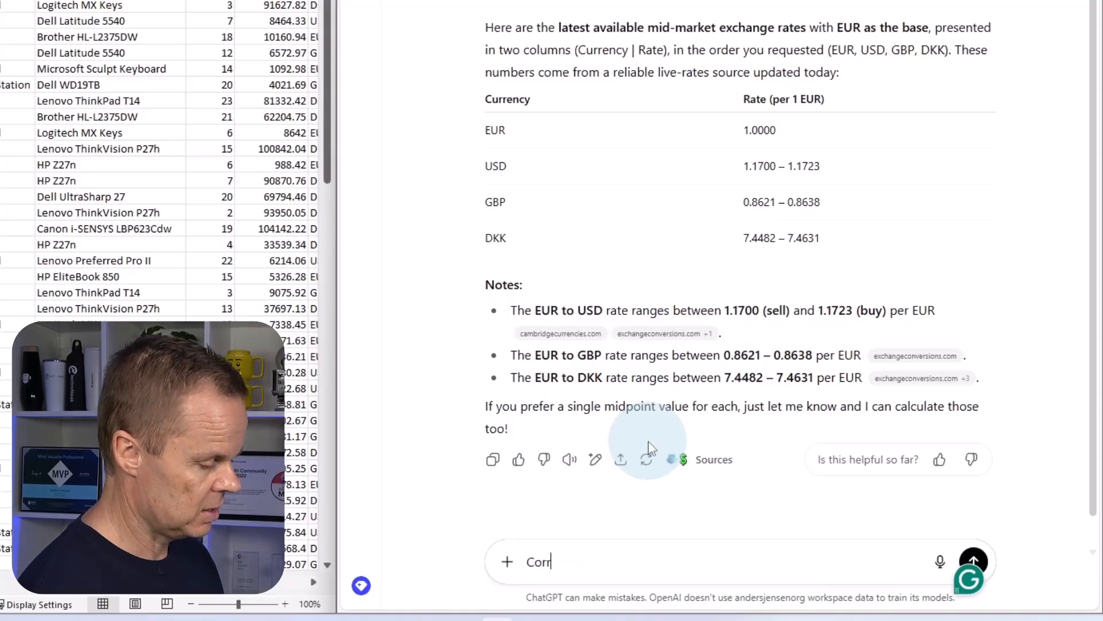
text(ect:)
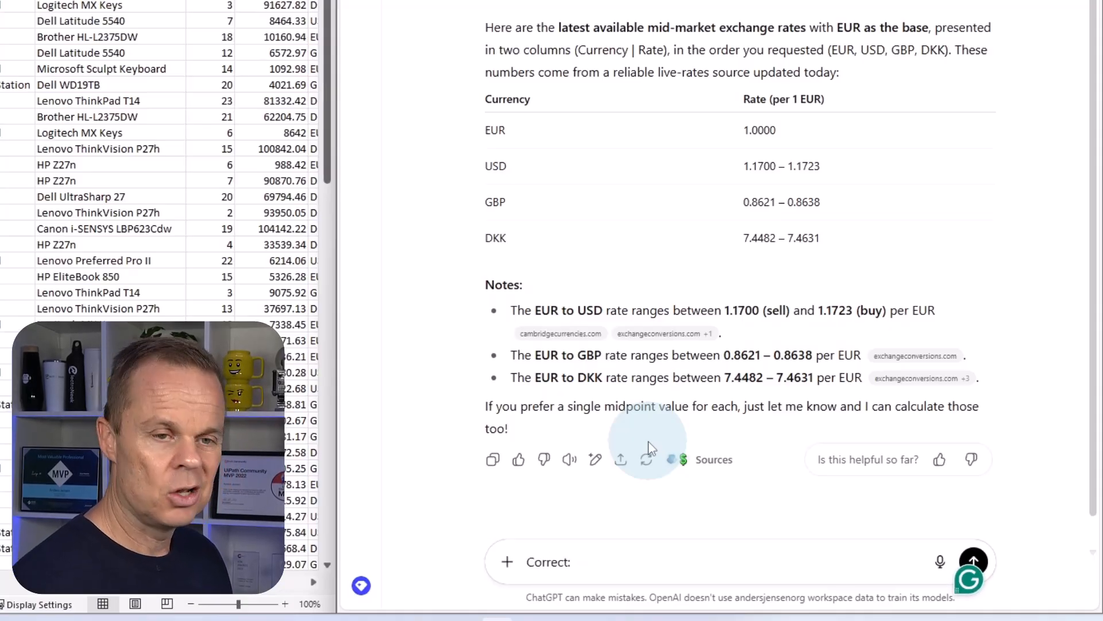
key(shift+Return)
text(-)
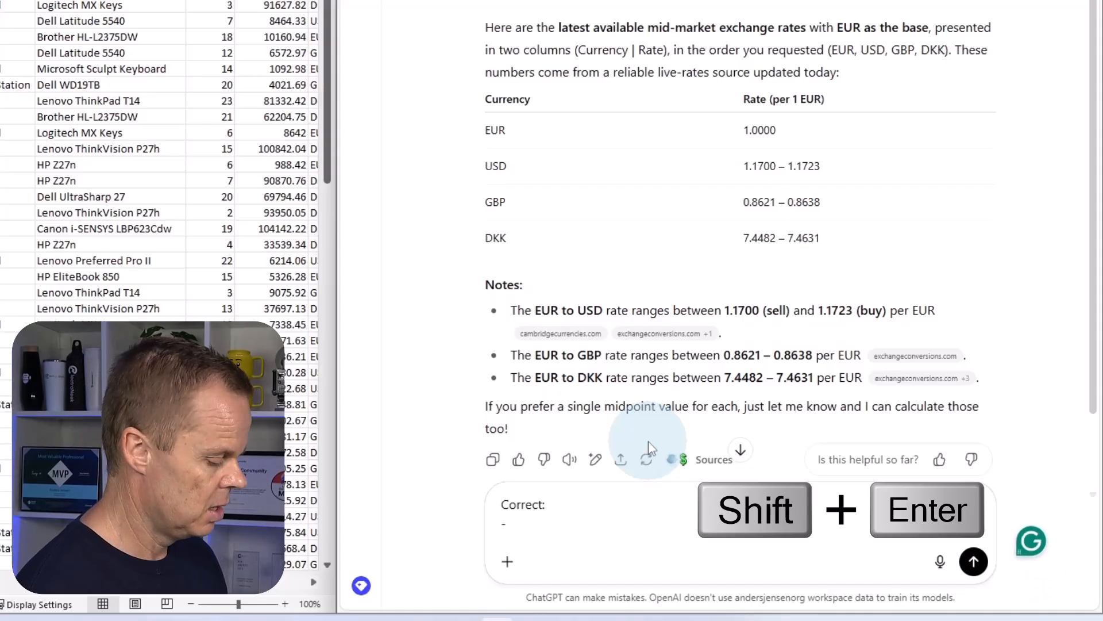
text( The column )
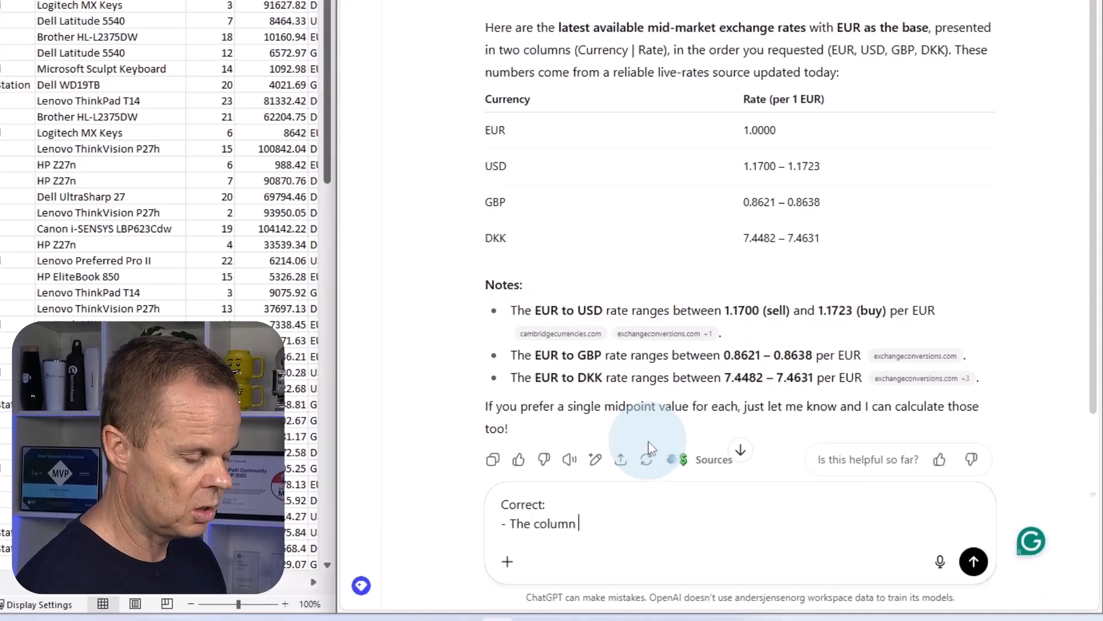
text(name should be)
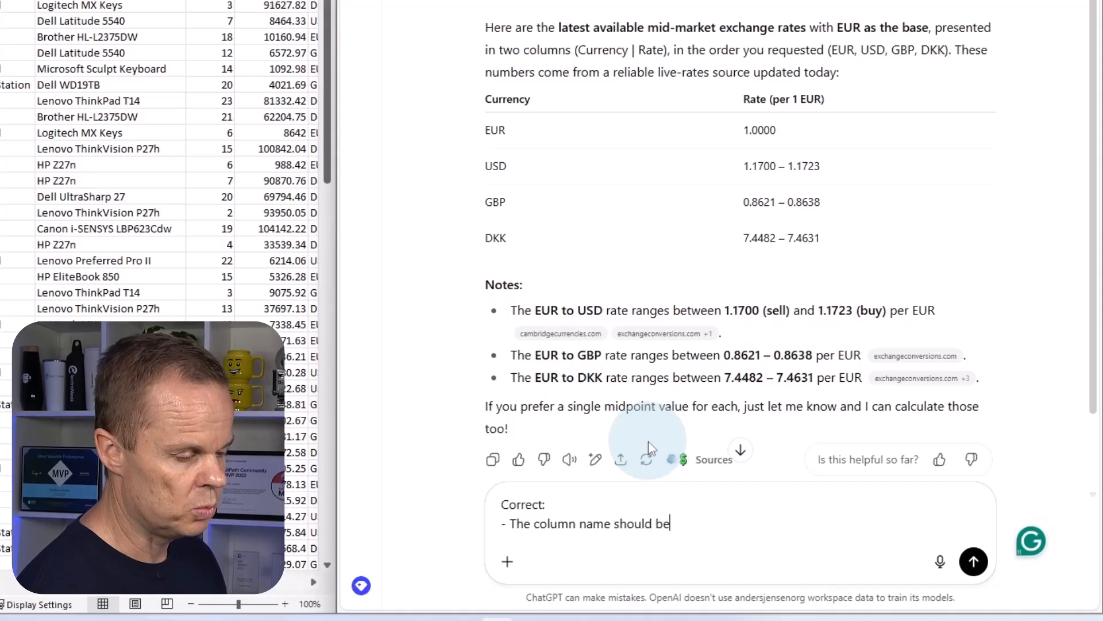
text( just 'Rate')
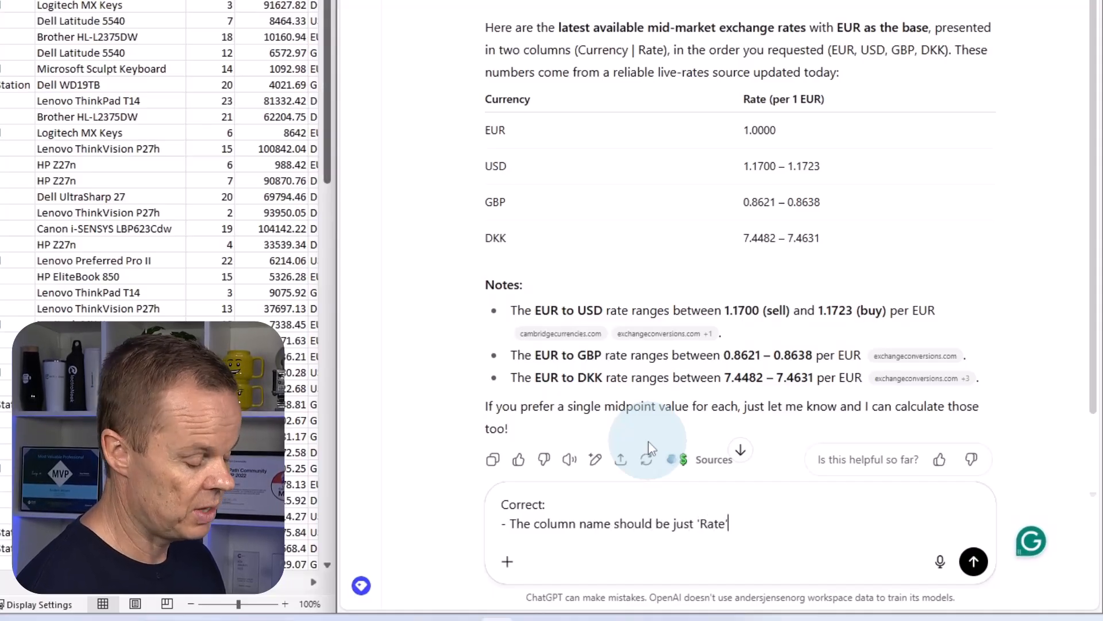
Add the list line "- I want a single rate and not an interval" to the follow-up and send it.
key(shift+Return)
text(- )
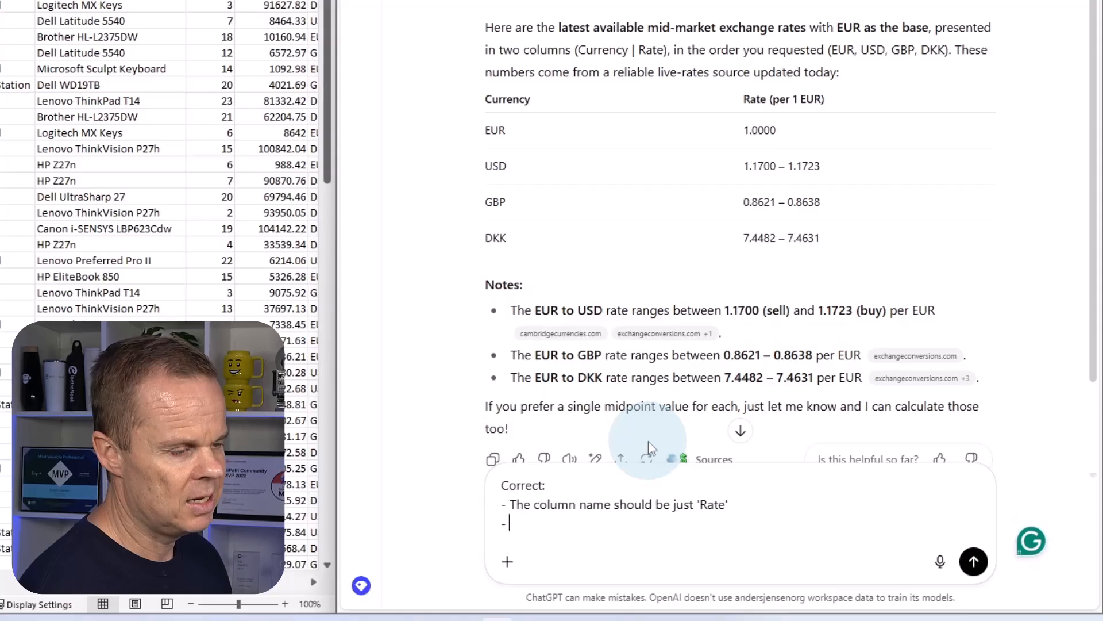
text(I want a )
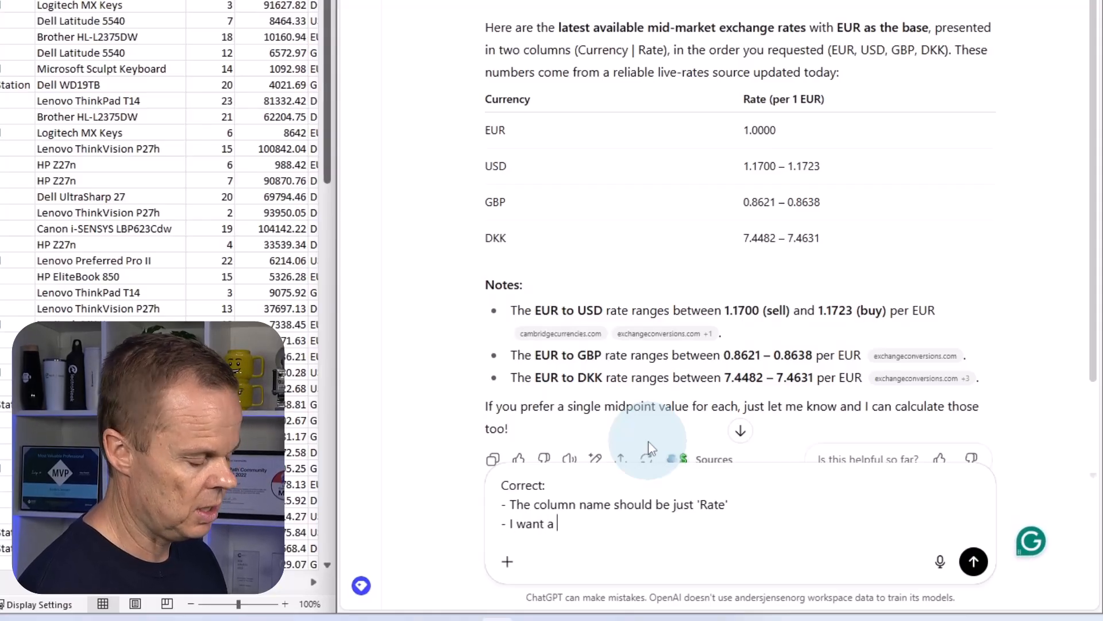
text(single rate and )
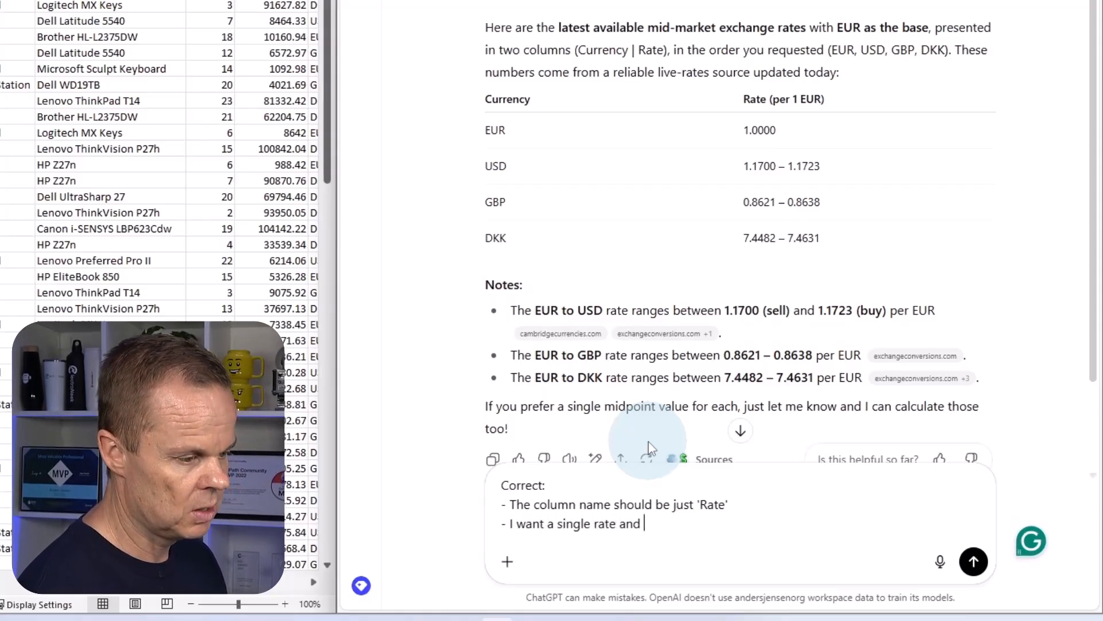
text(not an interva)
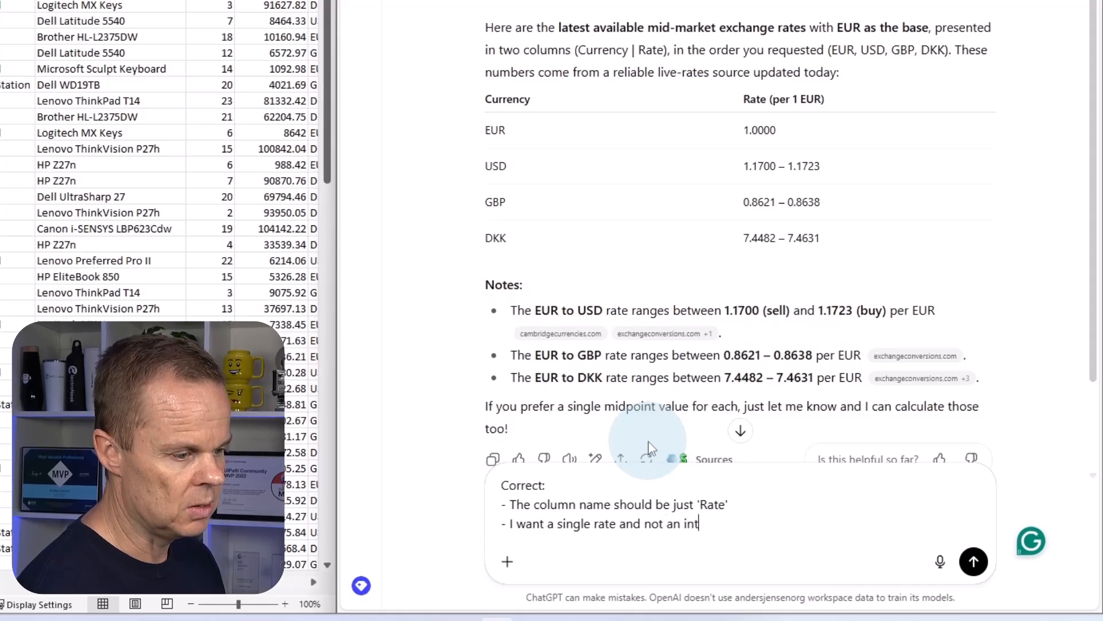
text(l)
key(Return)
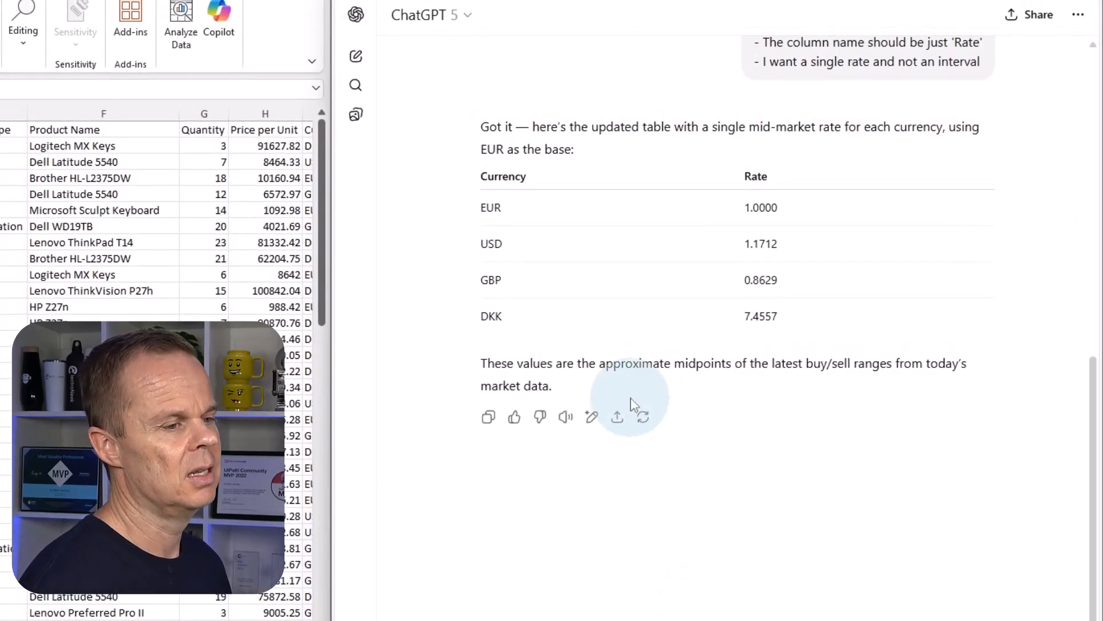
Copy the Currency and Rate table from the ChatGPT reply and paste it into cell A1 of a new Excel sheet, matching destination formatting.
drag(785, 317, 444, 178)
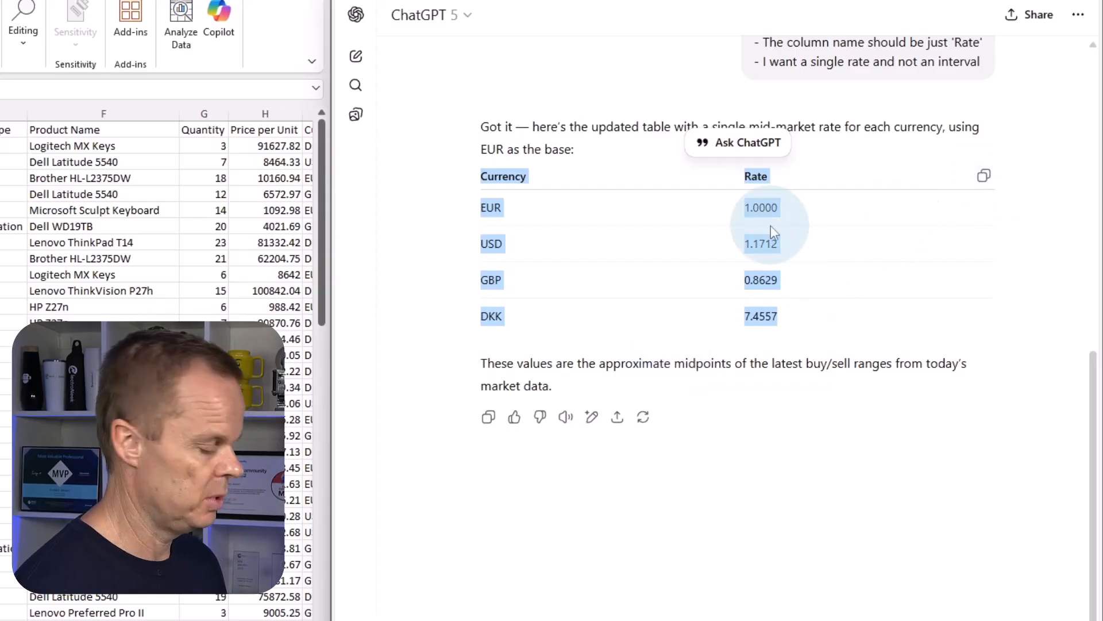
key(ctrl+c)
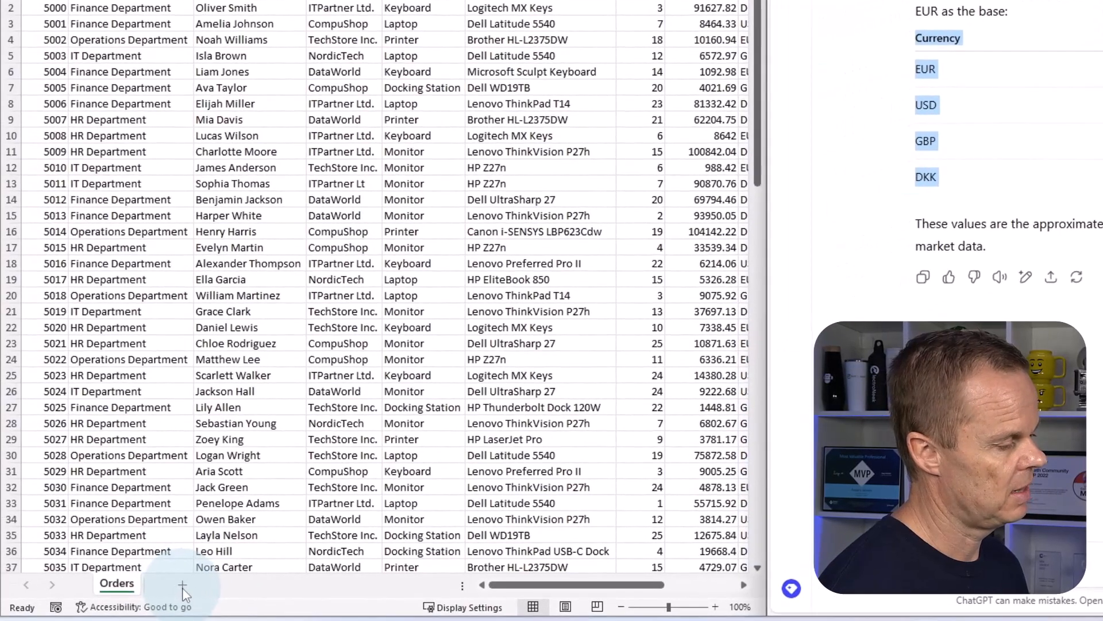
click(182, 586)
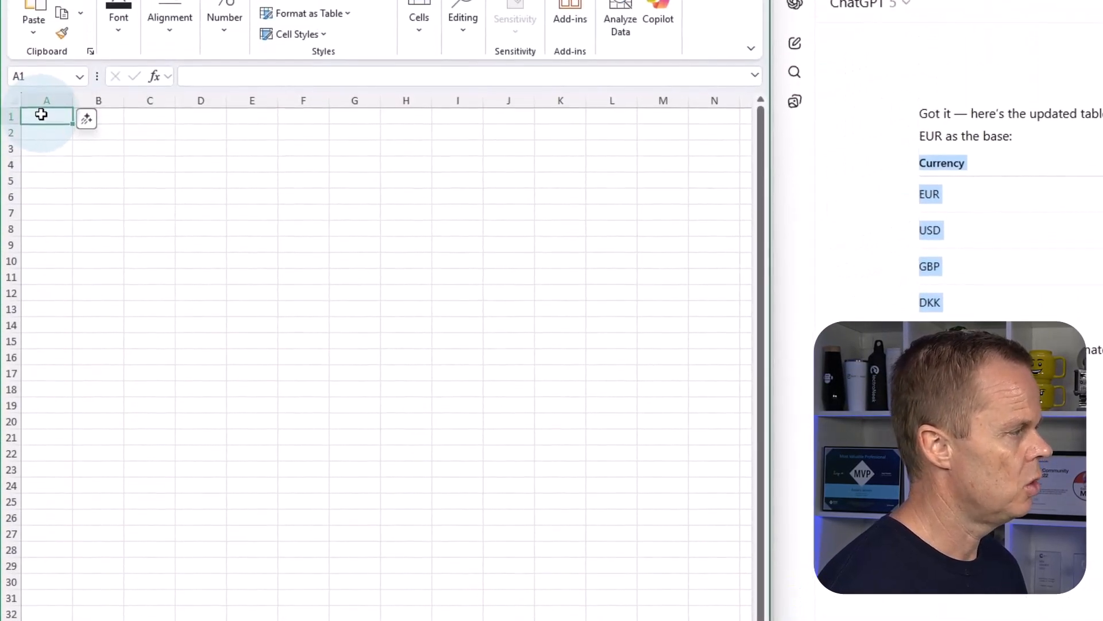
right_click(40, 182)
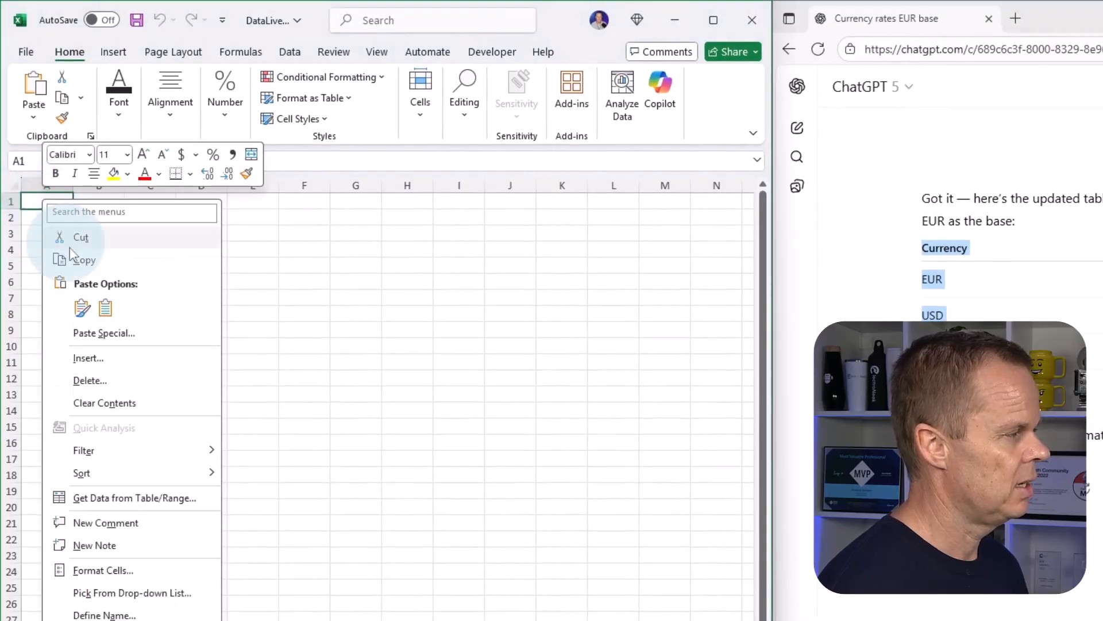
click(106, 309)
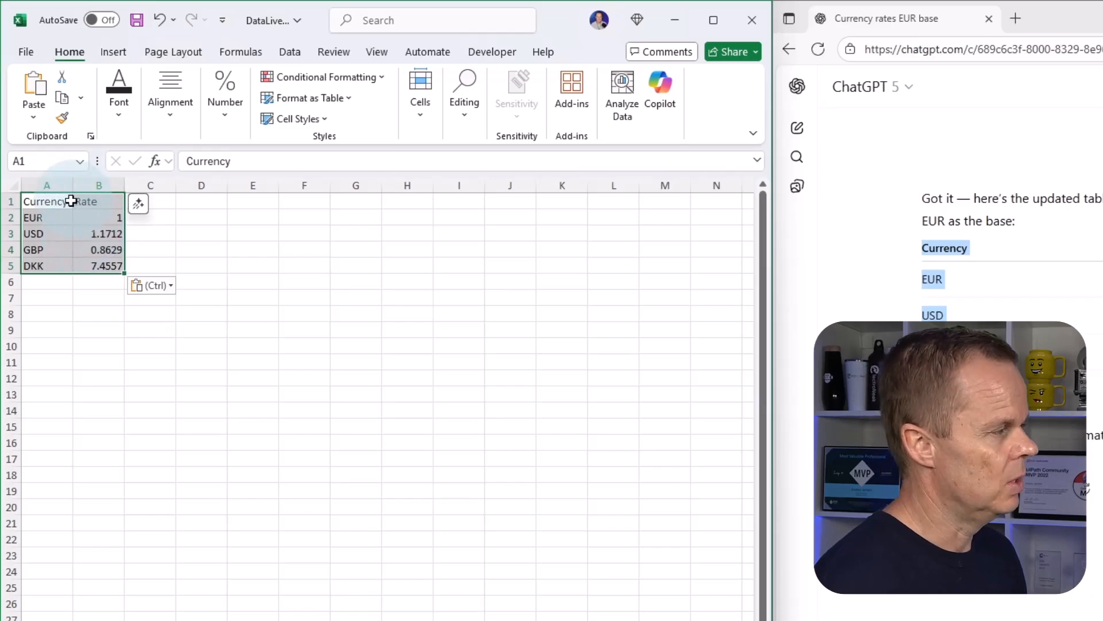
Convert the pasted currency range A1:B5 into an Excel table with headers.
click(83, 234)
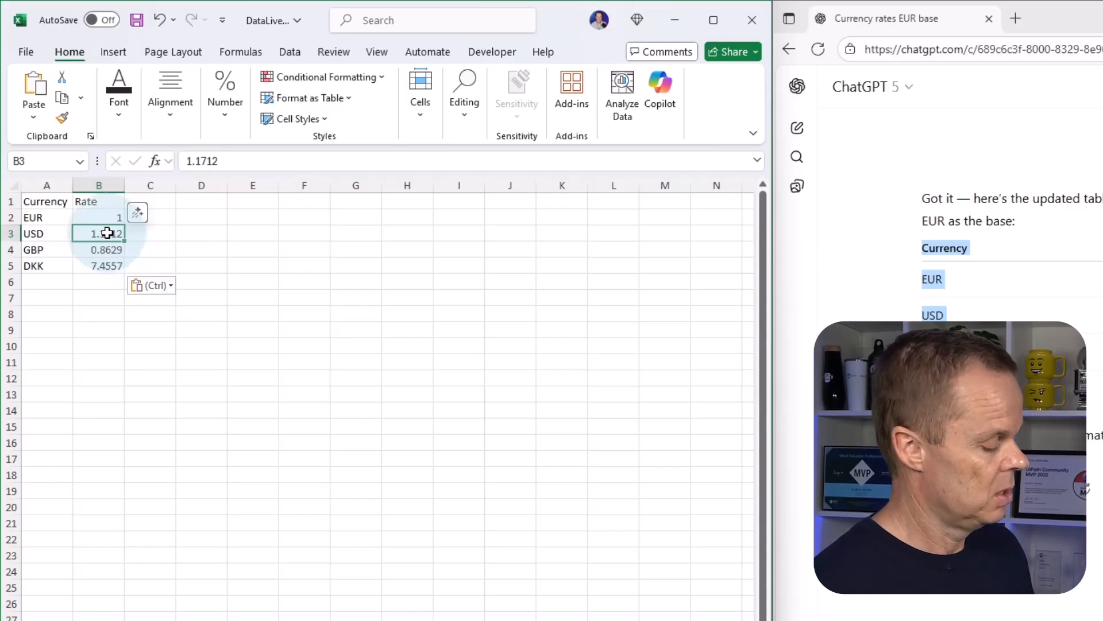
key(ctrl+t)
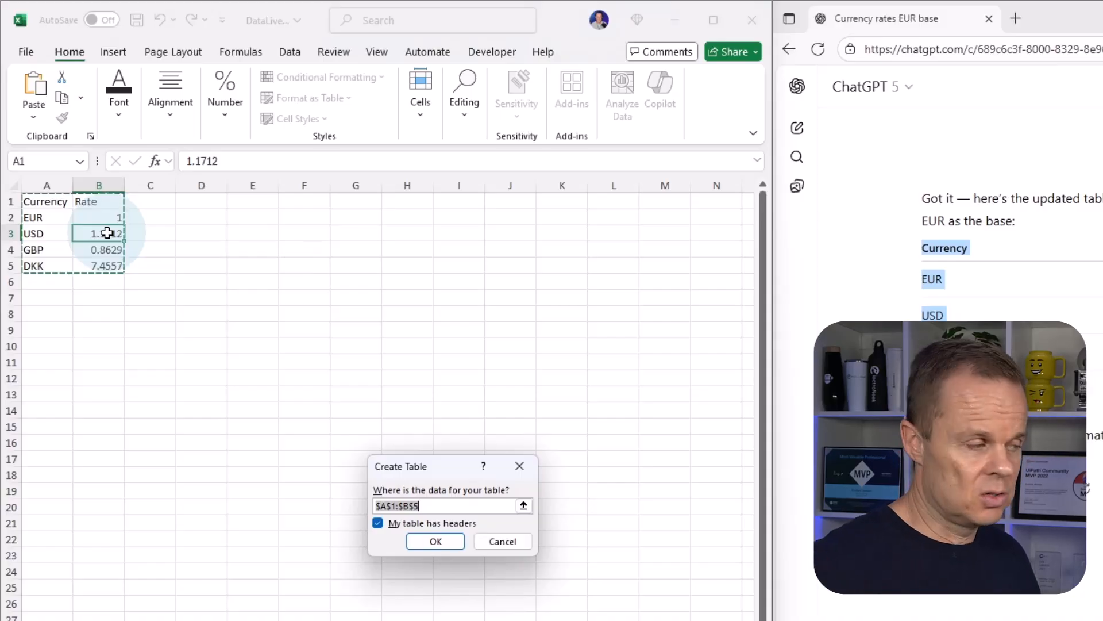
click(435, 541)
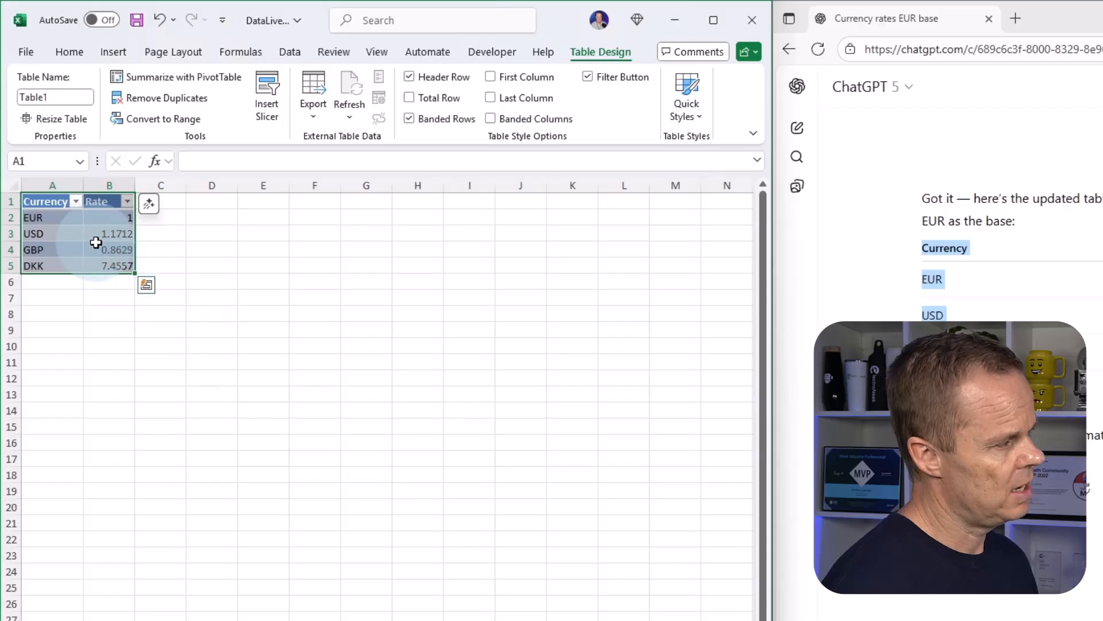
Set the name of the currency table to CurrencyRates.
click(112, 250)
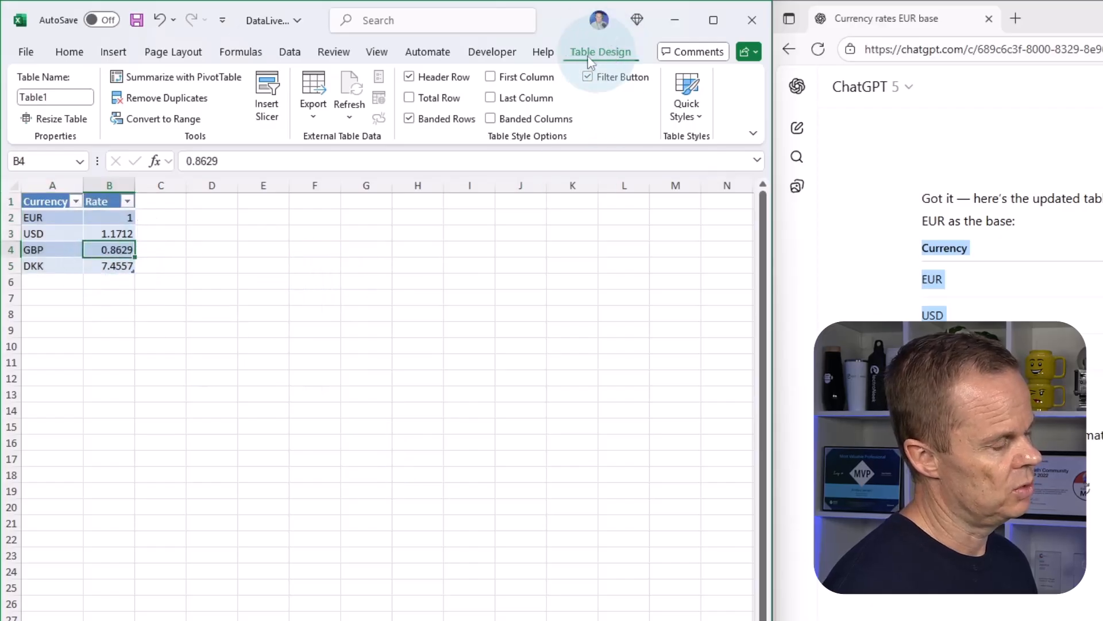
click(58, 96)
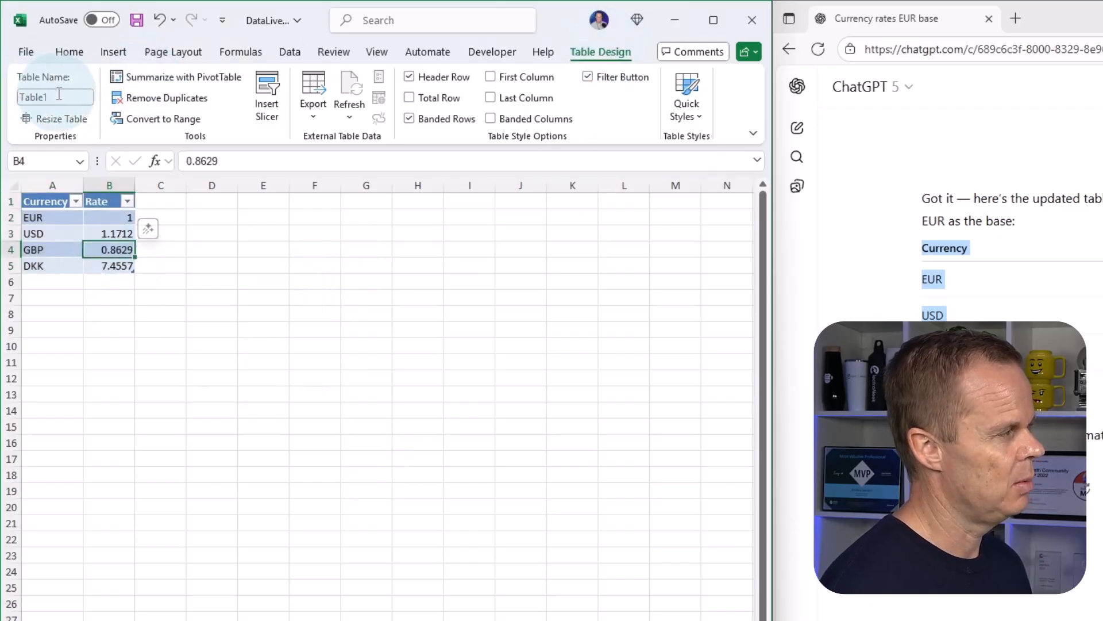
click(58, 96)
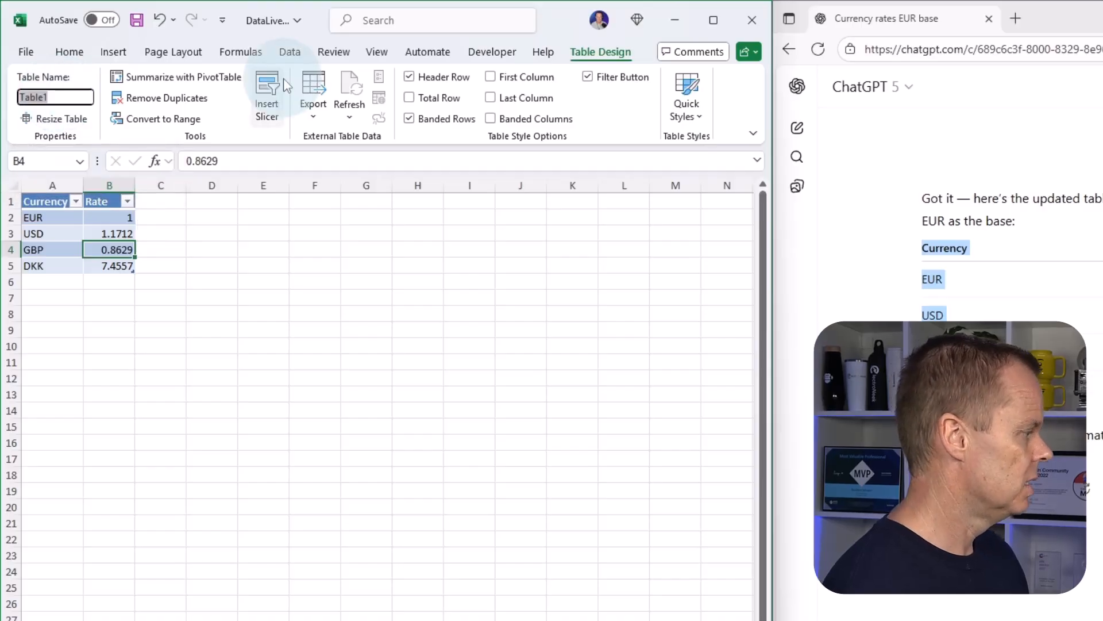
text(Currency)
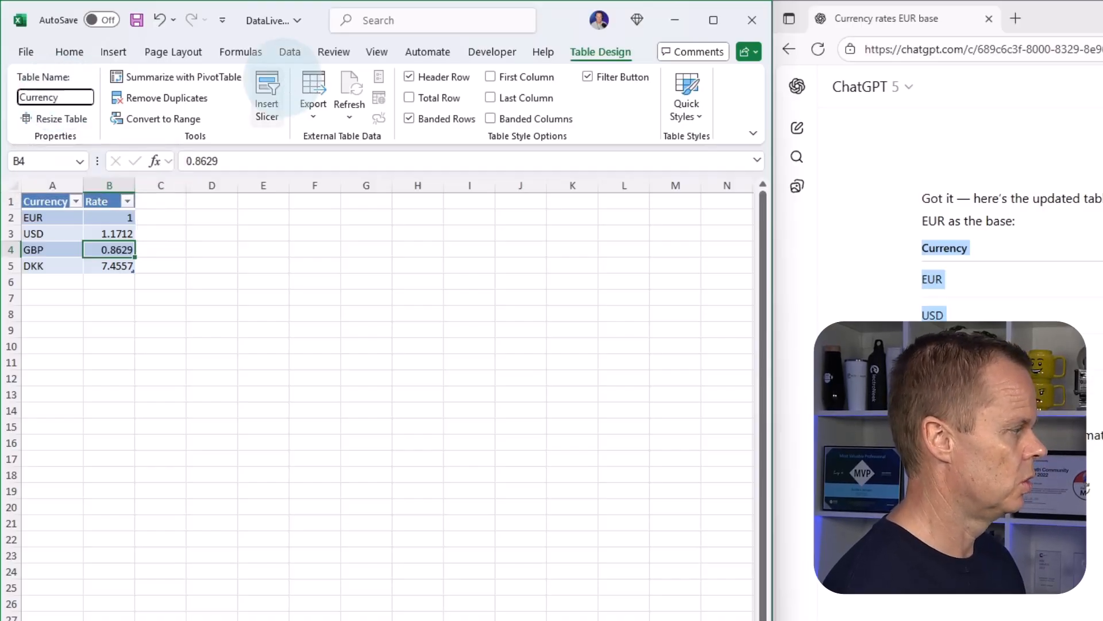
text(Rates)
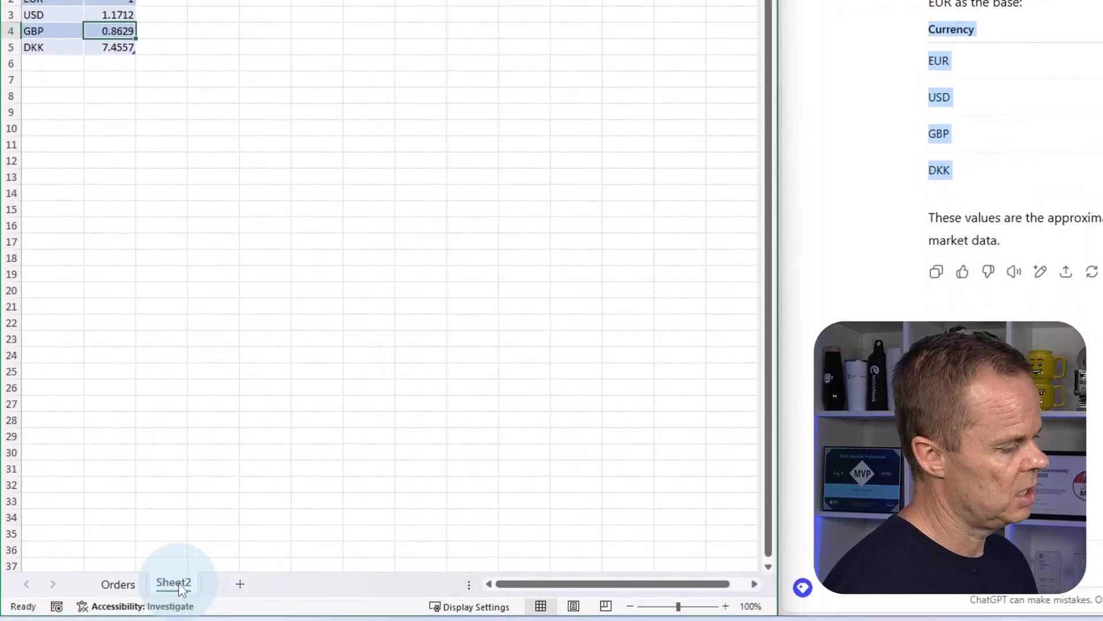
Rename the new sheet as "Currency Rates" and return to the Orders sheet.
right_click(175, 589)
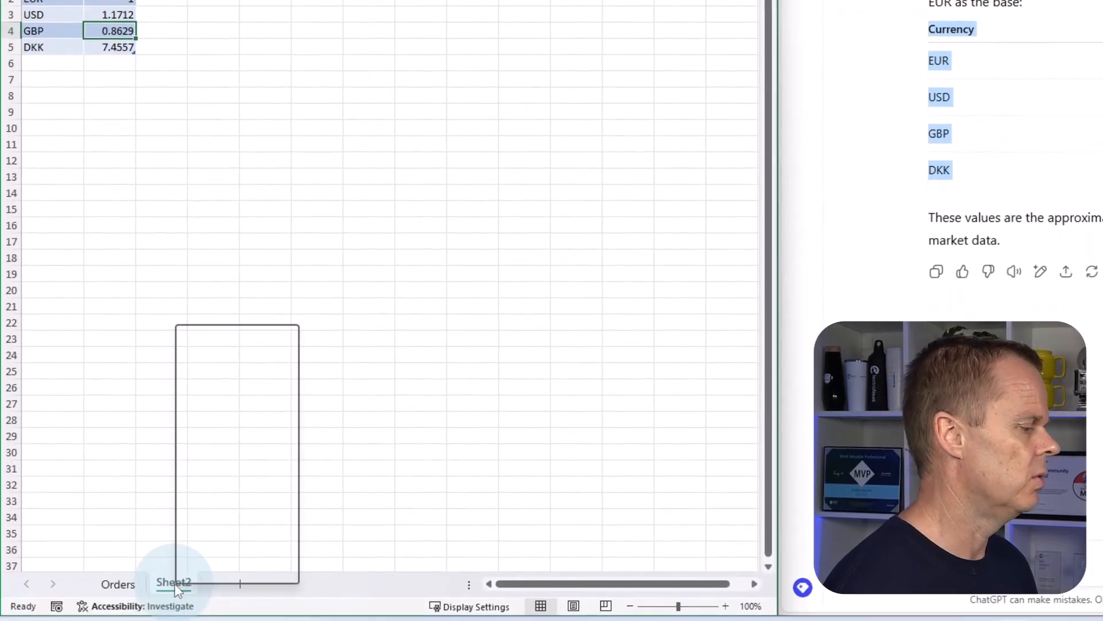
click(211, 383)
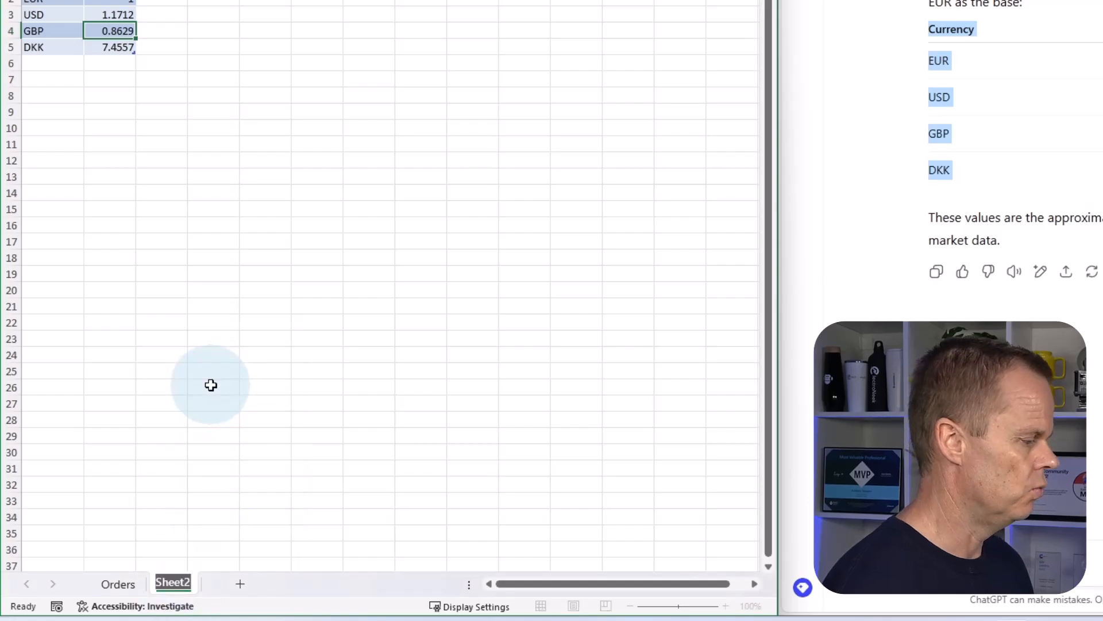
text(Currency Ra)
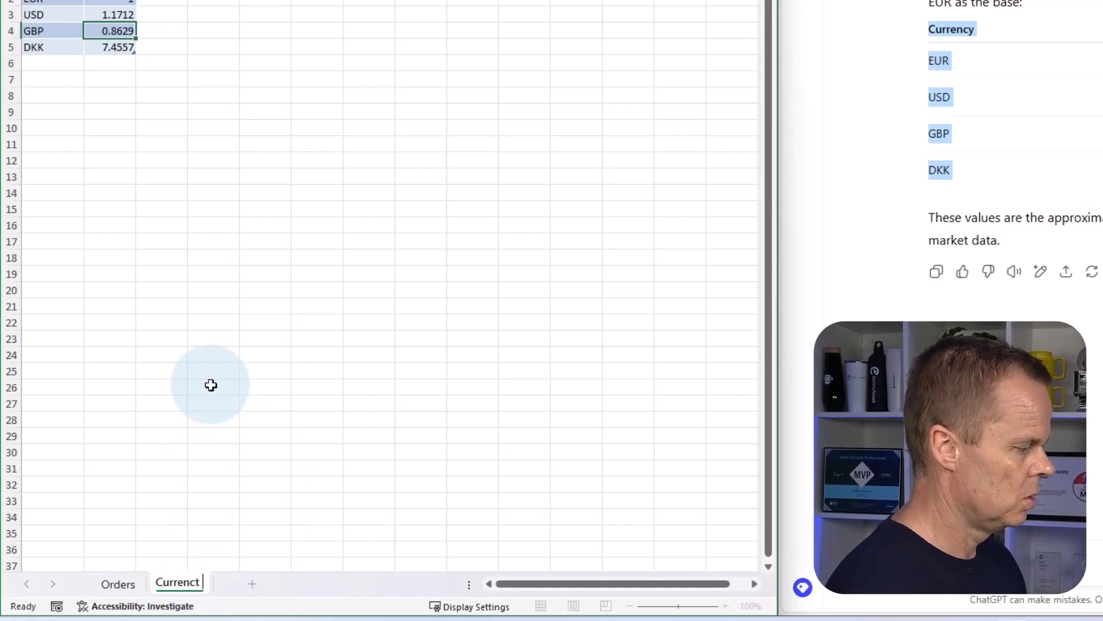
text(tes)
key(Return)
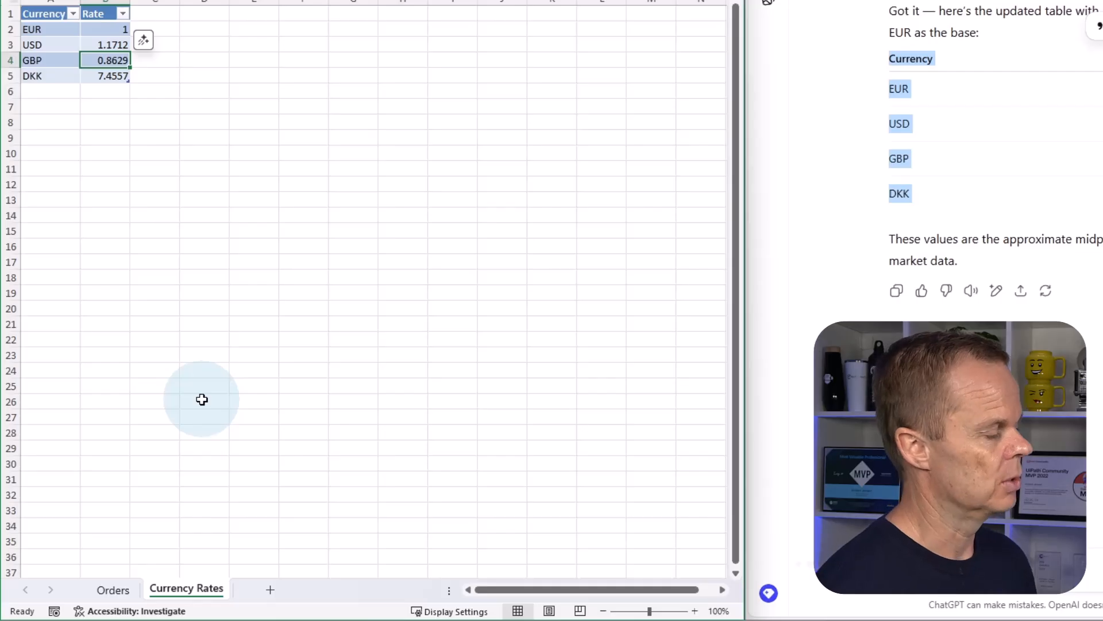
click(112, 591)
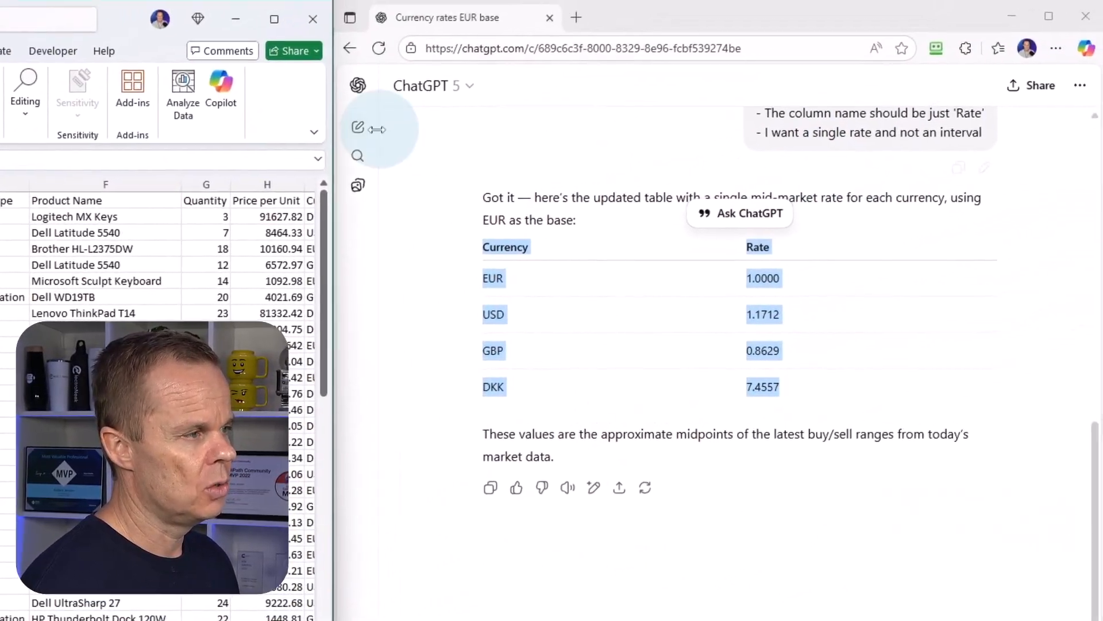
Start a new ChatGPT conversation and send "In the following I give you Excel questions. My Excel language is in English.".
click(357, 130)
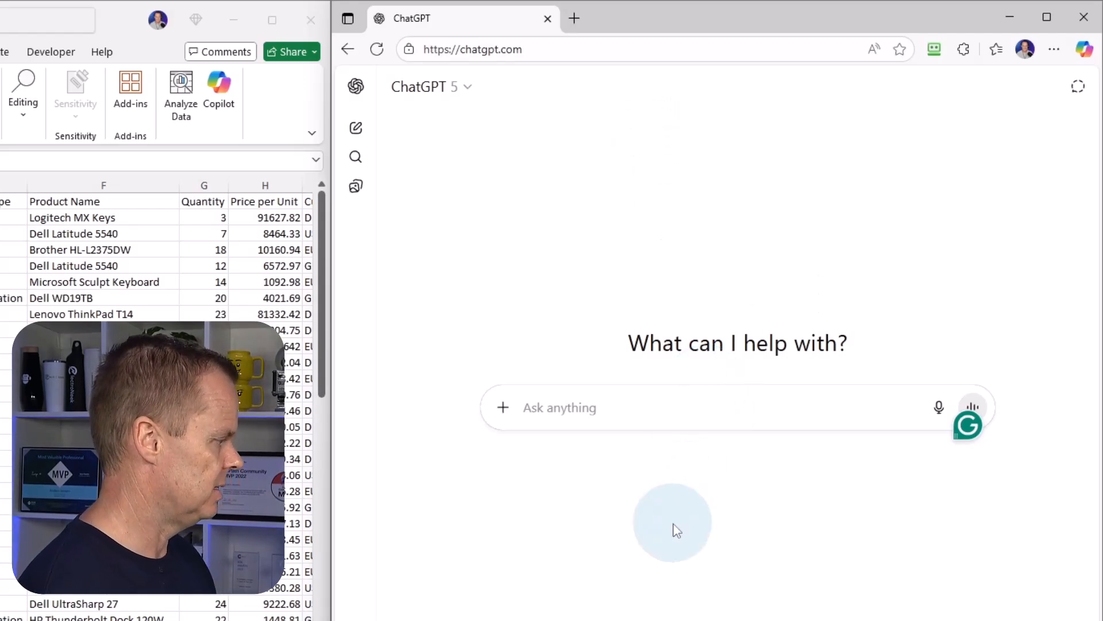
text(T)
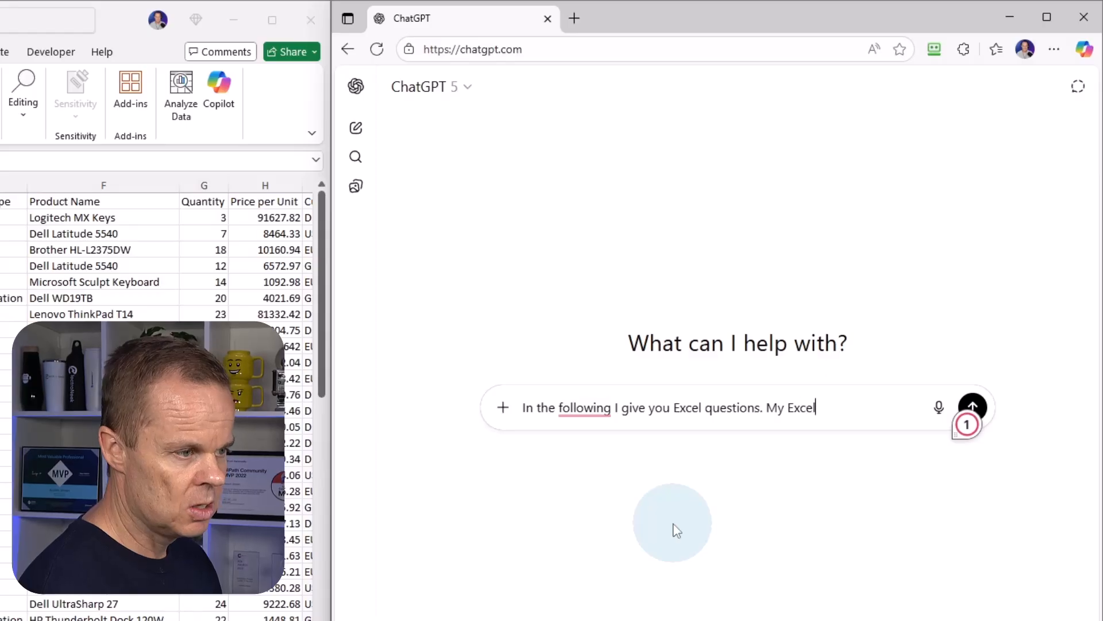
text(guage is)
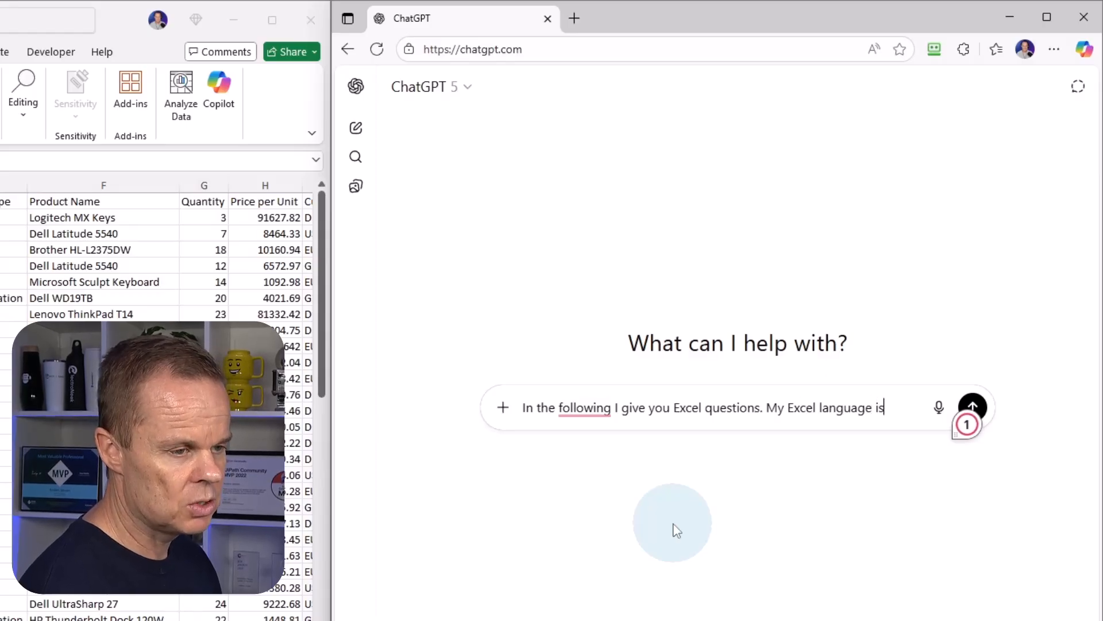
text( in Engli)
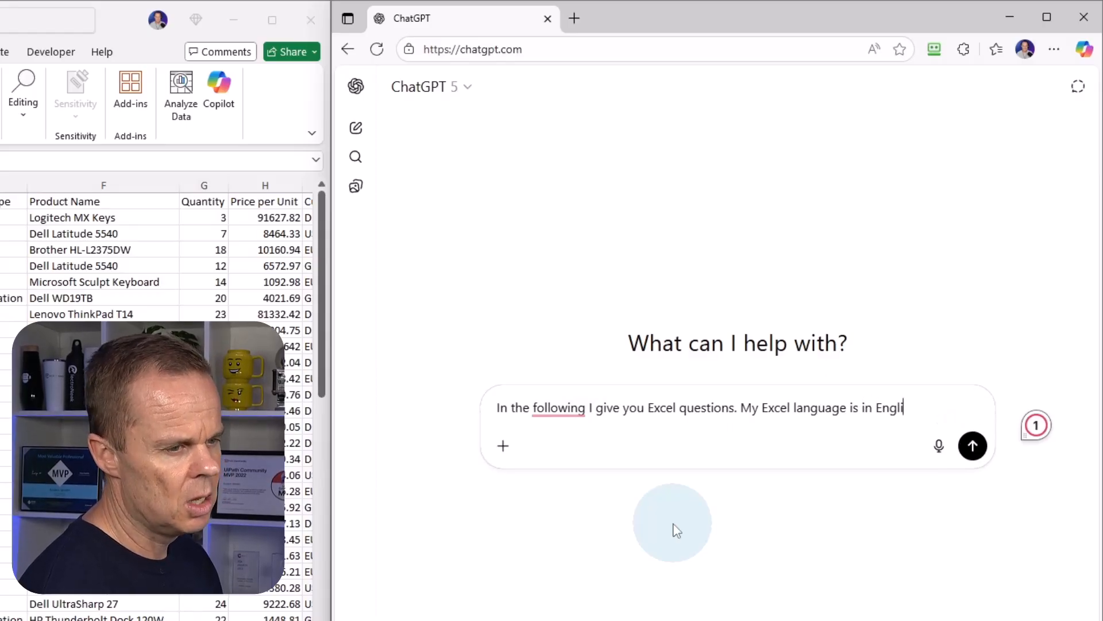
text(sh.)
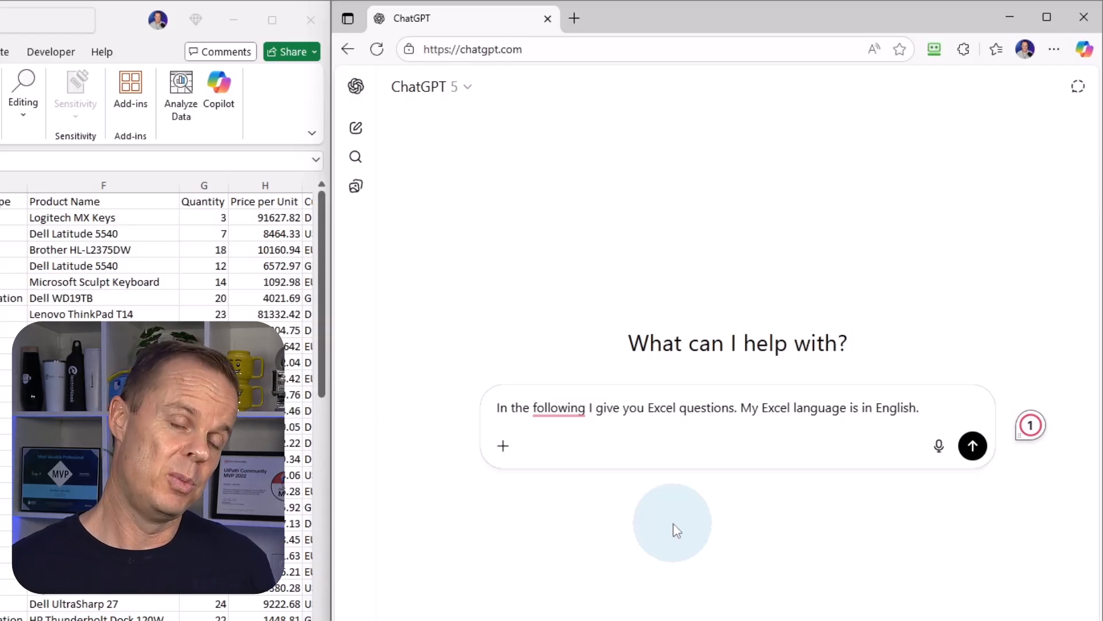
key(Return)
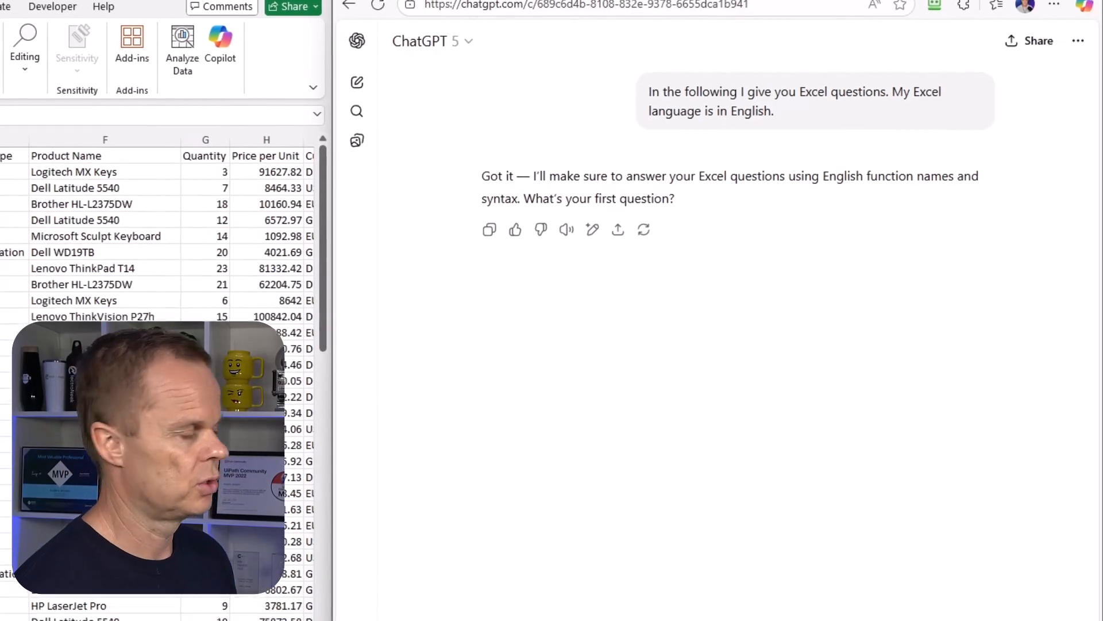
Ask ChatGPT "How do I create a table and name it Orders".
text(How )
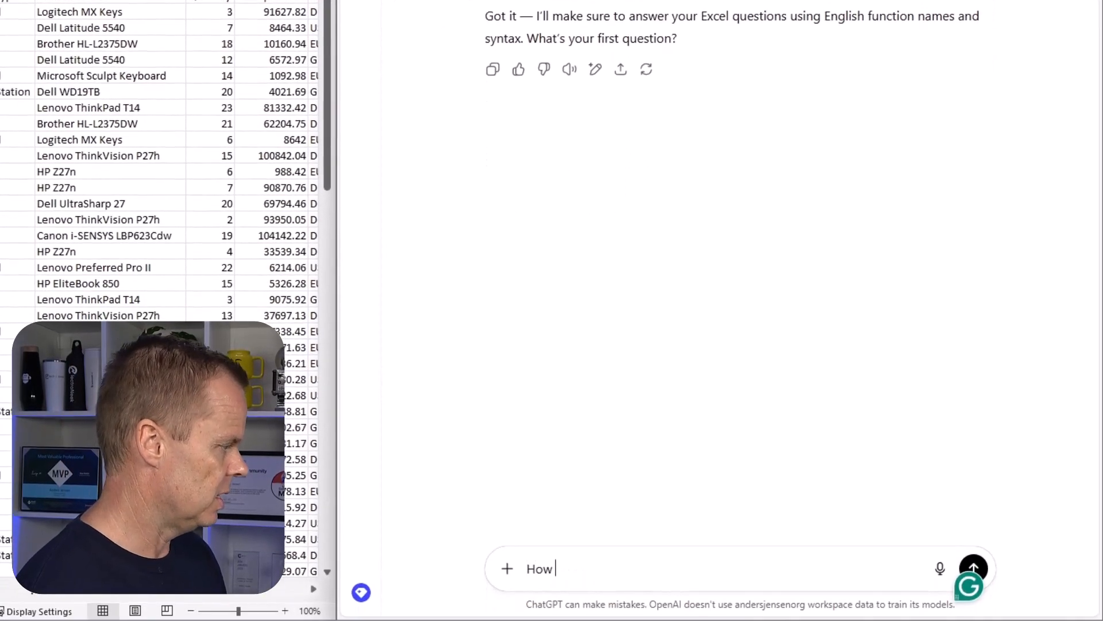
text(do I create a table in)
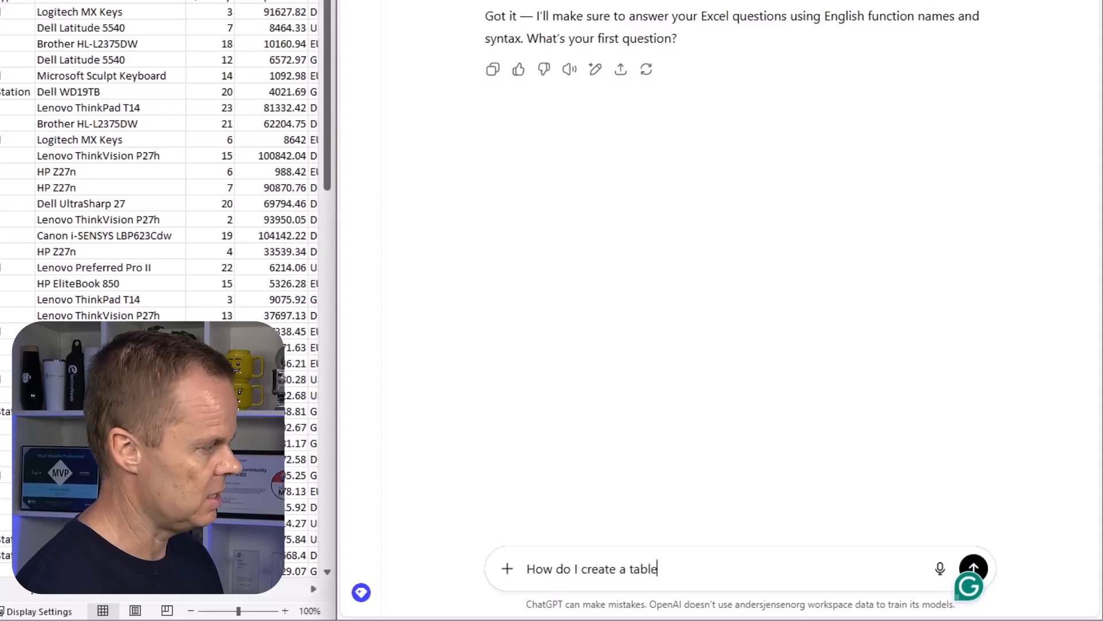
key(BackSpace)
key(BackSpace)
text(an)
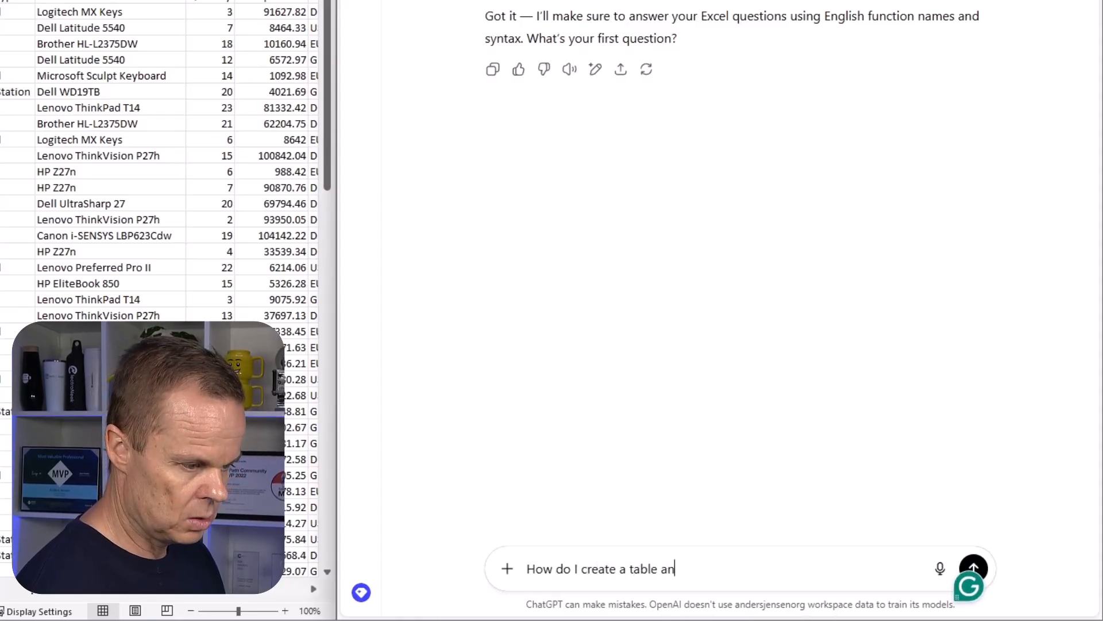
text(d name it Orders)
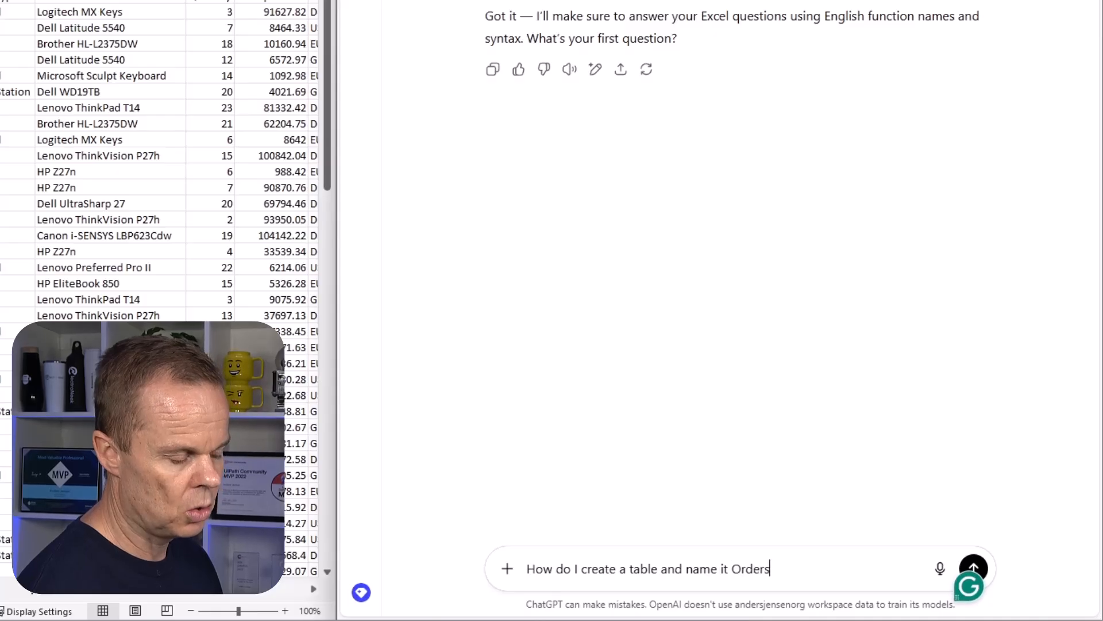
key(Return)
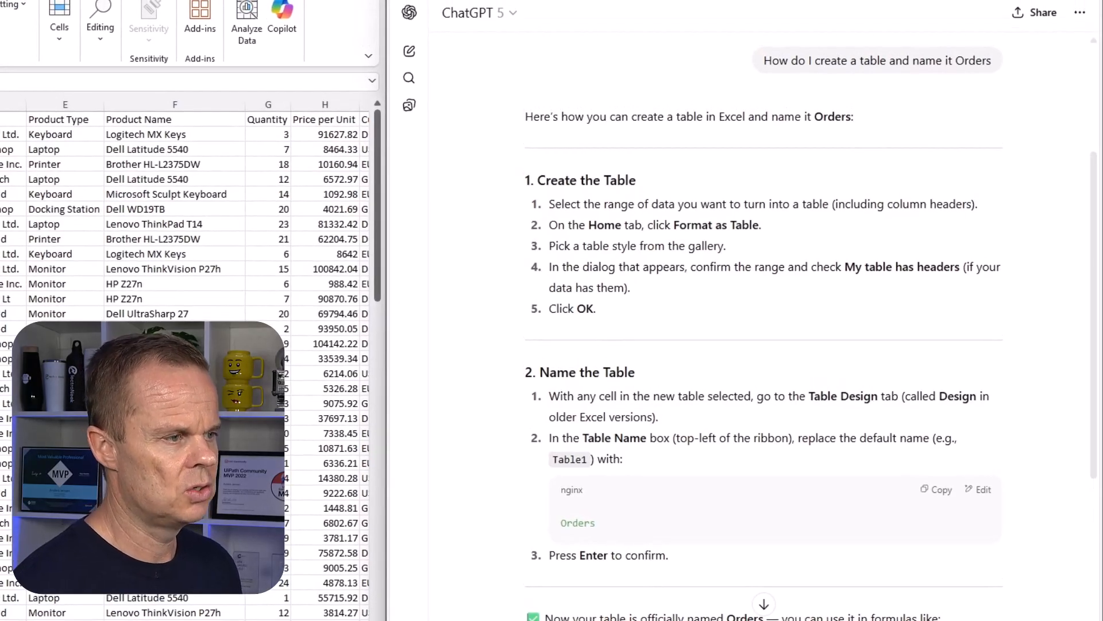
Following ChatGPT's instructions, format the orders data in A1:L101 as a table with headers, using a blue medium style.
scroll(685, 436, down, 3)
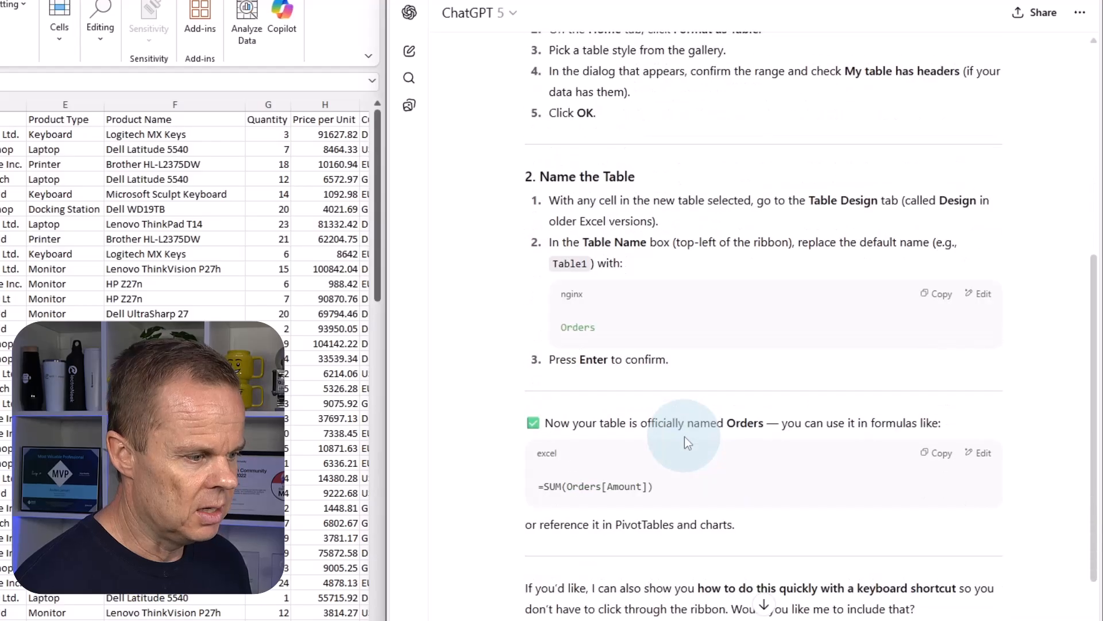
scroll(661, 449, down, 2)
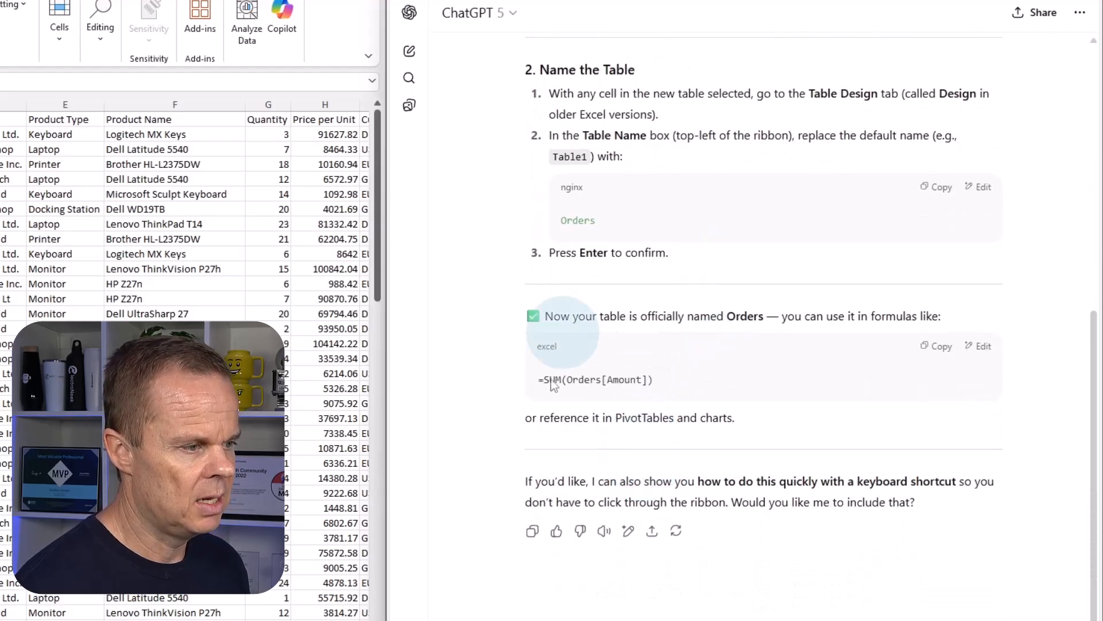
scroll(543, 402, up, 5)
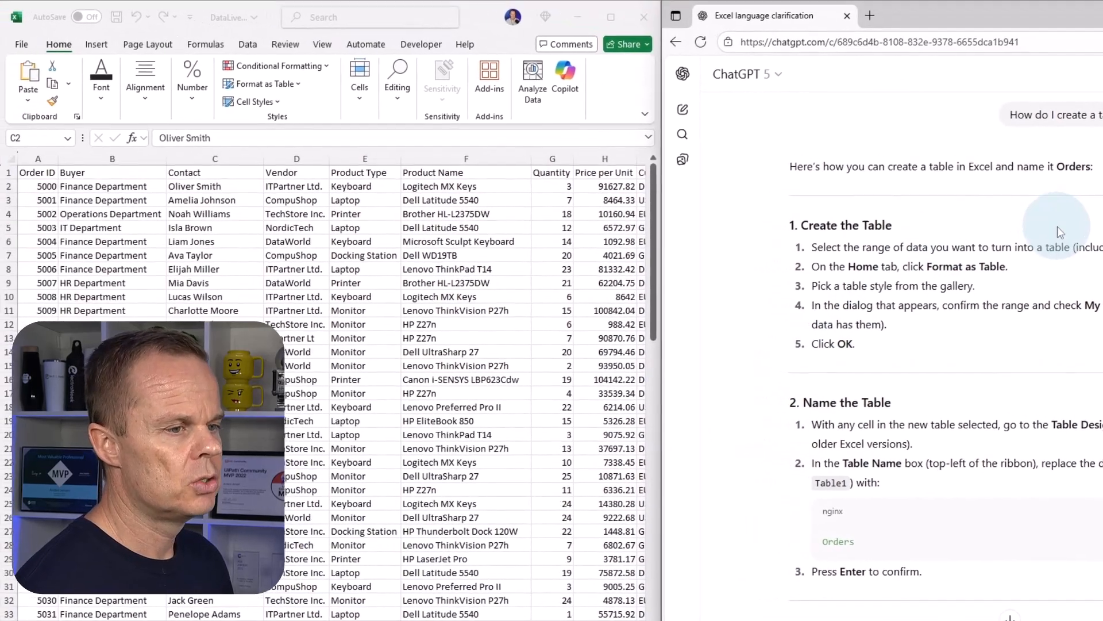
click(44, 173)
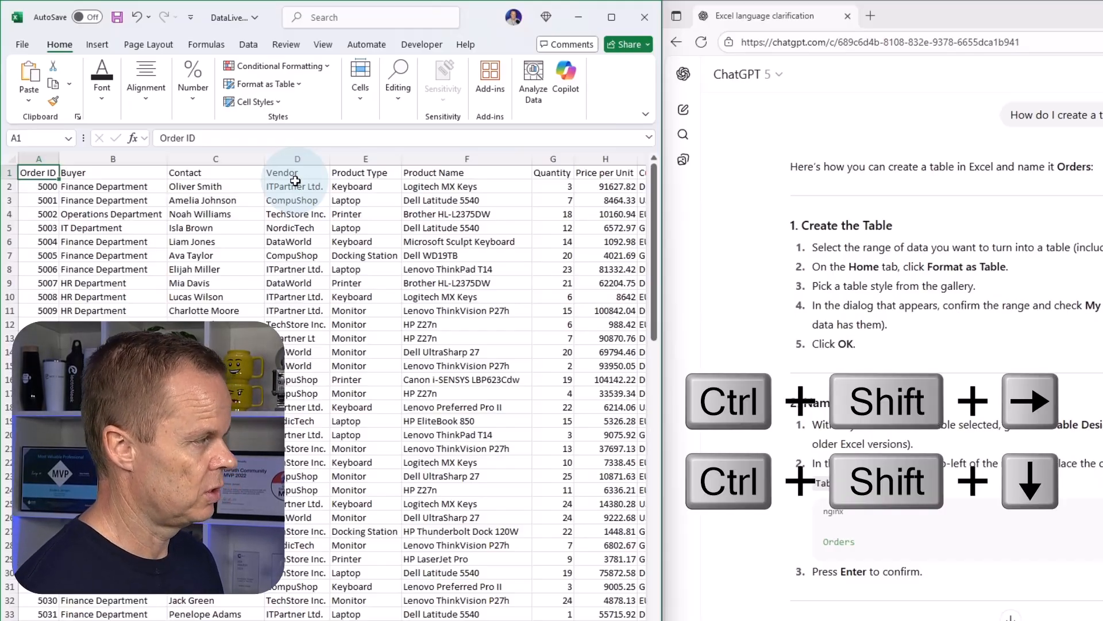
key(ctrl+shift+Right)
key(ctrl+shift+Down)
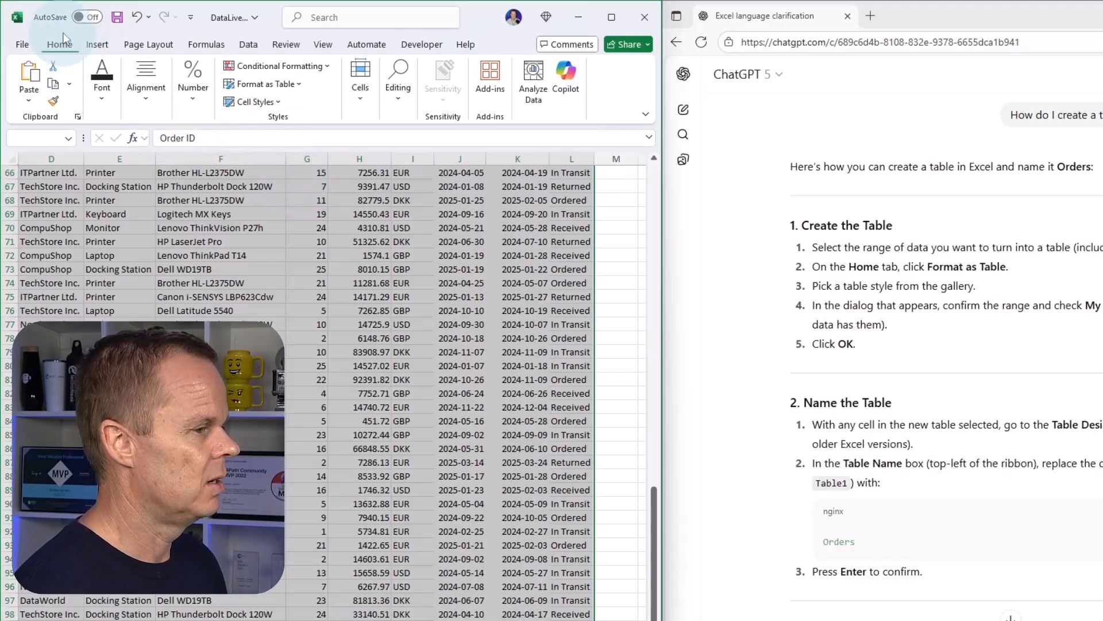
click(266, 85)
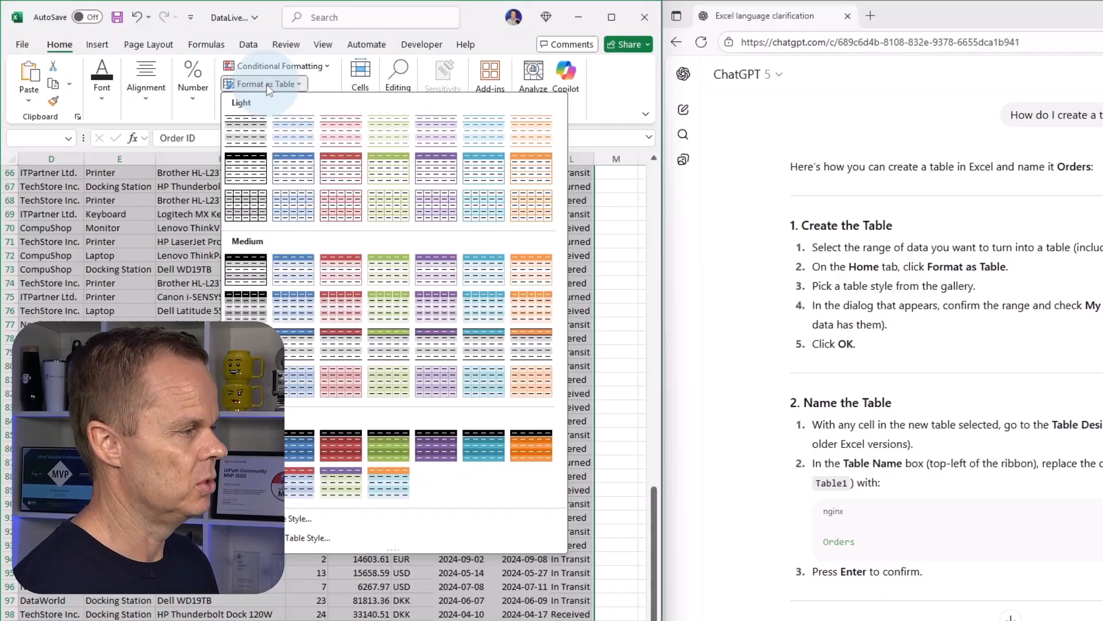
click(302, 275)
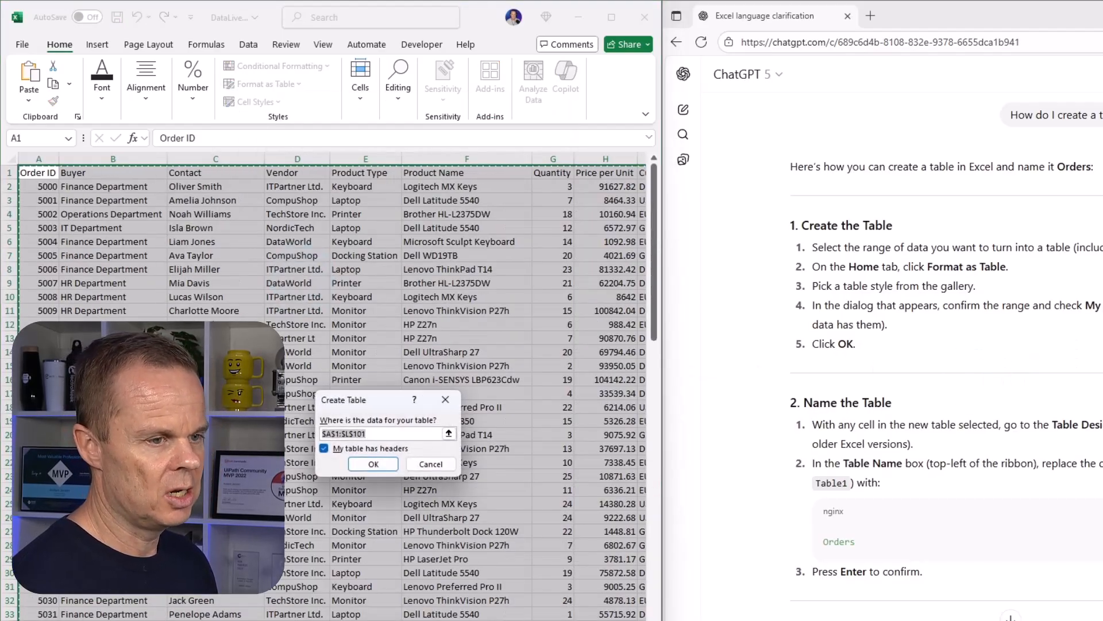
click(384, 468)
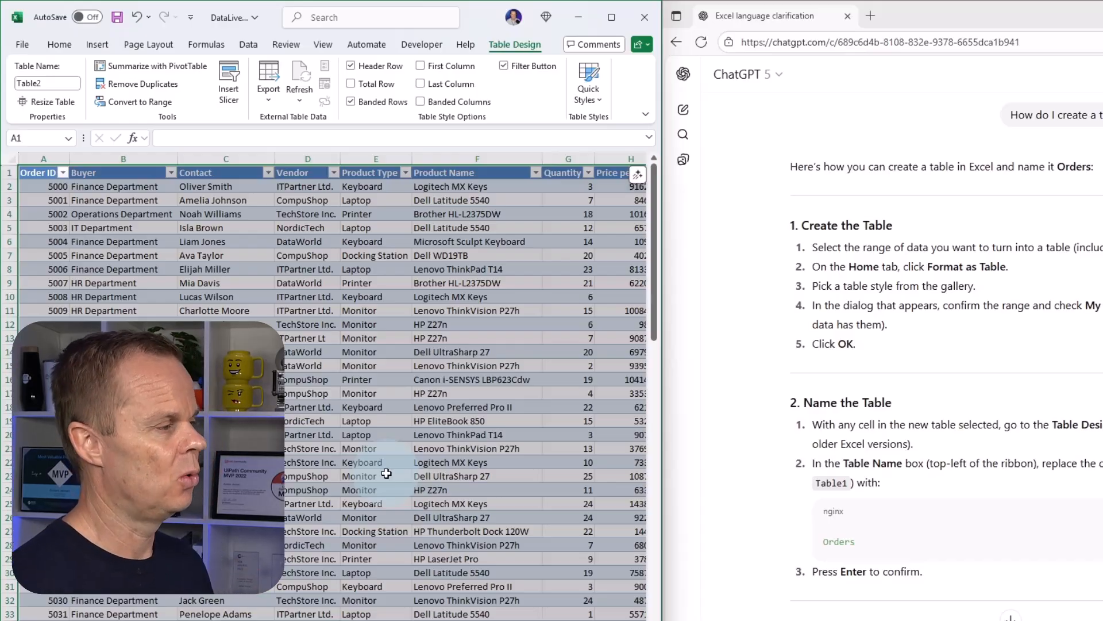
Name the new orders table Orders.
click(391, 434)
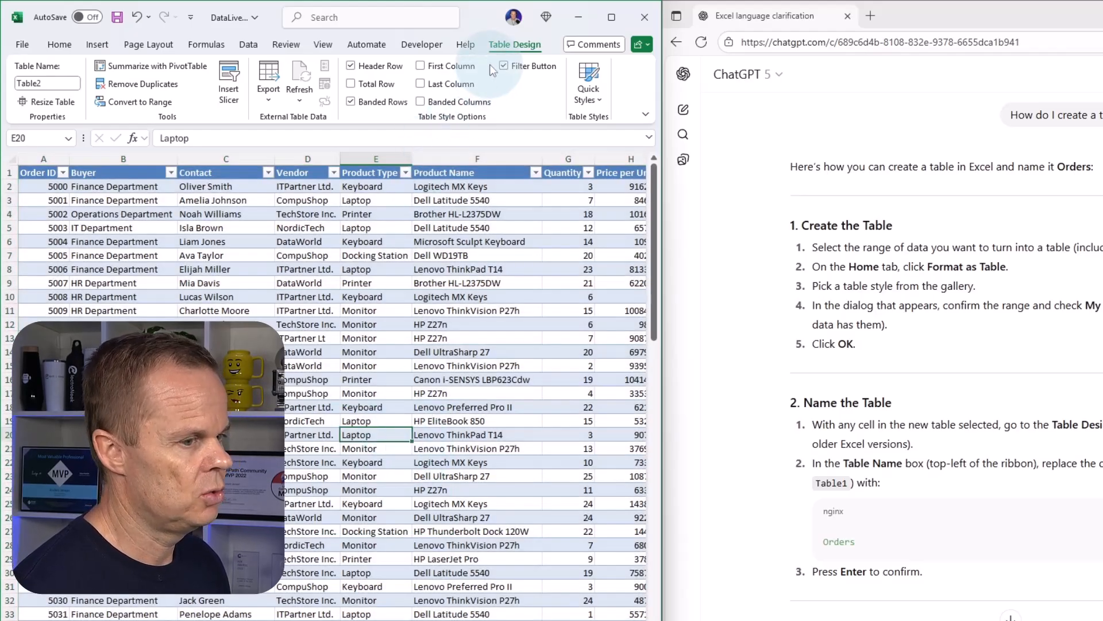
click(47, 82)
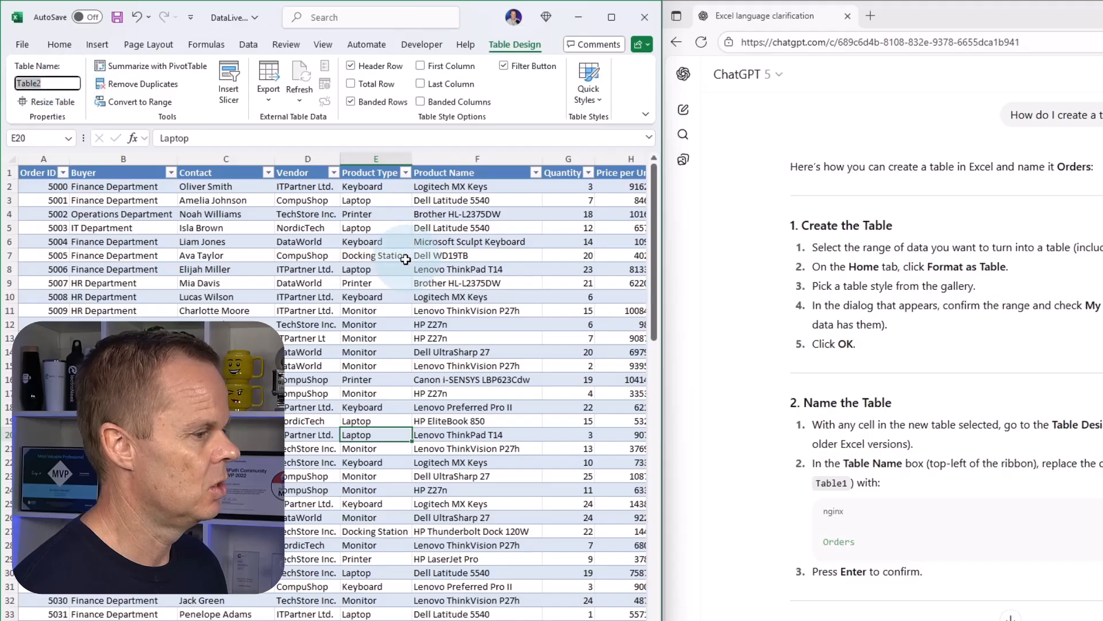
text(Orders)
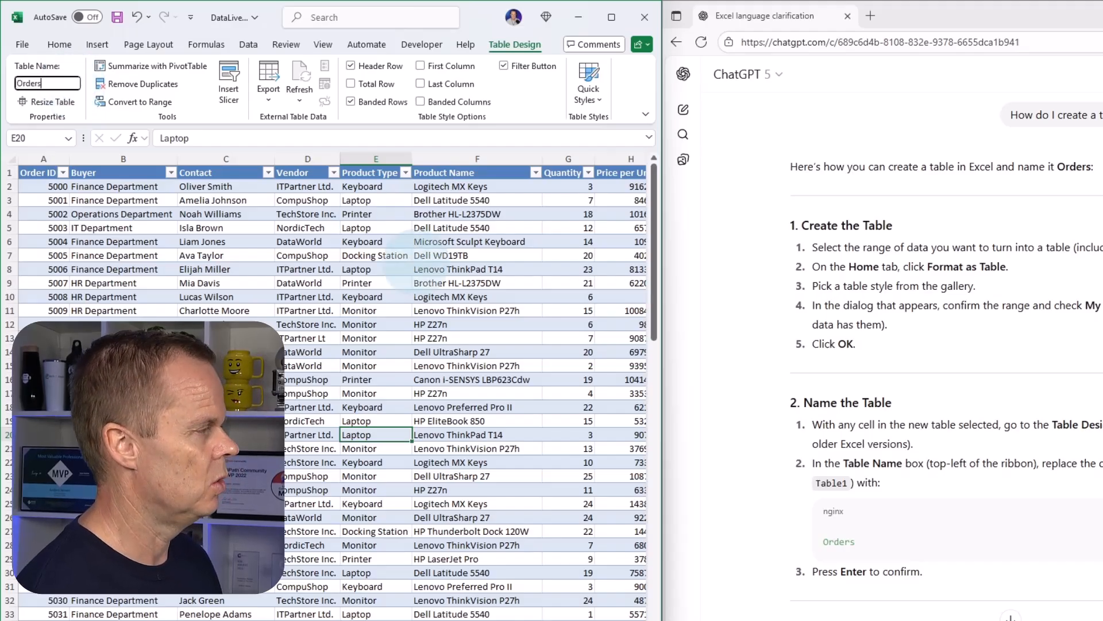
key(Return)
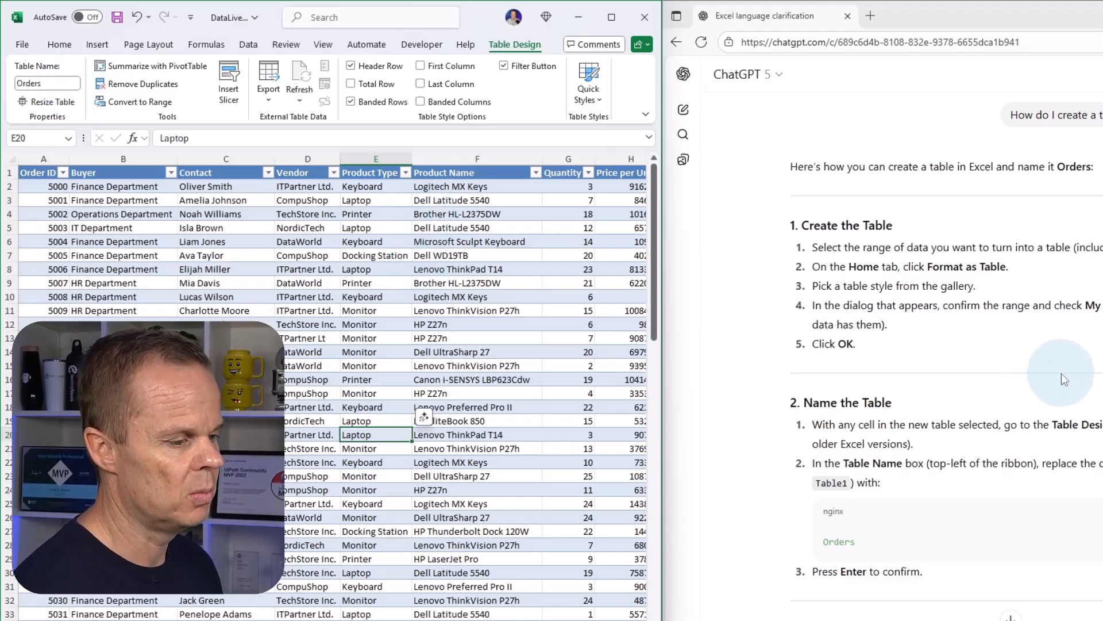
Ask ChatGPT "Create a formula that counts how many different values there are in the Vendor column".
scroll(1060, 374, down, 5)
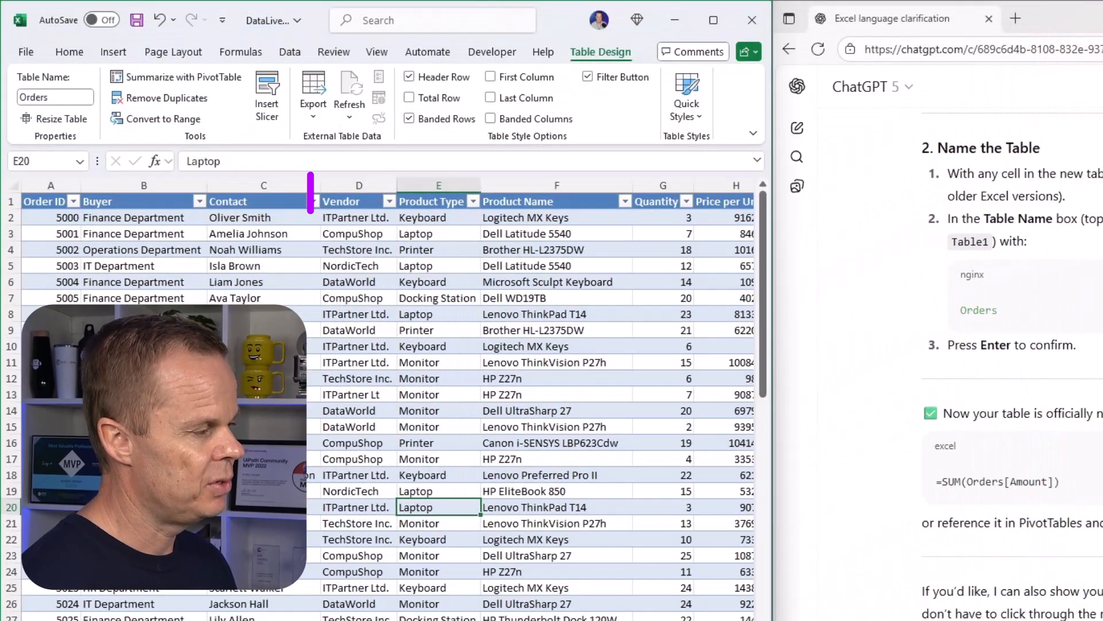
click(357, 219)
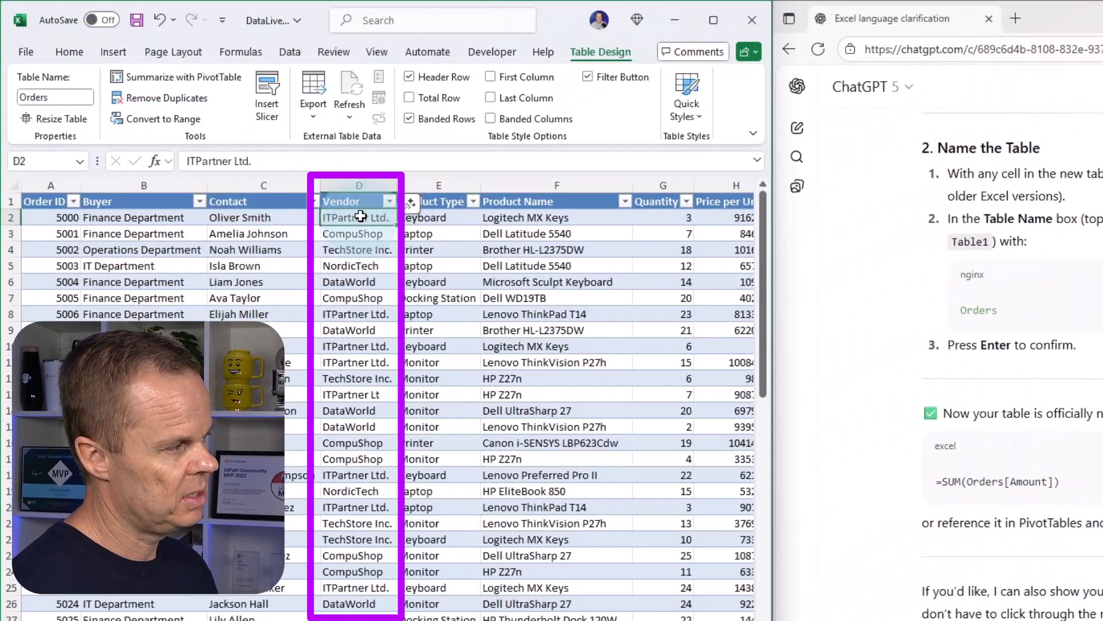
click(351, 316)
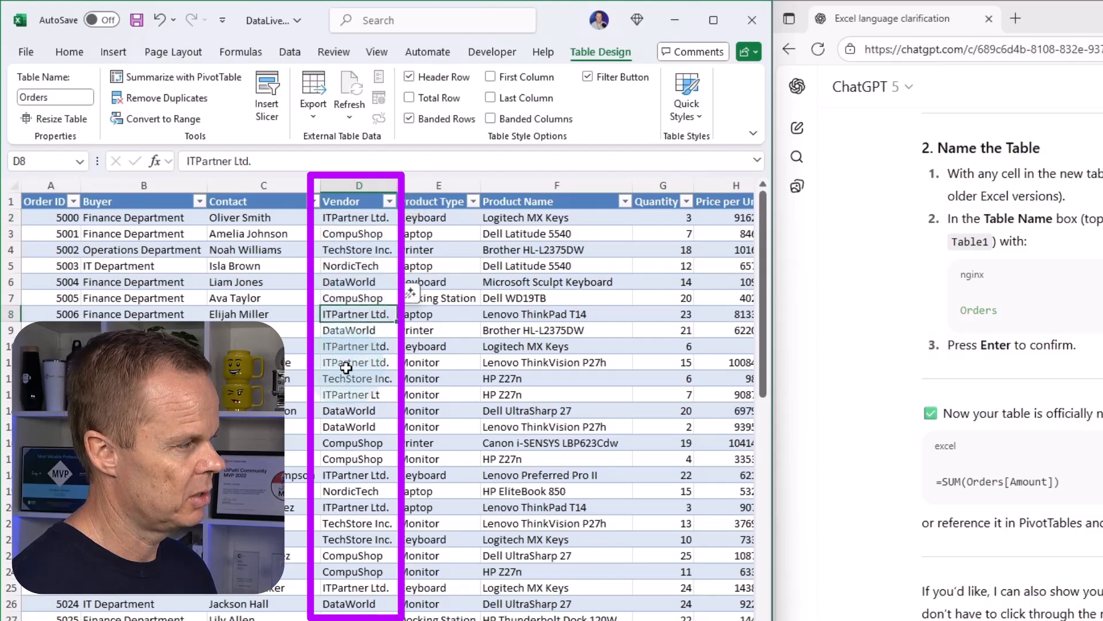
click(347, 331)
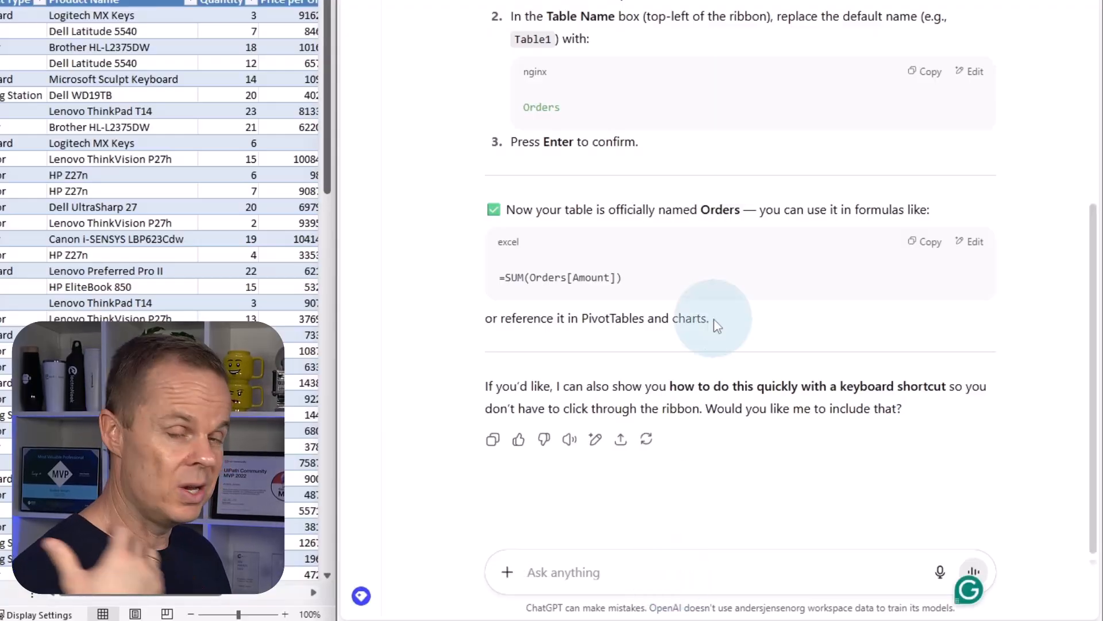
text(Creat)
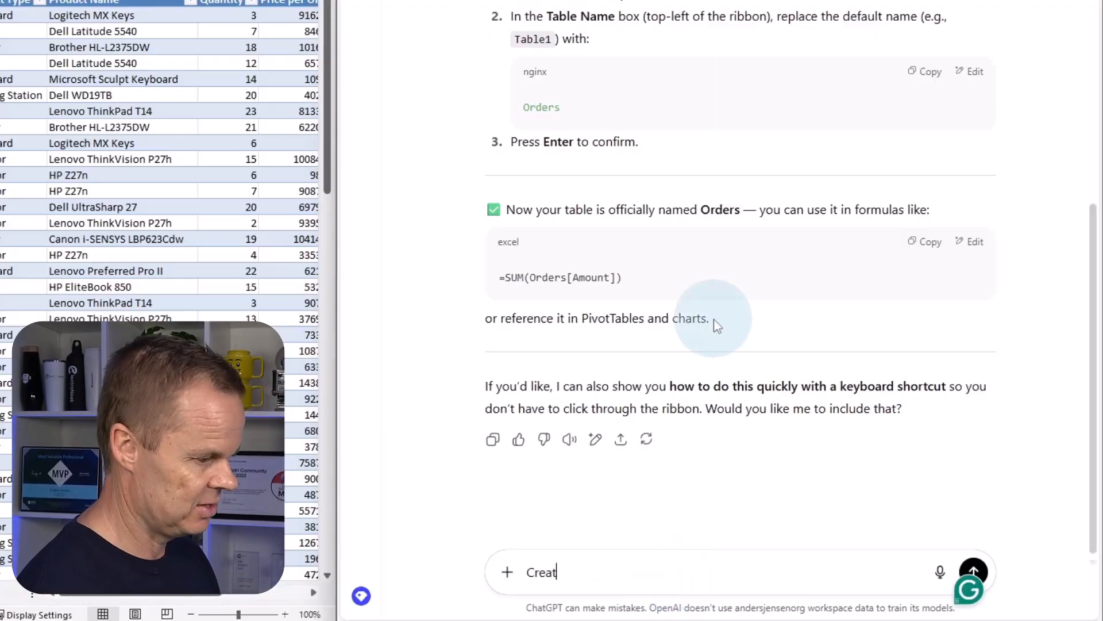
text(e a formula )
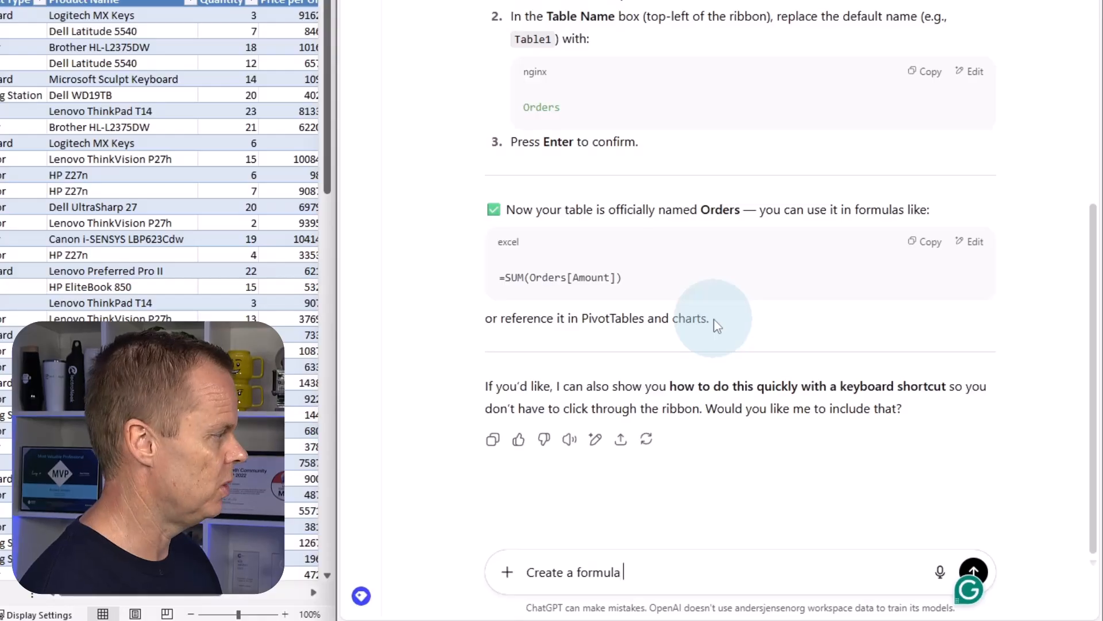
text(that counts how)
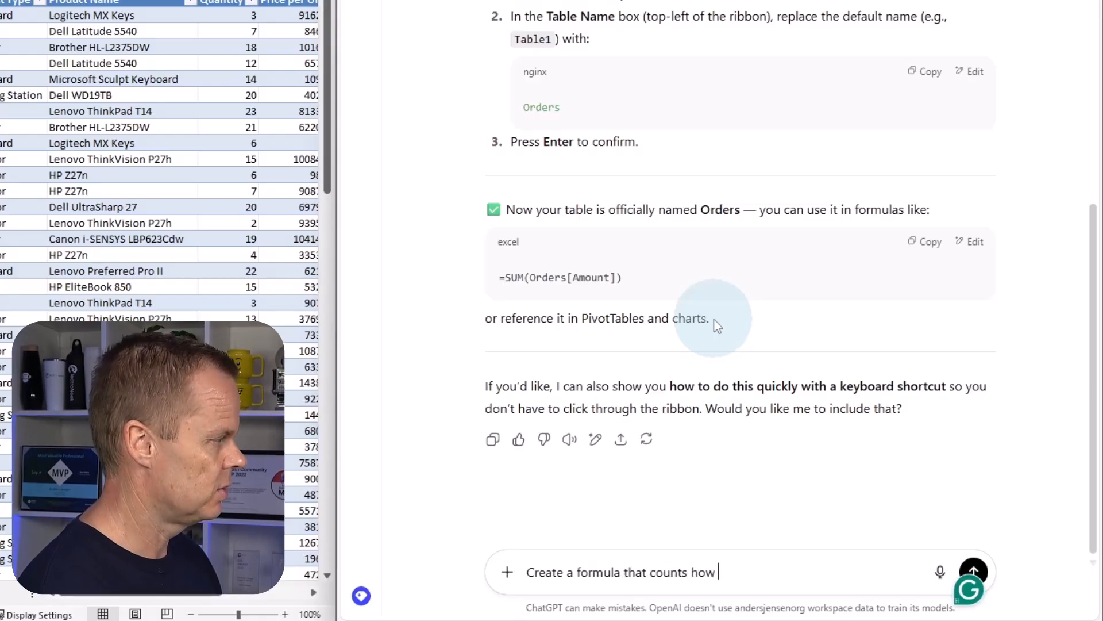
text( many different)
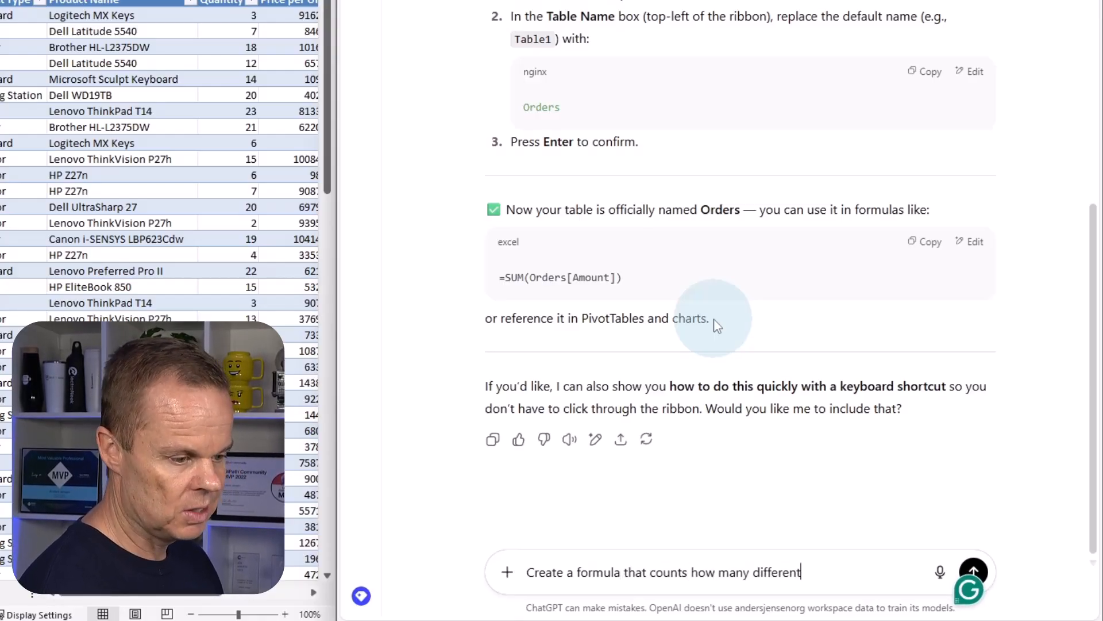
text( values there)
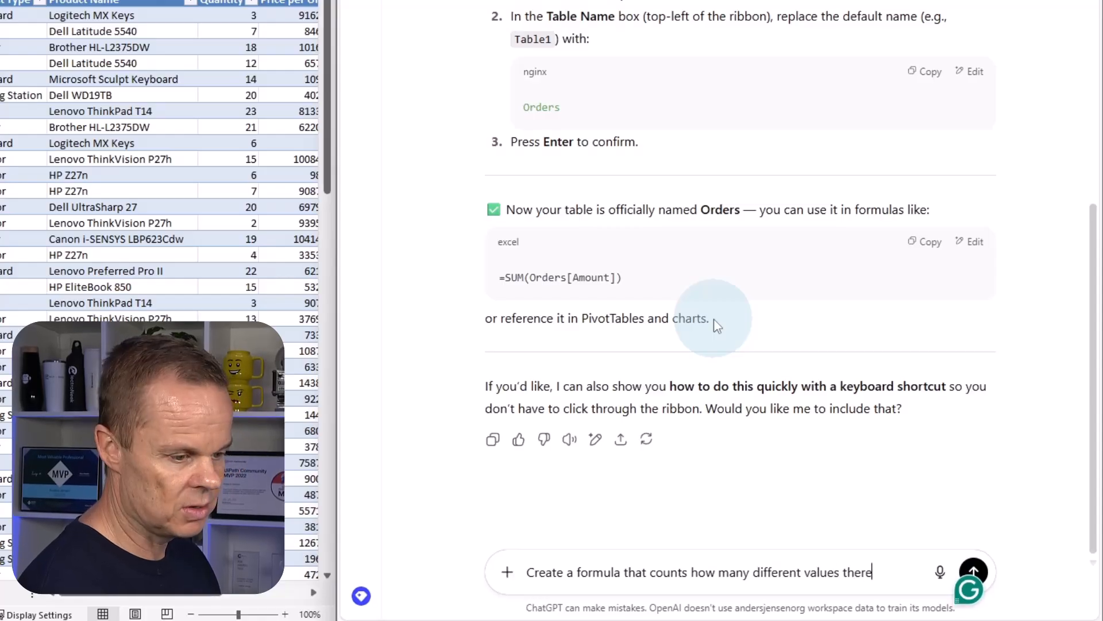
text( are in the )
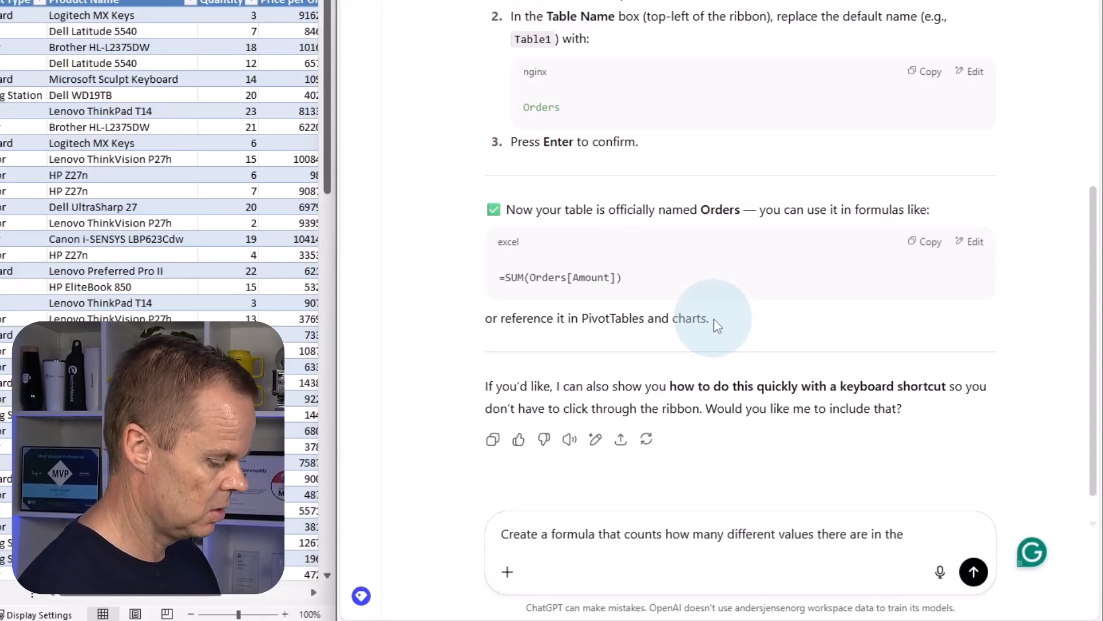
text(Vendor col)
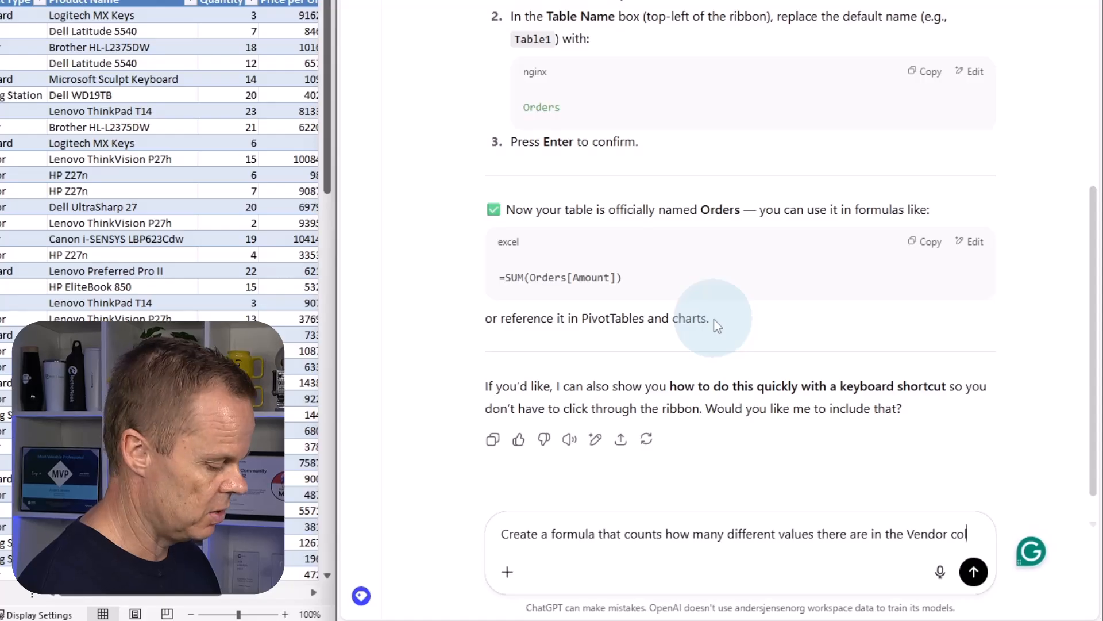
text(umn)
key(Return)
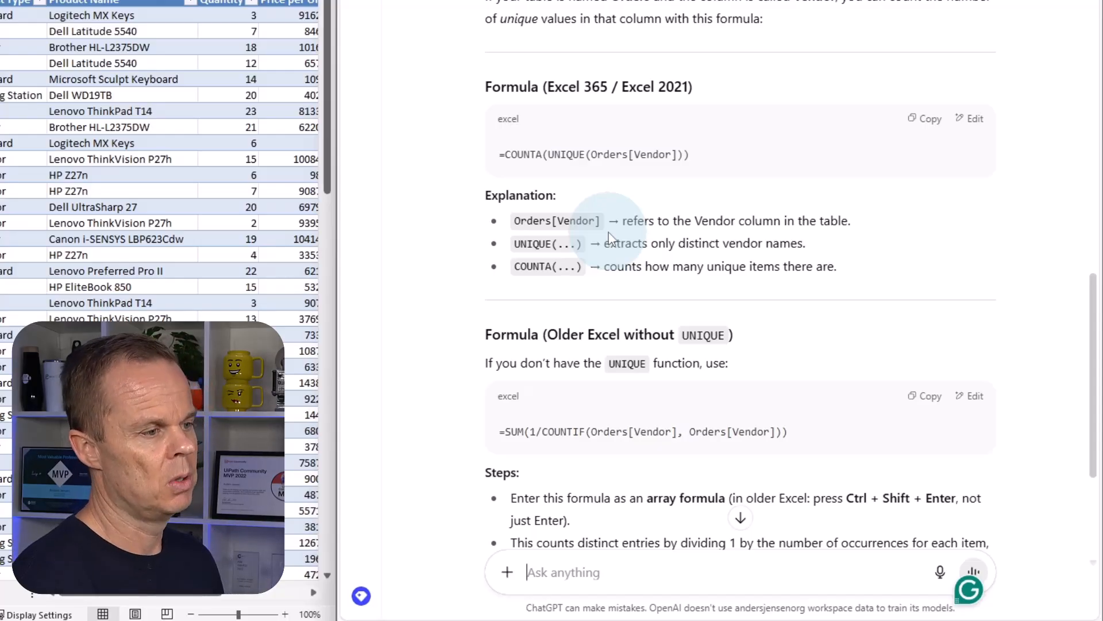
Copy ChatGPT's formula =COUNTA(UNIQUE(Orders[Vendor])) and paste it into D102, directly below the Vendor column.
click(937, 131)
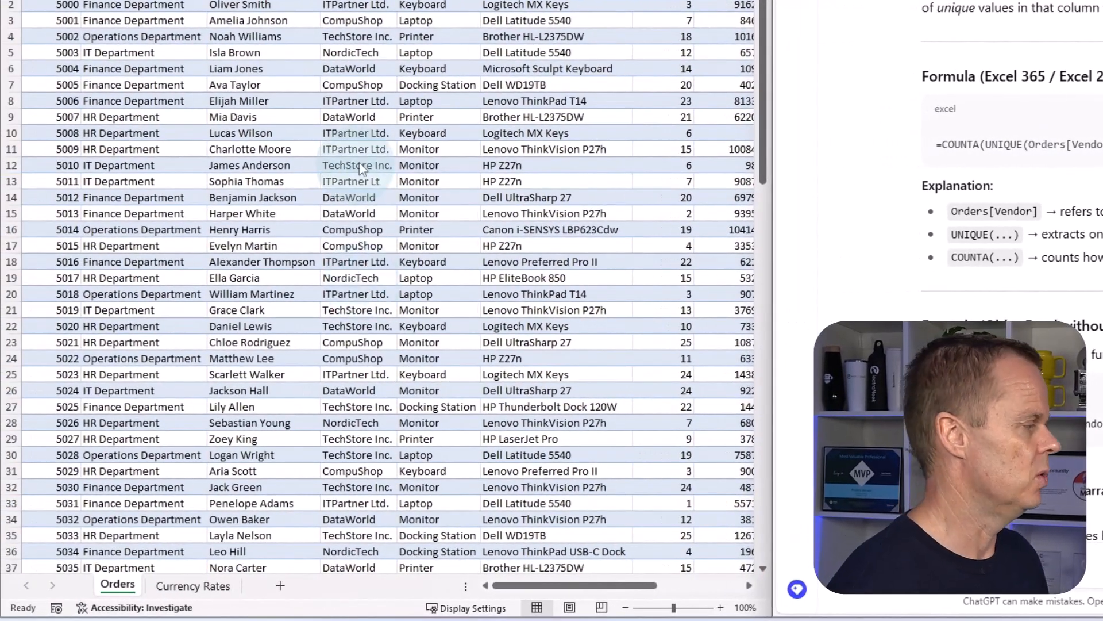
scroll(293, 257, down, 20)
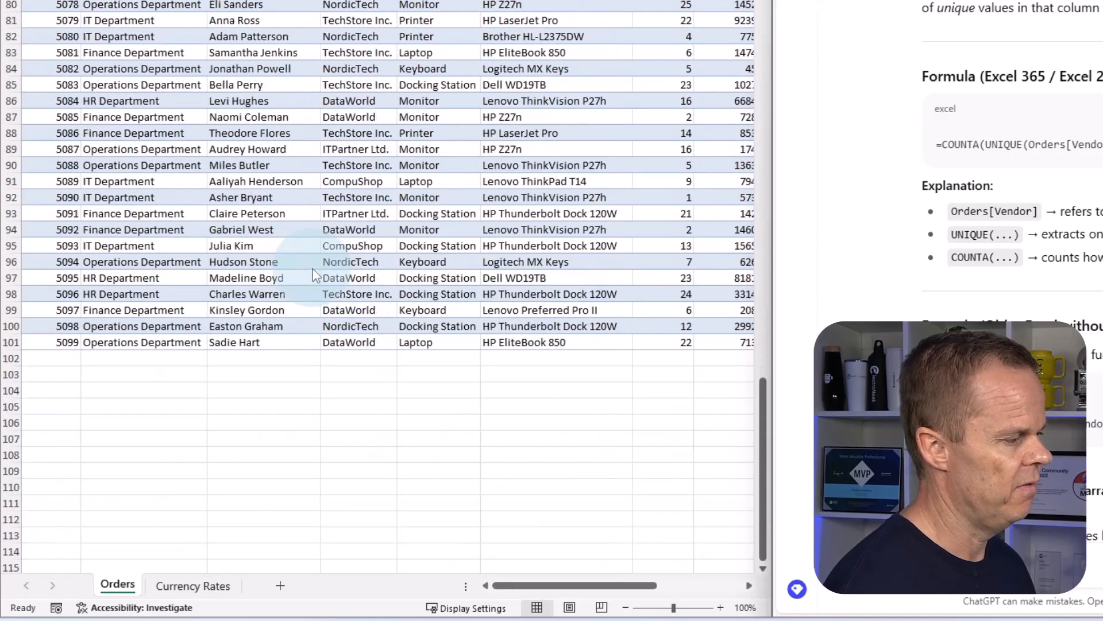
click(359, 356)
key(ctrl+v)
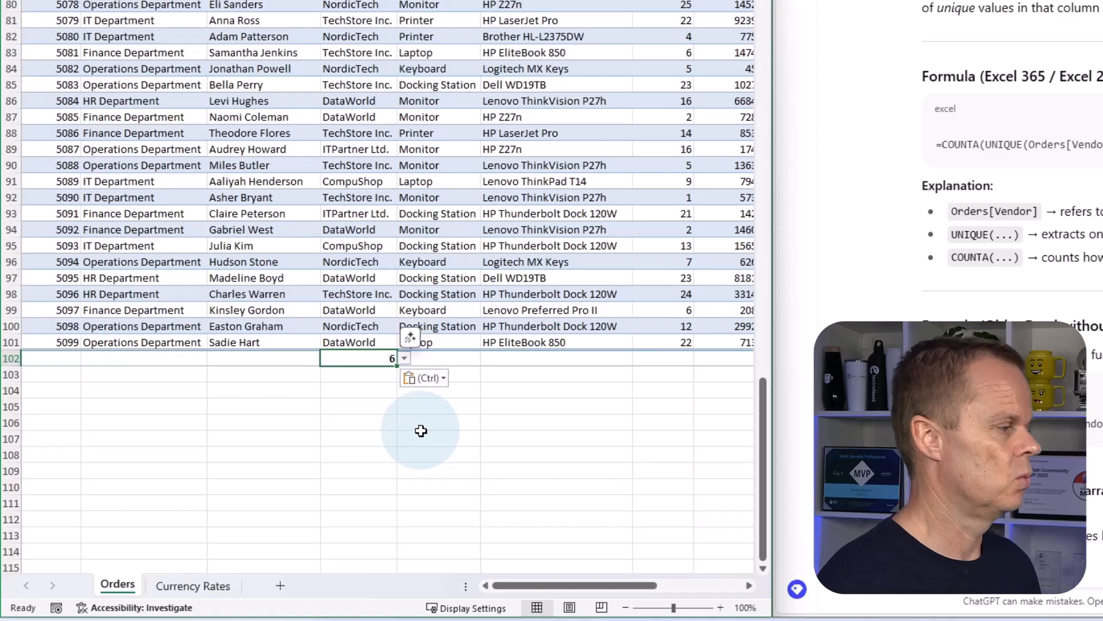
Test the vendor count formula by changing the last Vendor entry in D101 to DataWorld7, and undo that change.
double_click(379, 345)
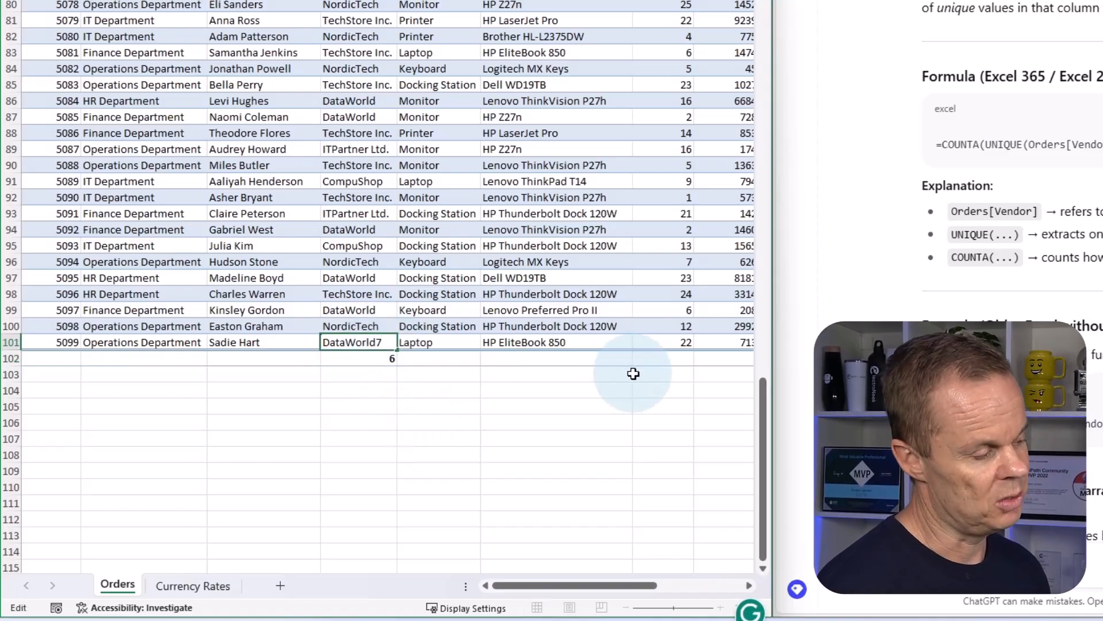
key(Return)
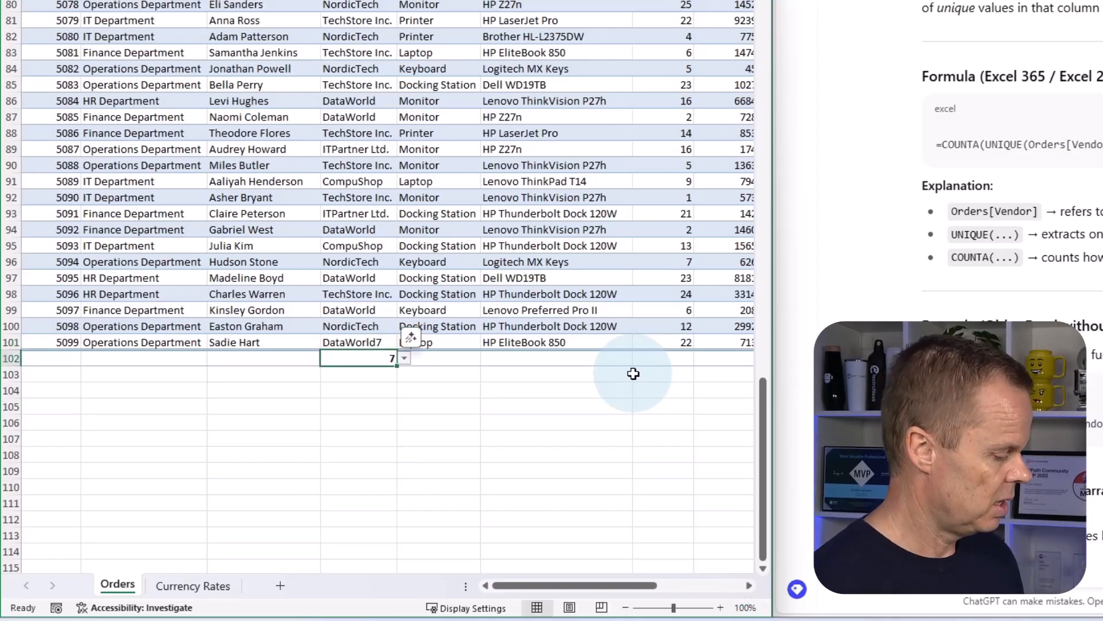
key(ctrl+z)
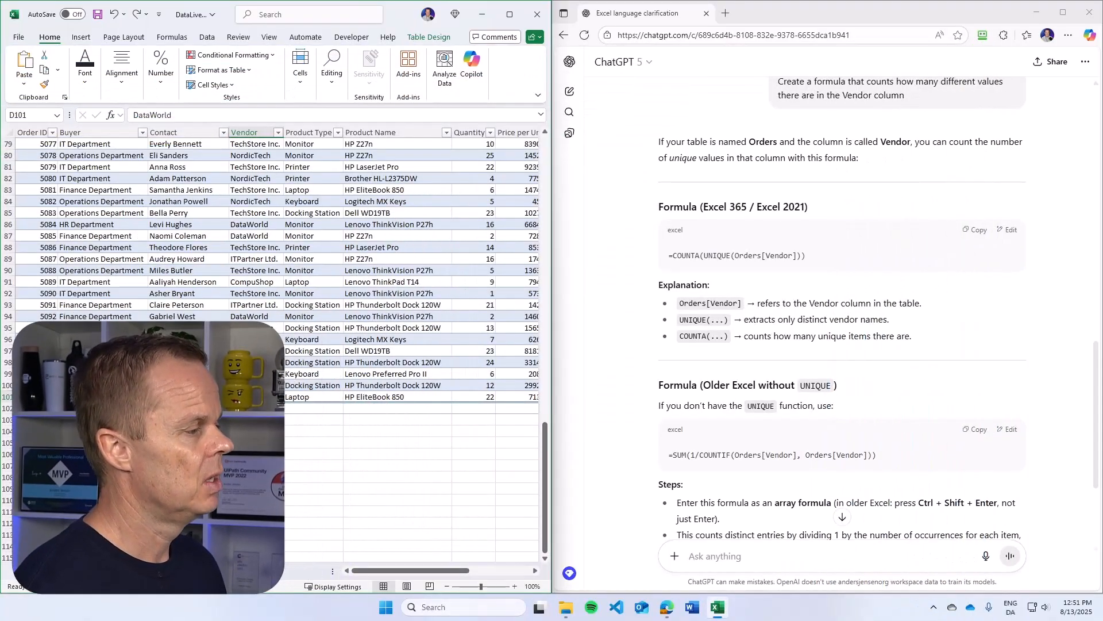
Ask ChatGPT "How do I add a column in the table" and read through the methods in its answer.
scroll(319, 433, up, 20)
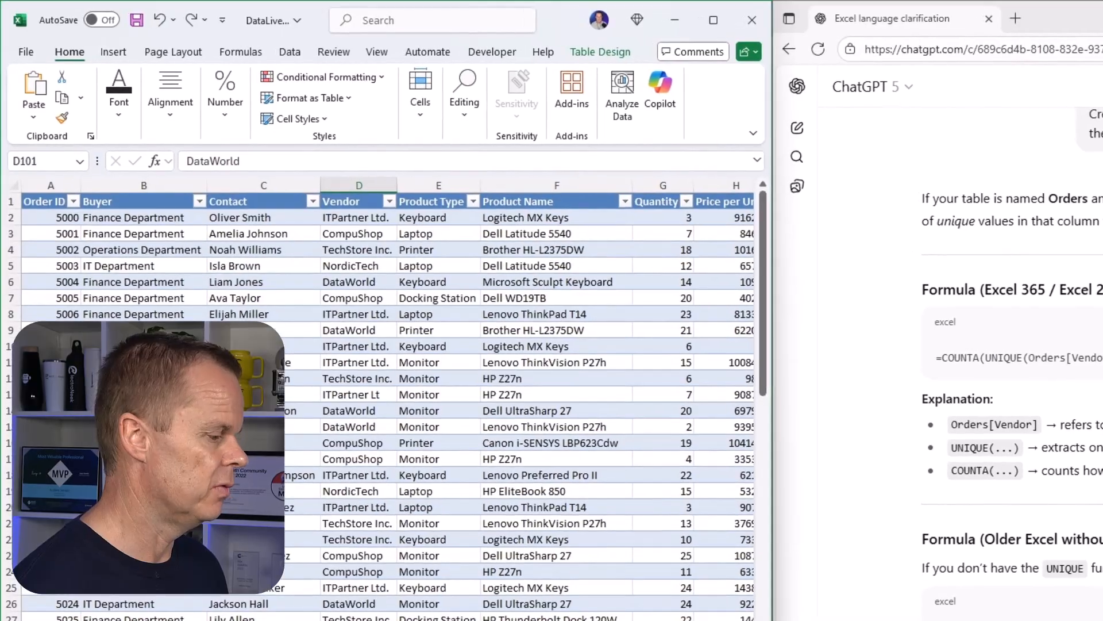
scroll(388, 397, right, 5)
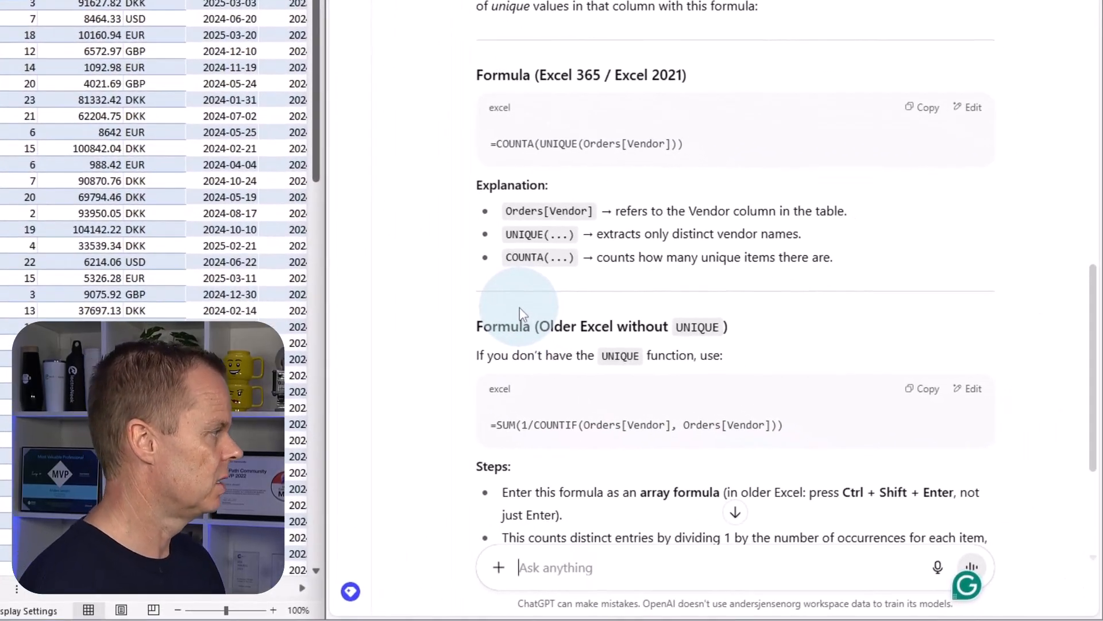
text(How d)
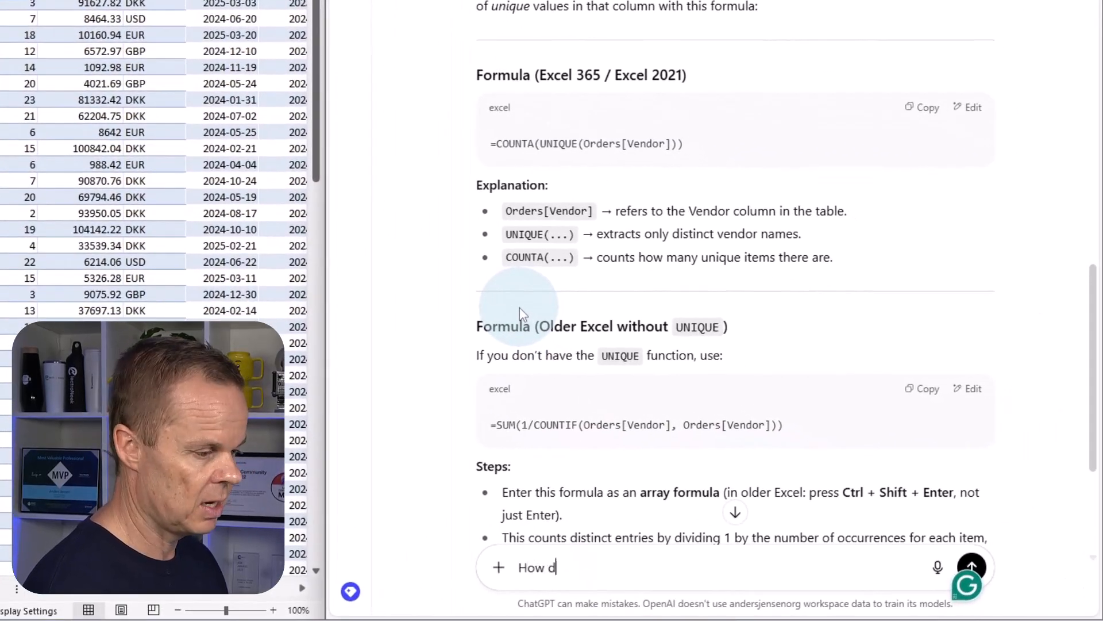
text(o I add a colu)
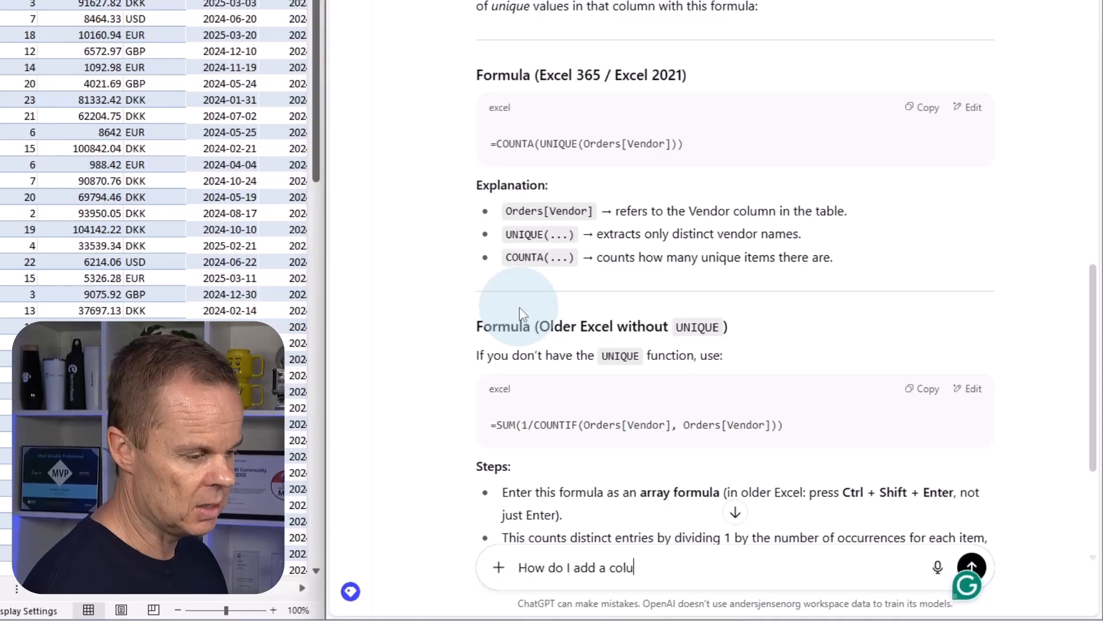
text(mn in the table)
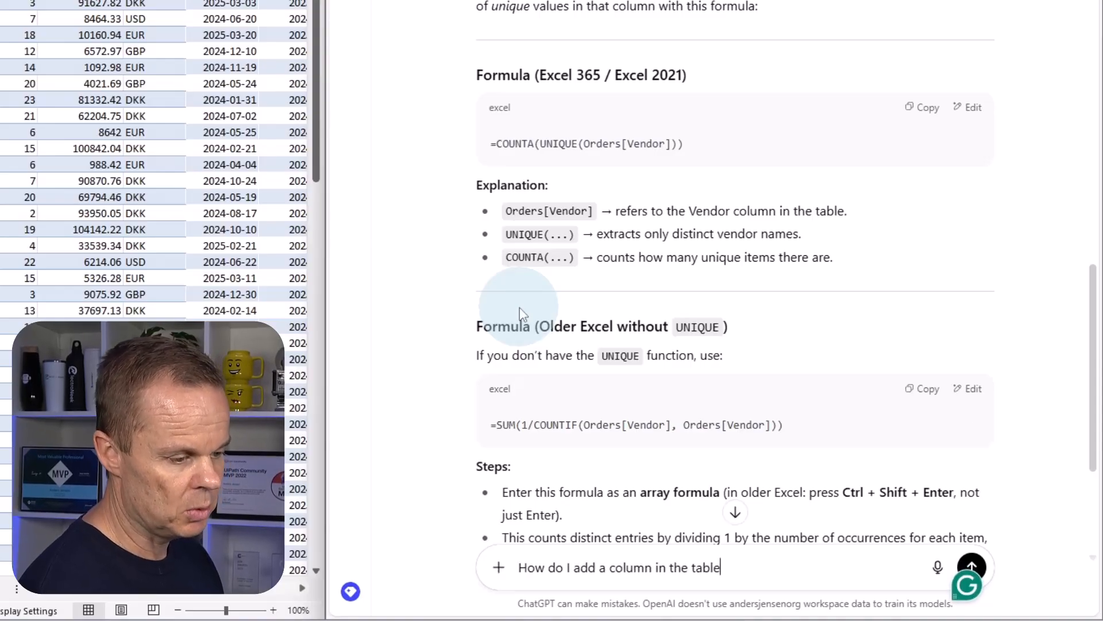
key(Return)
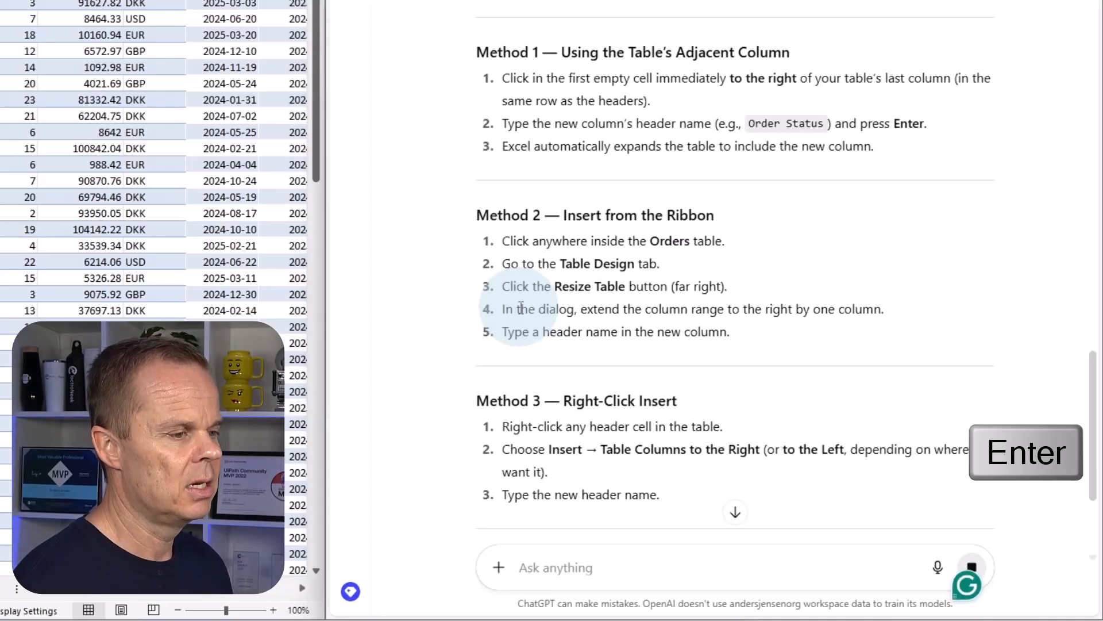
scroll(645, 115, down, 3)
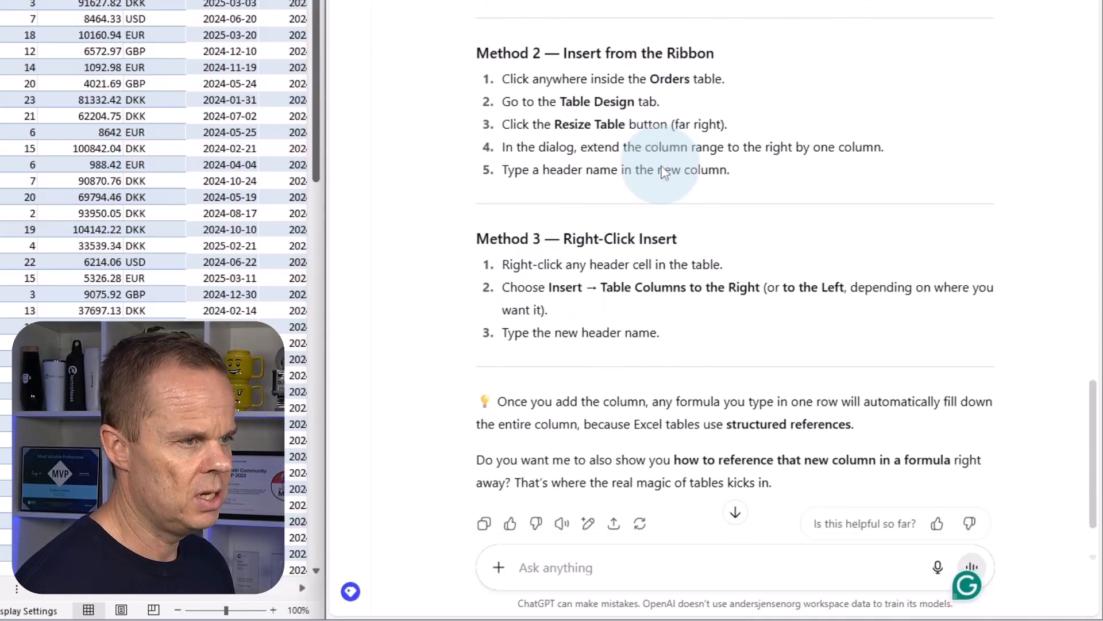
scroll(719, 155, up, 1)
scroll(745, 160, down, 1)
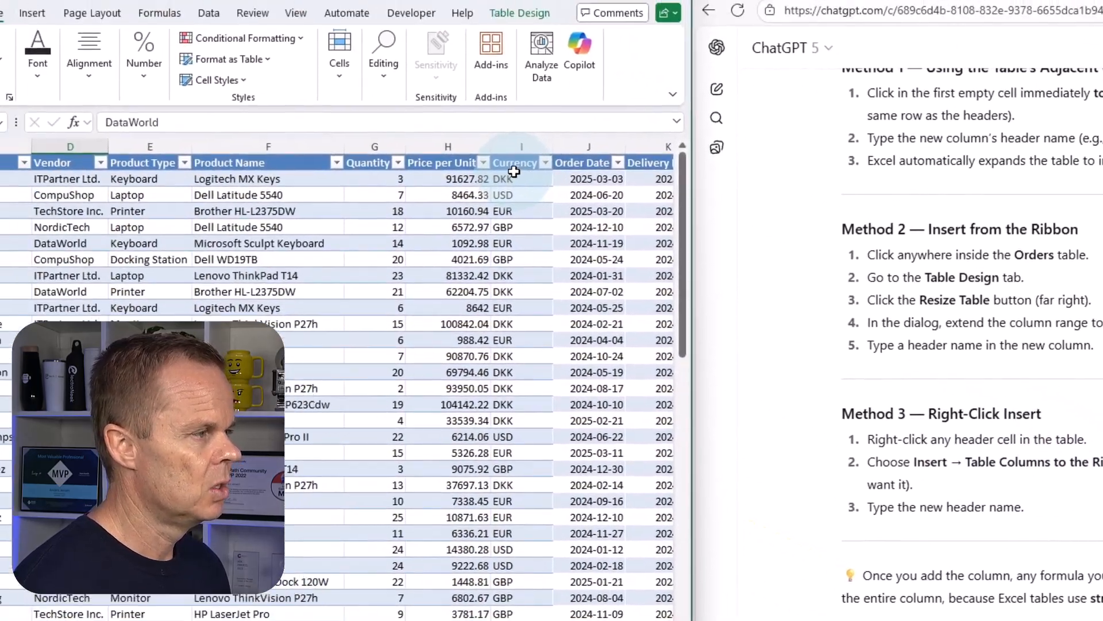
Insert a new table column directly to the left of the Currency column in the Orders table.
click(513, 175)
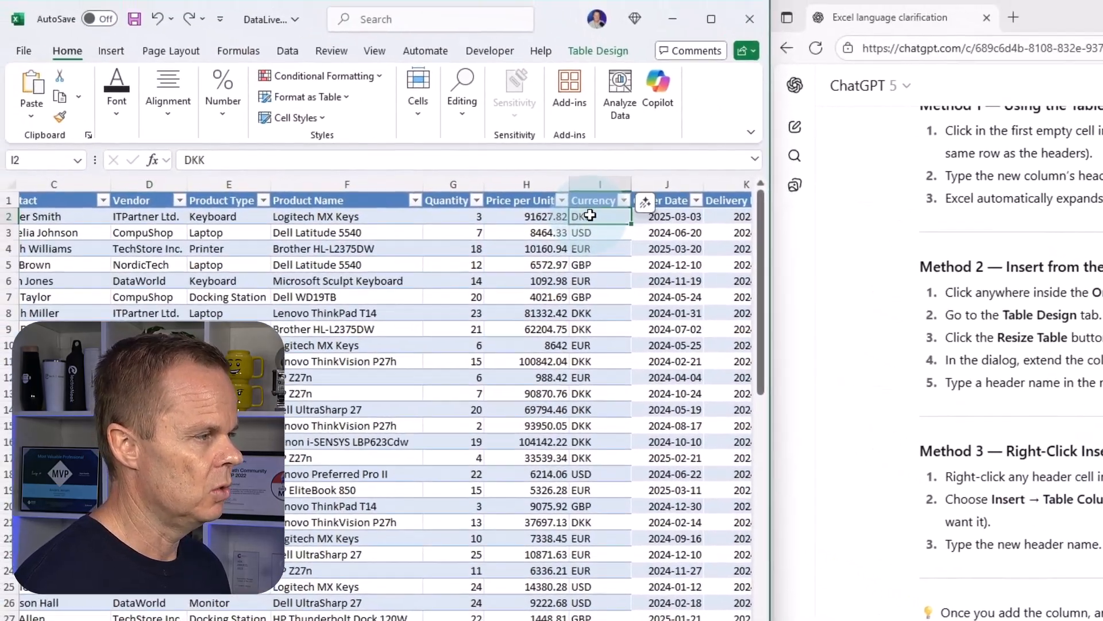
right_click(514, 177)
mouse_move(669, 394)
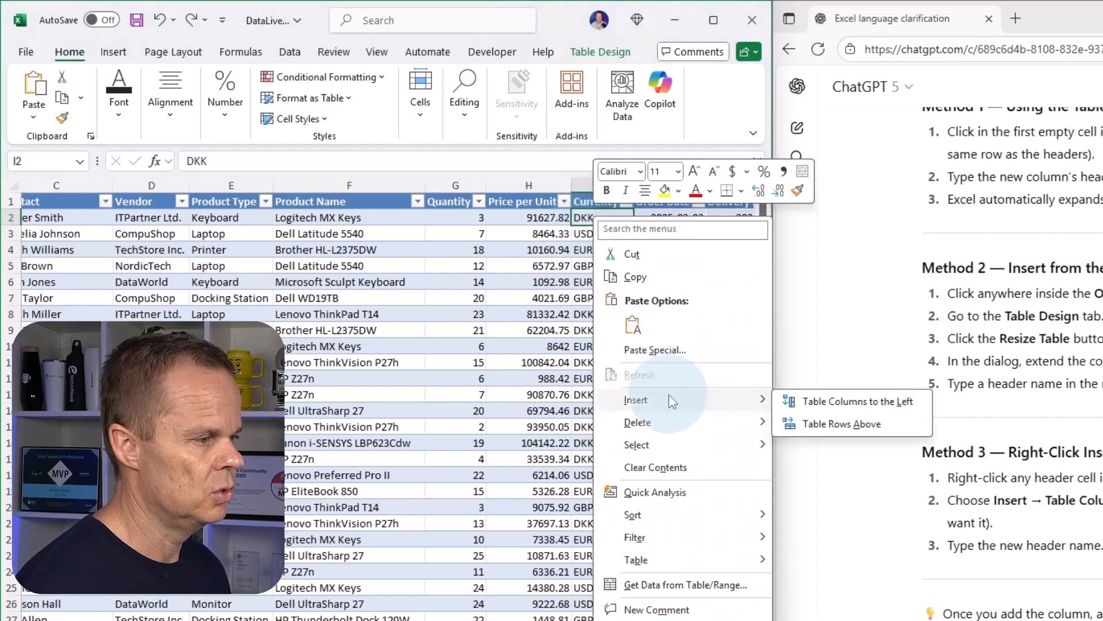
click(856, 402)
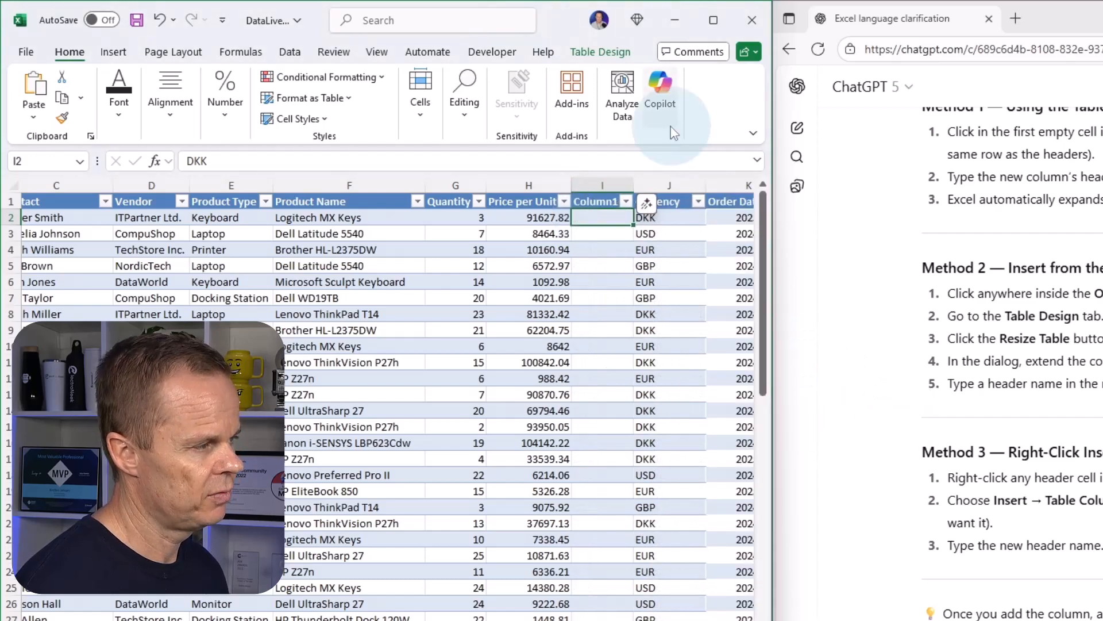
Rename the new column's header in I1 to Total Price and fit the column width to its contents.
click(589, 199)
click(929, 204)
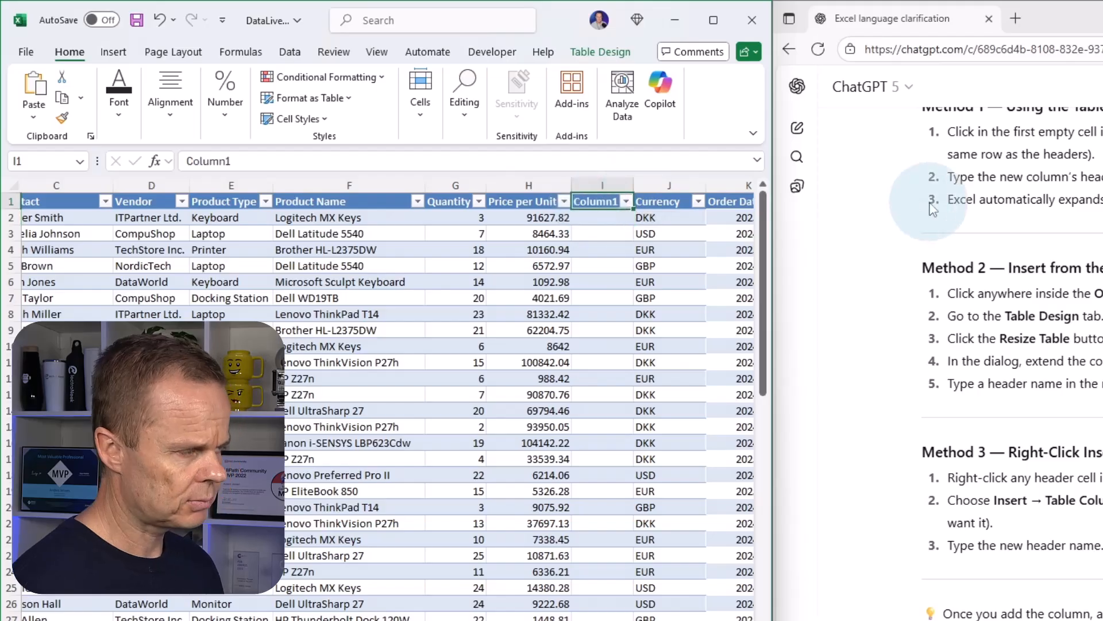
text(Total Price)
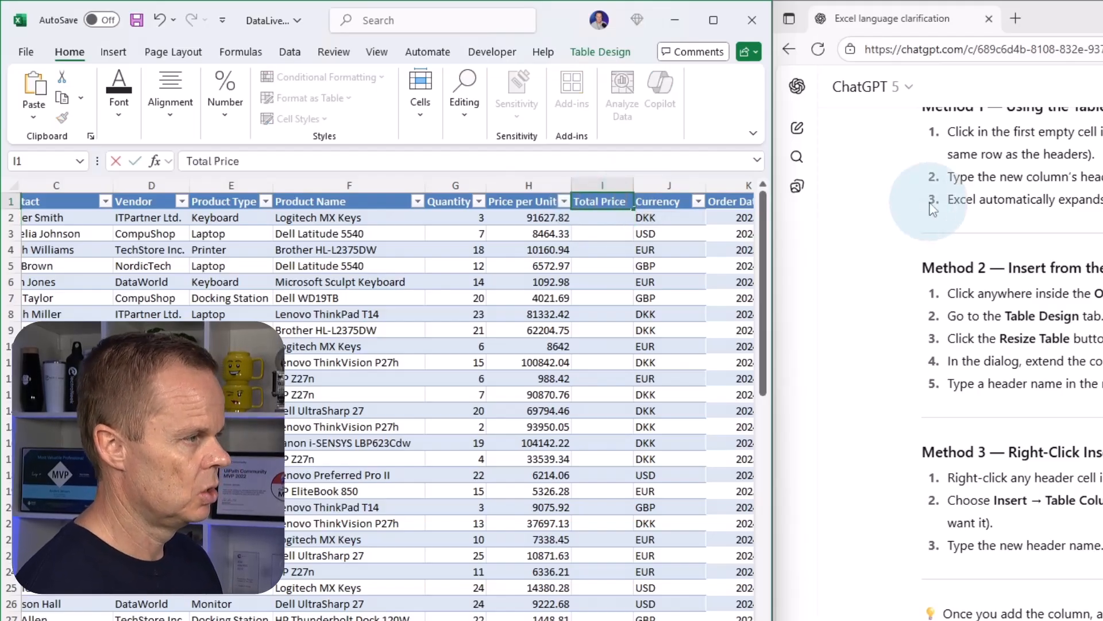
key(Return)
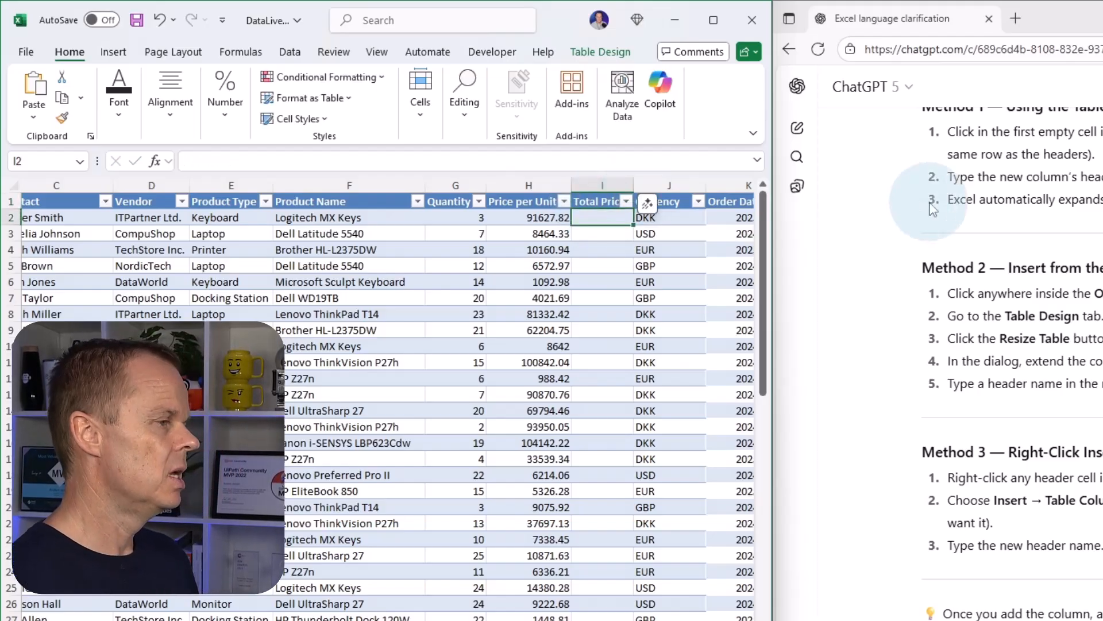
double_click(632, 181)
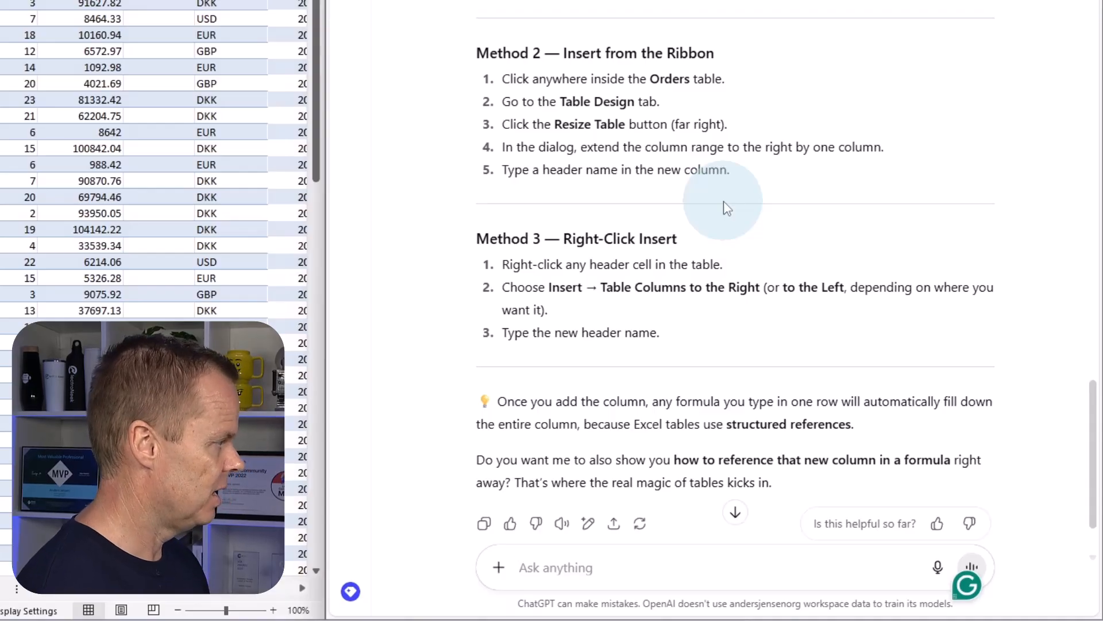
Ask ChatGPT "Give me the formula for multiplying the Quantity and Price per Unit columns".
text(Gi)
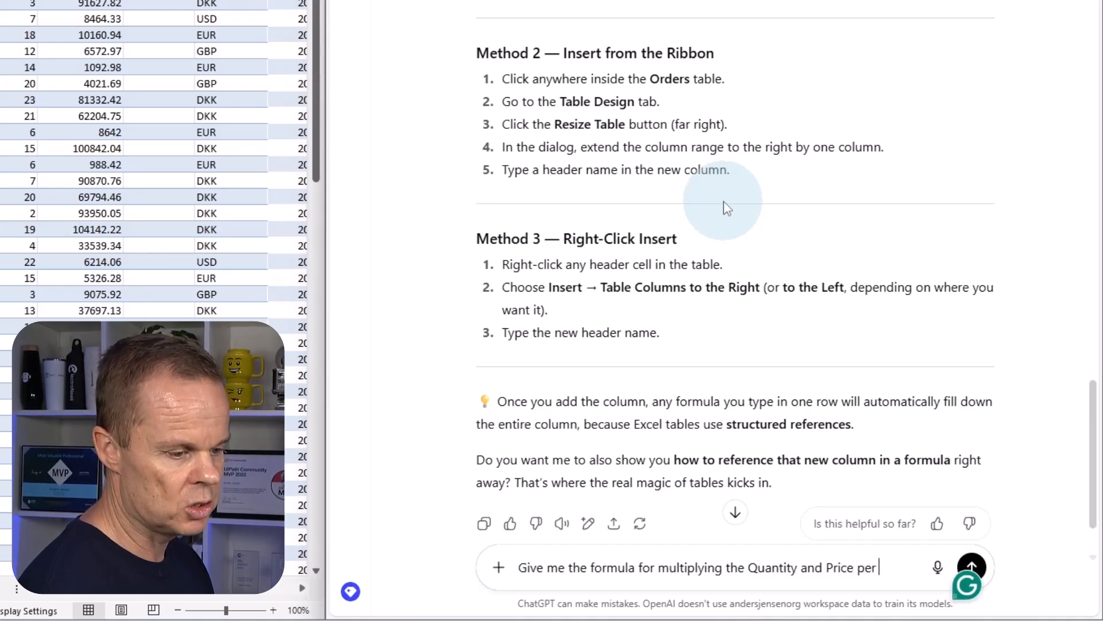
text(it co)
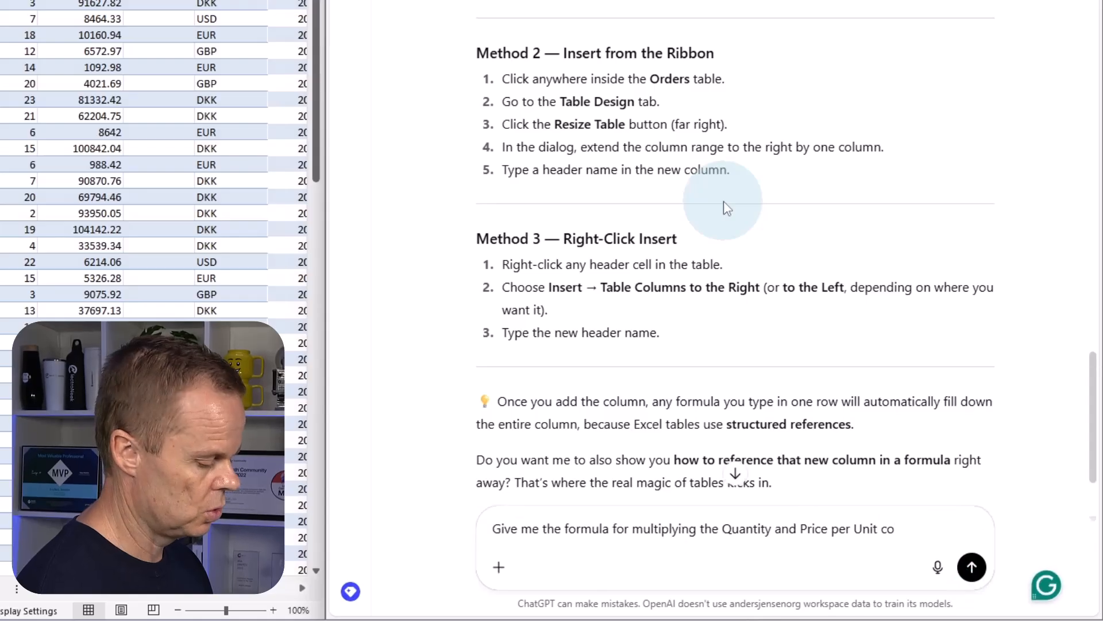
text(lumns)
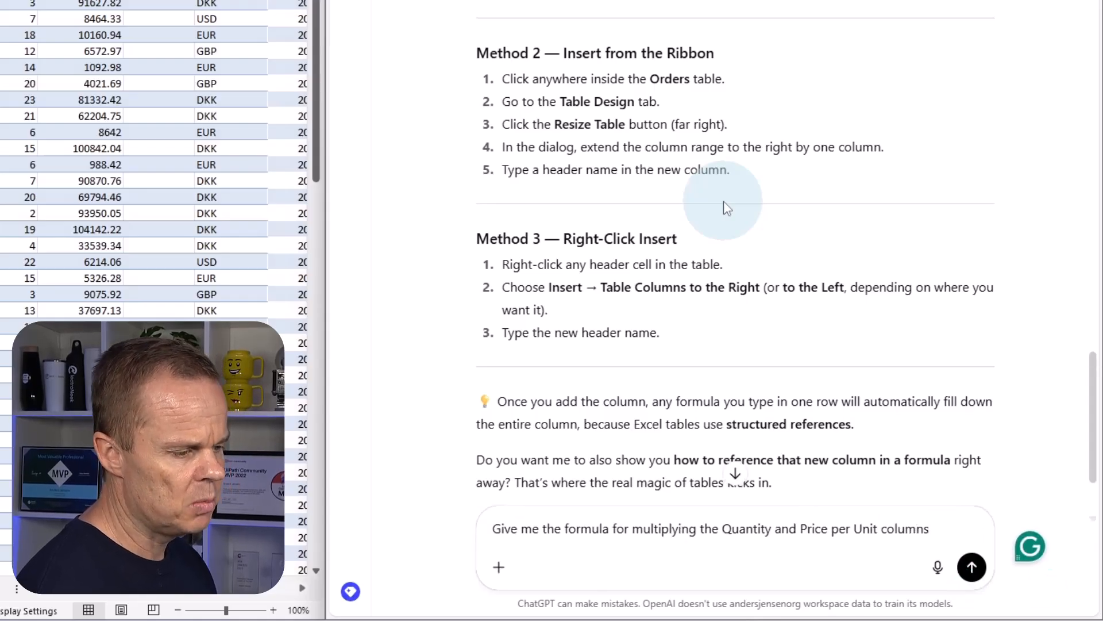
key(Return)
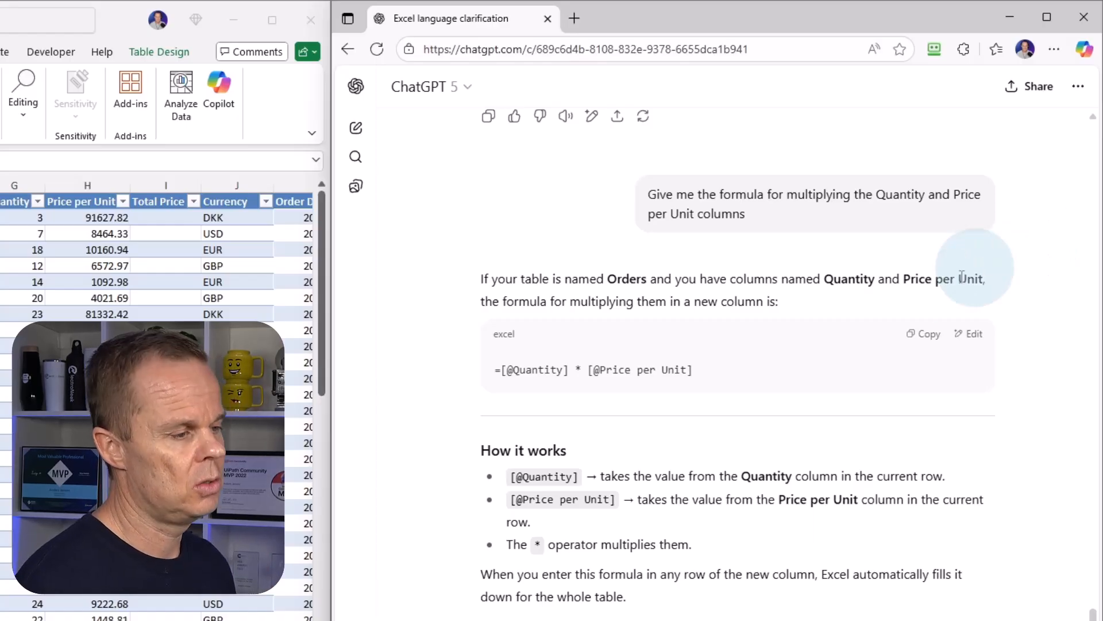
scroll(836, 368, down, 2)
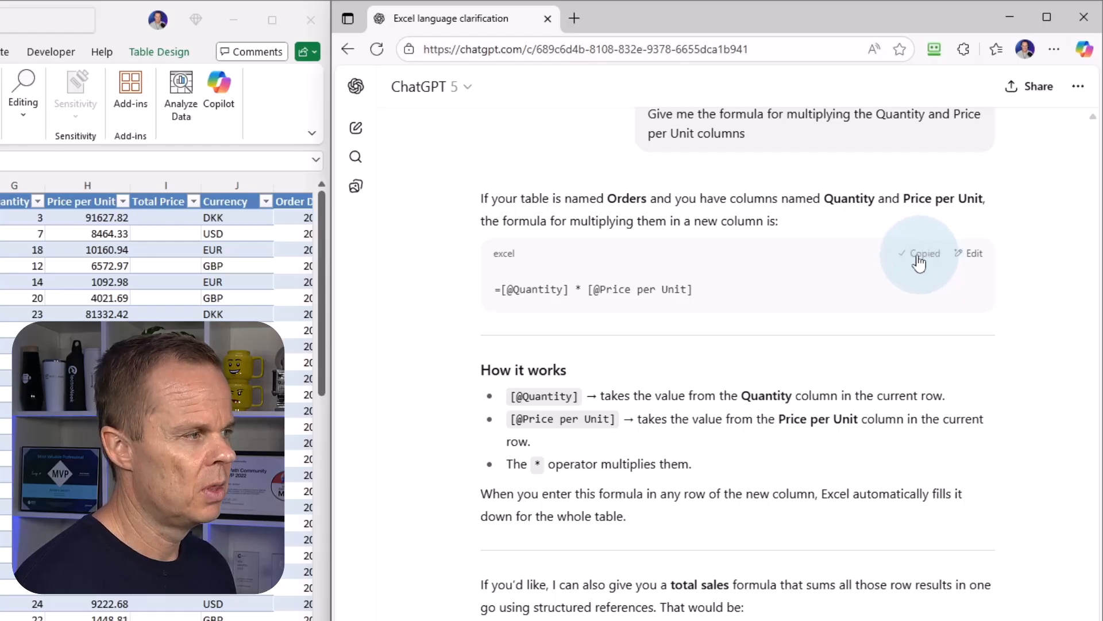
click(178, 218)
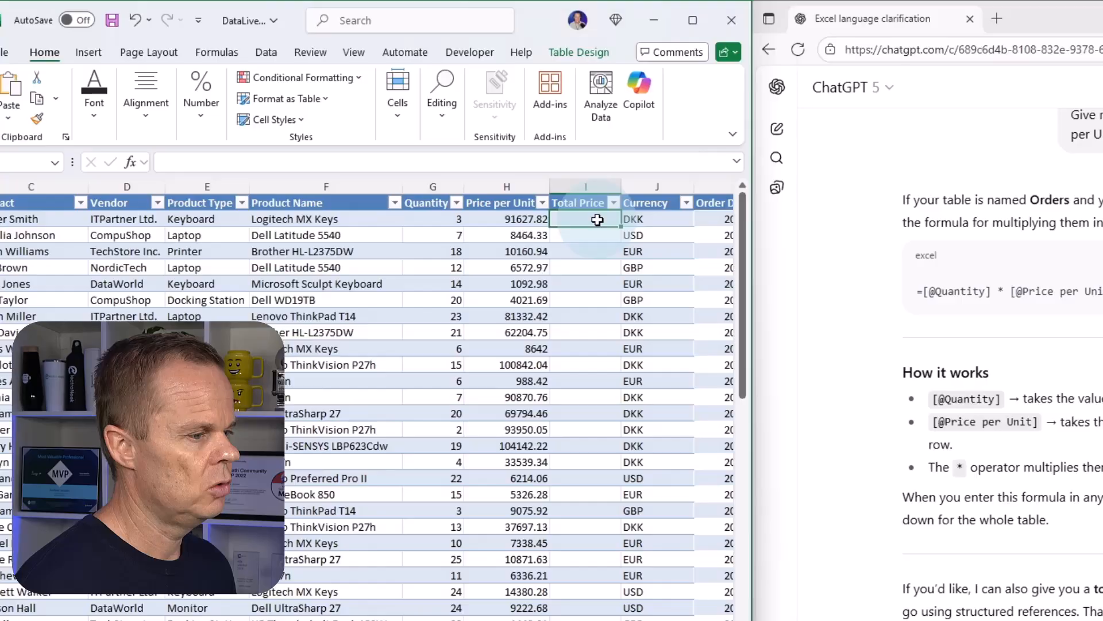
text(=[@Quantity] * [@[Price per Unit]])
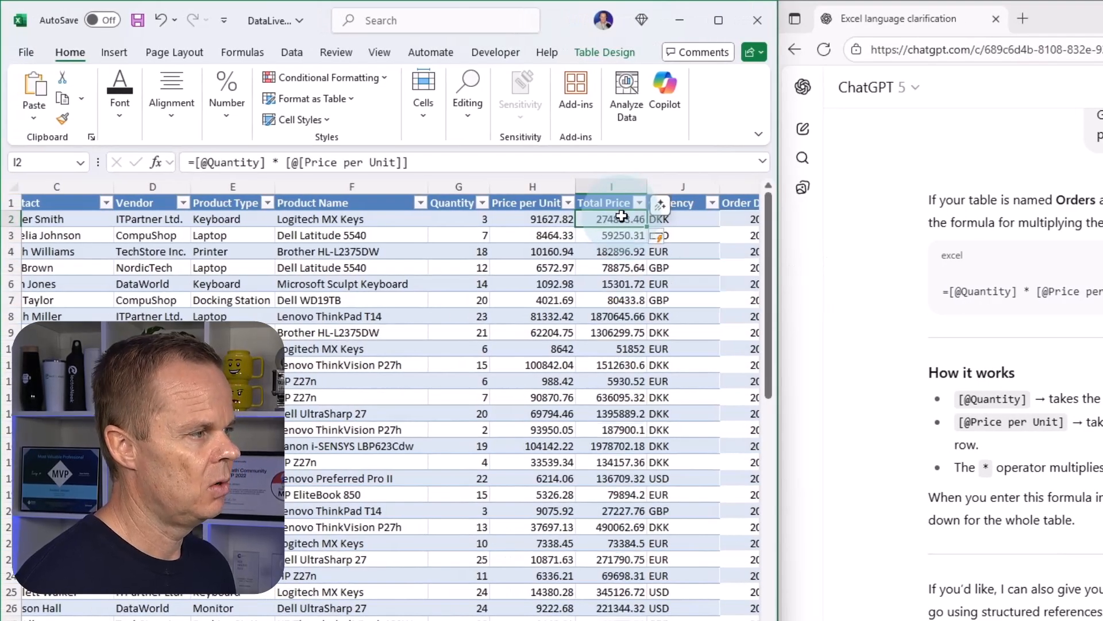
double_click(619, 219)
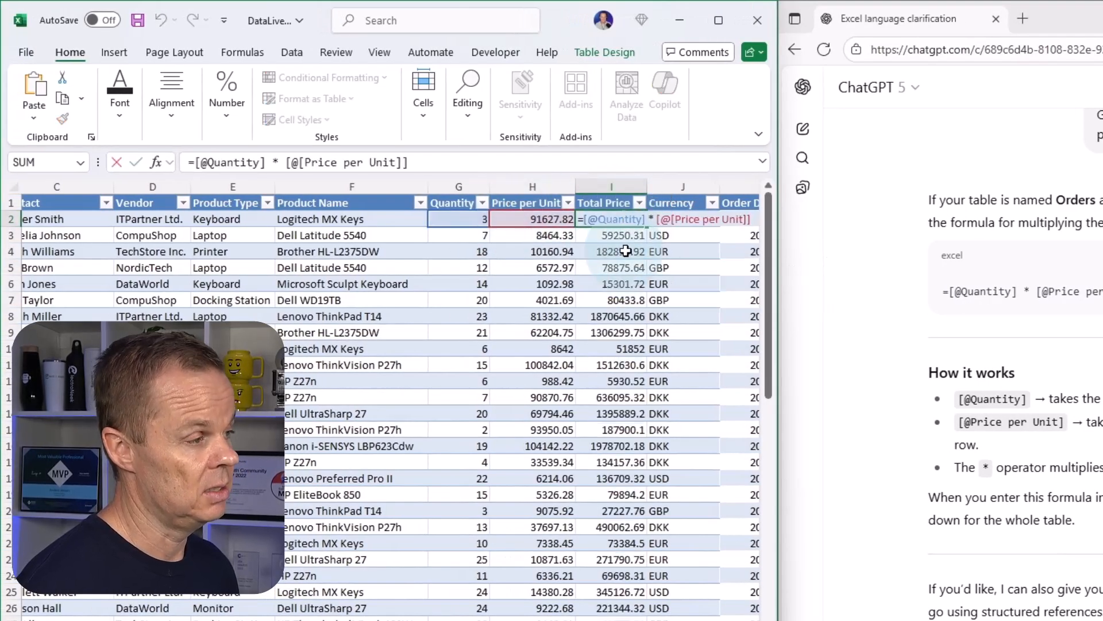
key(ctrl+Return)
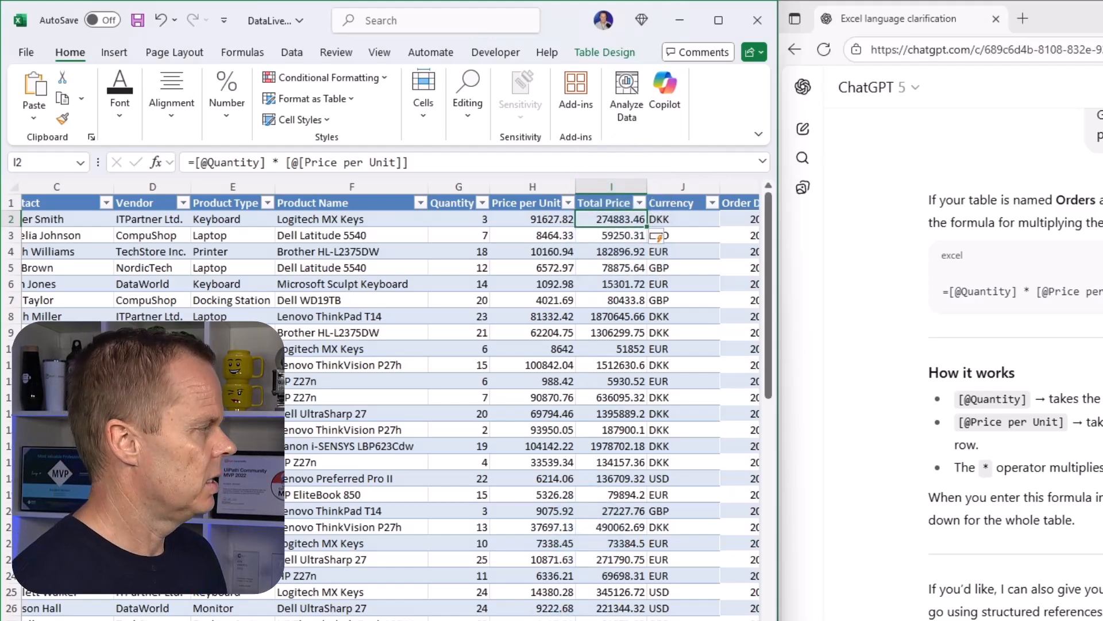
Insert two new table columns between the Contact and Vendor columns.
scroll(391, 396, left, 3)
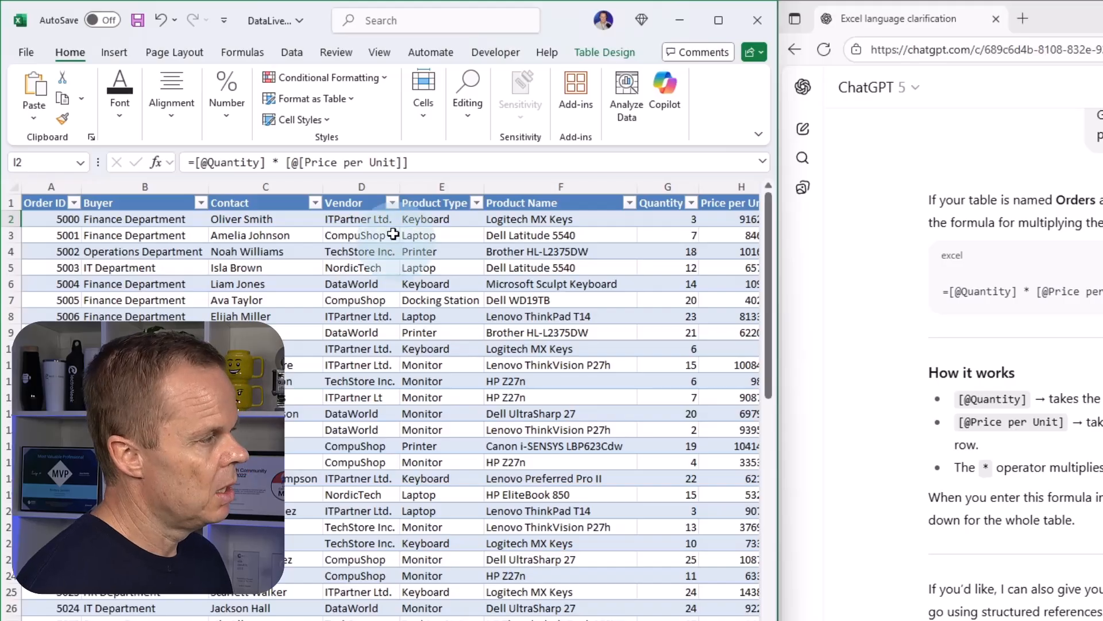
click(241, 186)
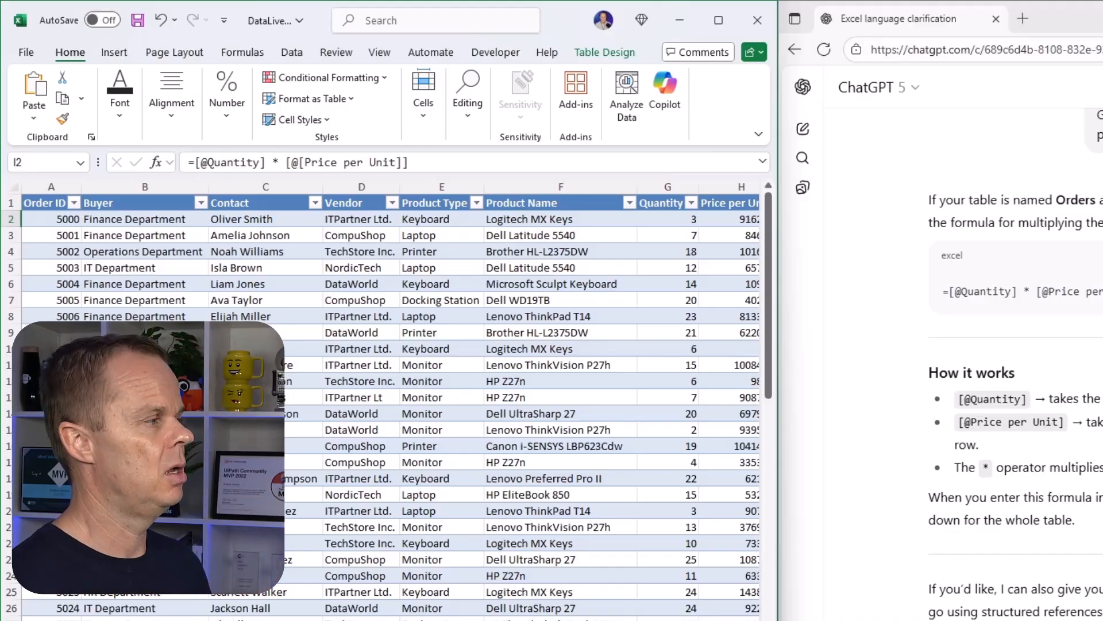
right_click(349, 218)
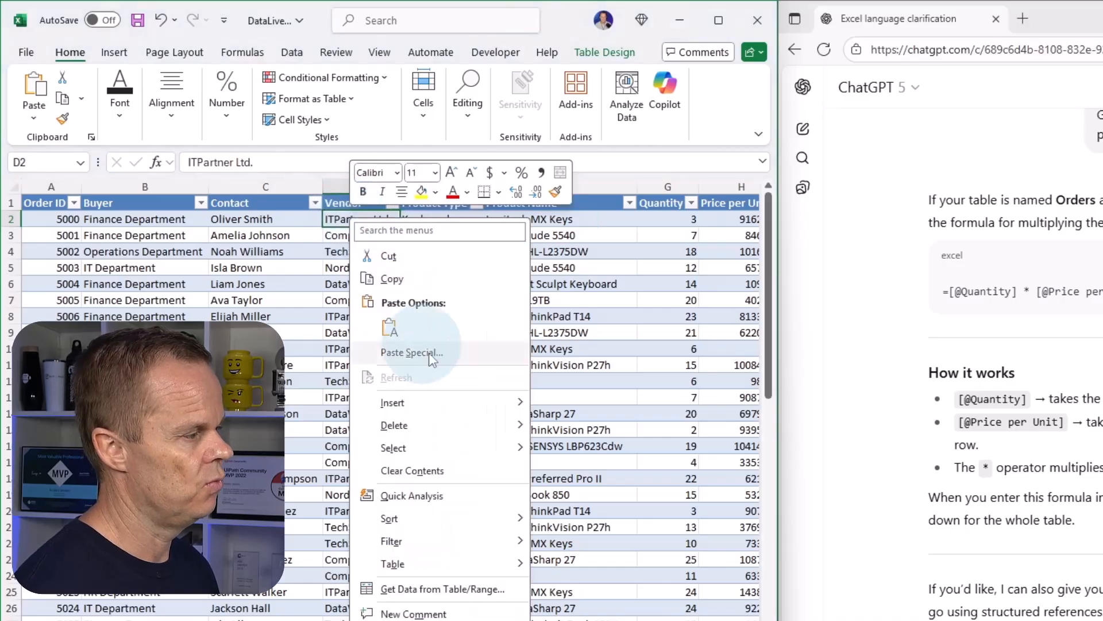
mouse_move(437, 402)
click(572, 405)
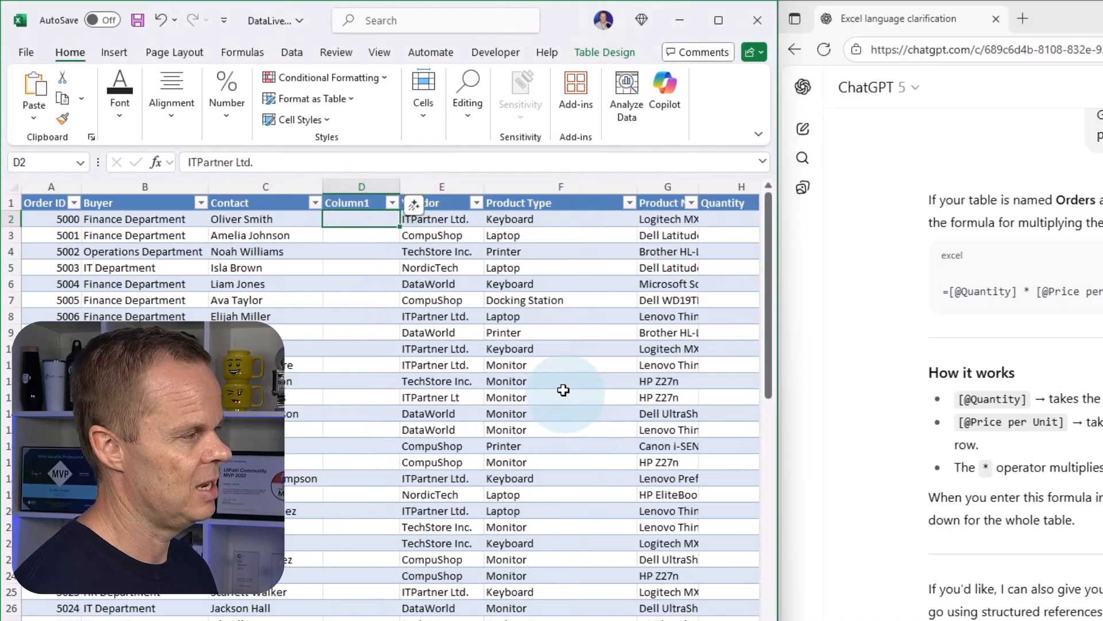
right_click(365, 213)
mouse_move(443, 402)
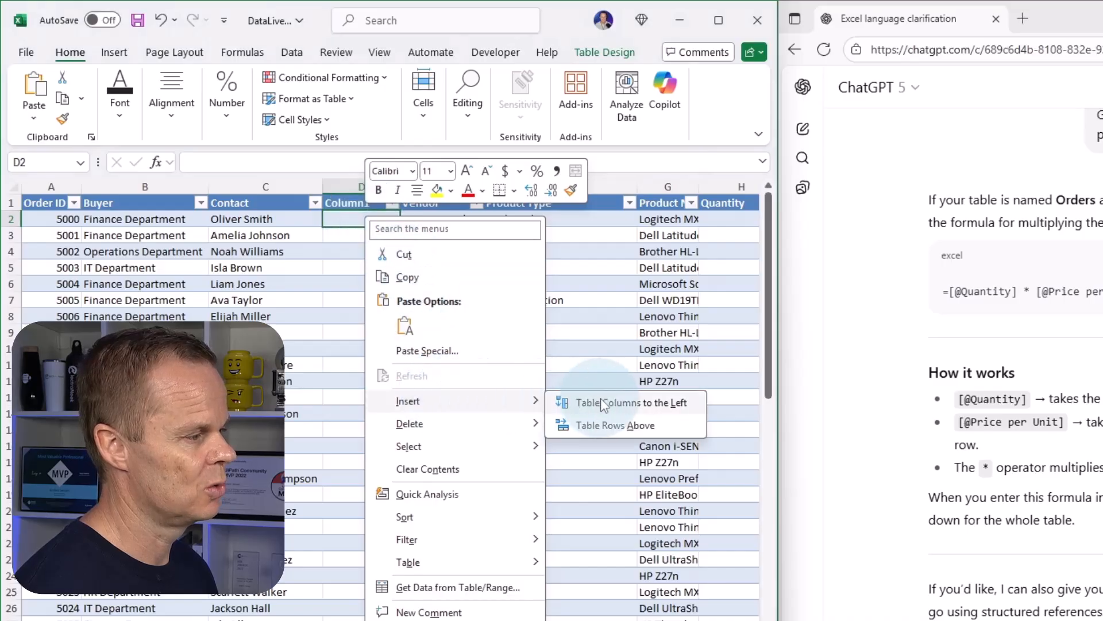
click(598, 398)
Name the new column in D1 First Name and give the one in E1 the matching last-name header.
click(343, 204)
text(F)
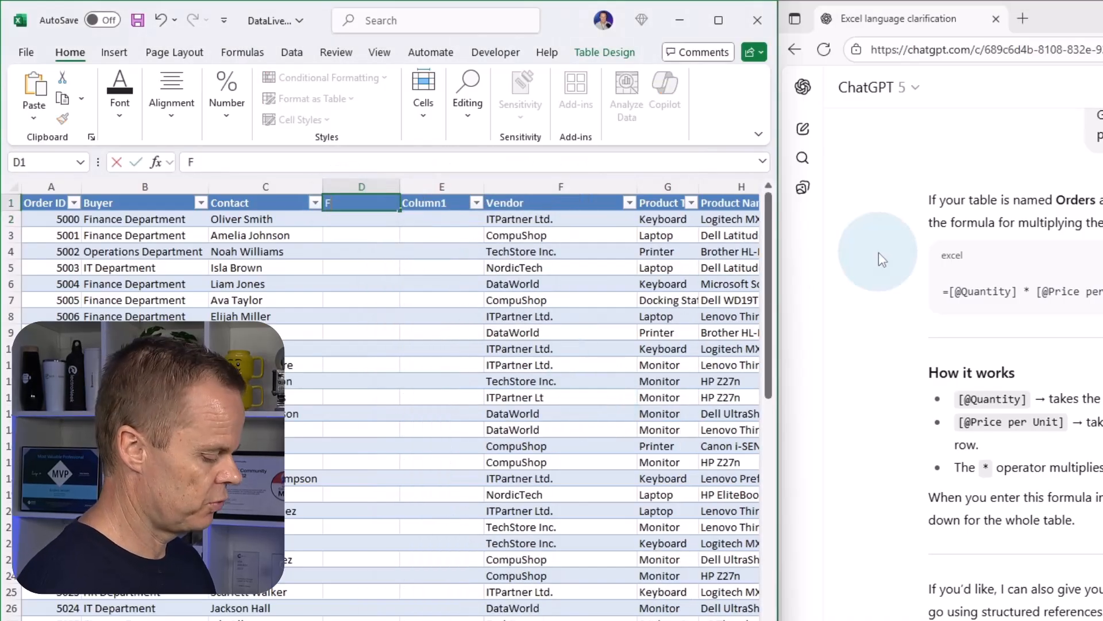
text(irst Name)
key(Tab)
text(L)
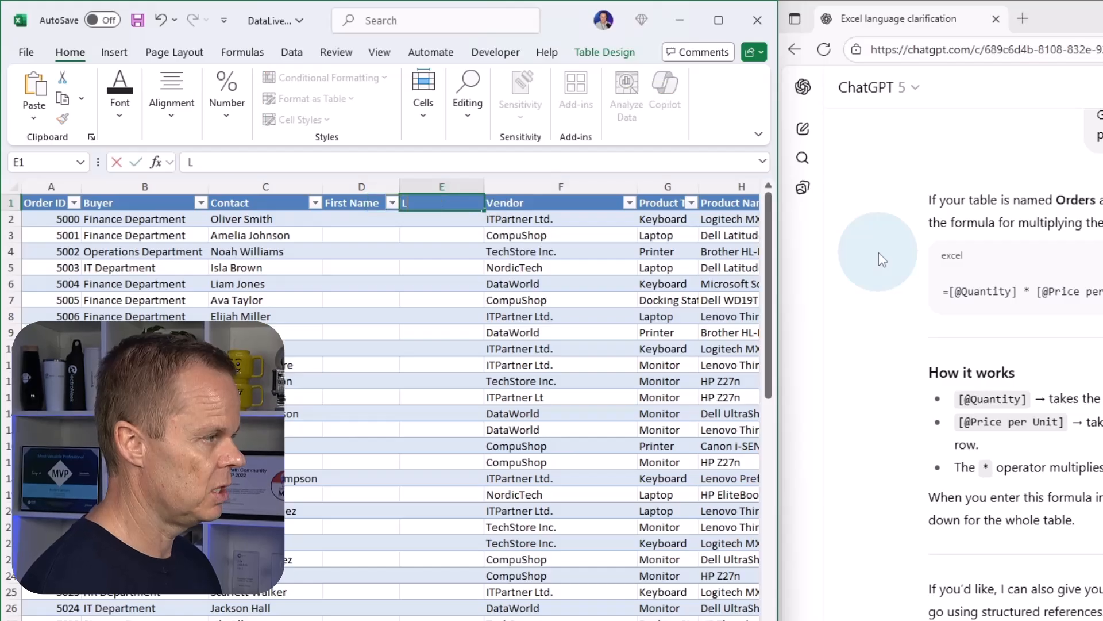
key(Return)
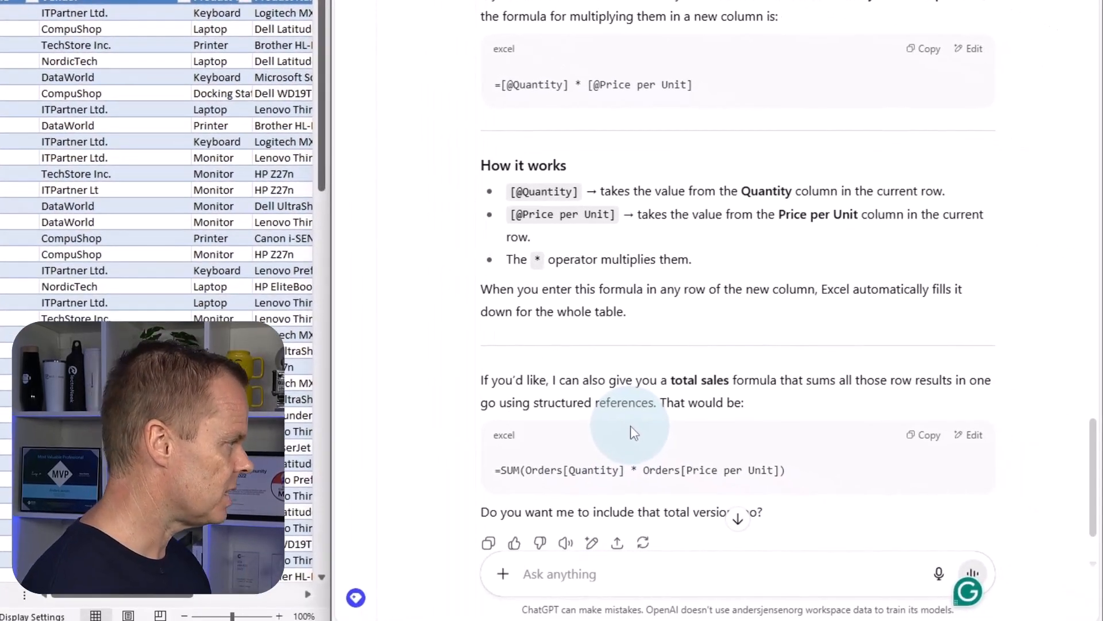
Ask ChatGPT to create two formulas, one extracting all names except the last name from the Contact column and one extracting only the last name.
text(Creat)
key(BackSpace)
text(te two fr)
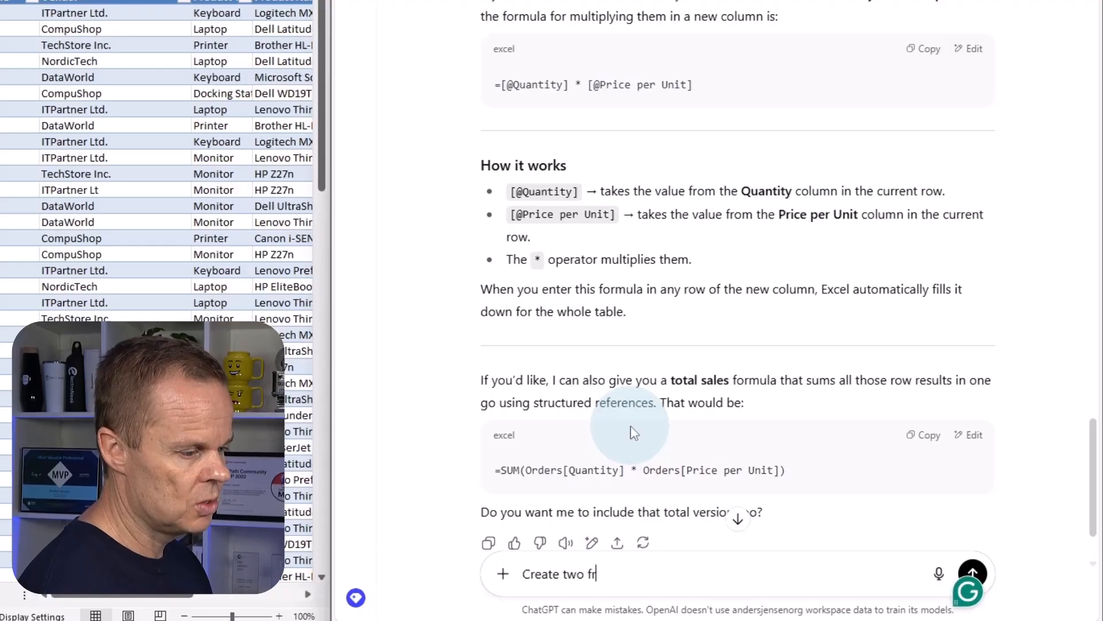
key(BackSpace)
text(orm)
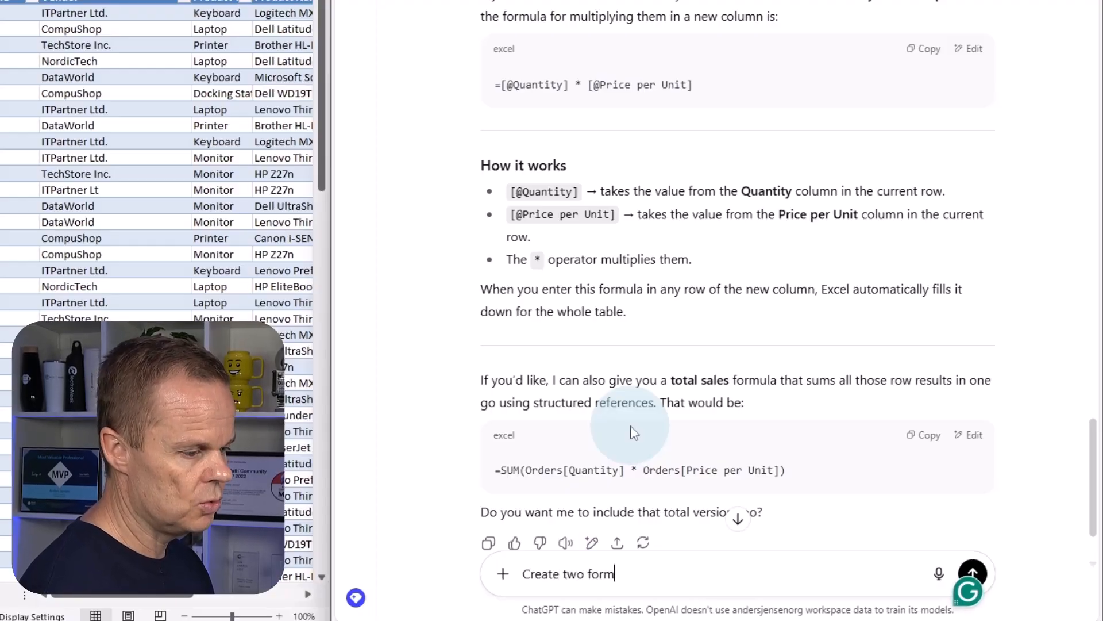
text(ulas. One tha)
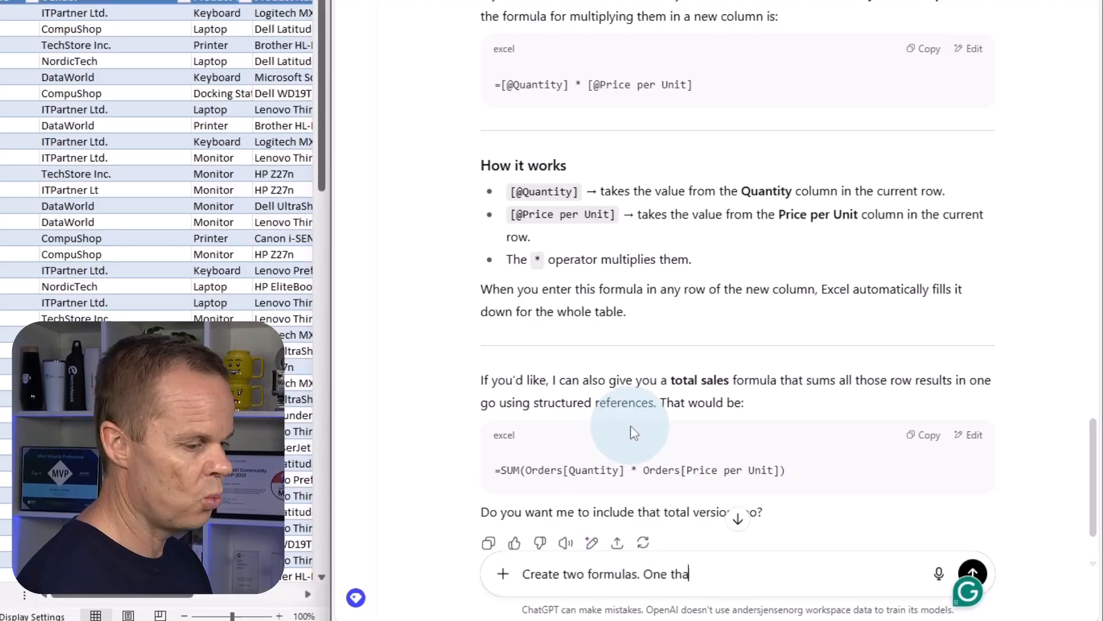
text(t extracts)
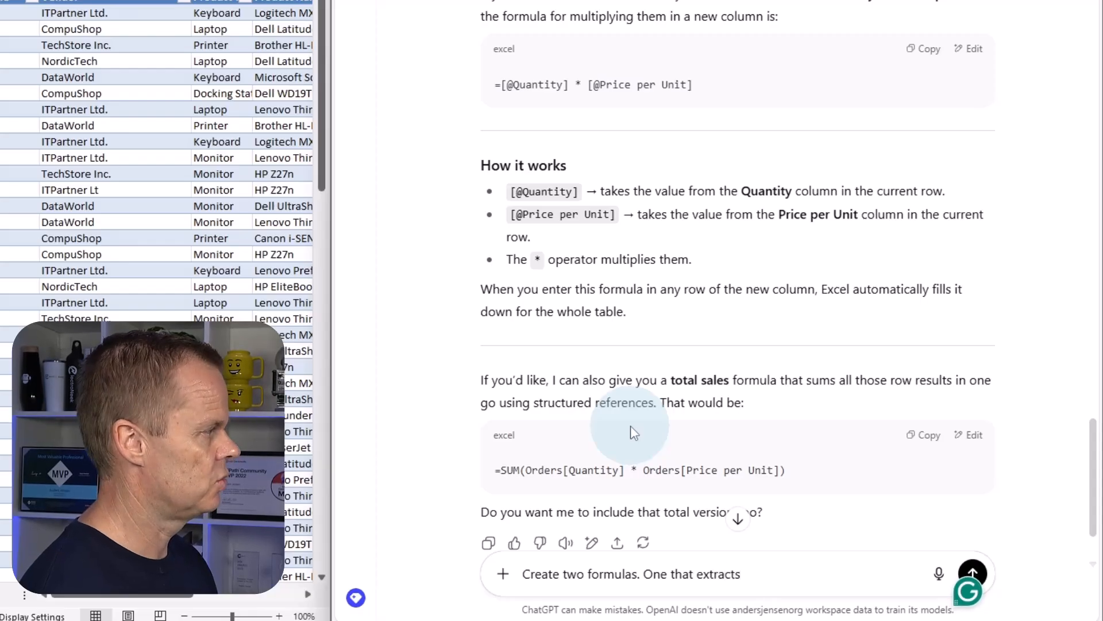
text( all names e)
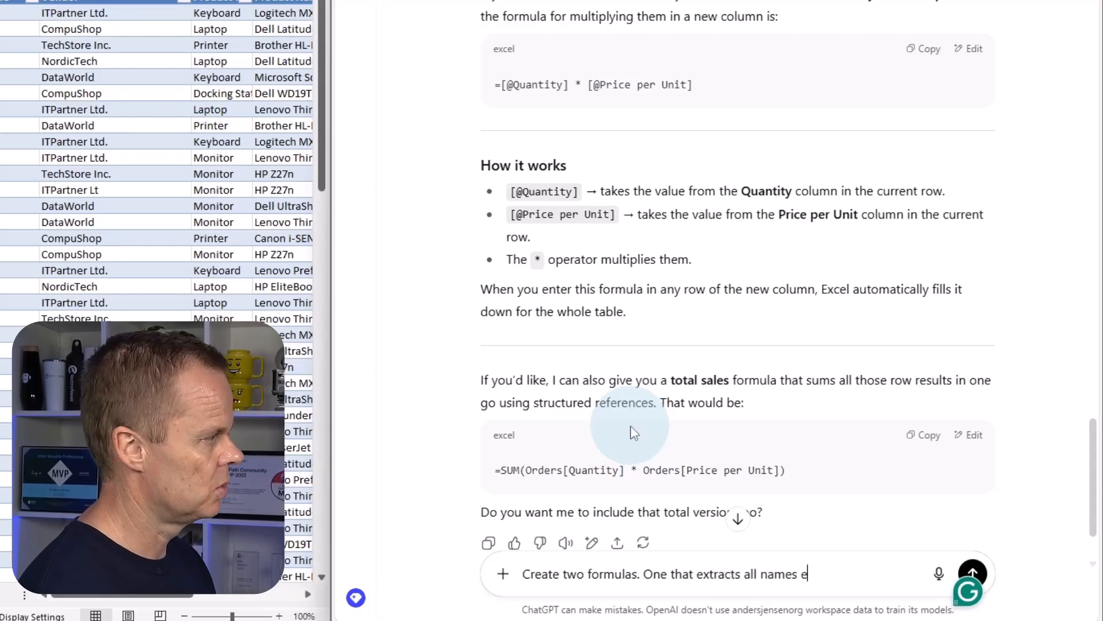
text(xcep the l)
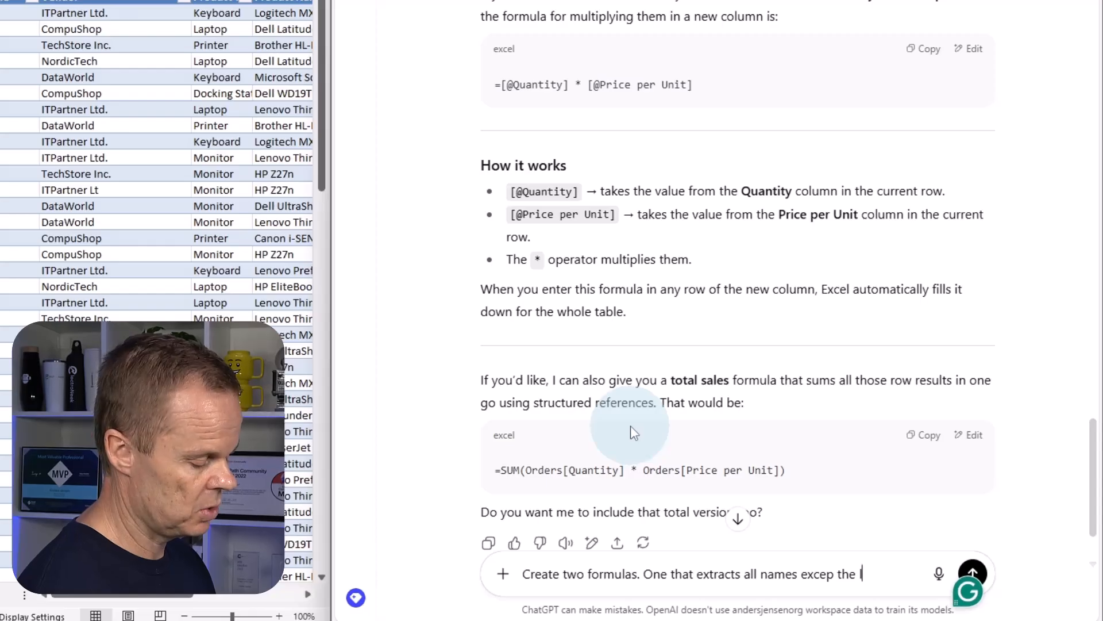
text(ast name from the )
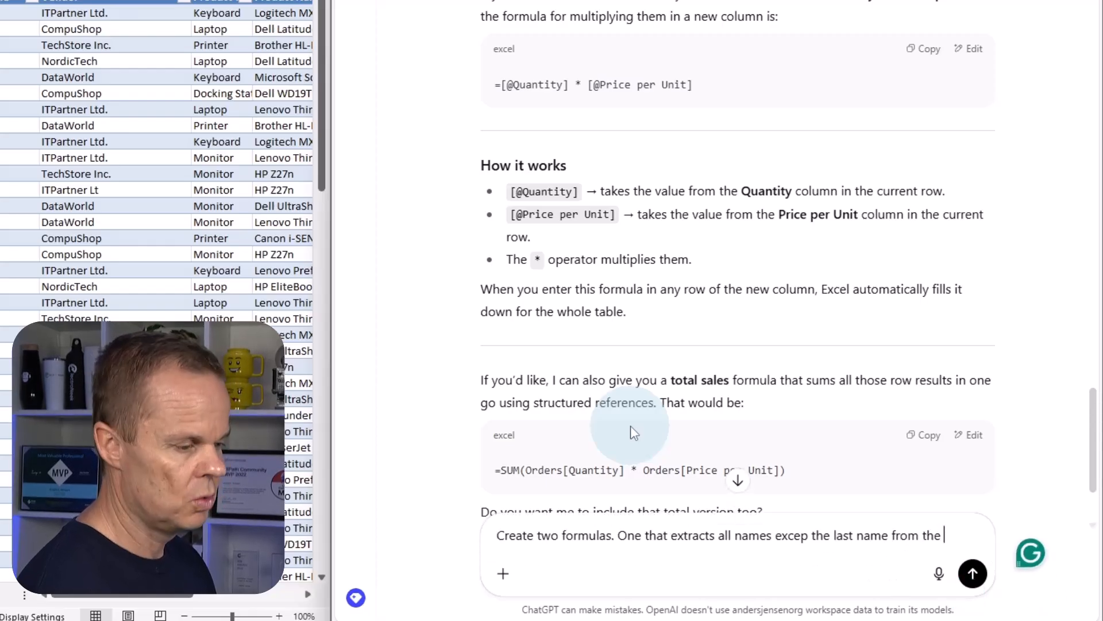
text(Contact )
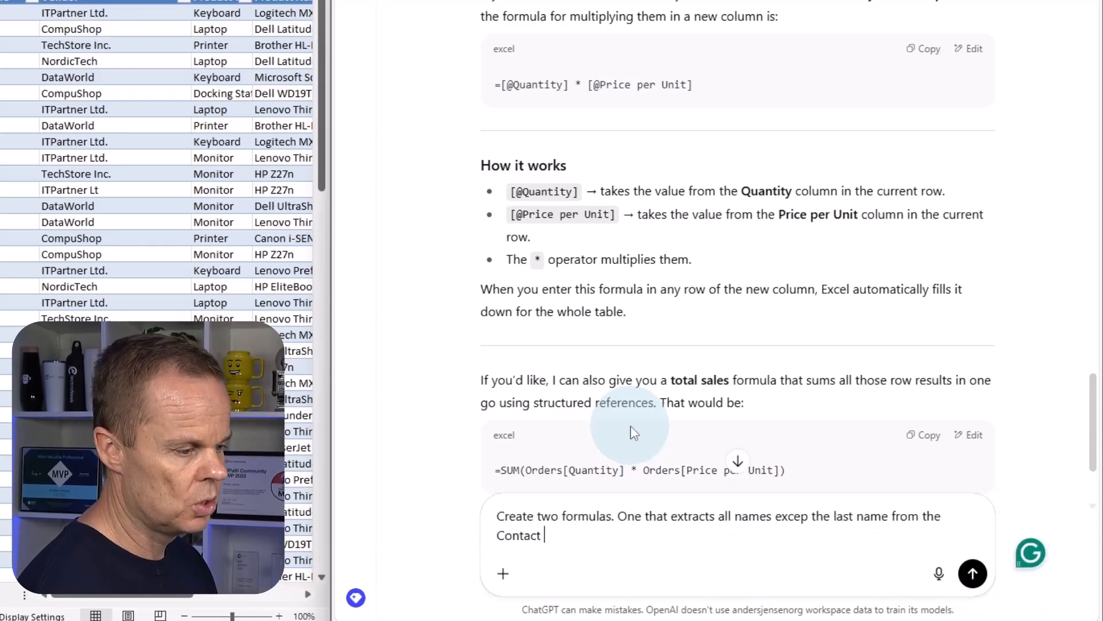
text(column. One )
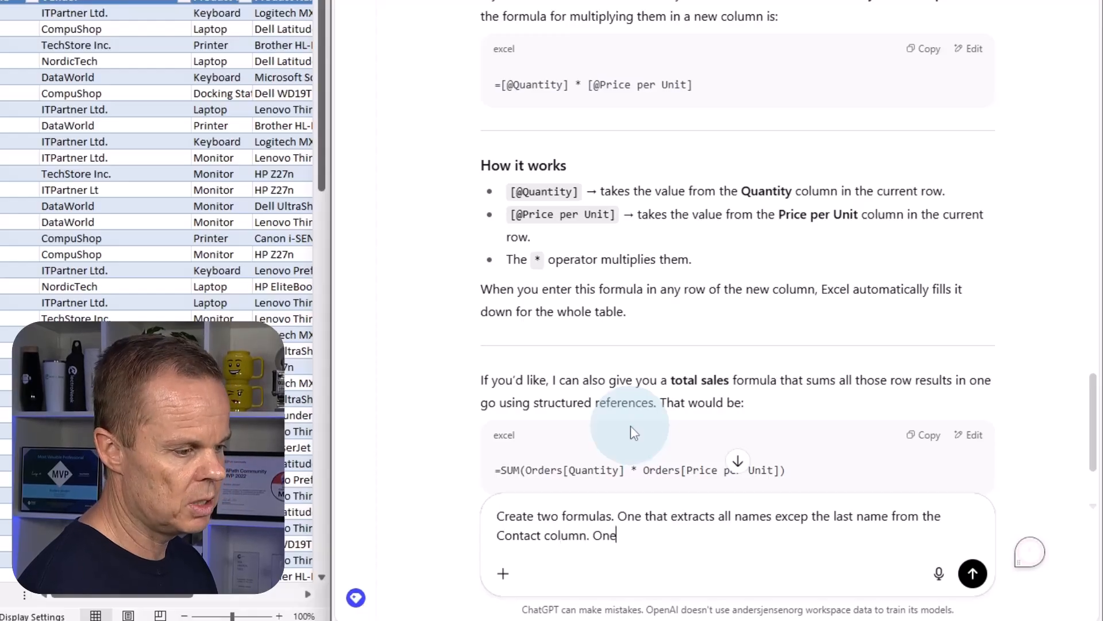
text(that w)
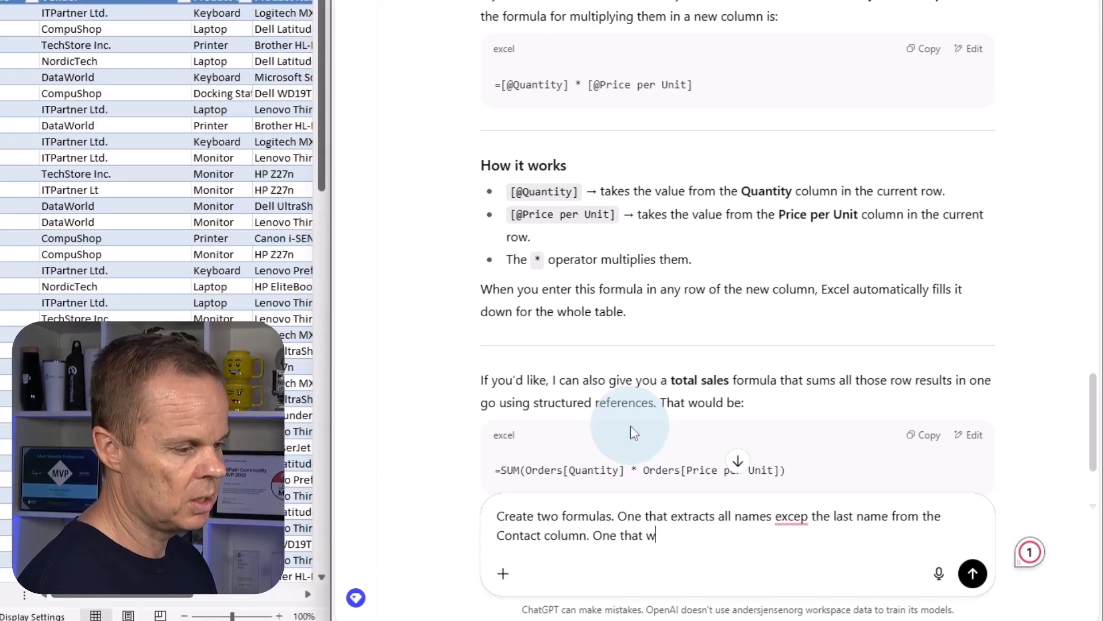
key(BackSpace)
text(extracts)
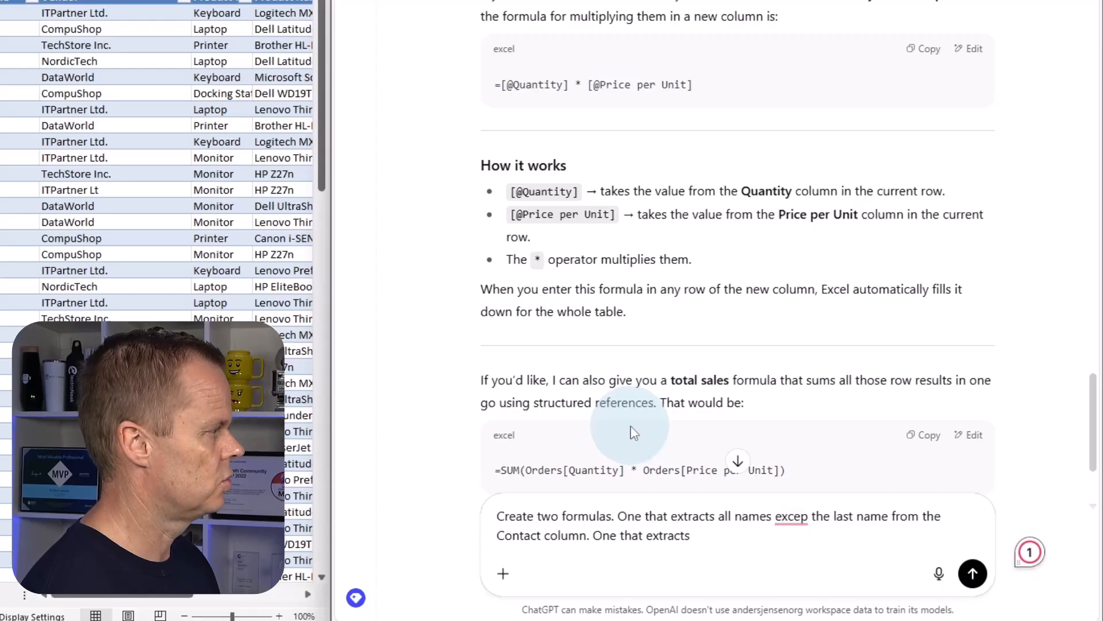
text( only the)
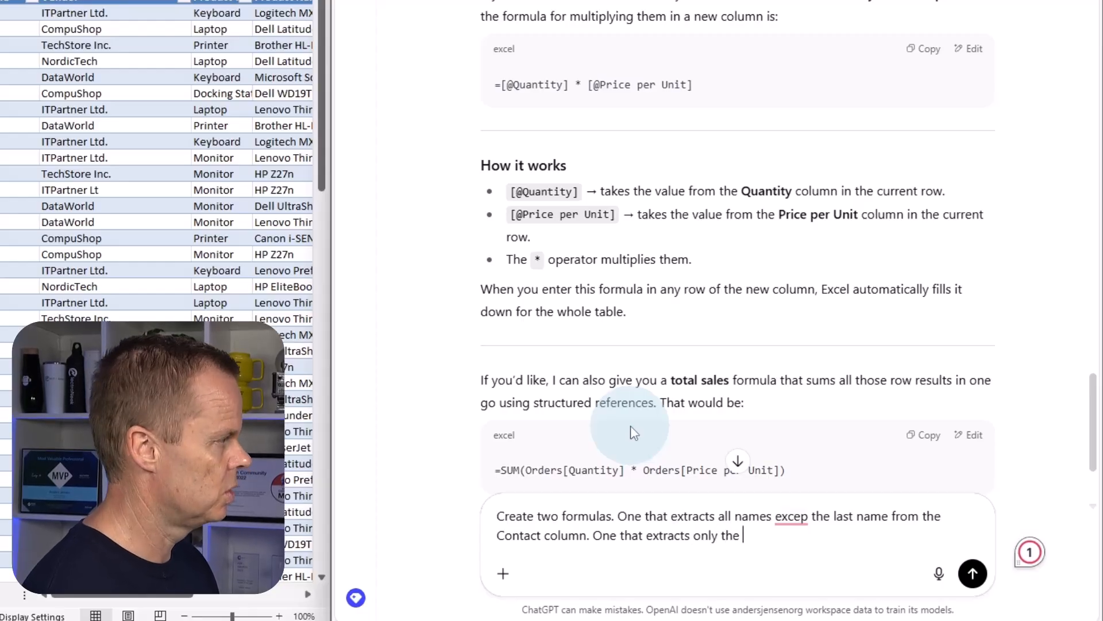
text( last name from)
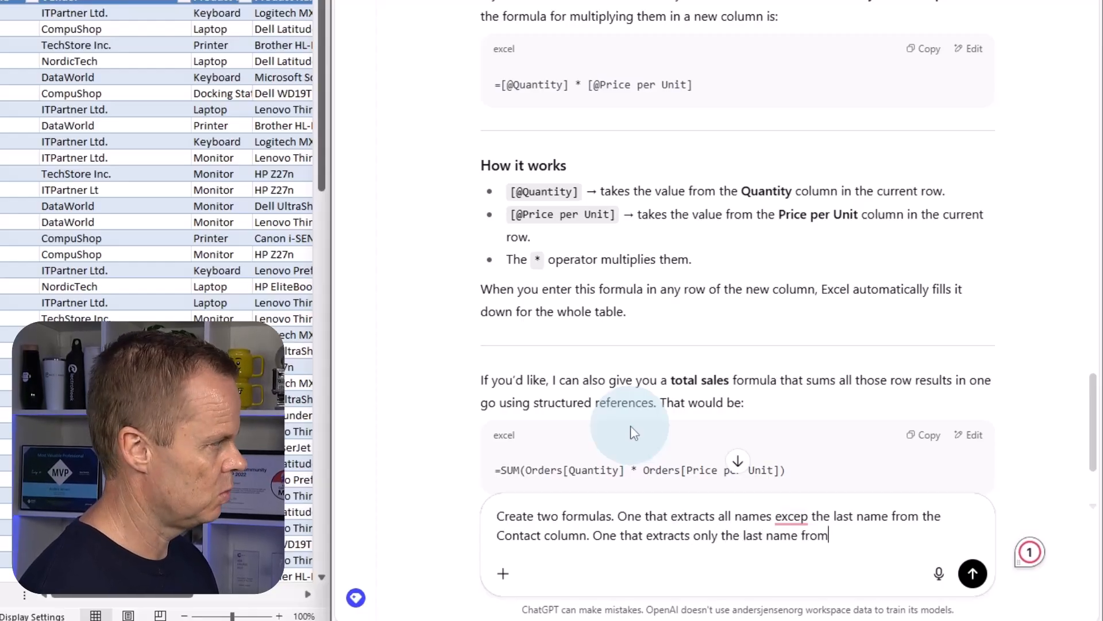
text( the Contact )
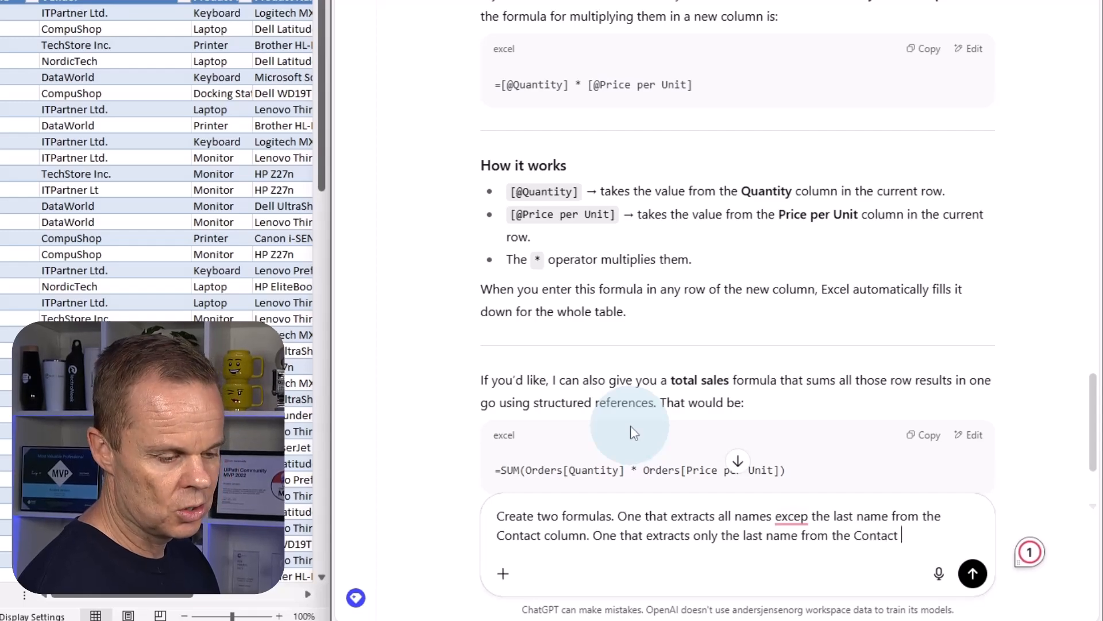
text(column)
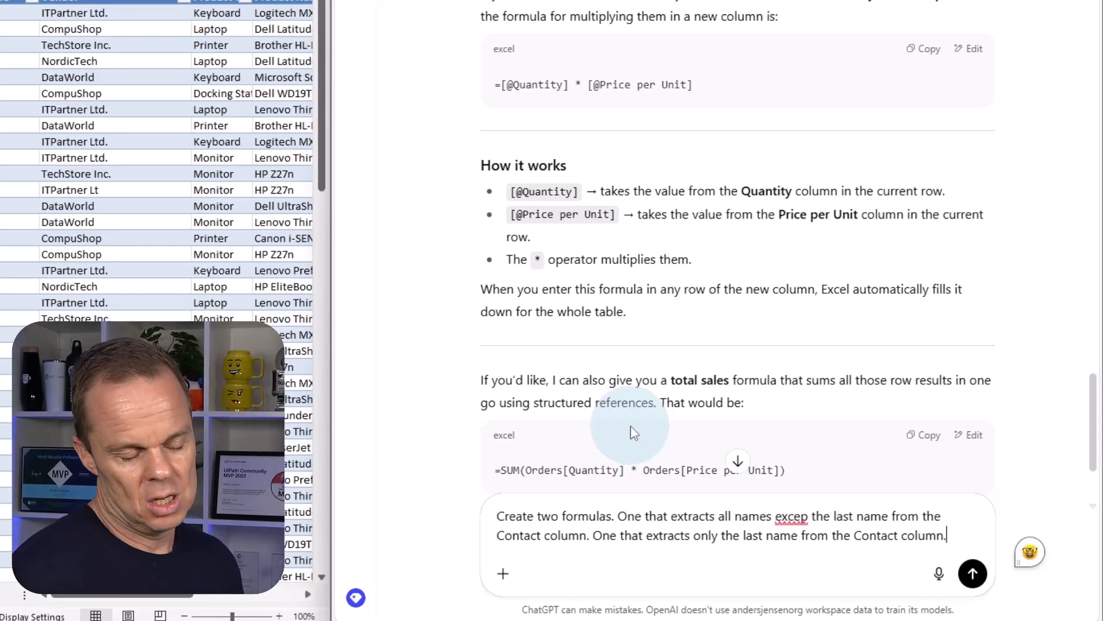
text(.)
key(Return)
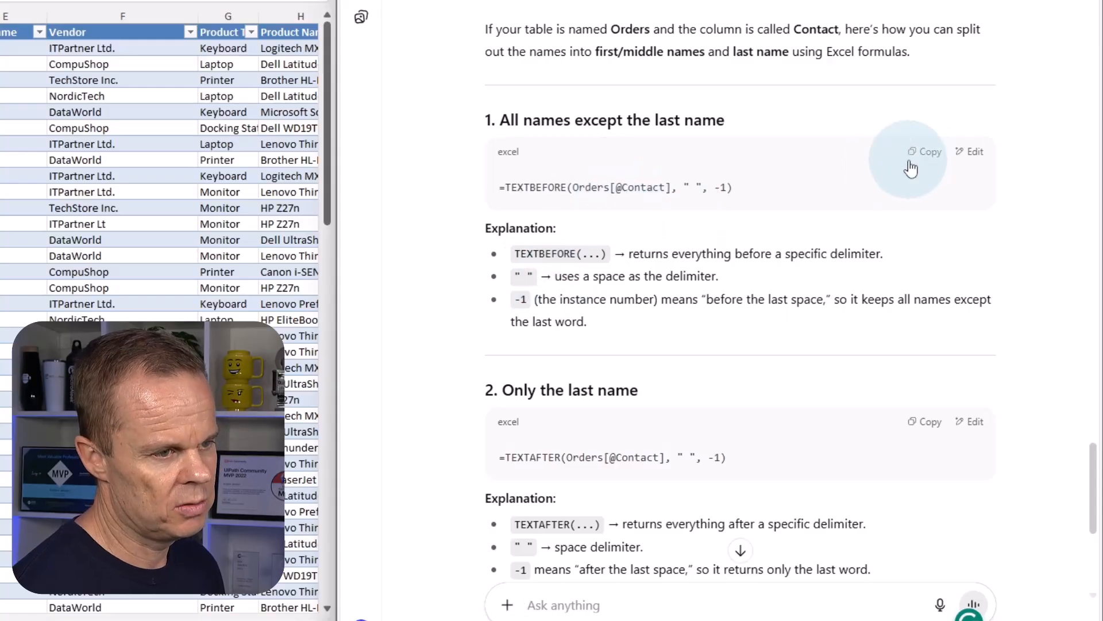
click(929, 154)
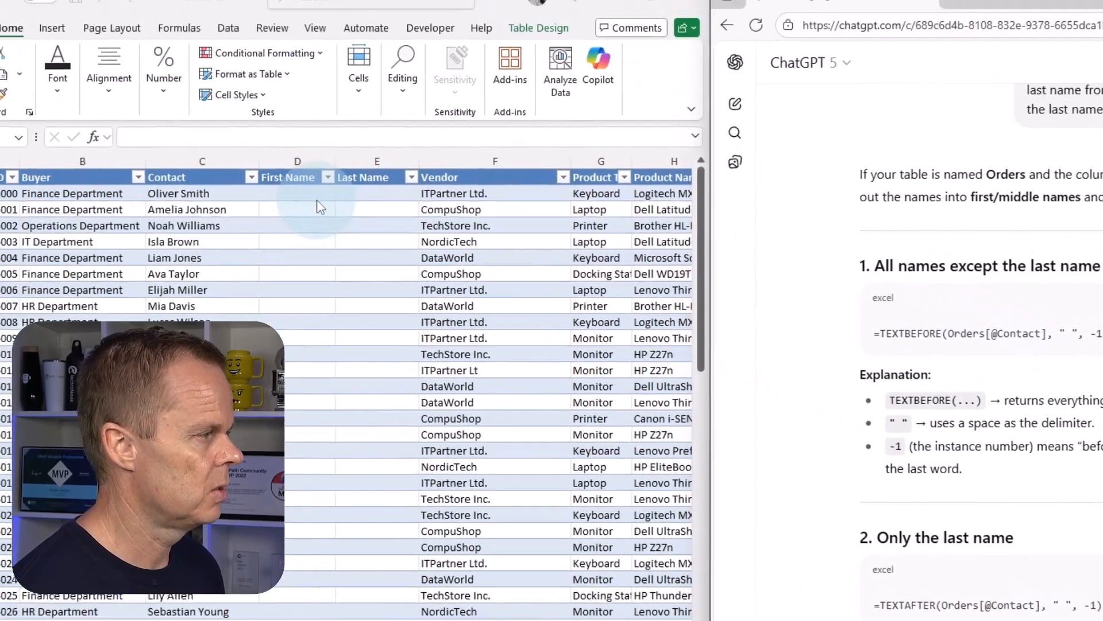
click(368, 218)
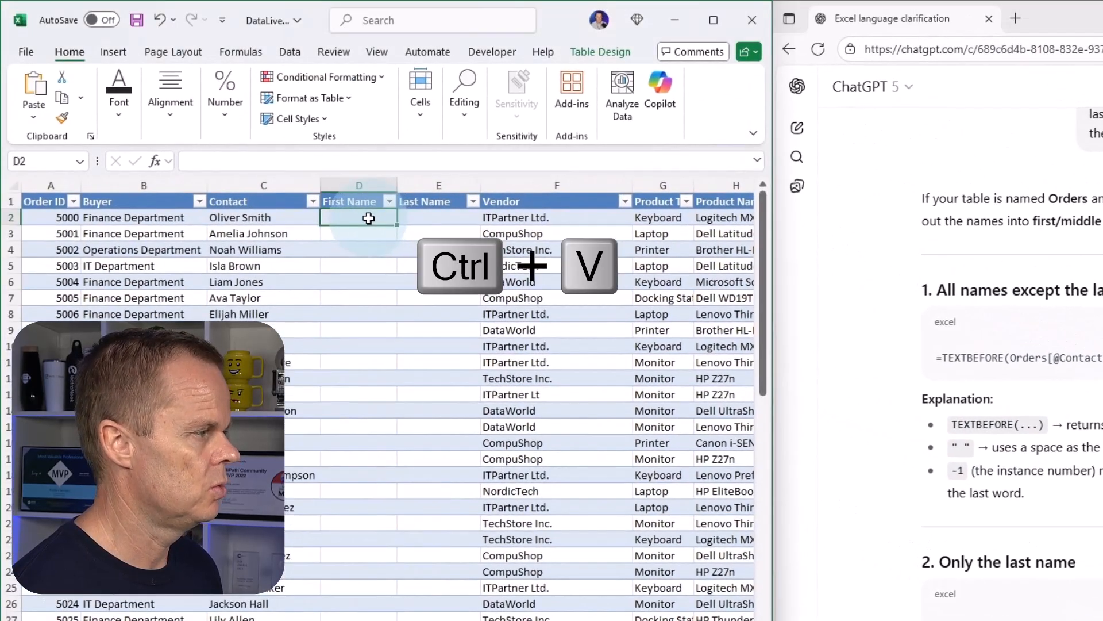
key(ctrl+v)
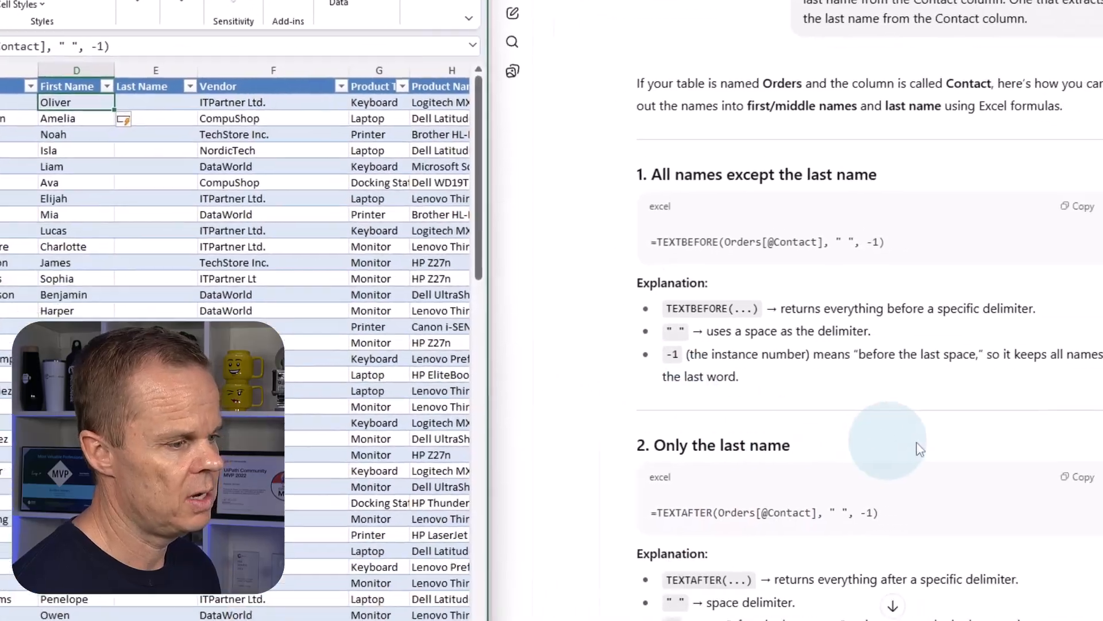
click(1078, 476)
scroll(972, 474, down, 4)
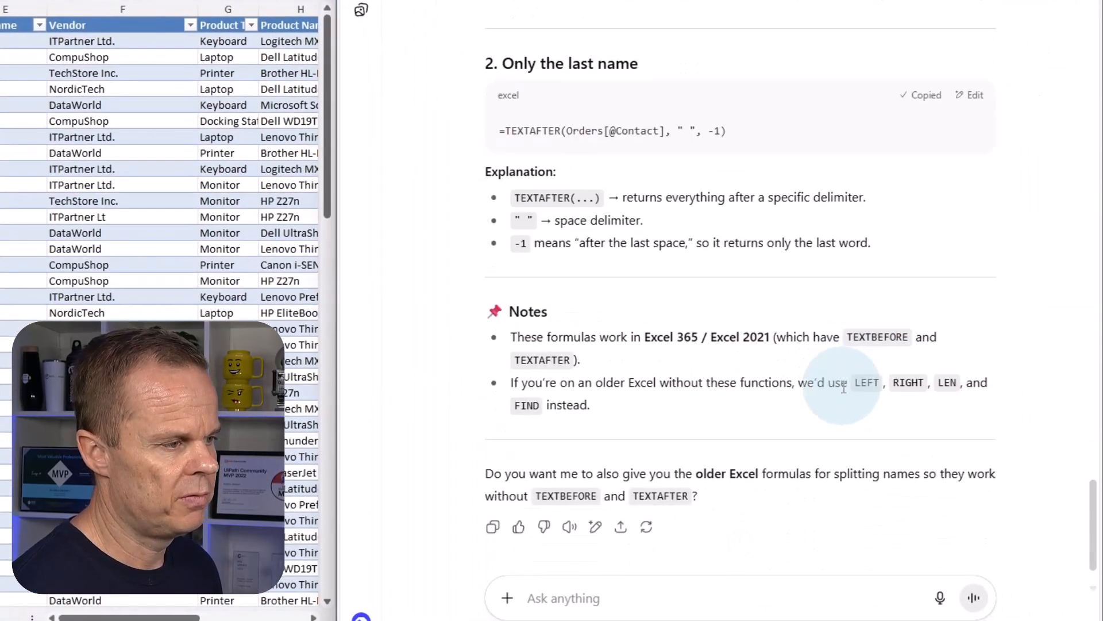
click(14, 42)
key(ctrl+v)
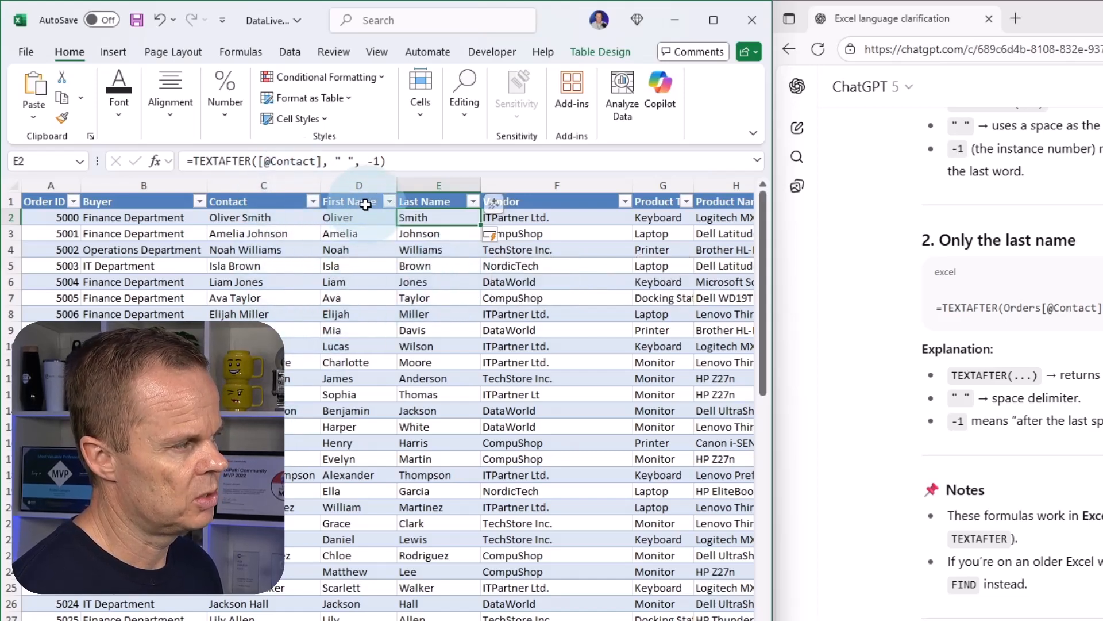
Add a middle name between the first and last name of the contact in C2 to test the split formulas.
double_click(241, 217)
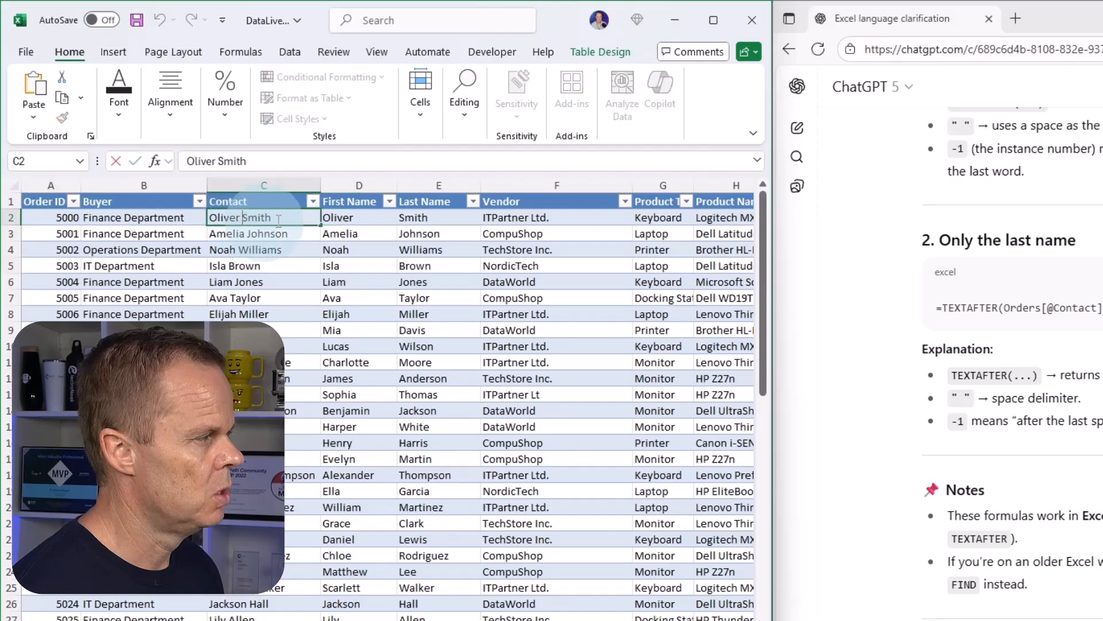
text(Dan)
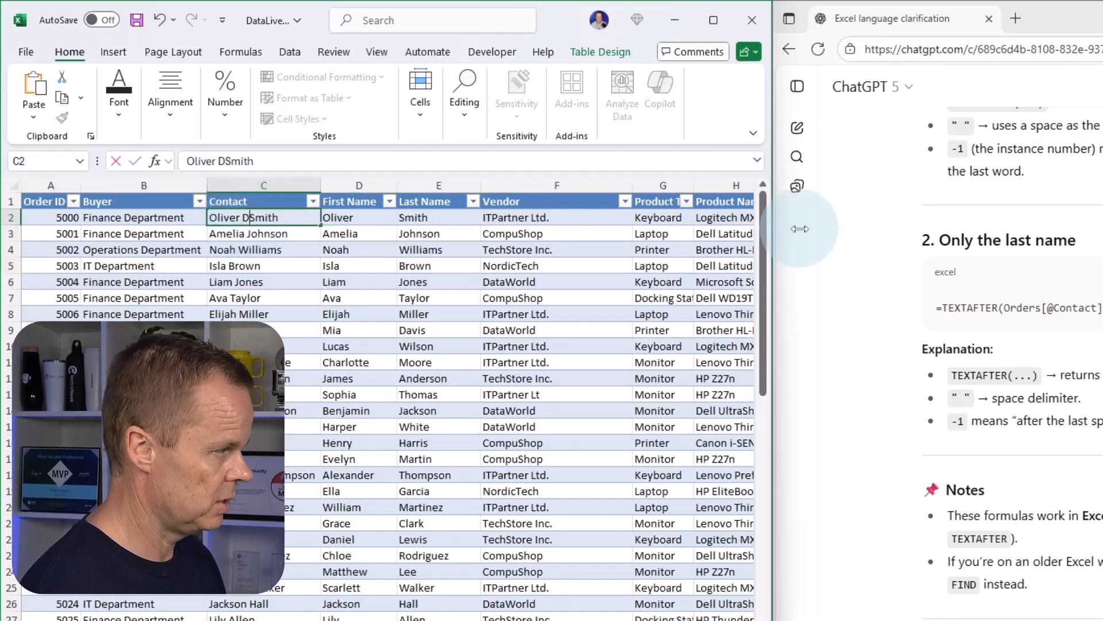
key(Return)
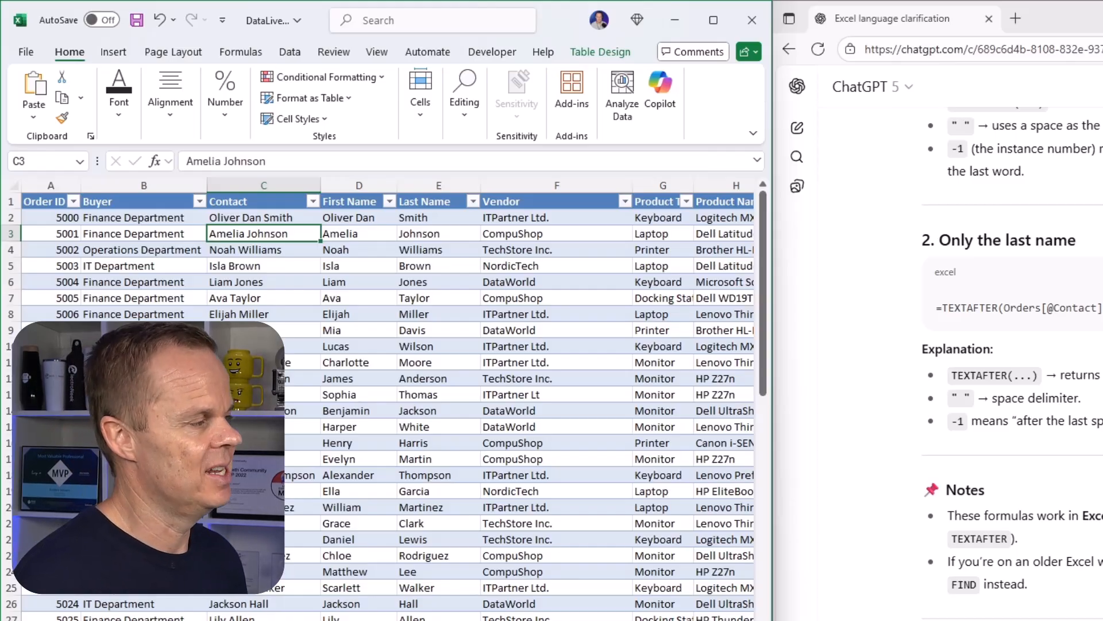
Autofit the widths of the Order Date and Delivery Date columns so the dates fit.
scroll(388, 402, right, 10)
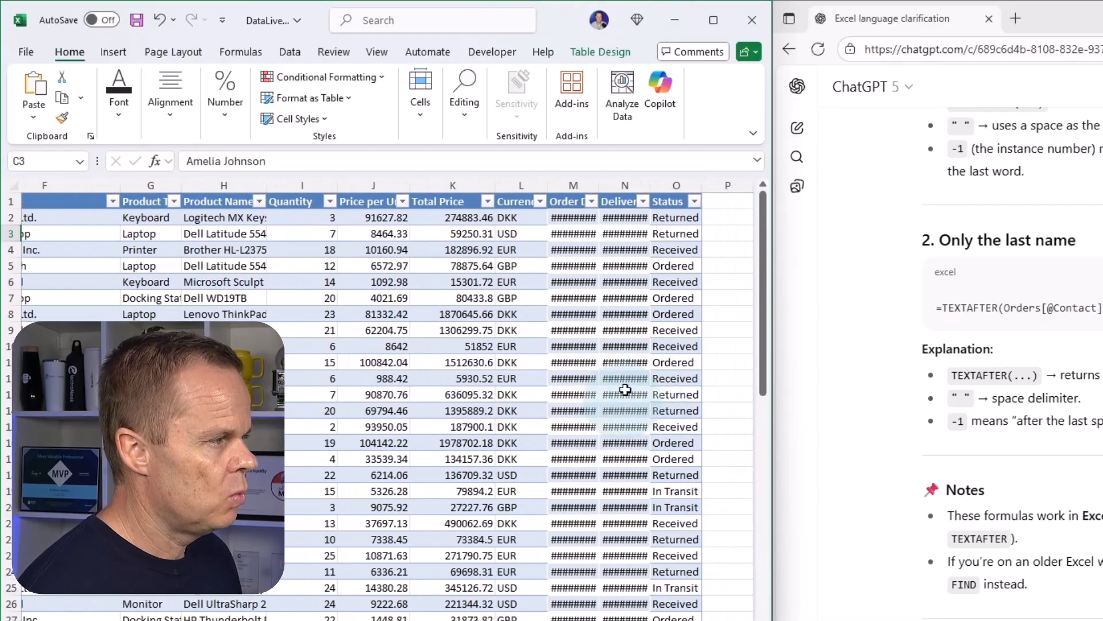
double_click(599, 185)
double_click(670, 186)
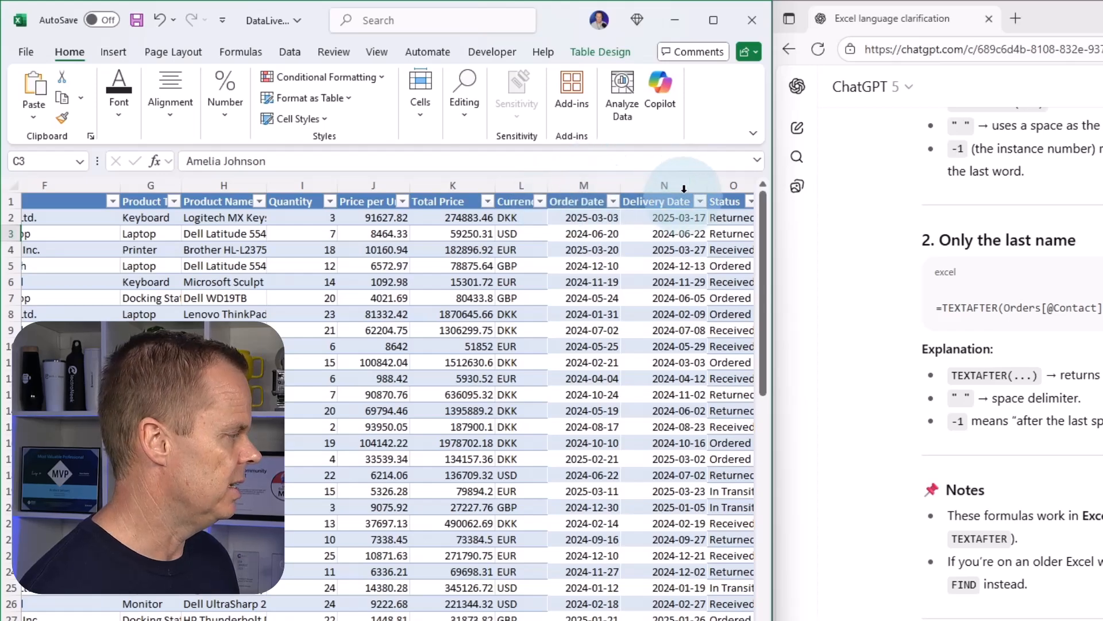
Insert a new table column between the Delivery Date and Status columns.
click(732, 217)
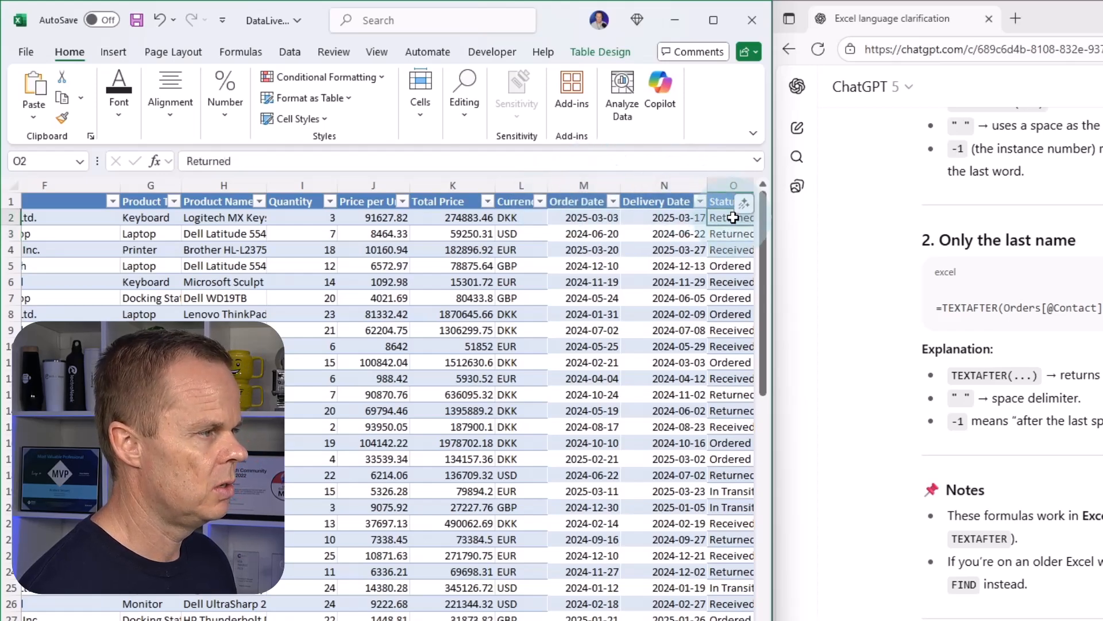
right_click(732, 217)
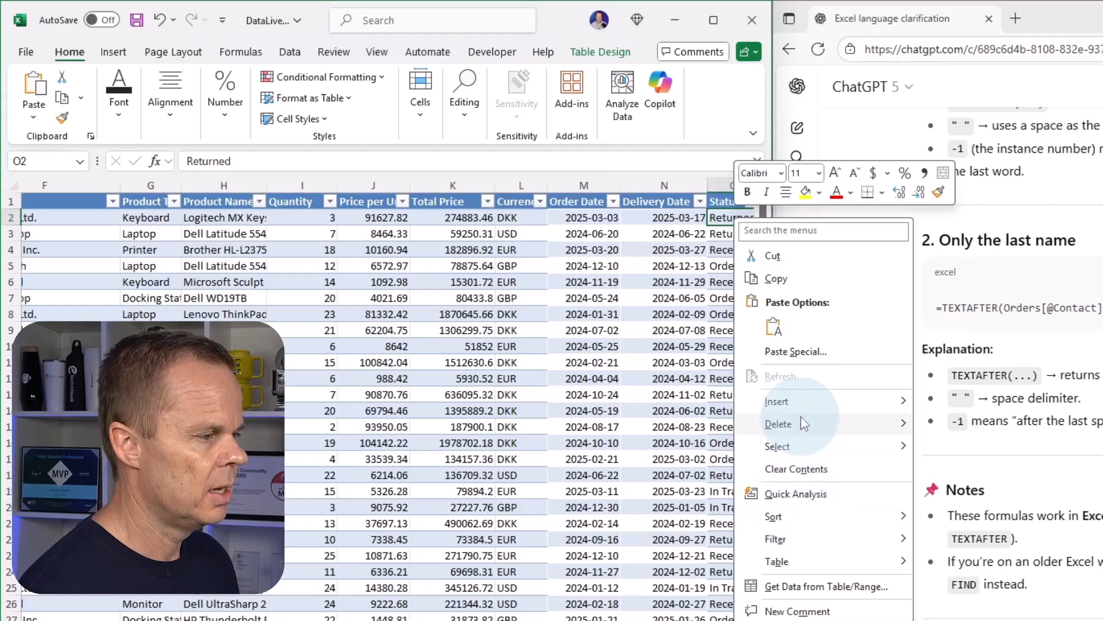
mouse_move(804, 410)
click(963, 405)
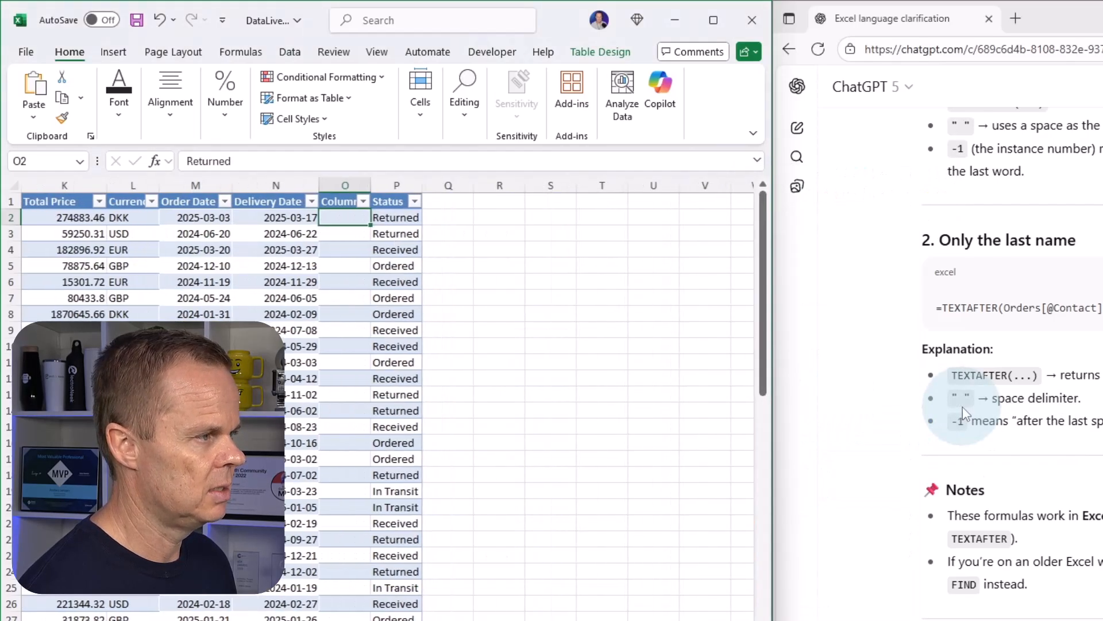
Name the new column in O1 Transit days and autofit its width.
click(336, 201)
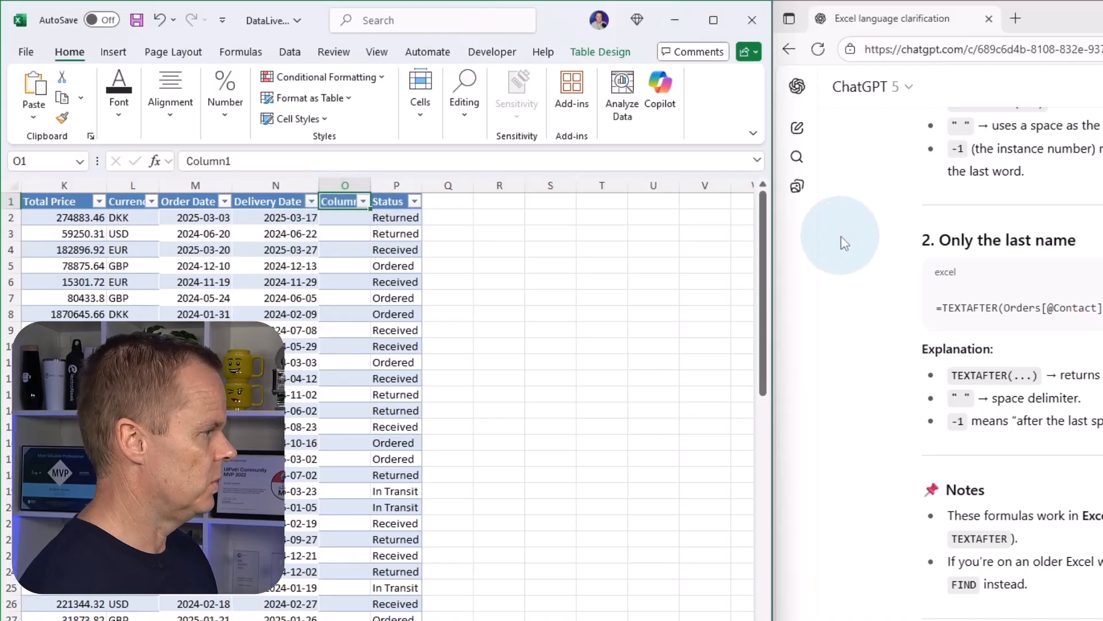
text(Transit da)
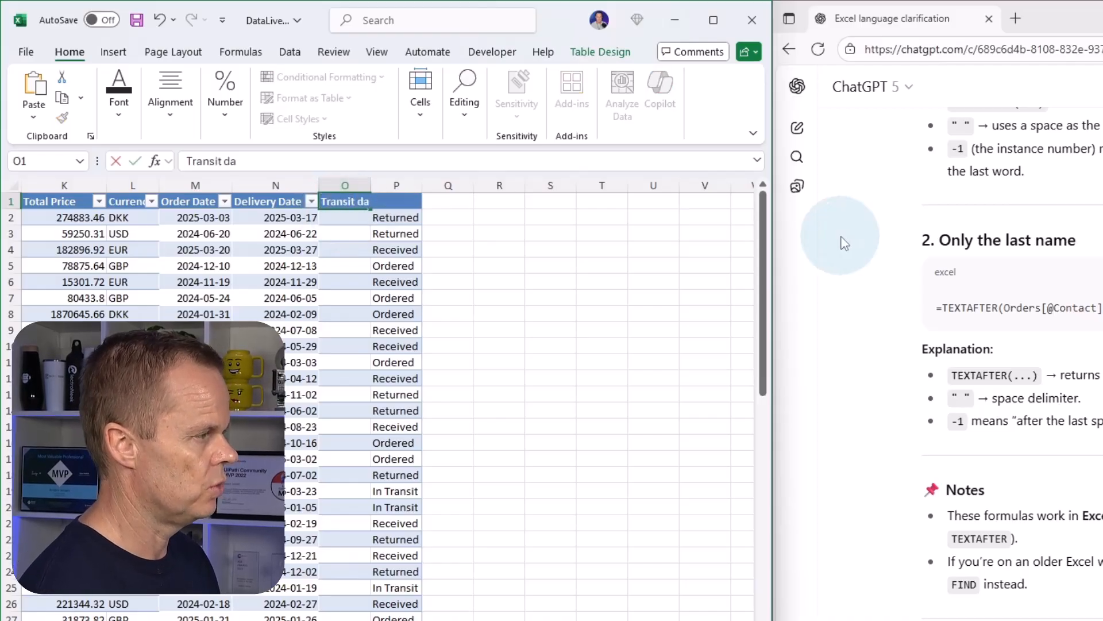
text(ys)
key(Return)
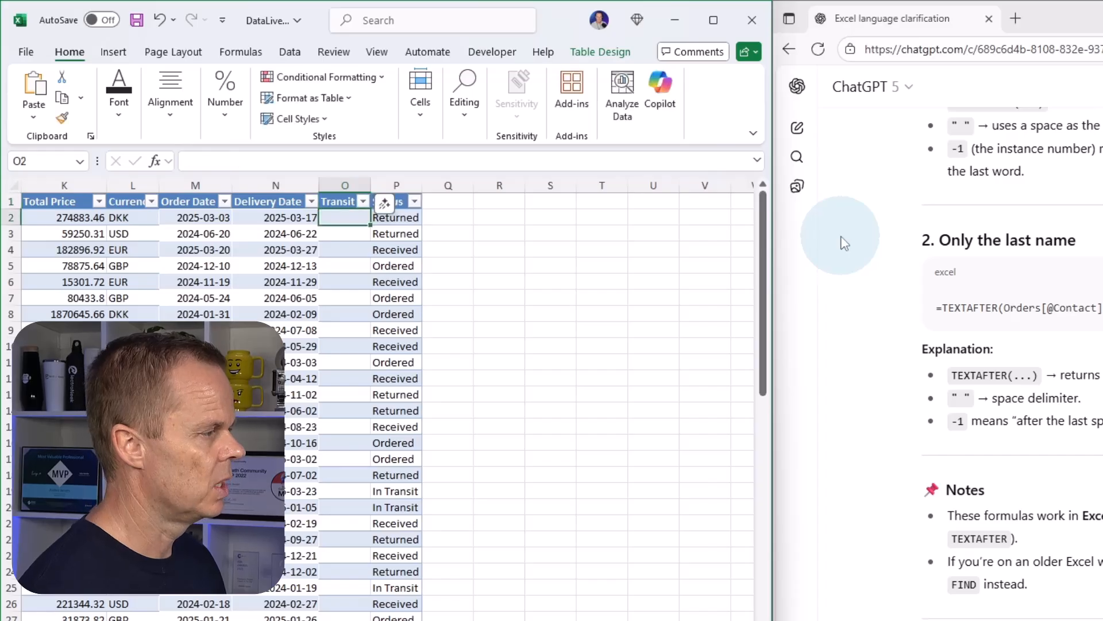
double_click(371, 181)
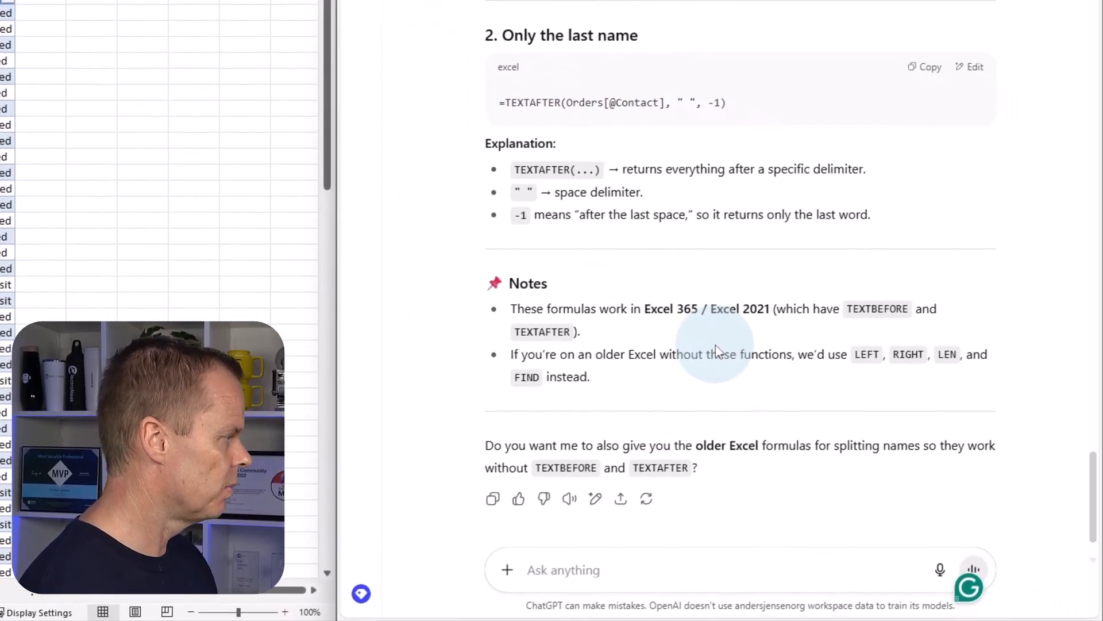
Ask ChatGPT: "Create a formula that calculates transit time from two columns: Order Date and Delivery Date and add ' days' after the result".
text(Create a formu)
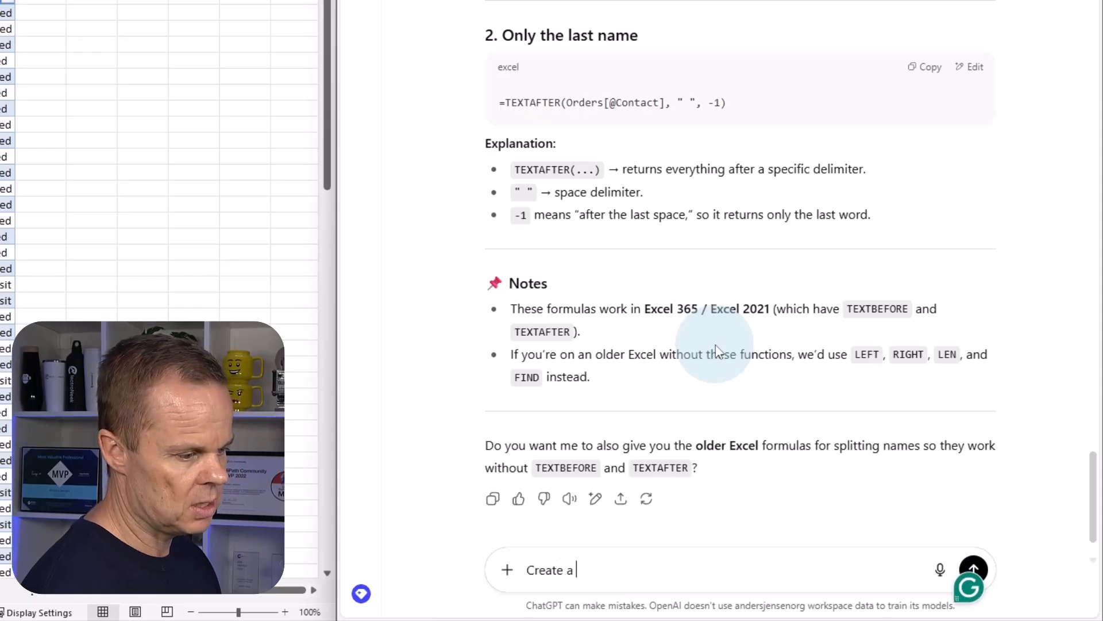
key(BackSpace)
text(ula that calcu)
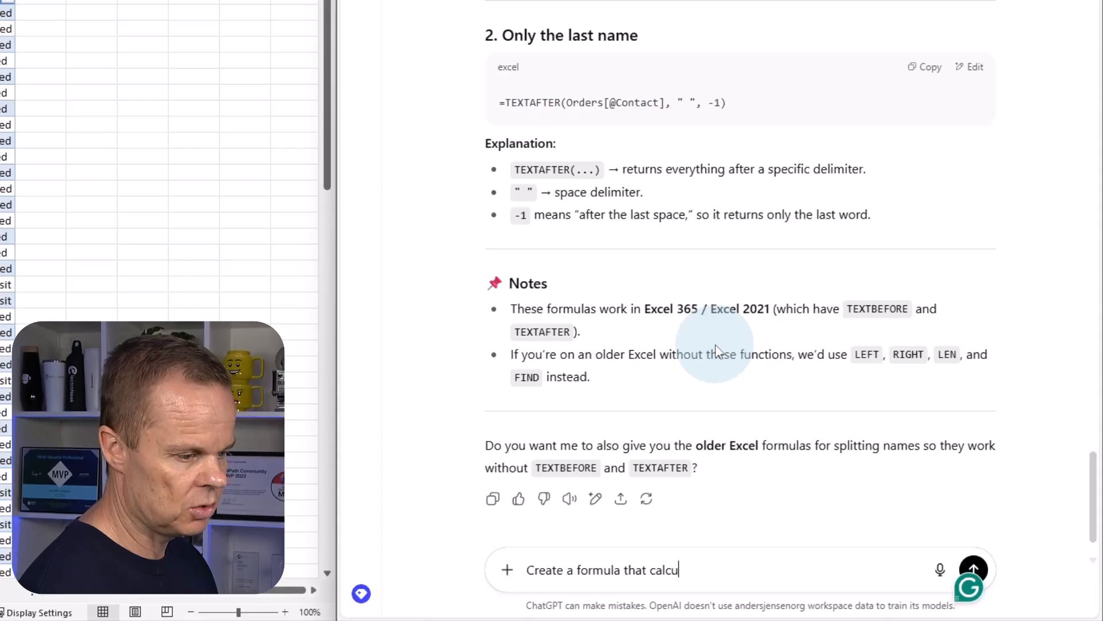
text(lates transit )
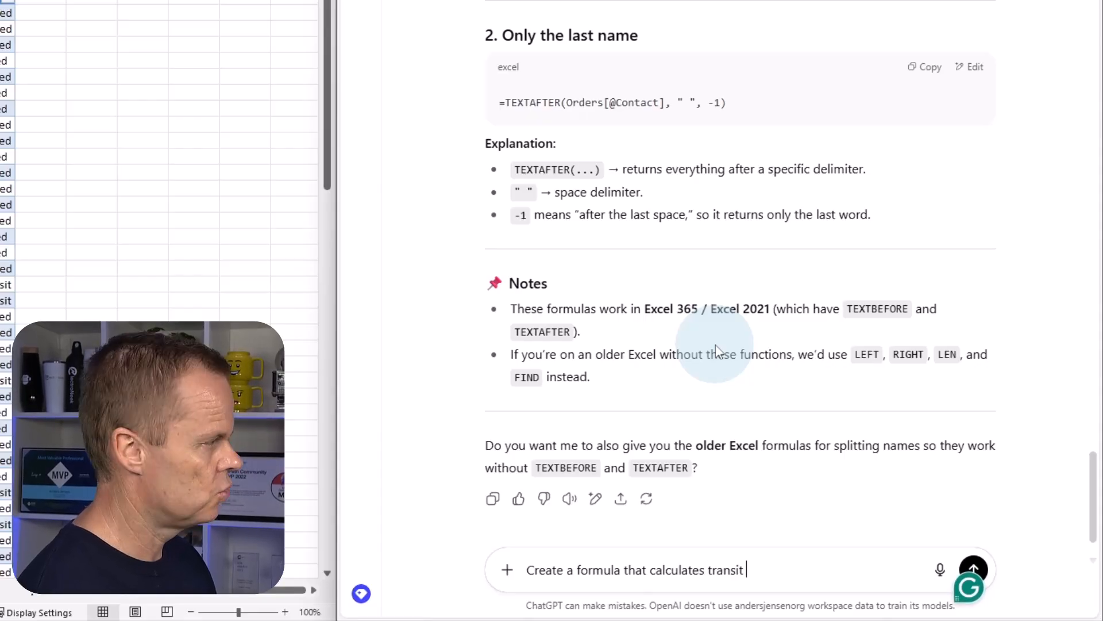
text(time from two d)
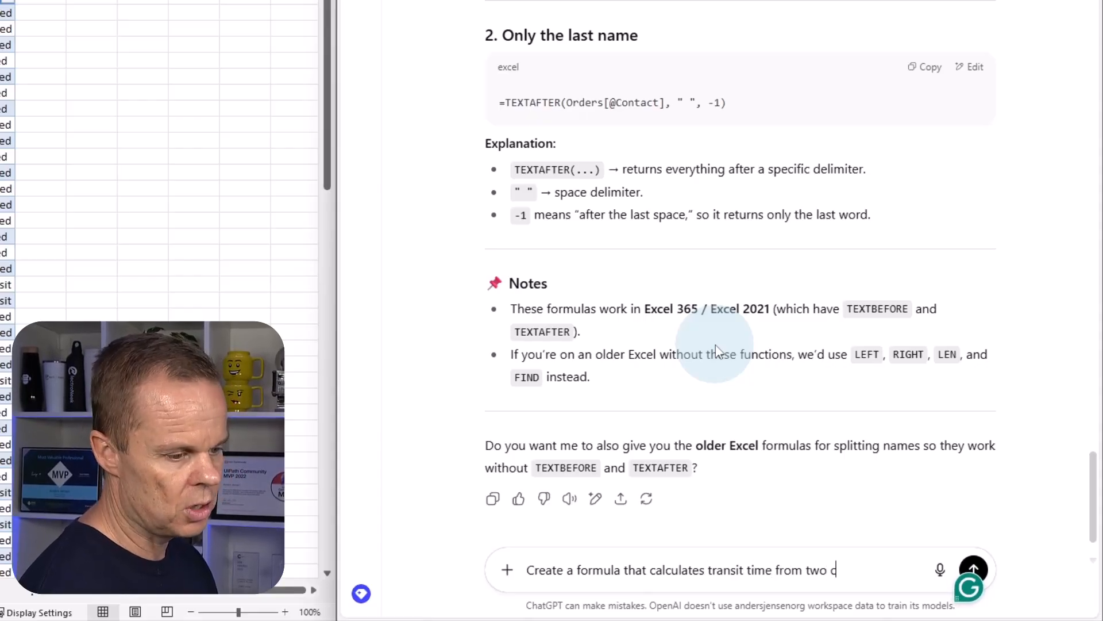
text(olumns: )
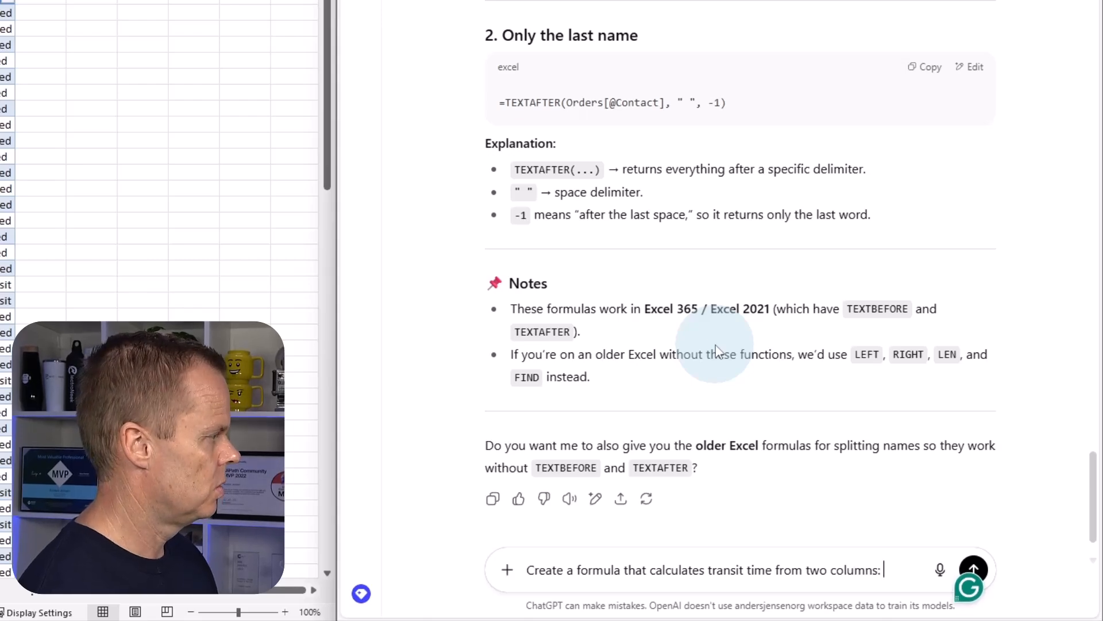
text(Order Date)
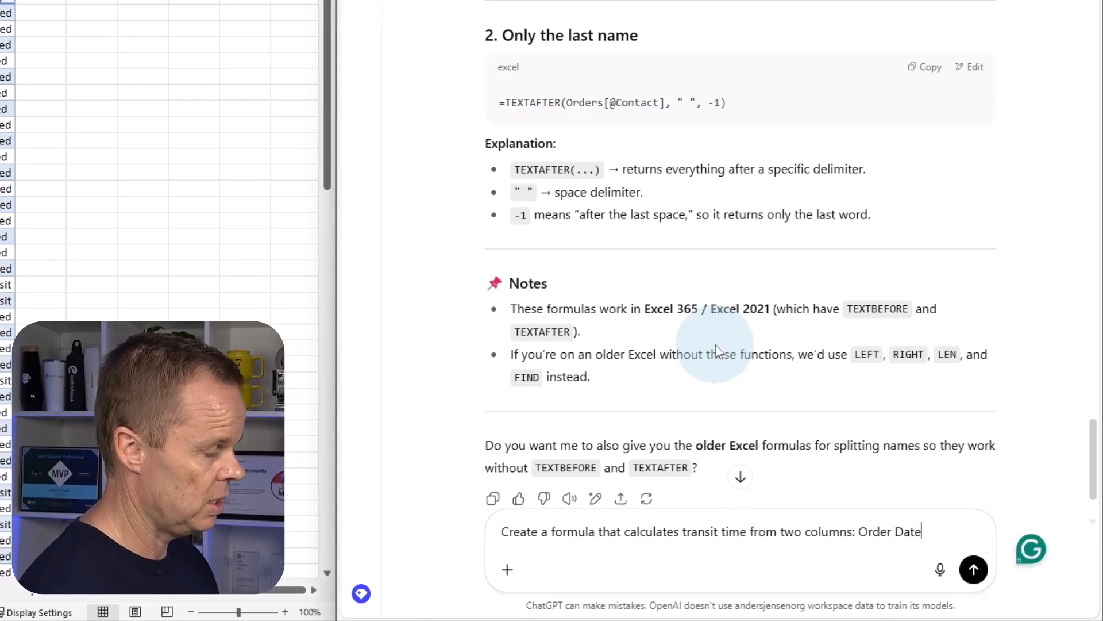
text( and Delivery)
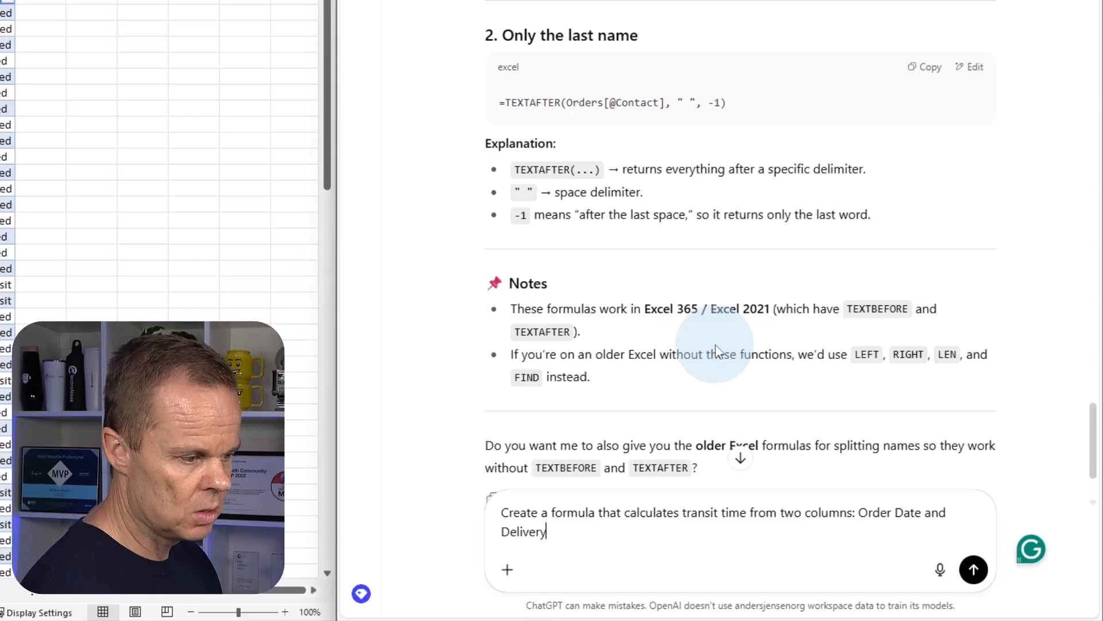
text( Date)
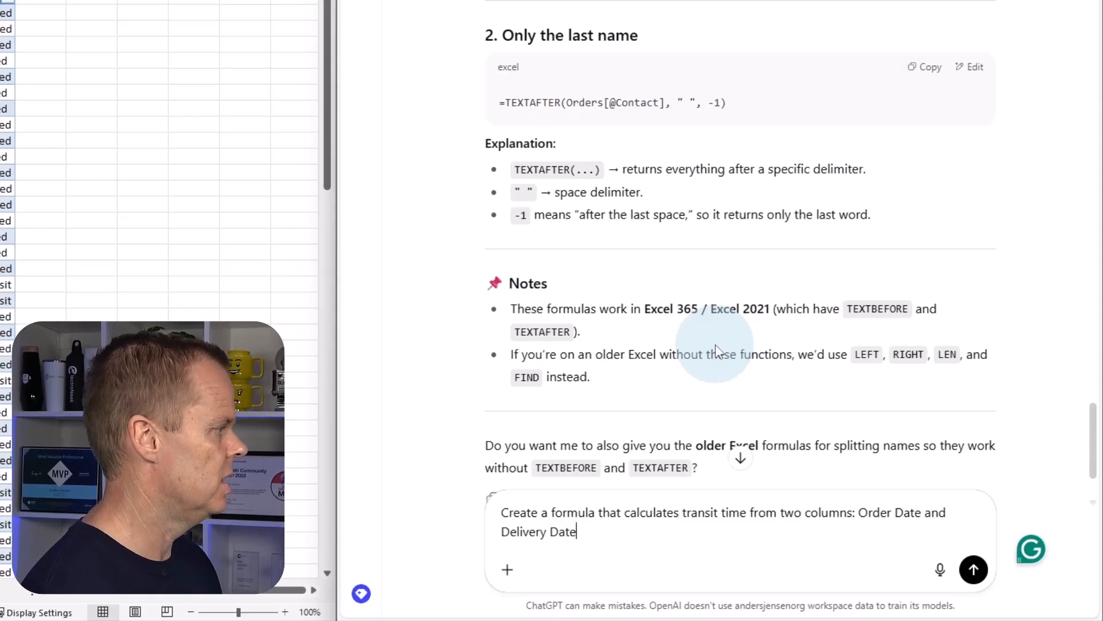
text( and )
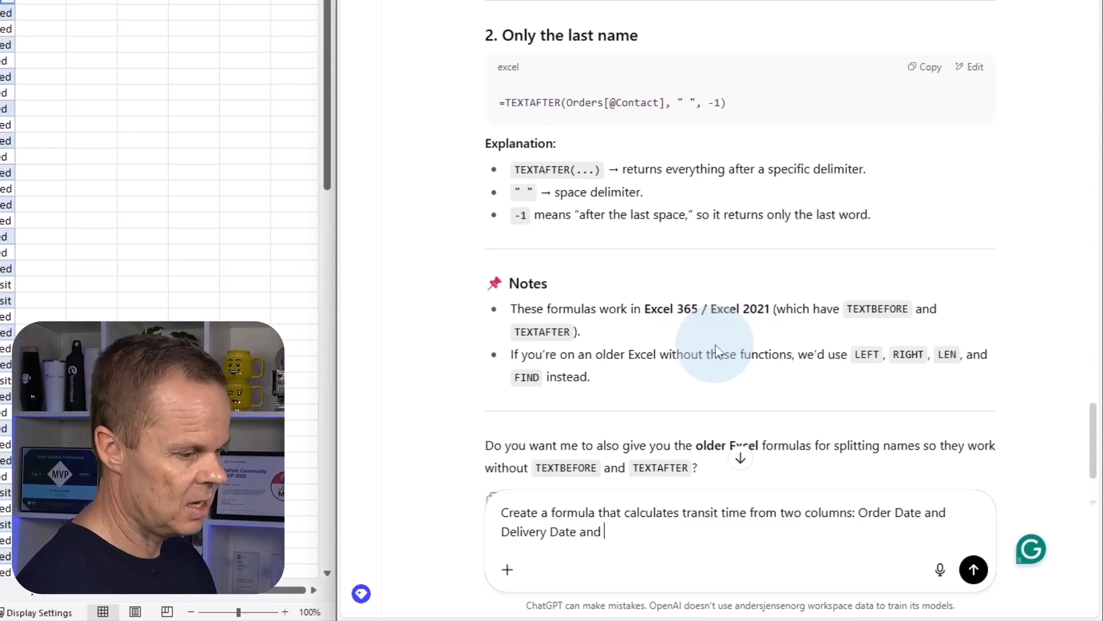
text(add 'D)
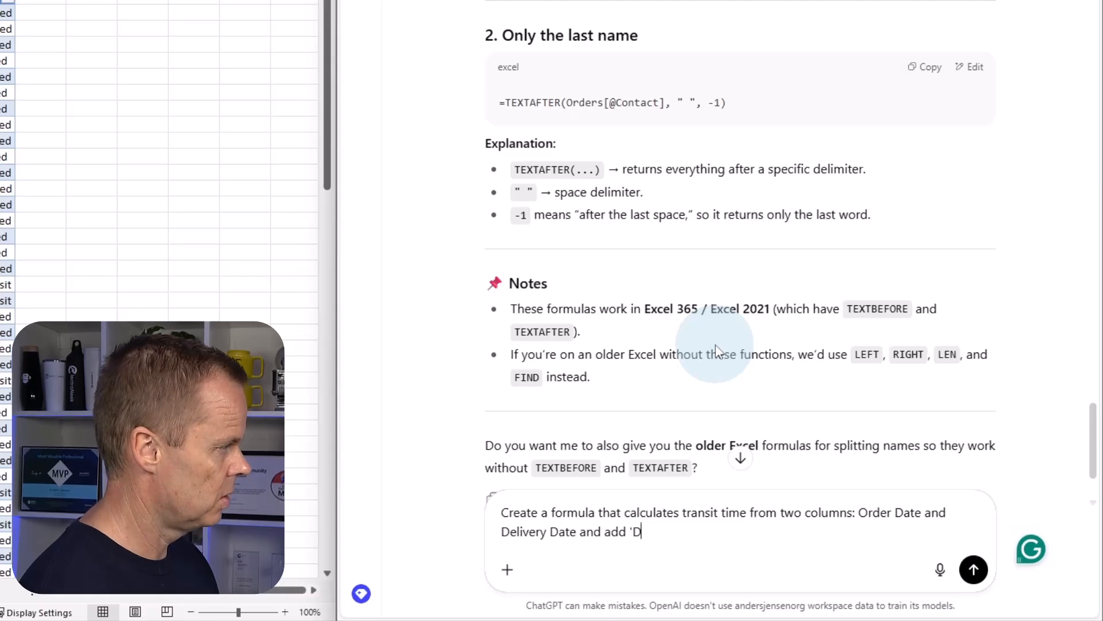
key(BackSpace)
text( days')
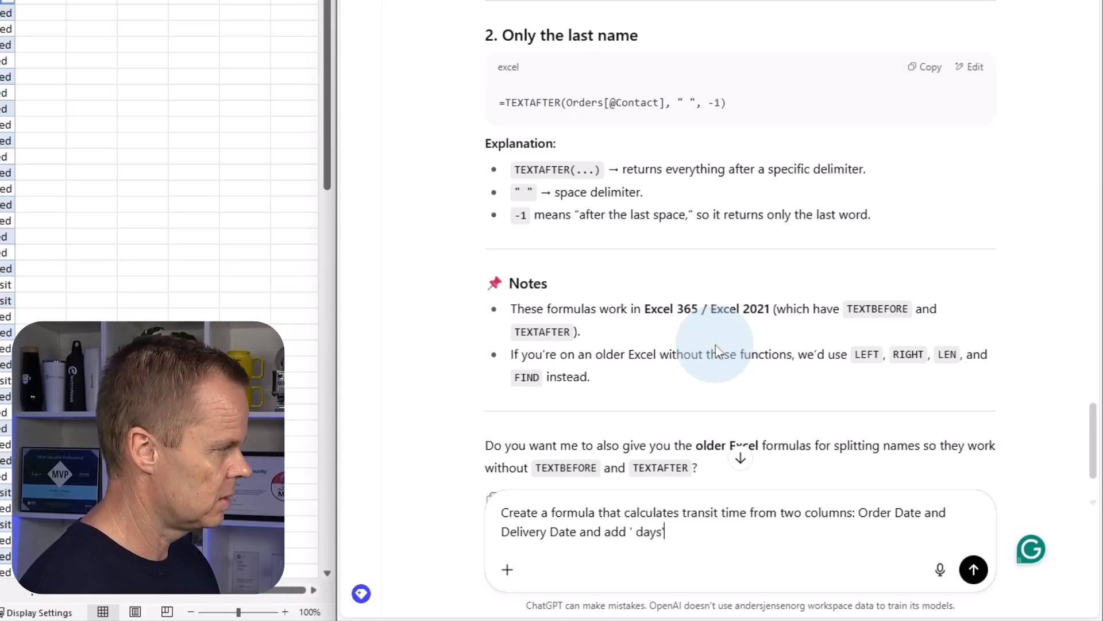
text( after the res)
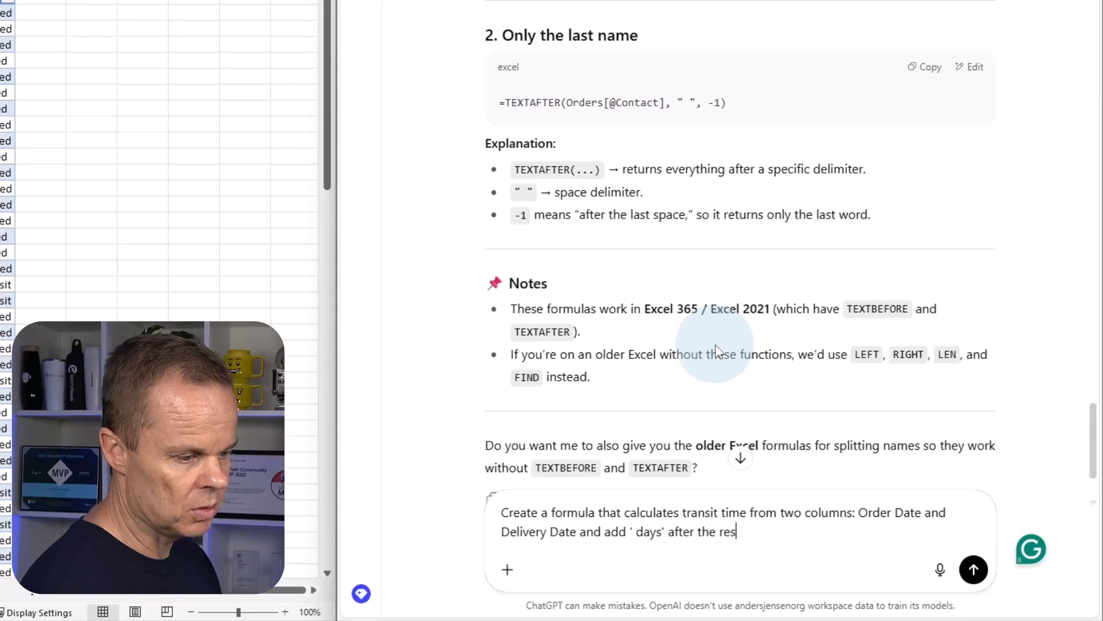
text(ult)
key(Return)
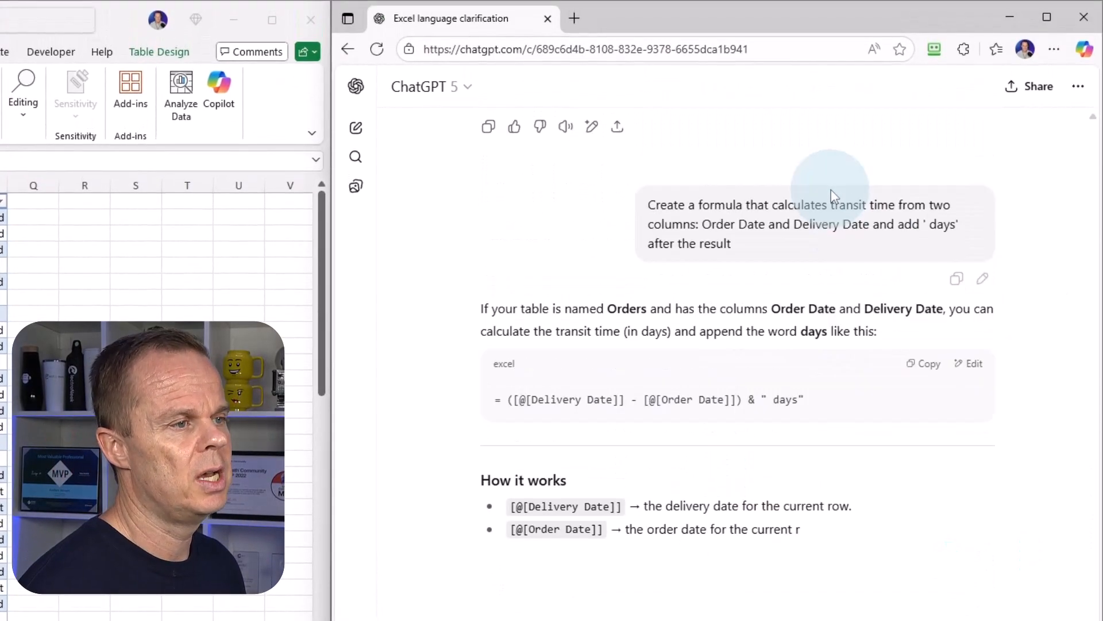
Copy the generated formula = ([@[Delivery Date]] - [@[Order Date]]) & " days" and paste it into O2 of the Transit Days column in Excel.
scroll(833, 199, up, 1)
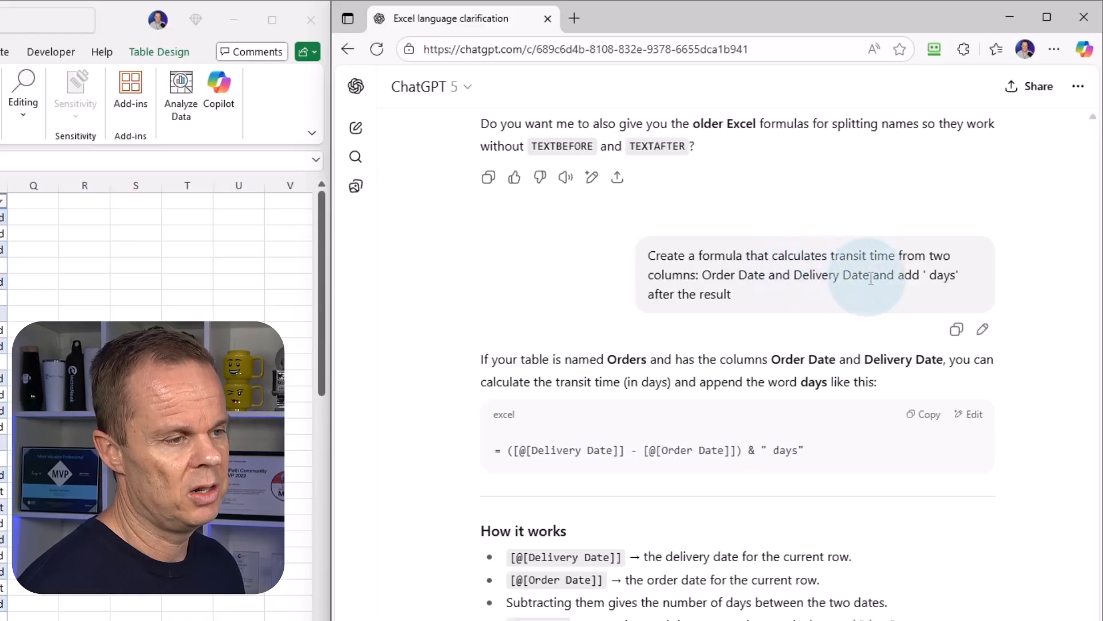
scroll(747, 413, down, 3)
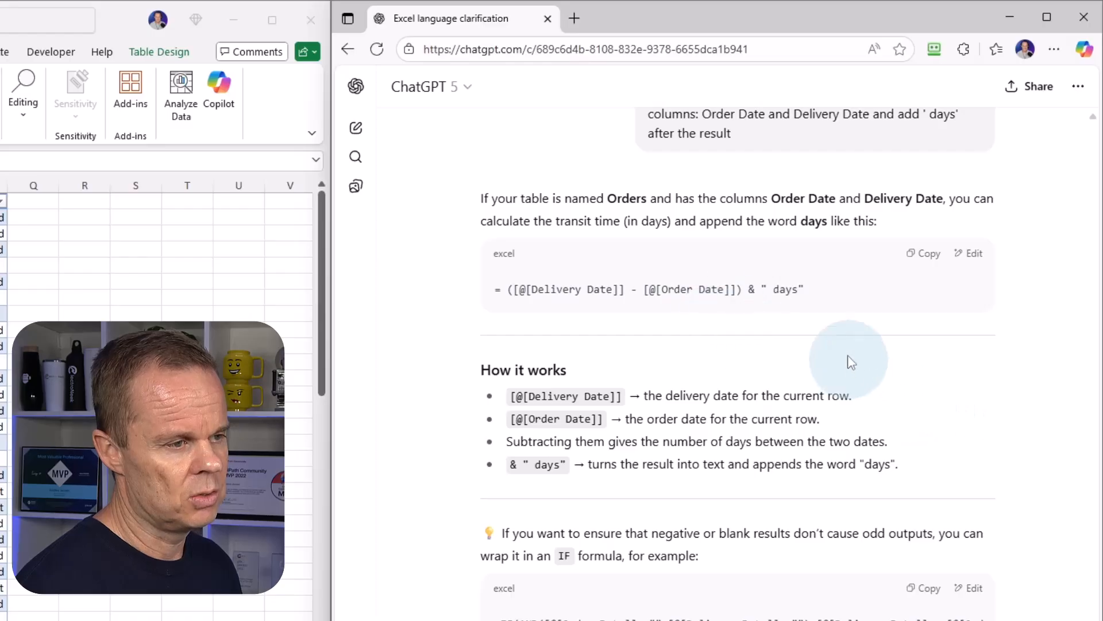
click(927, 258)
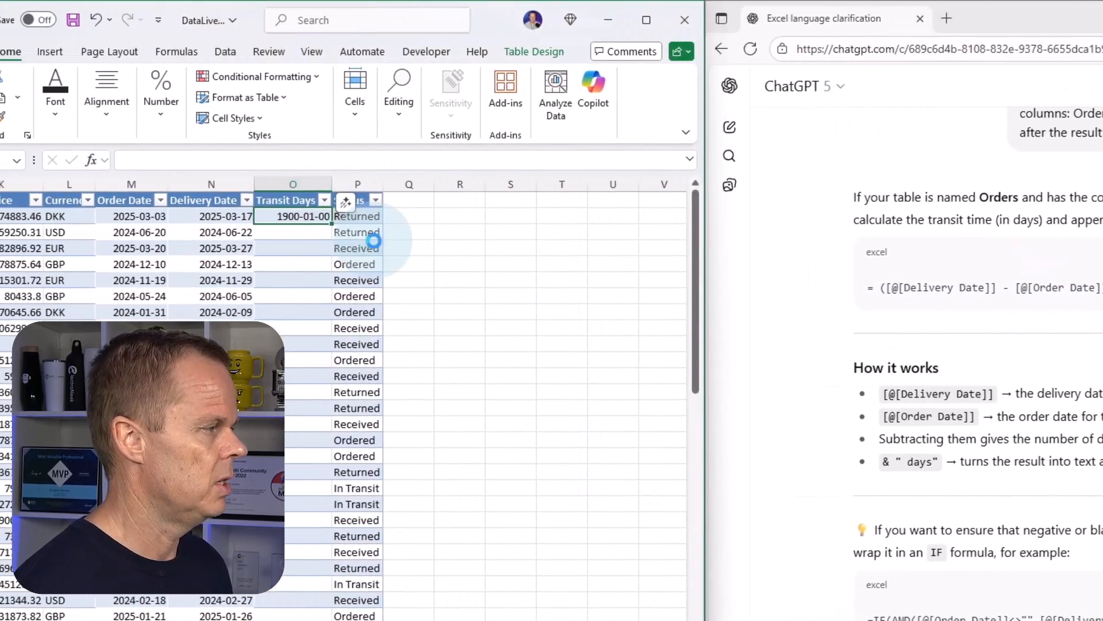
key(ctrl+v)
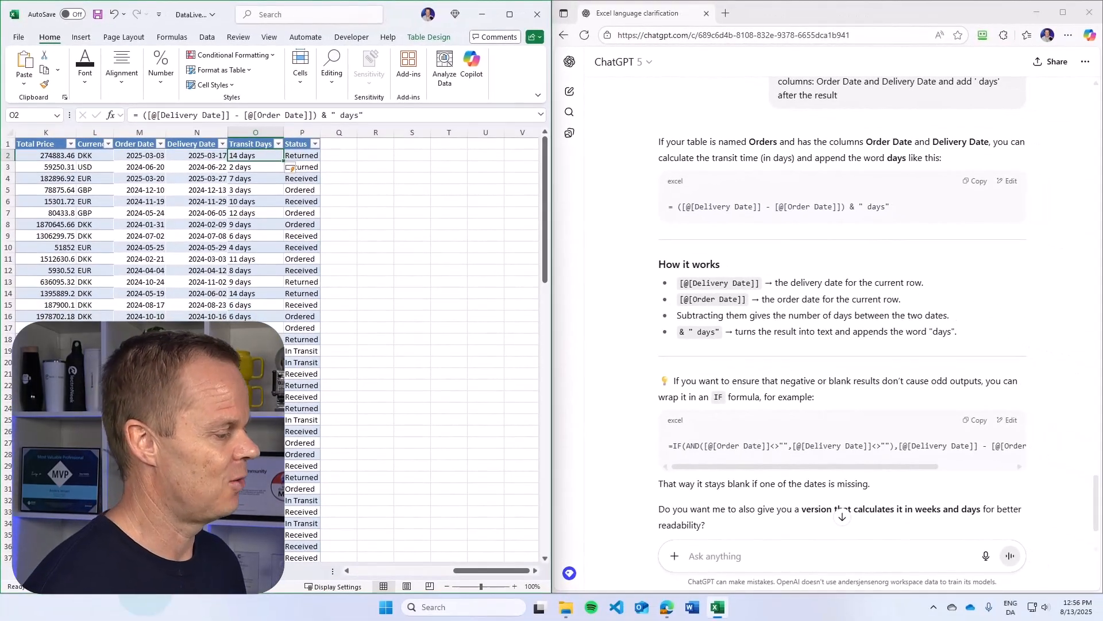
Check the currency rates table, and insert a new table column between Currency and Order Date in the Orders table.
click(141, 572)
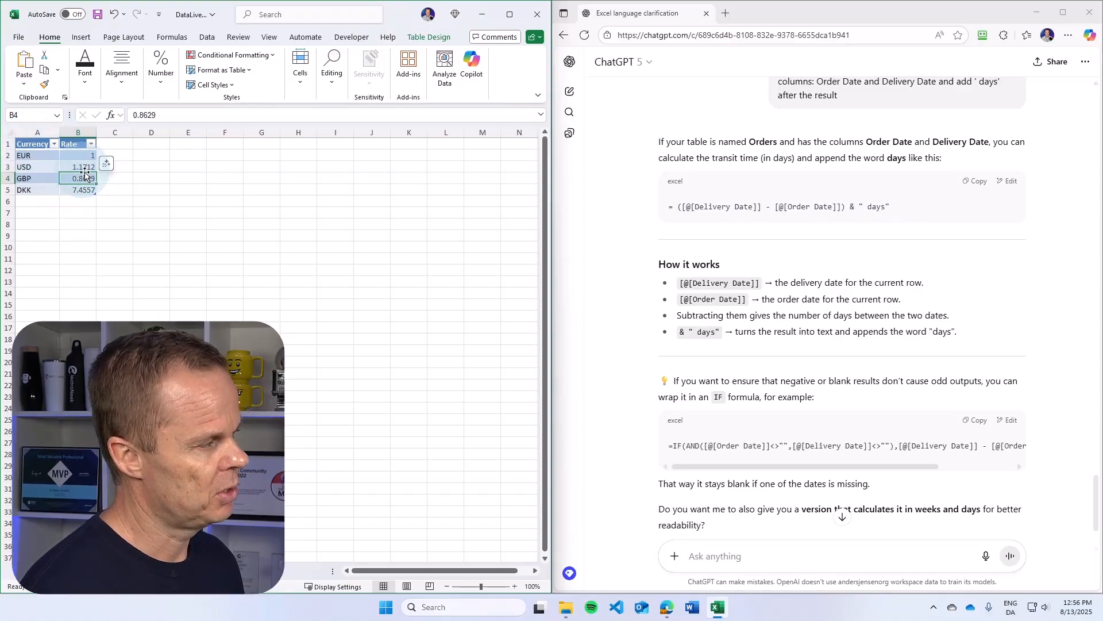
click(90, 572)
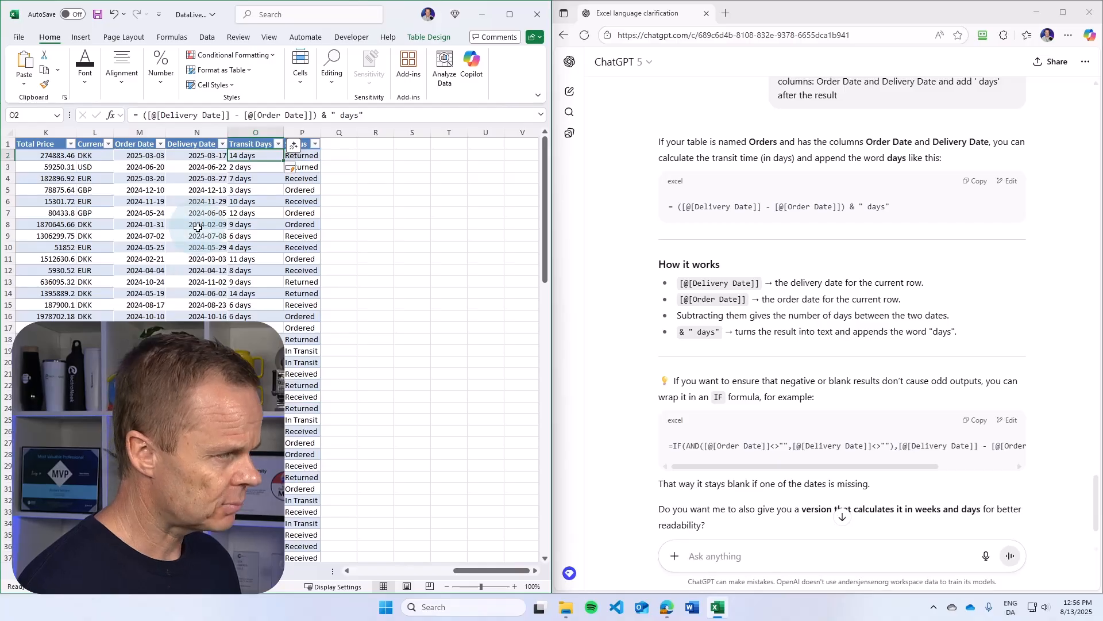
drag(459, 570, 402, 571)
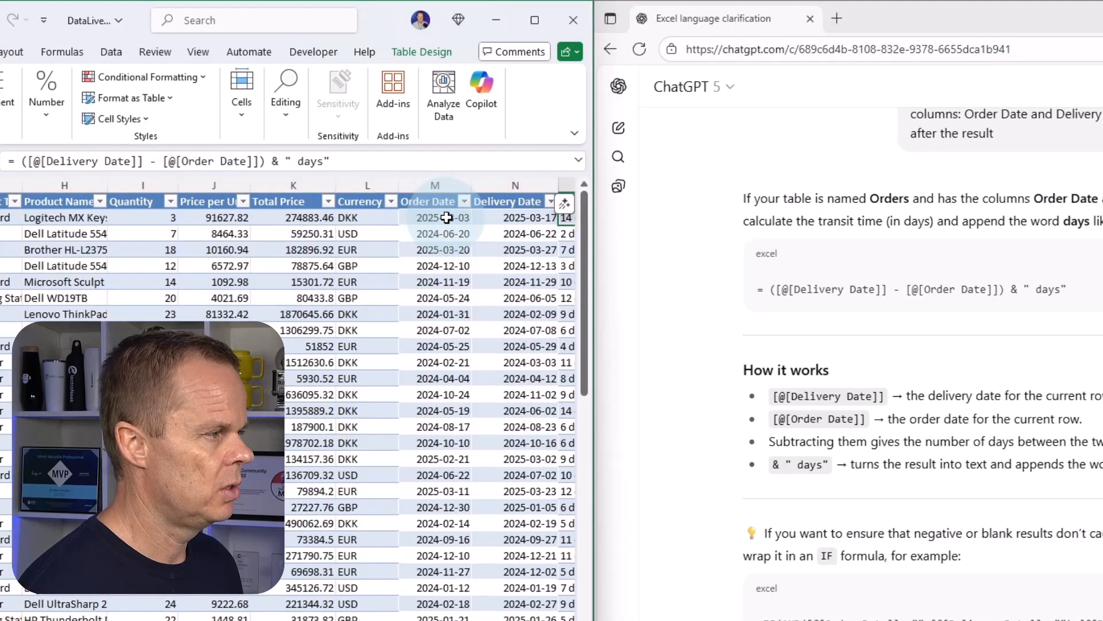
click(447, 217)
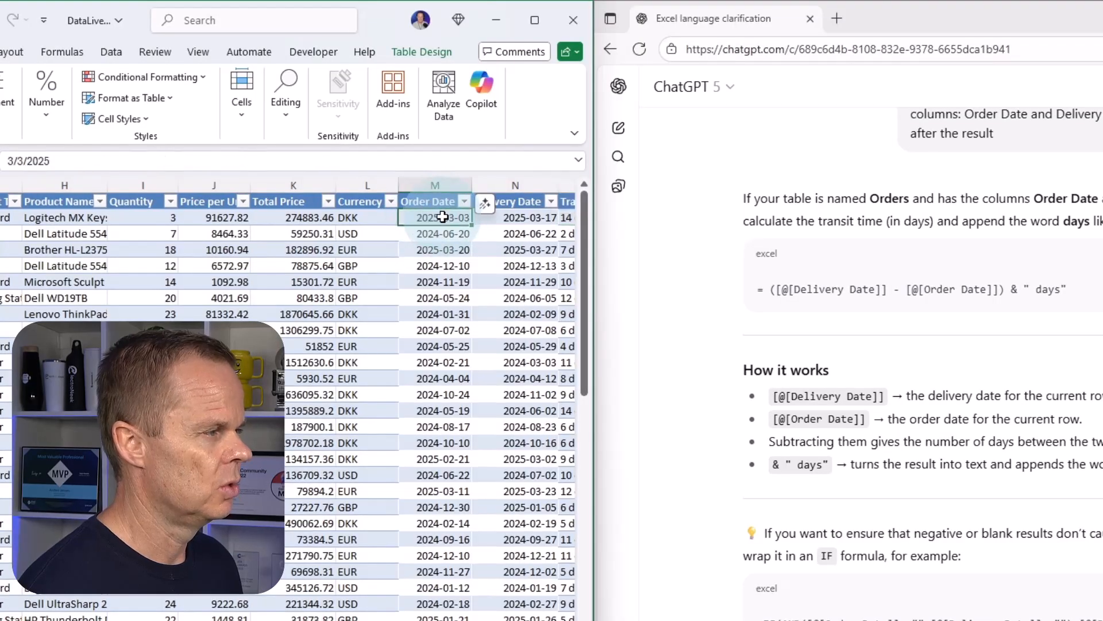
right_click(442, 217)
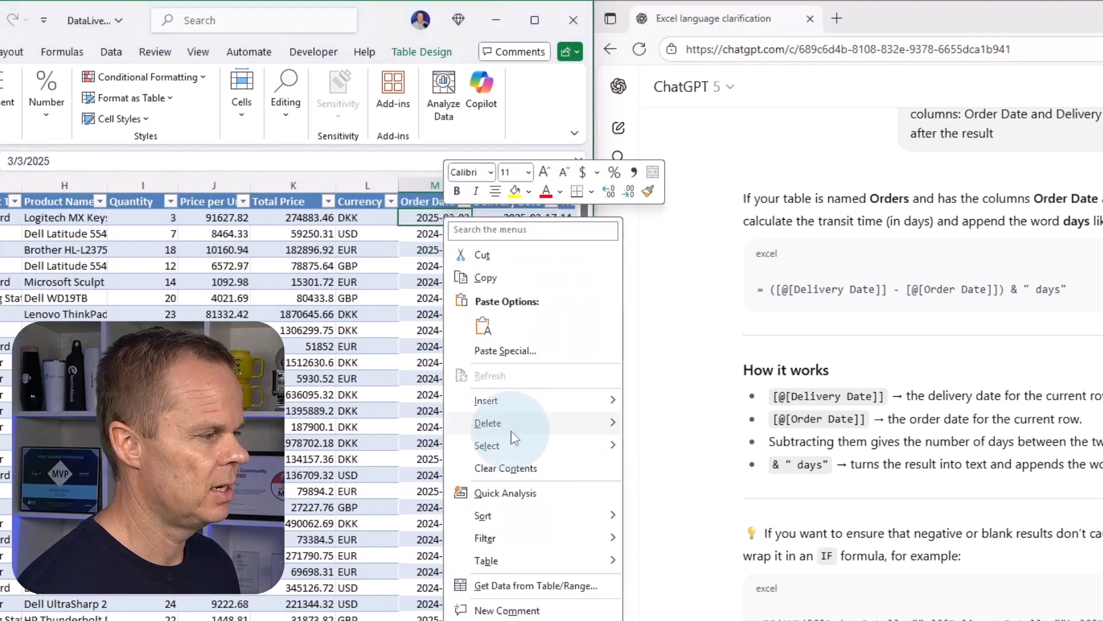
mouse_move(519, 405)
click(684, 396)
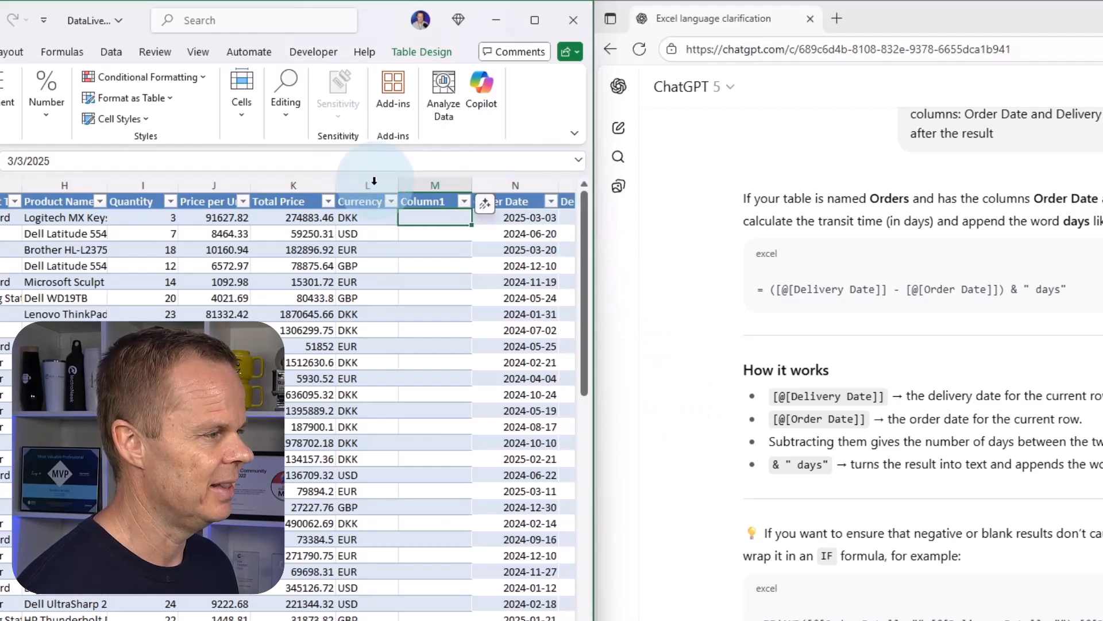
Name the new column in M1 Total Price in EUR and autofit its width.
click(437, 203)
text(Total)
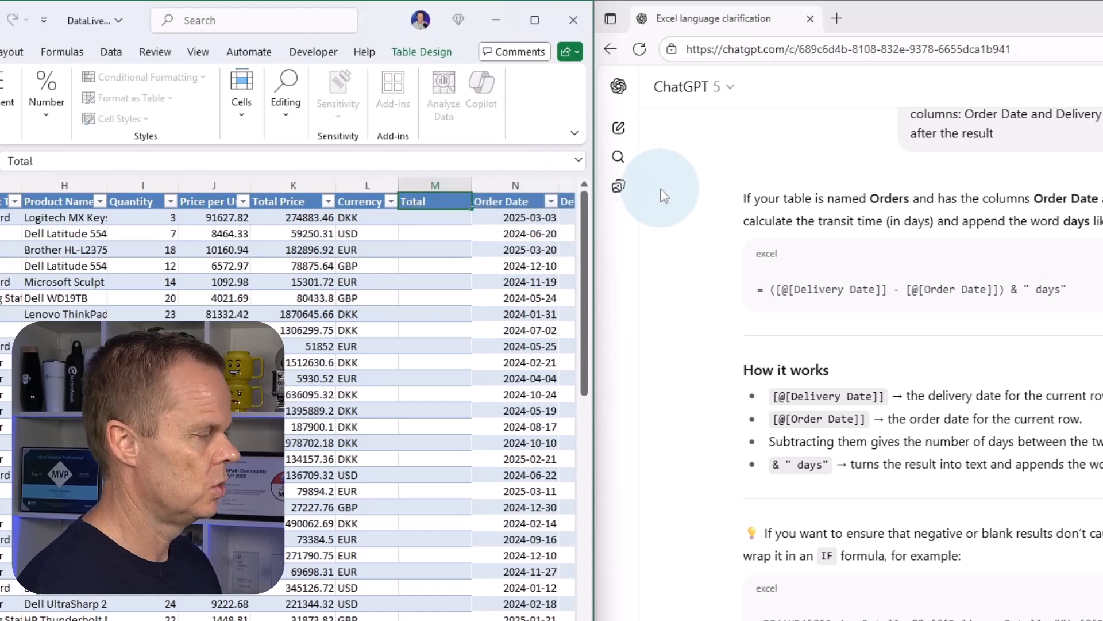
text( Price in EUR)
key(Return)
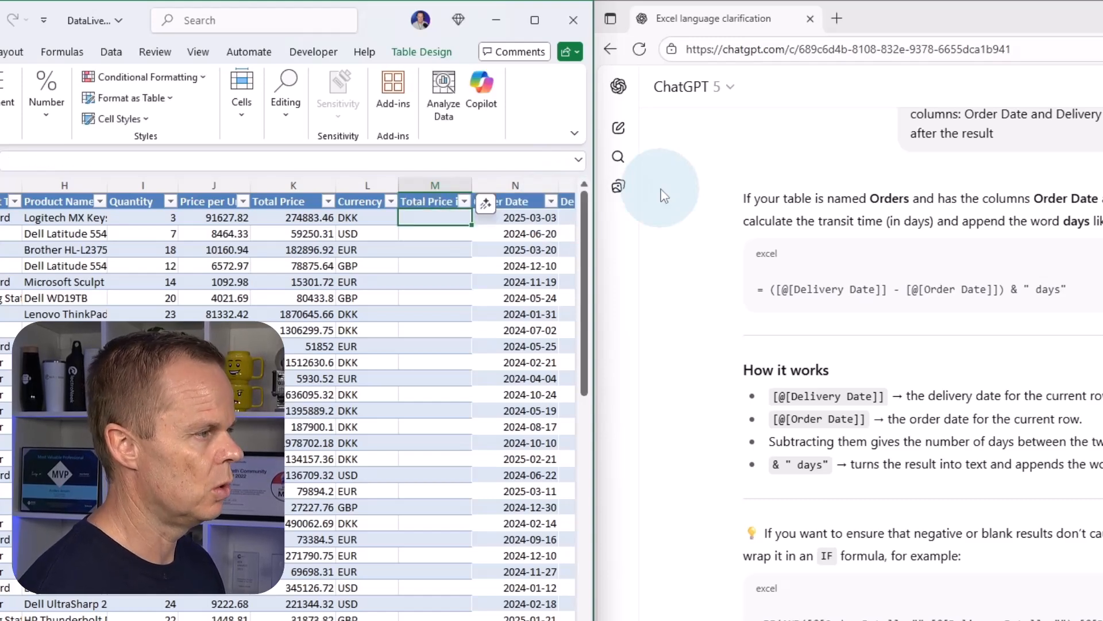
double_click(471, 185)
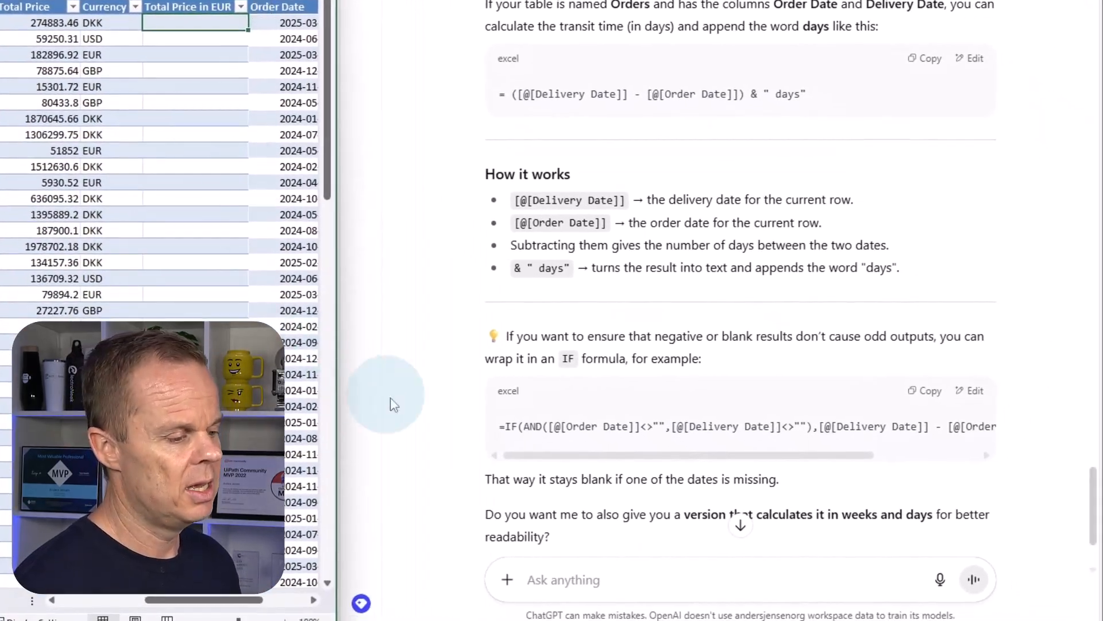
Ask ChatGPT for a formula dividing Total Price by the column B value found by looking up each Currency value in CurrencyRates table column A.
click(556, 590)
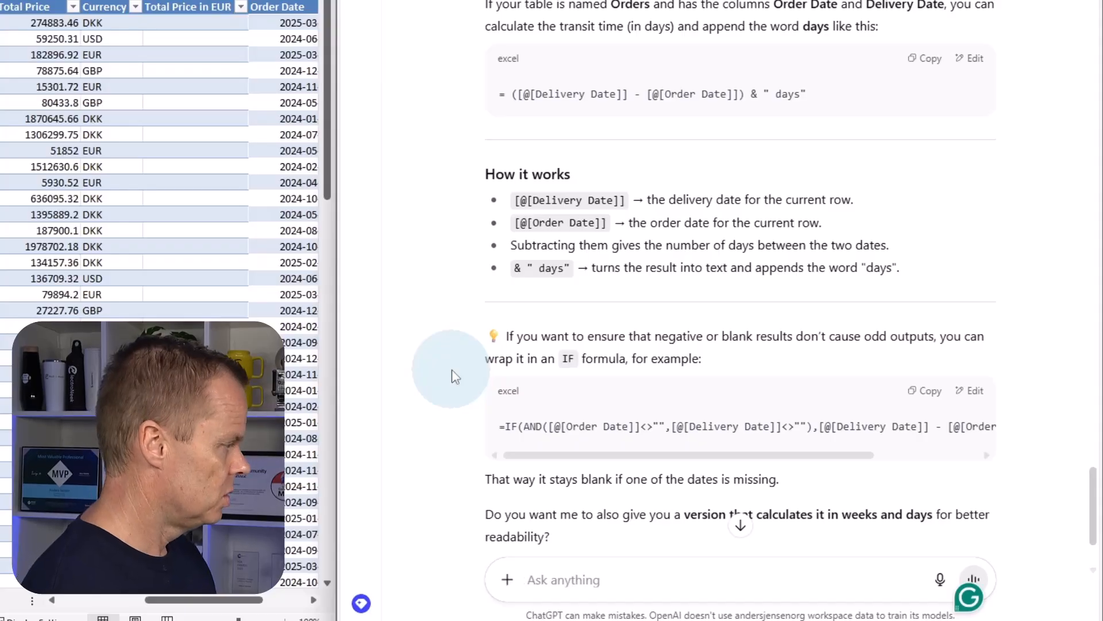
text(Create a )
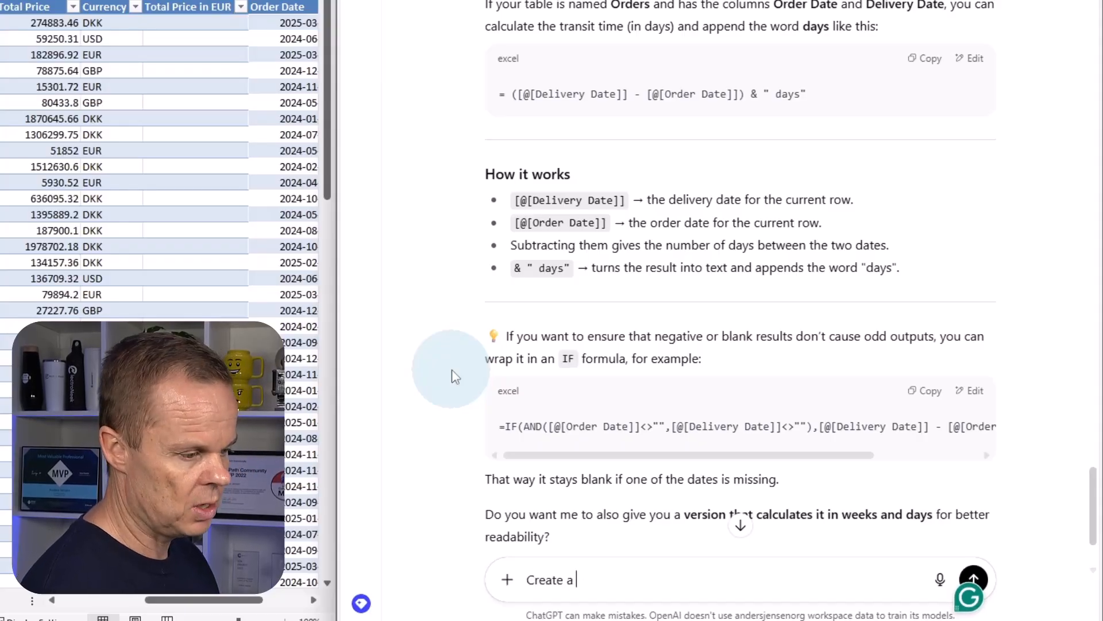
text(formula that )
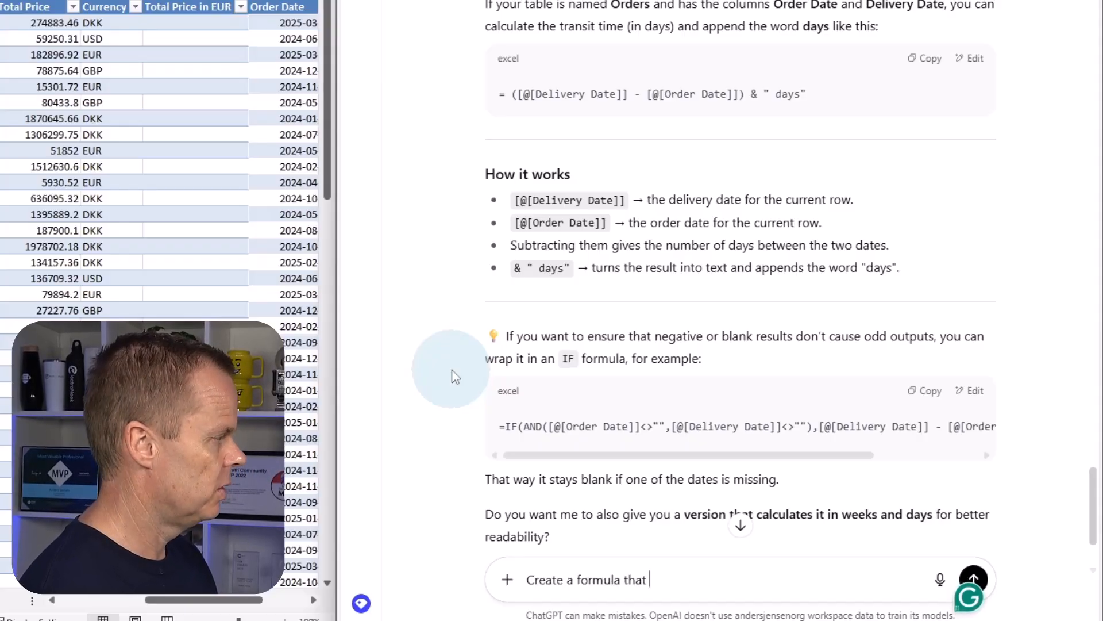
text(takes the value)
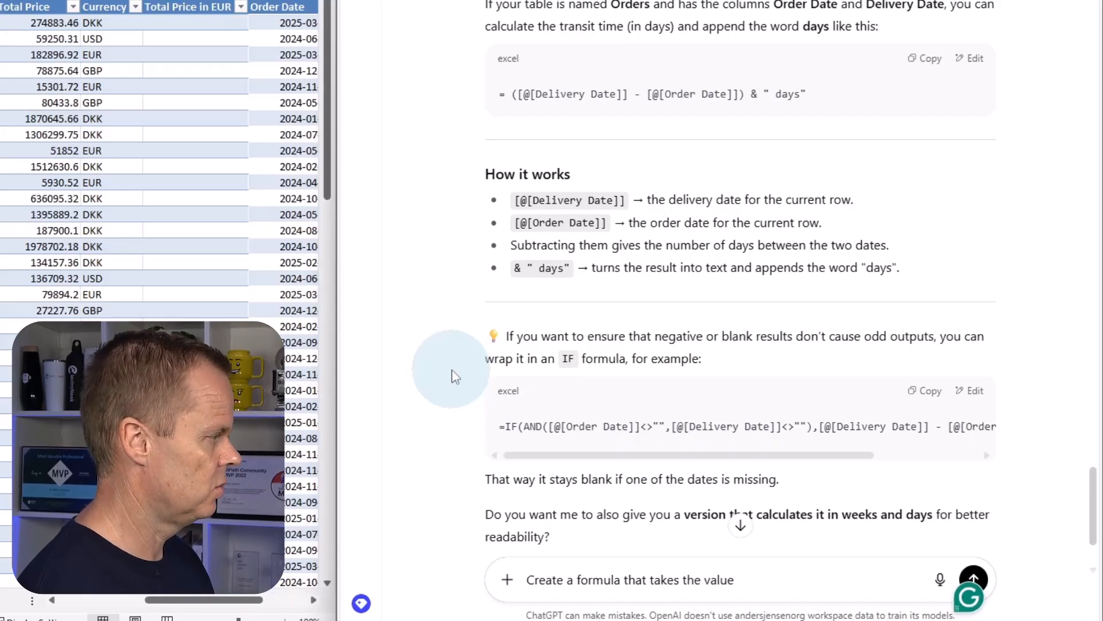
text( of the T)
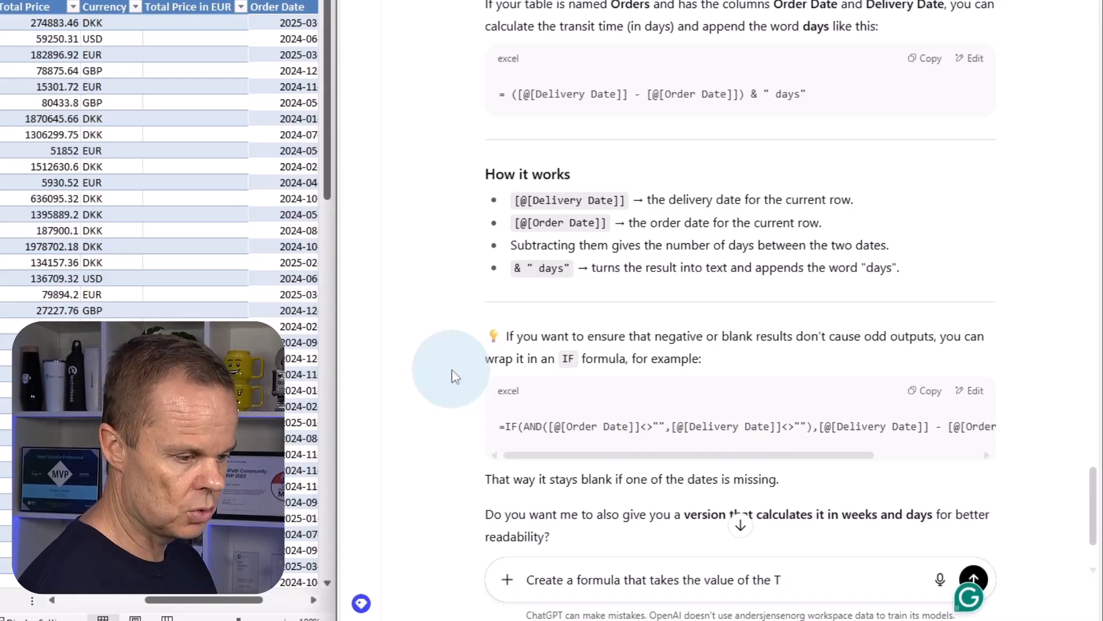
text(Otal PRice co)
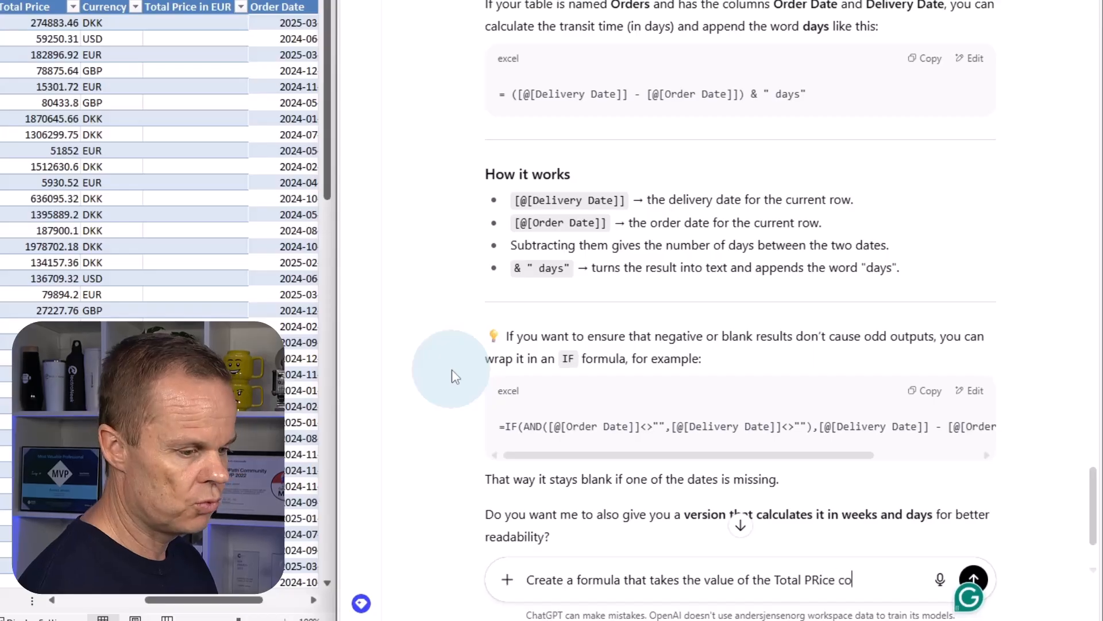
text(lumn)
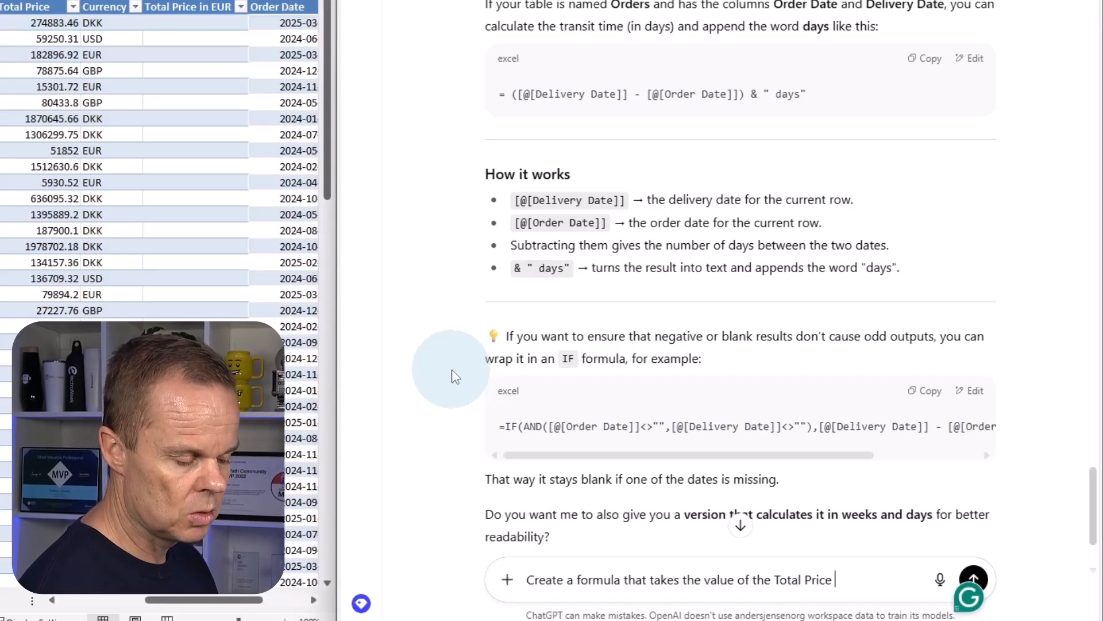
text( and)
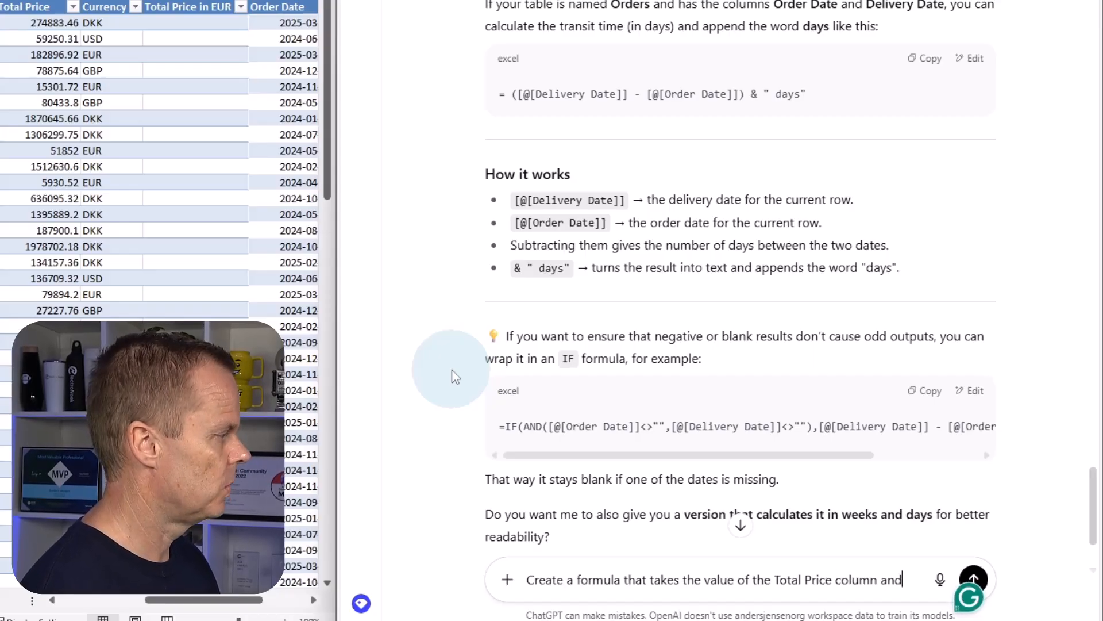
text( divides it)
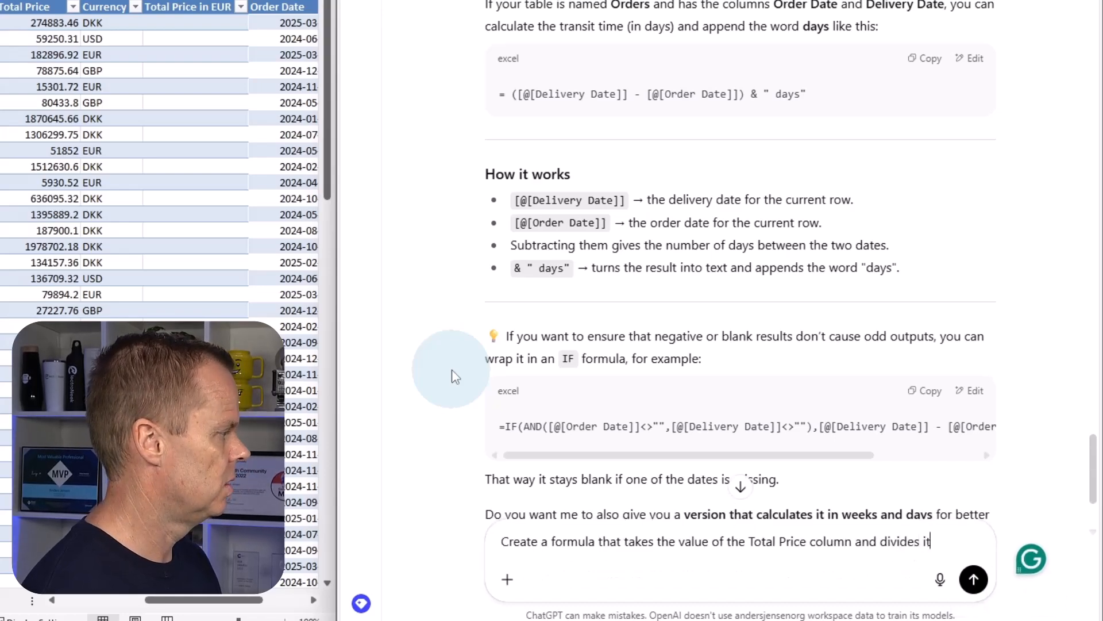
text( by the va)
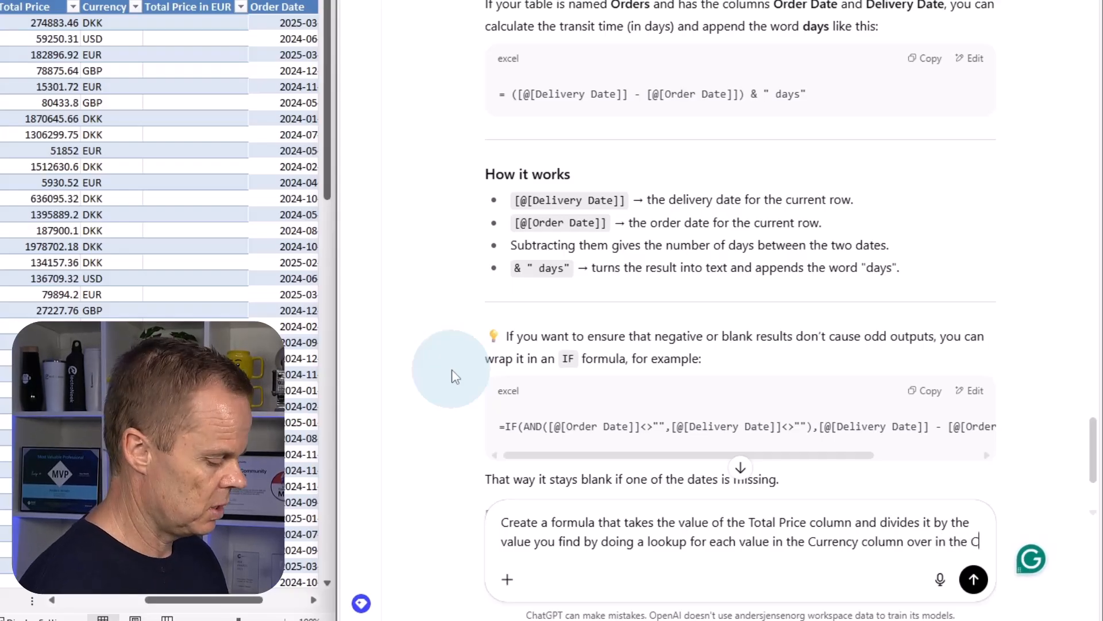
text(urrencyRates ta)
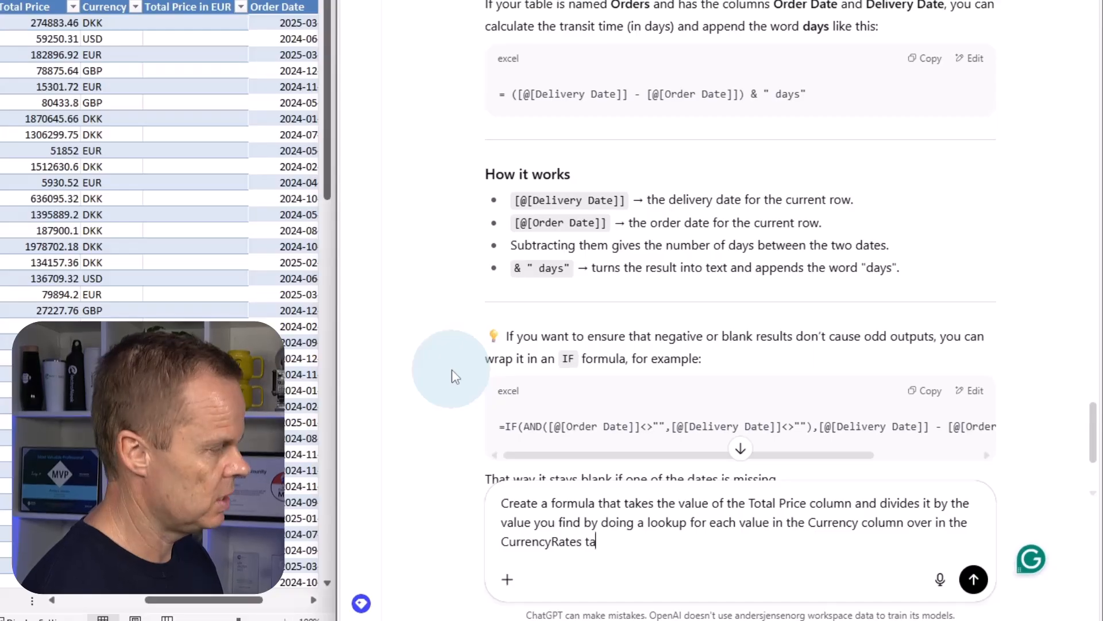
text(ble (column A) and return the value from the B column.)
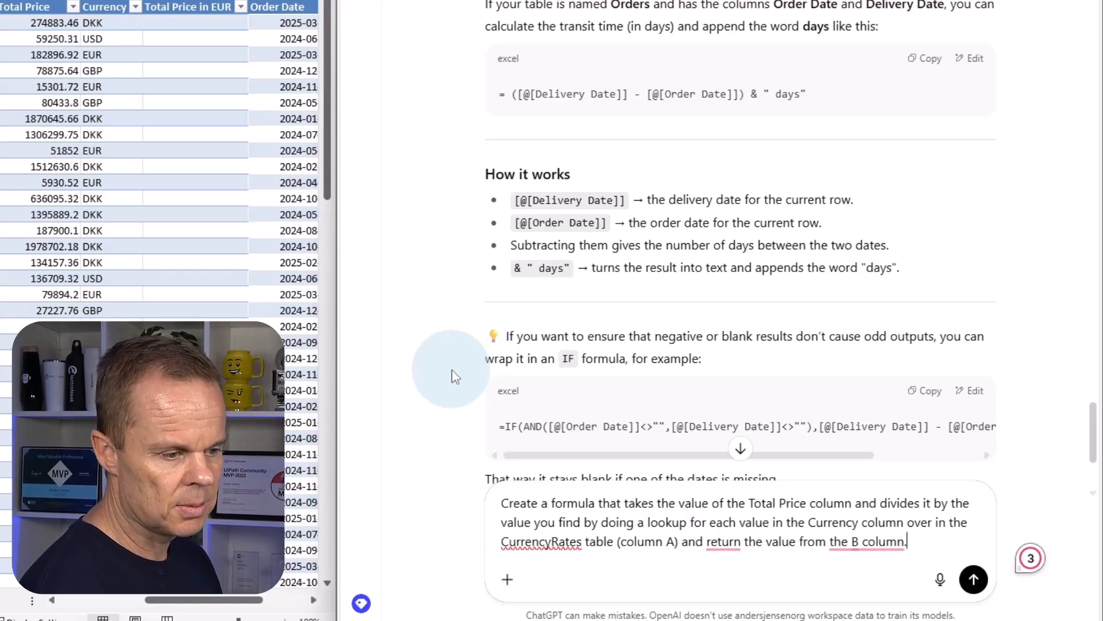
key(Return)
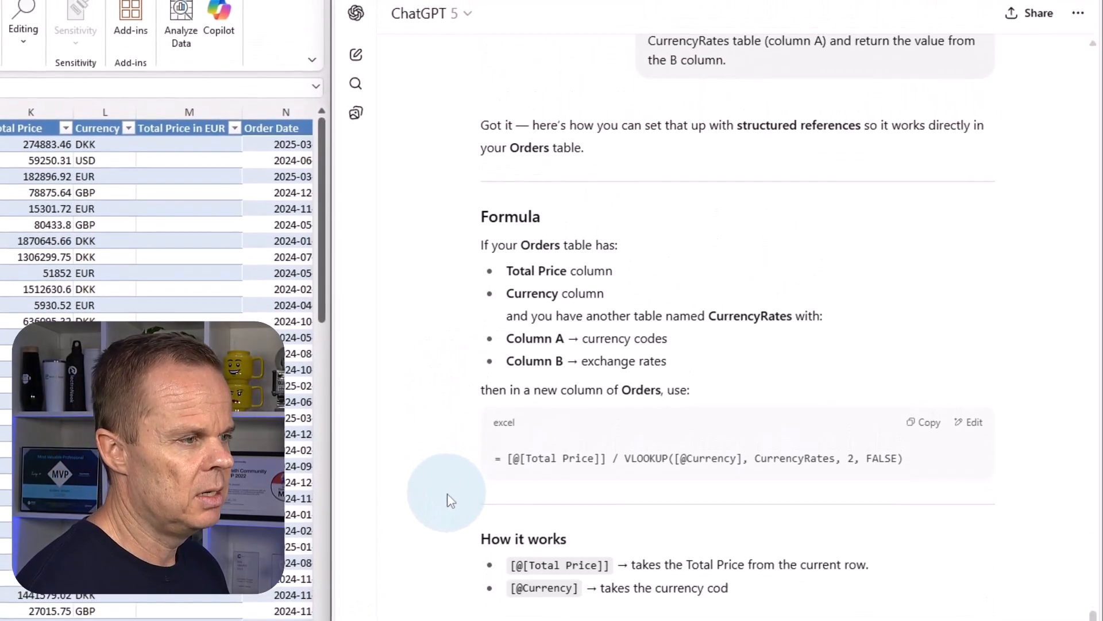
scroll(661, 299, down, 3)
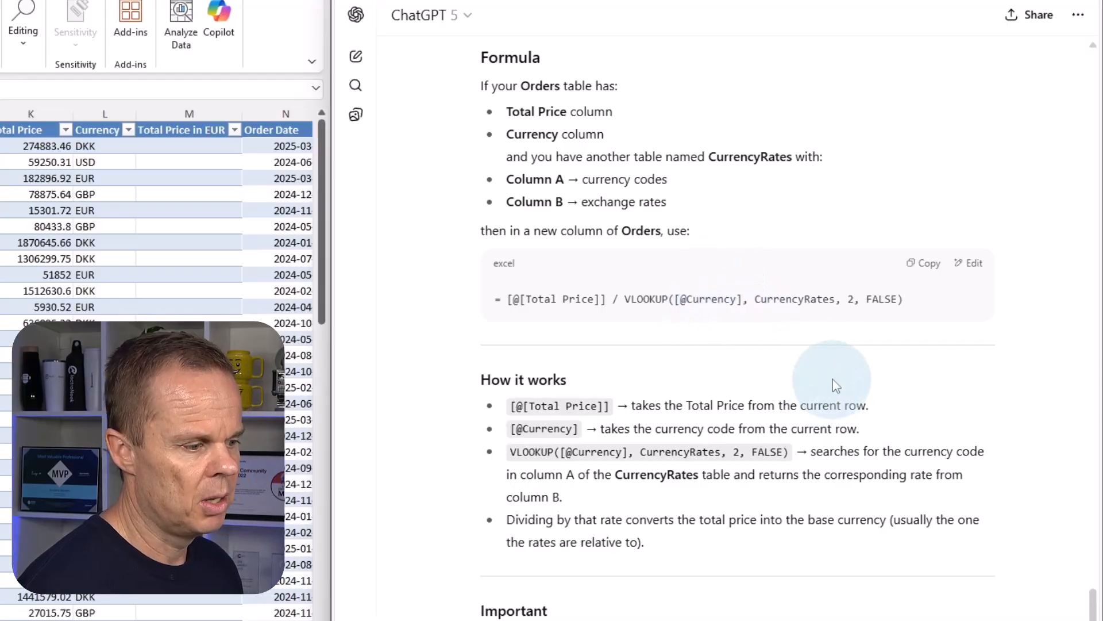
click(923, 263)
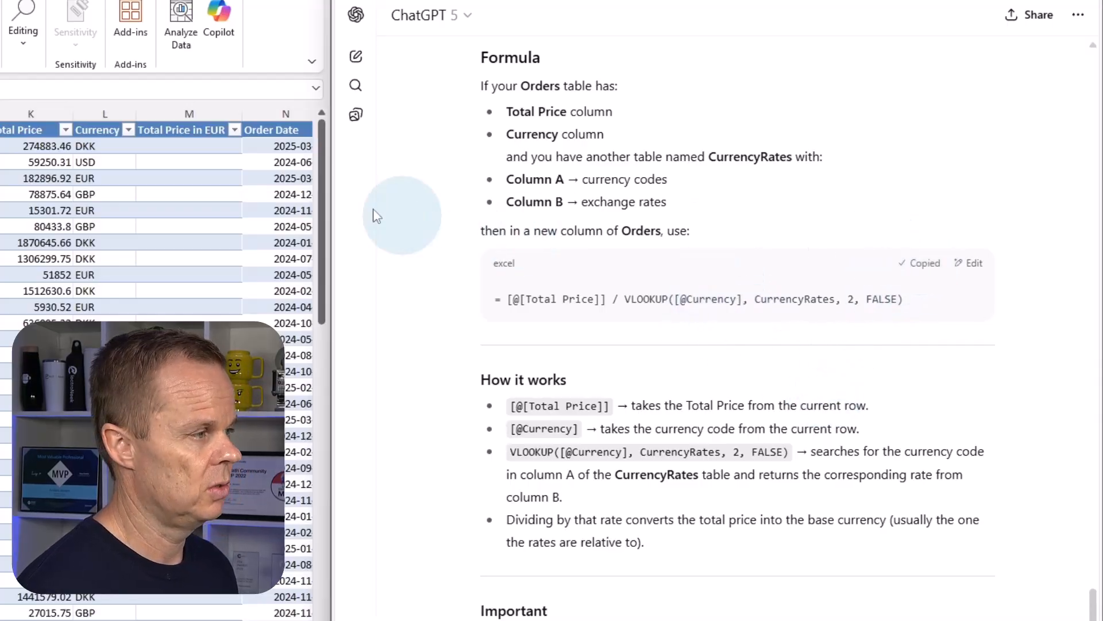
click(218, 145)
key(ctrl+v)
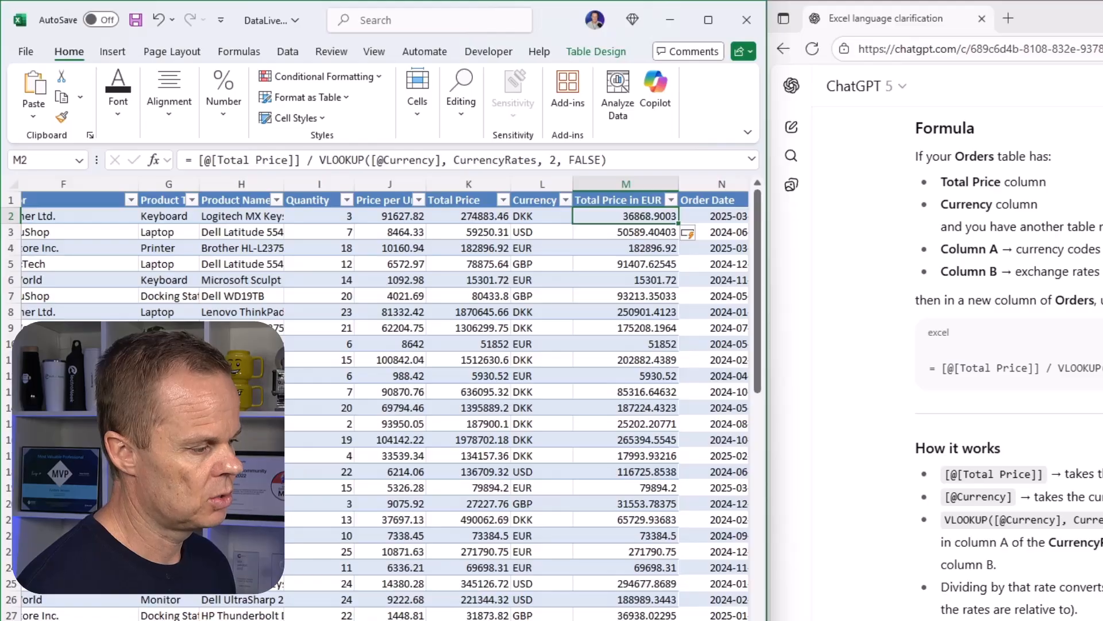
Insert a new table column between Order ID and Buyer in the Orders table and name it Note in B1.
scroll(385, 396, left, 10)
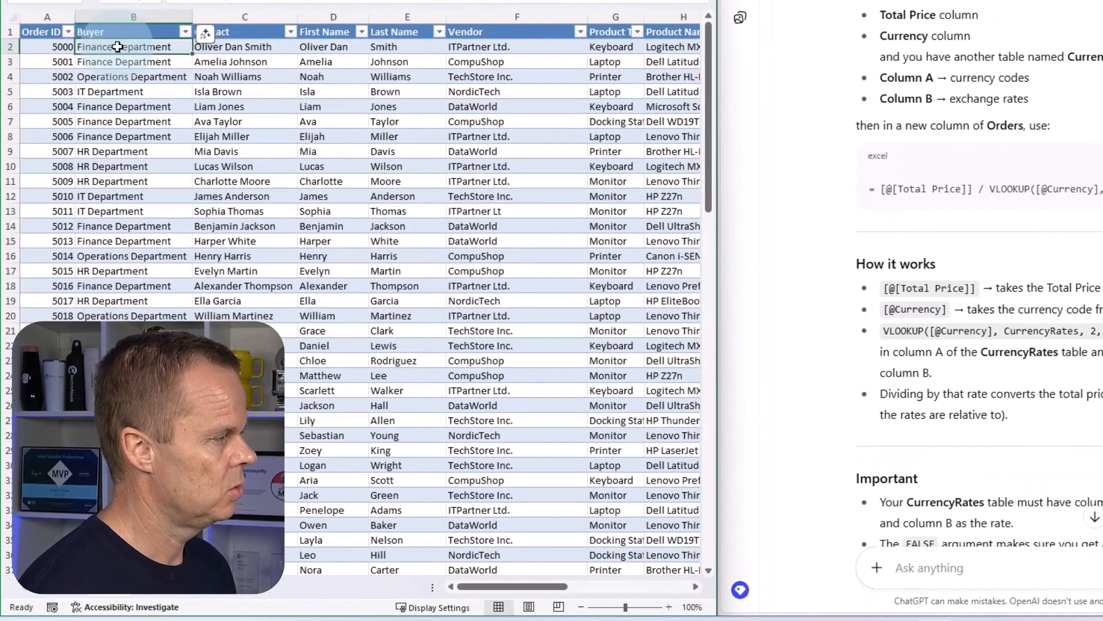
right_click(119, 48)
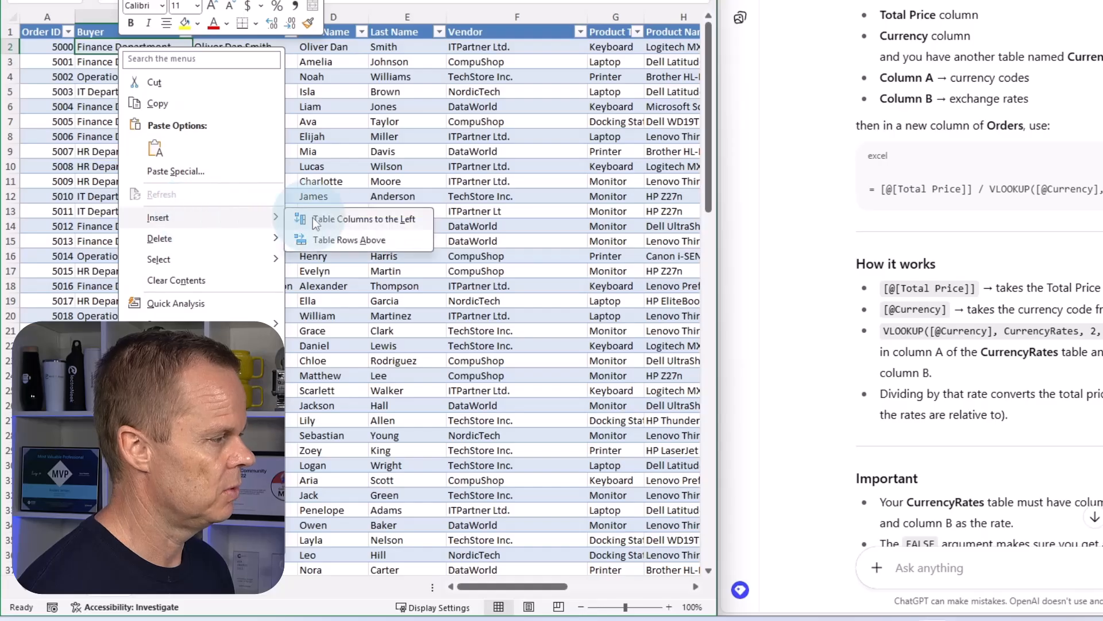
click(321, 217)
click(134, 32)
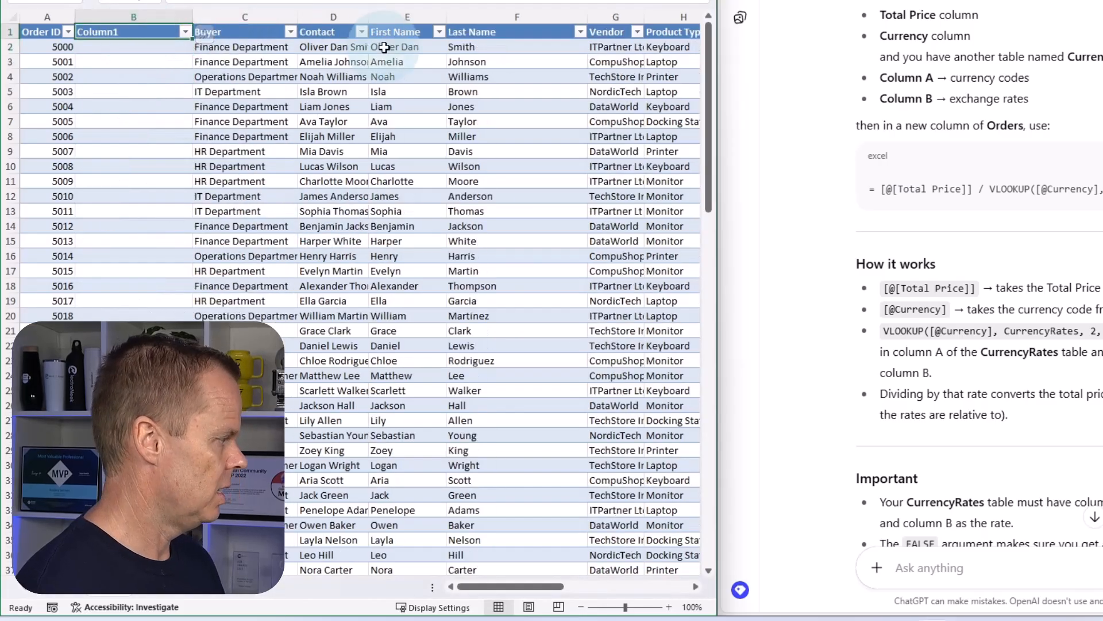
text(Note)
key(Return)
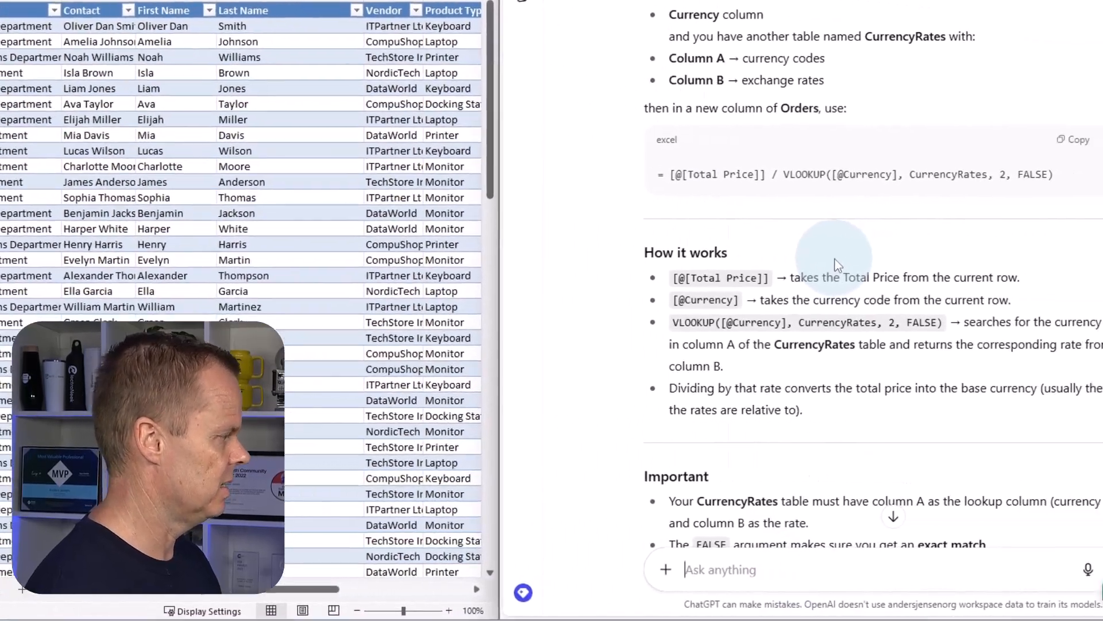
Ask ChatGPT for a formula that marks the cell "Take care" if Product Type is Printer and Total Price in EUR is above 100000, "" otherwise.
text(Cra)
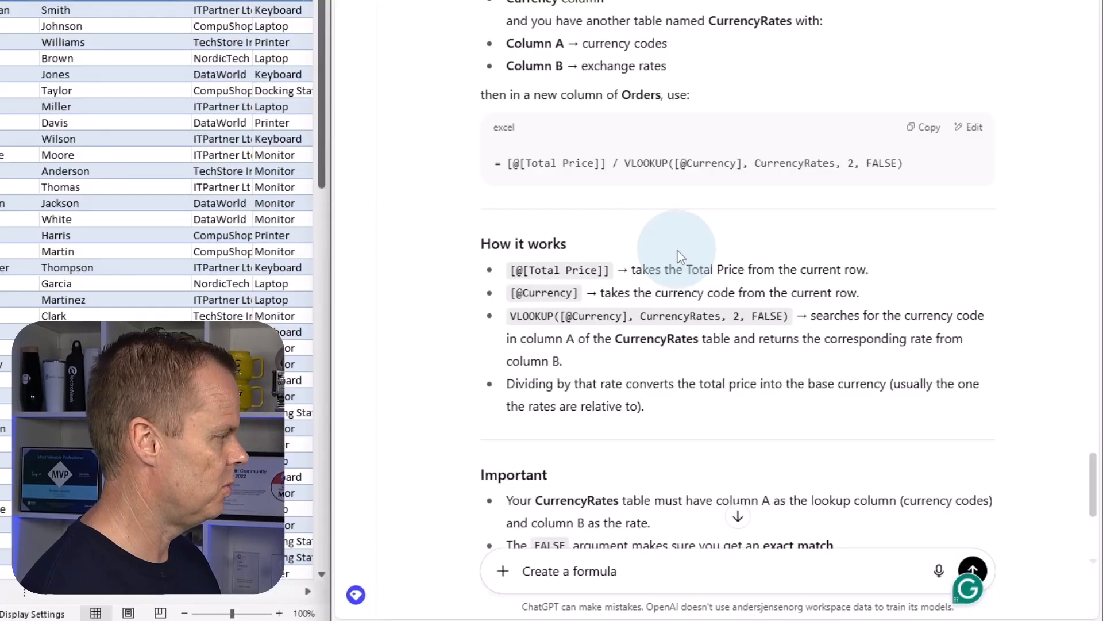
text(exc)
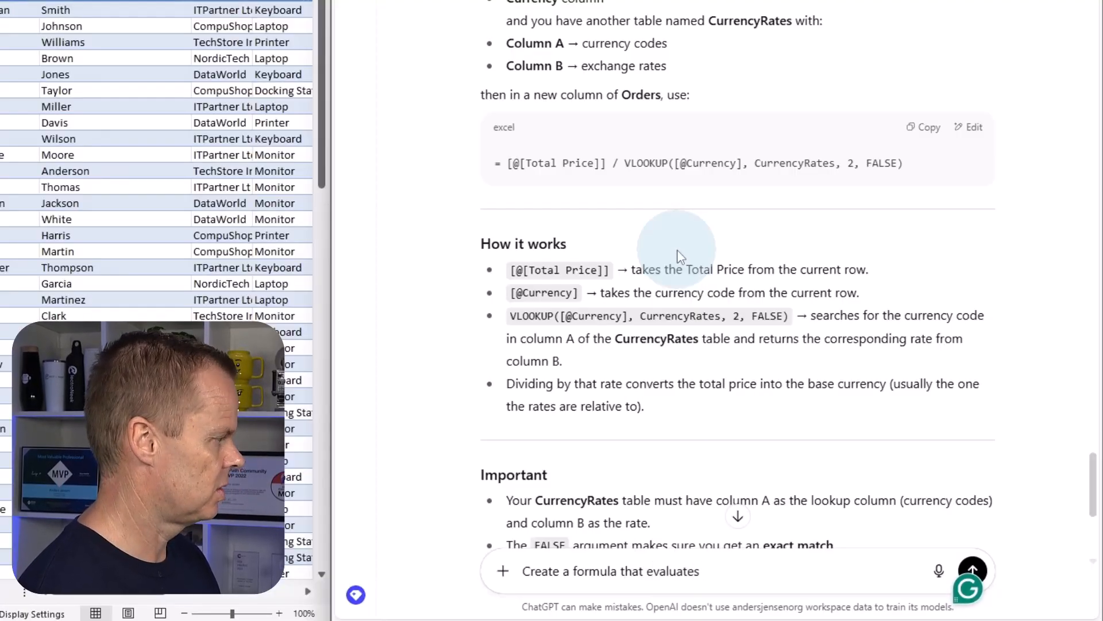
text(if the Prdu)
key(BackSpace)
key(BackSpace)
key(BackSpace)
text(r)
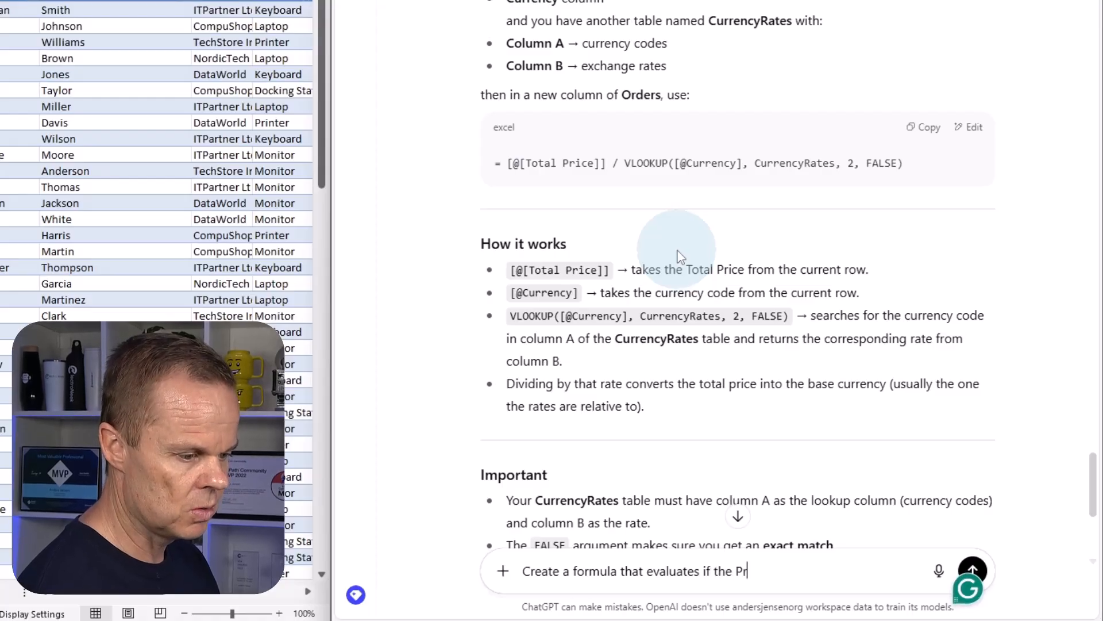
text(oduct Typoe )
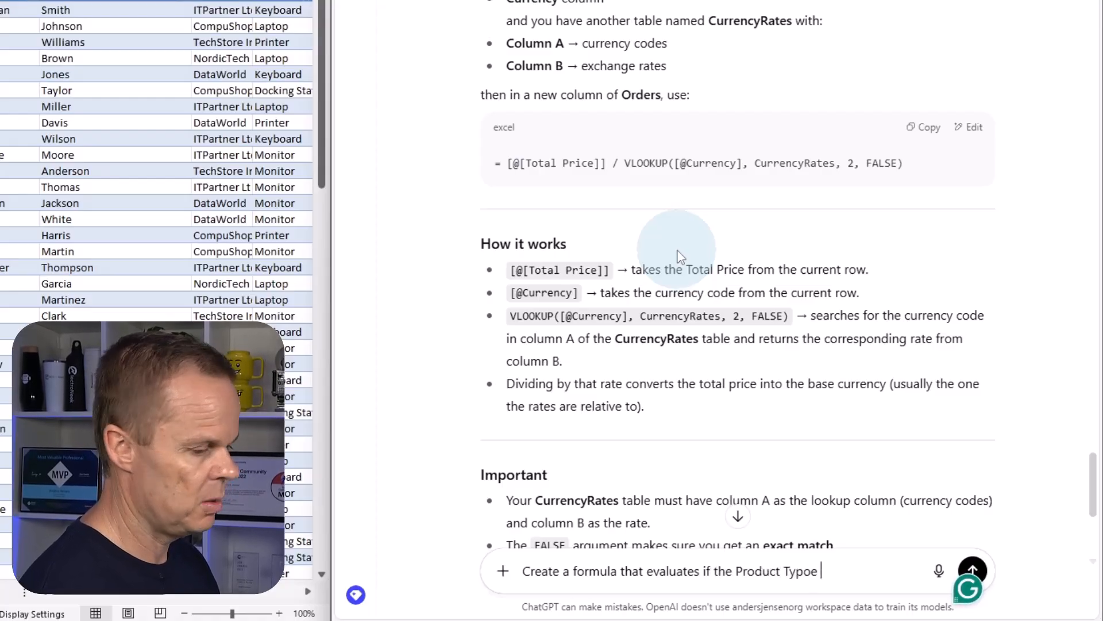
text(is Print)
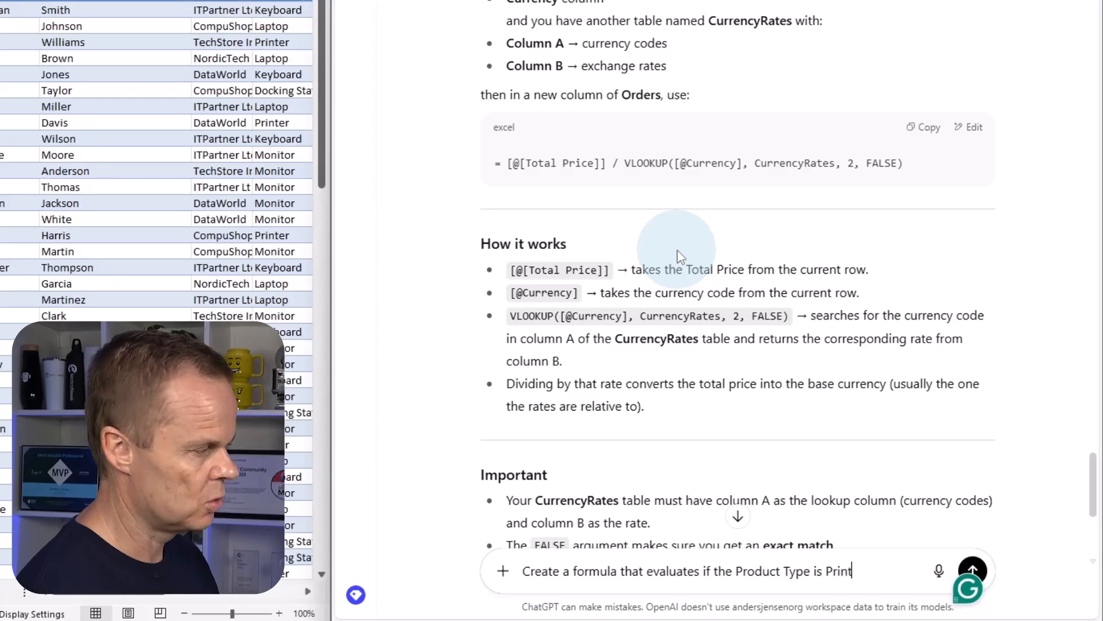
text(er and the Total Price)
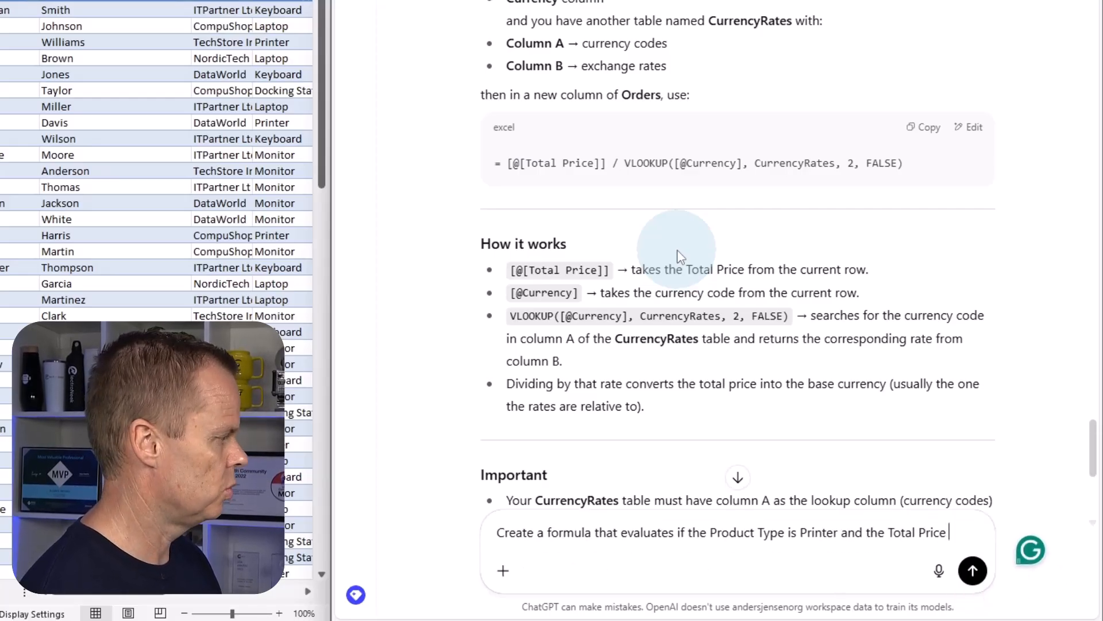
text( in EUR is above 100000. If ye)
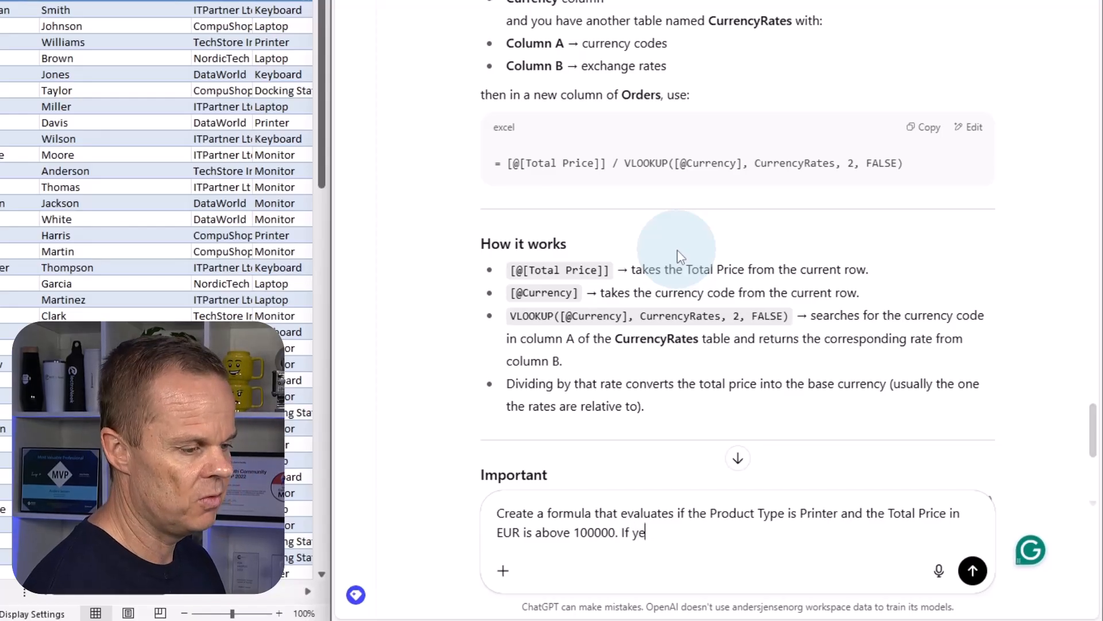
text(s, then mark the cell "Take care)
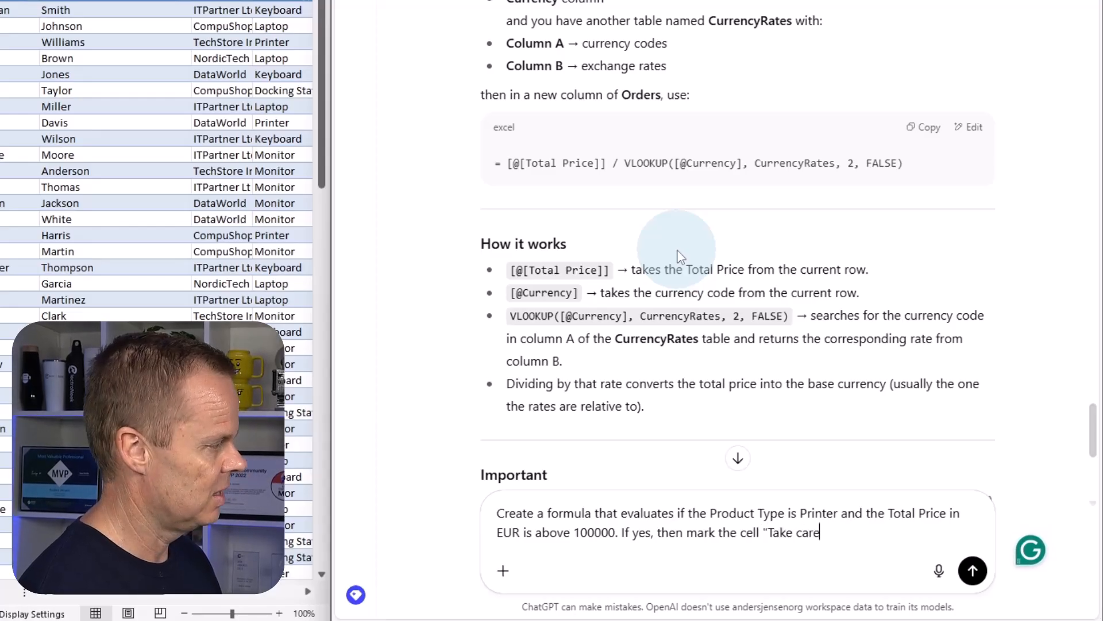
text(and "" ot)
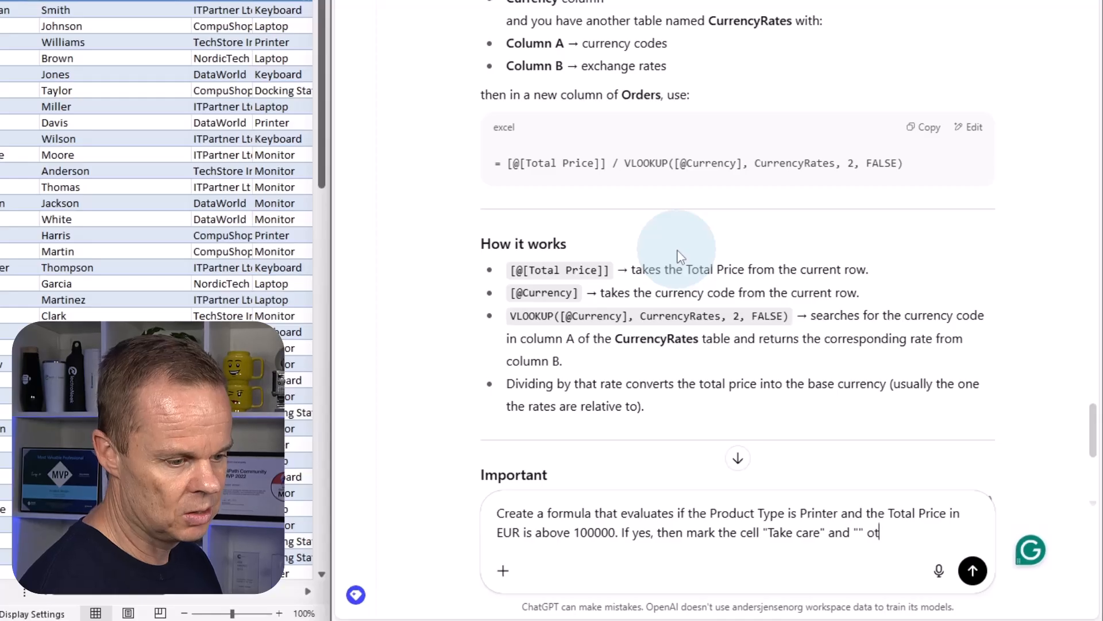
text(her )
text(ise)
key(Return)
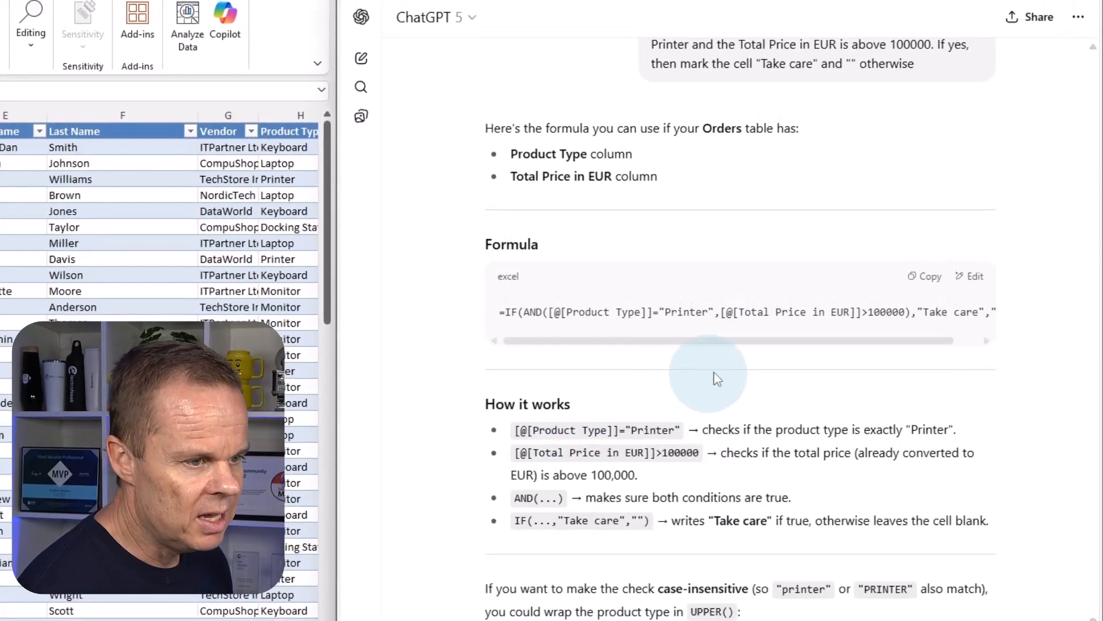
Copy the generated formula =IF(AND([@[Product Type]]="Printer",[@[Total Price in EUR]]>100000),"Take care","") and paste it into B2 of the Note column in Excel.
drag(745, 341, 704, 305)
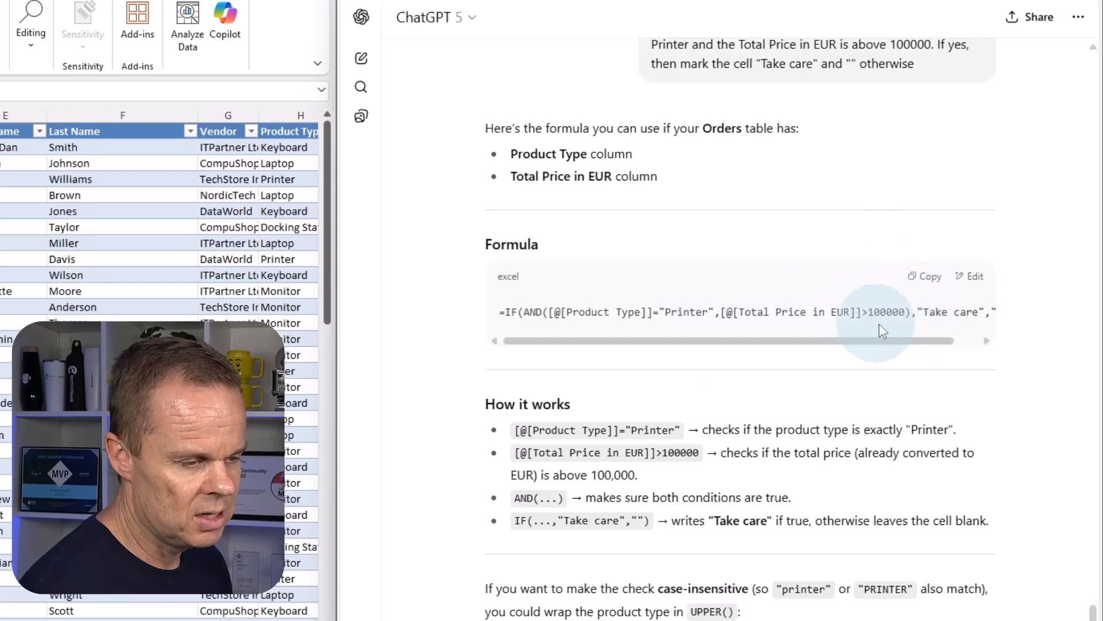
drag(936, 329, 974, 341)
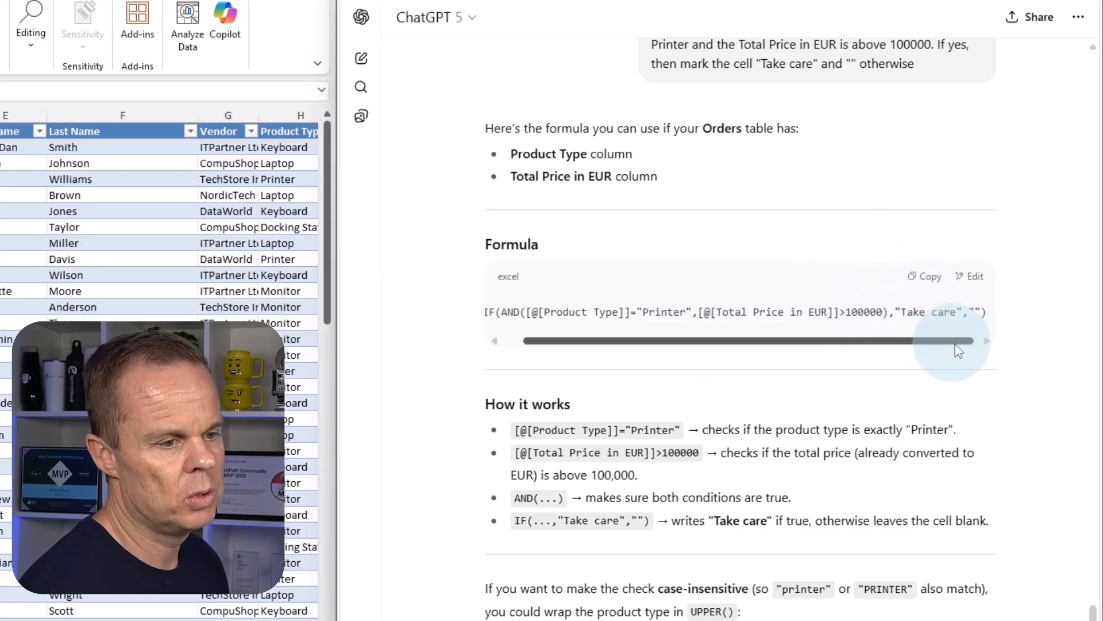
click(937, 281)
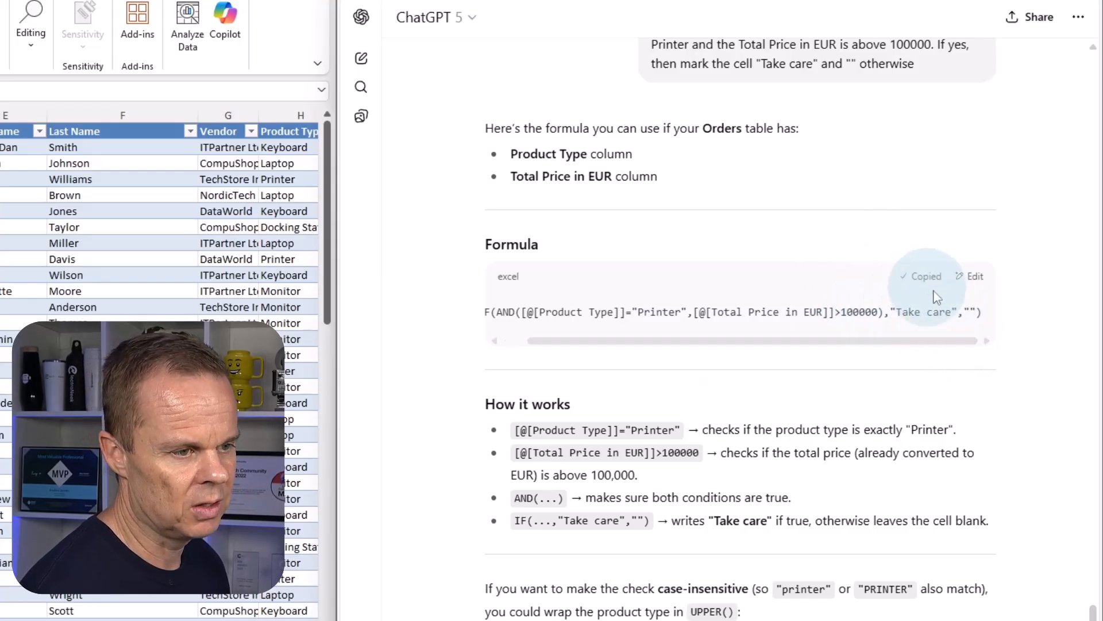
key(ctrl+v)
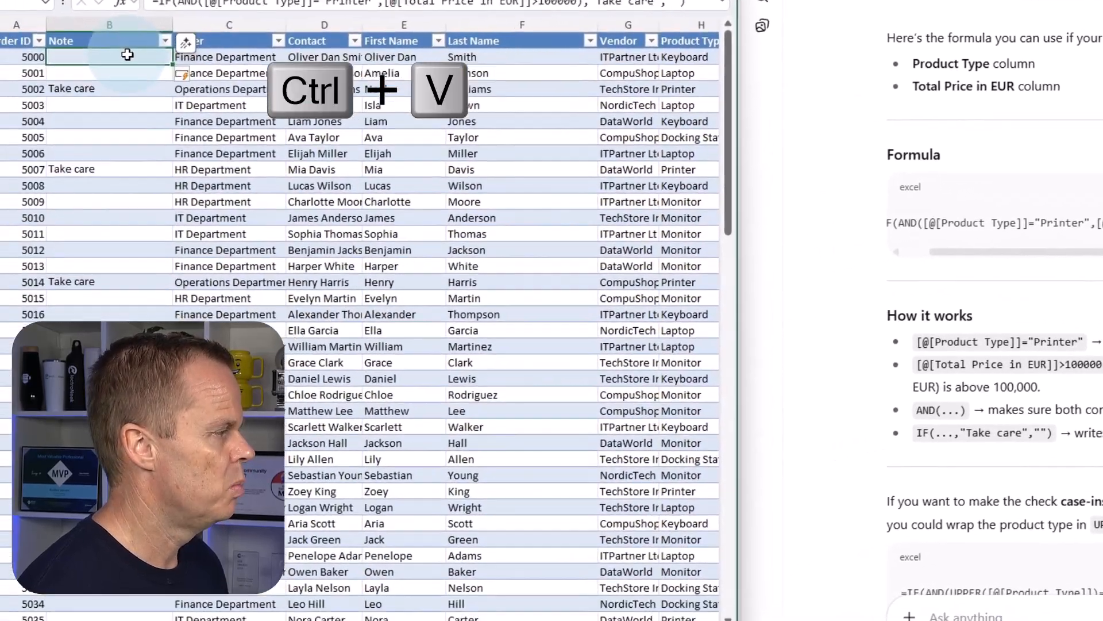
click(125, 80)
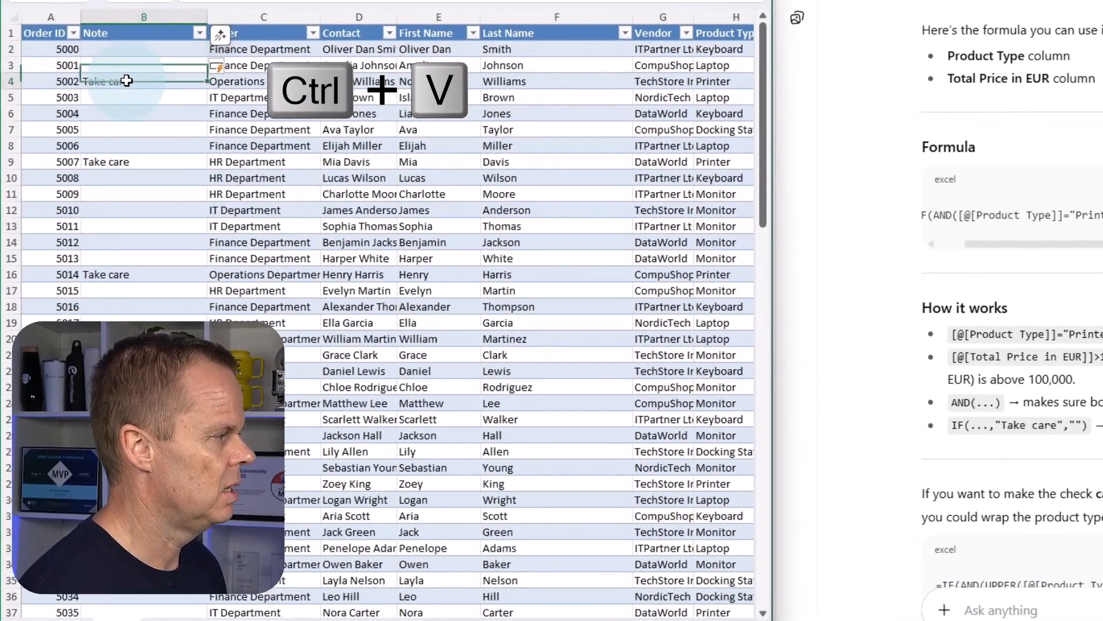
Check the Product Type and Total Price in EUR in row 16 against the "Take care" note condition.
click(129, 274)
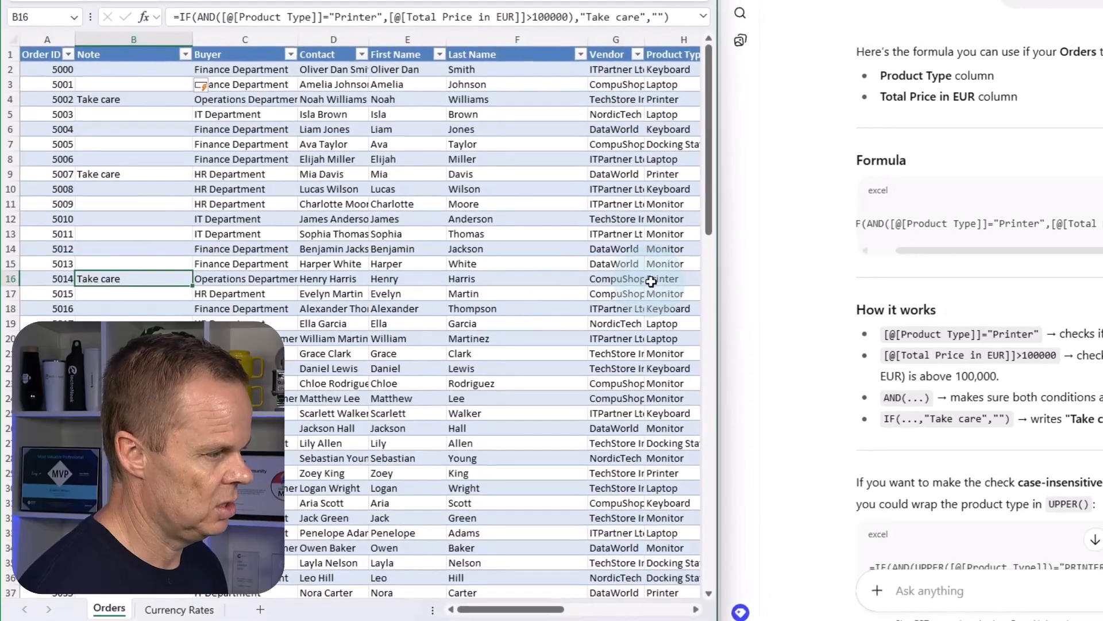
drag(552, 609, 607, 609)
click(10, 278)
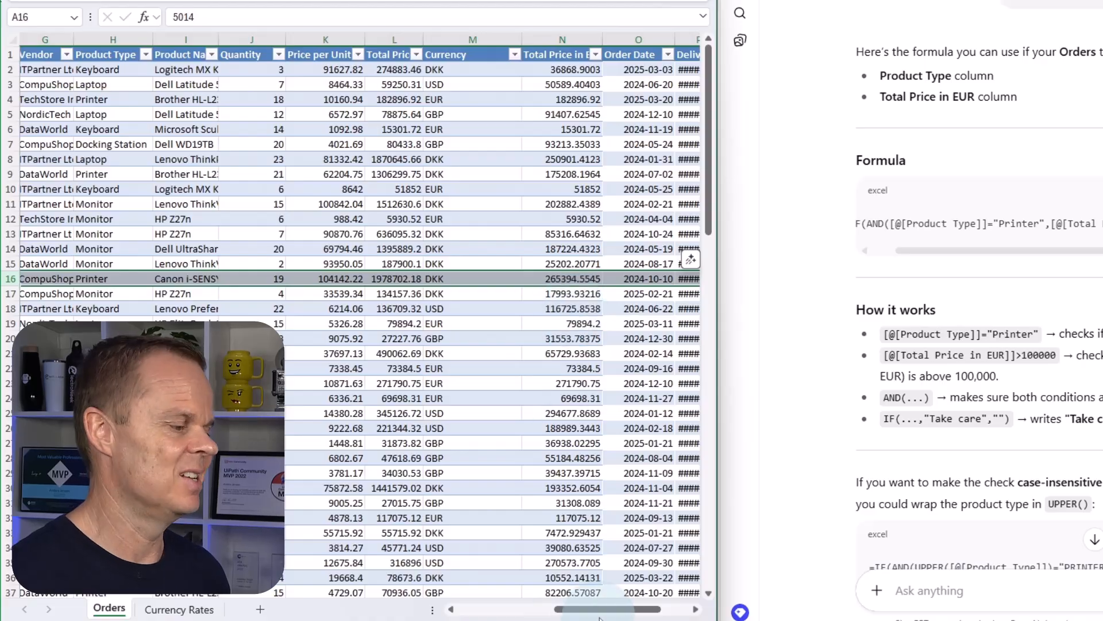
drag(605, 608, 506, 609)
click(133, 294)
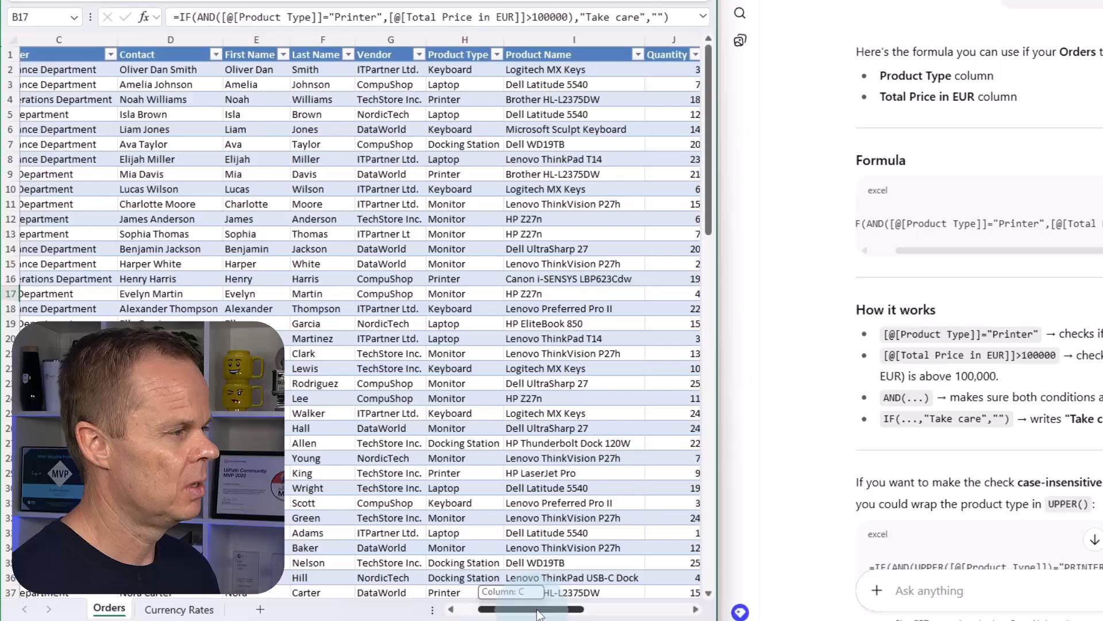
Begin a new ChatGPT question with the line "How do I color the cells in the Total Price in EUR column:".
drag(546, 601, 613, 601)
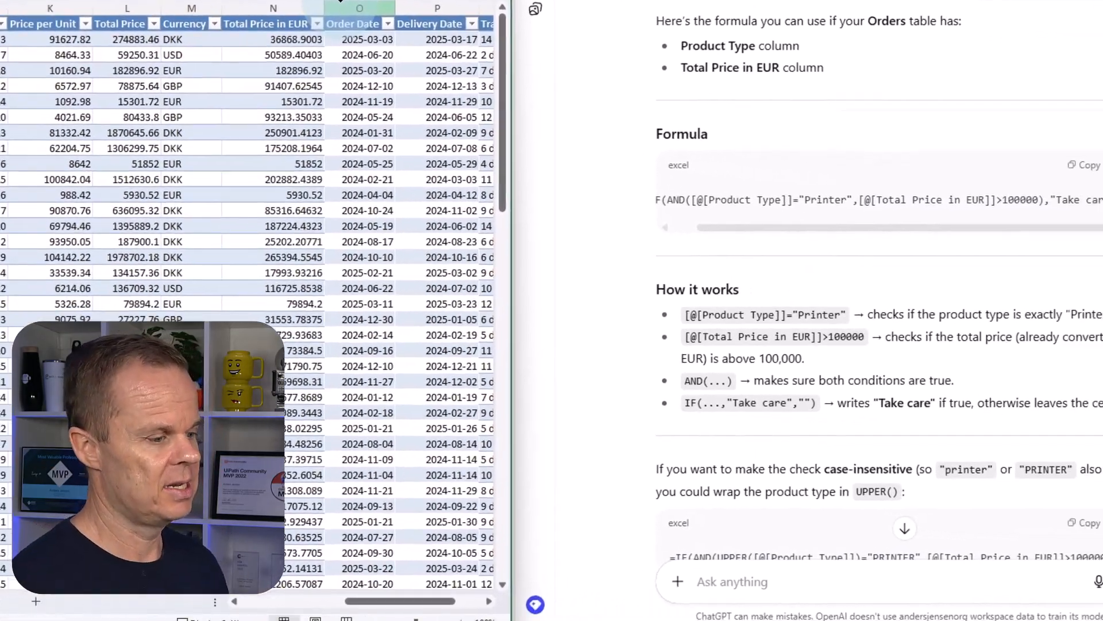
click(745, 583)
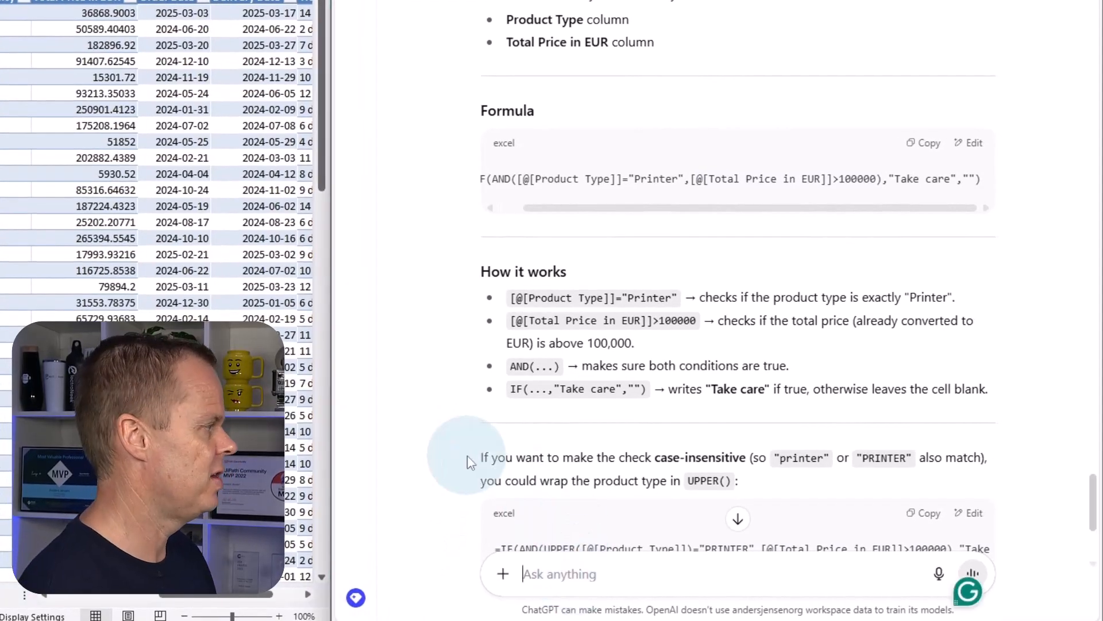
text(How do I color)
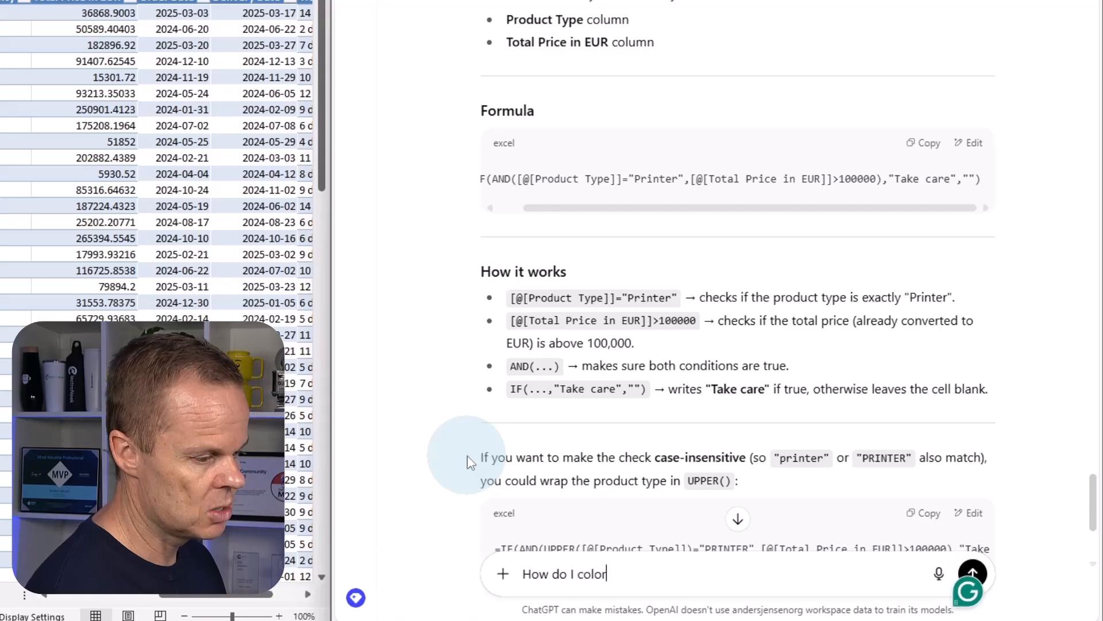
text( the cells i)
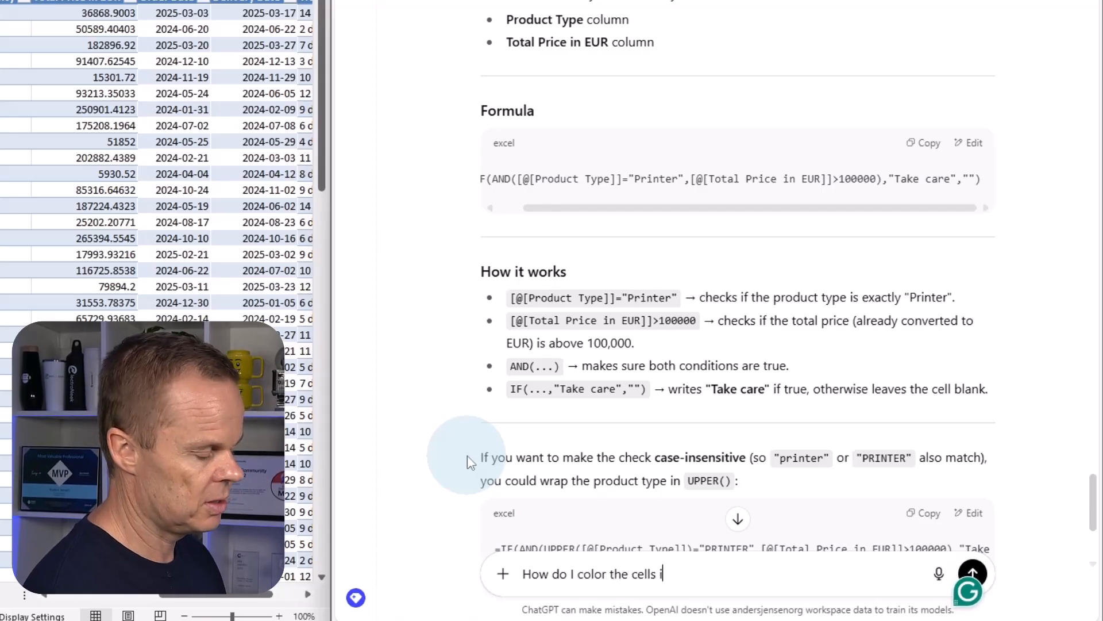
text(n the Total )
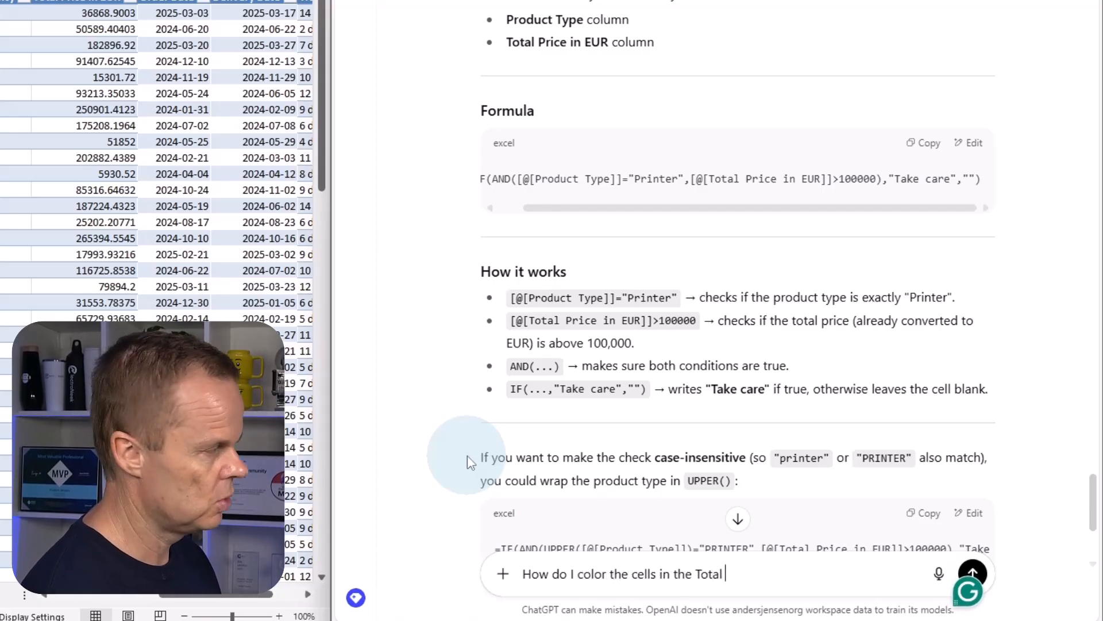
text(Price)
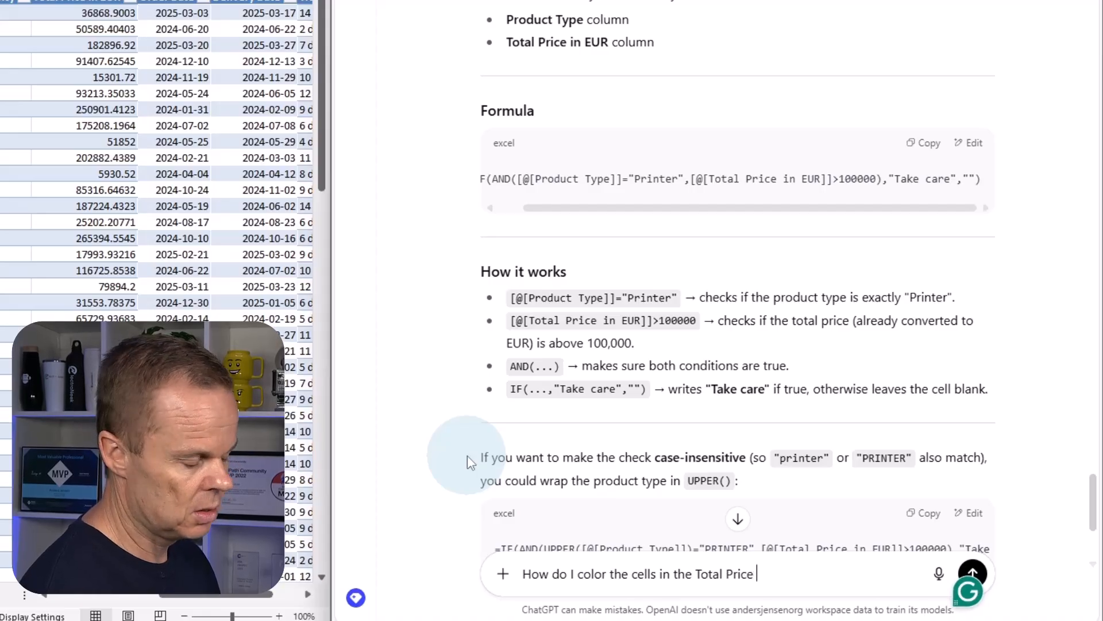
text( in EUR colu,n)
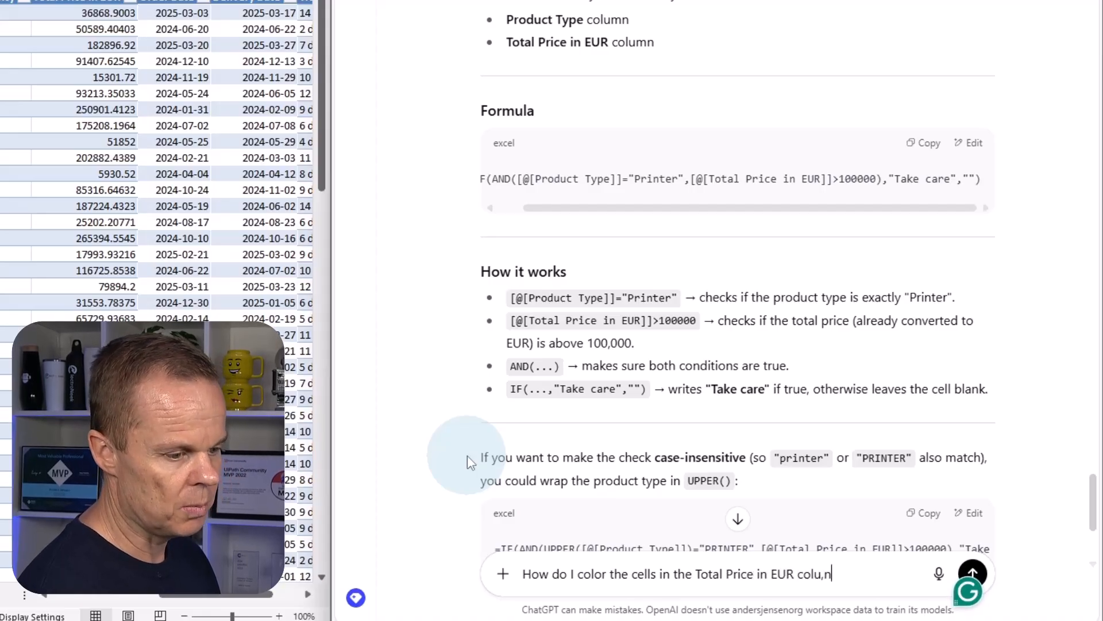
key(BackSpace)
key(BackSpace)
text(mn:)
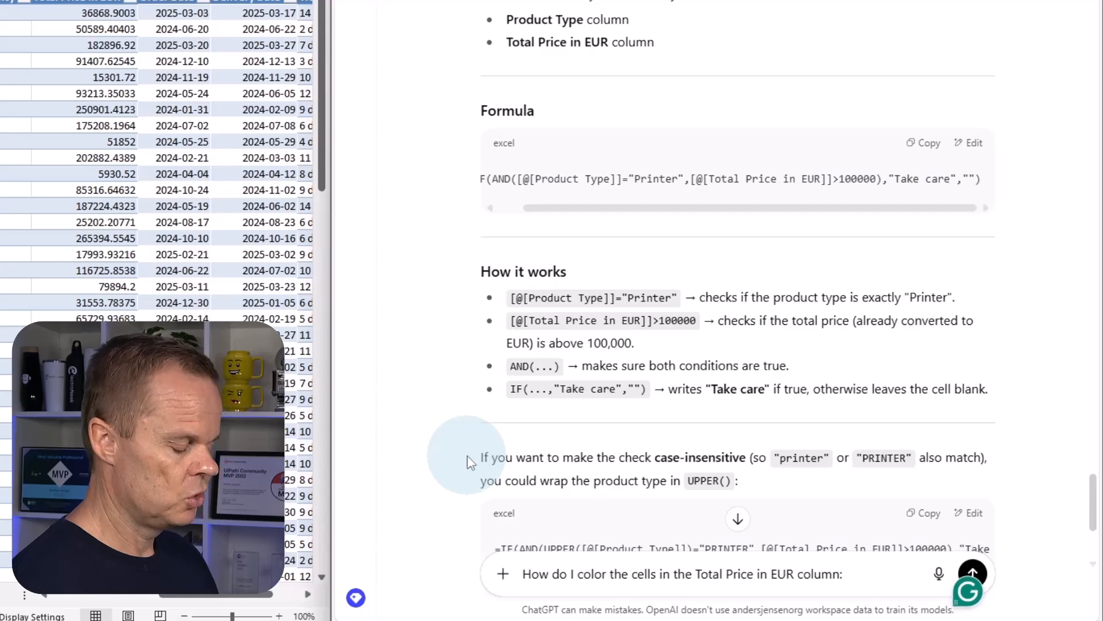
key(shift+Return)
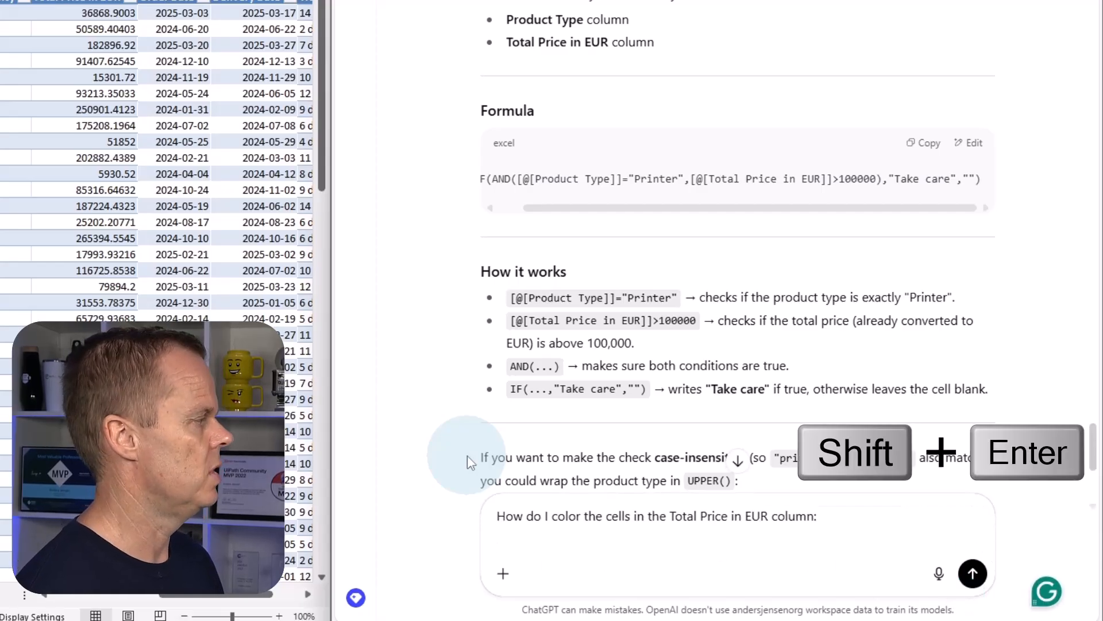
List red for values over 100000, yellow for values between 50000 and 100000, and green for values under 50000, and send the question.
text(- Red for )
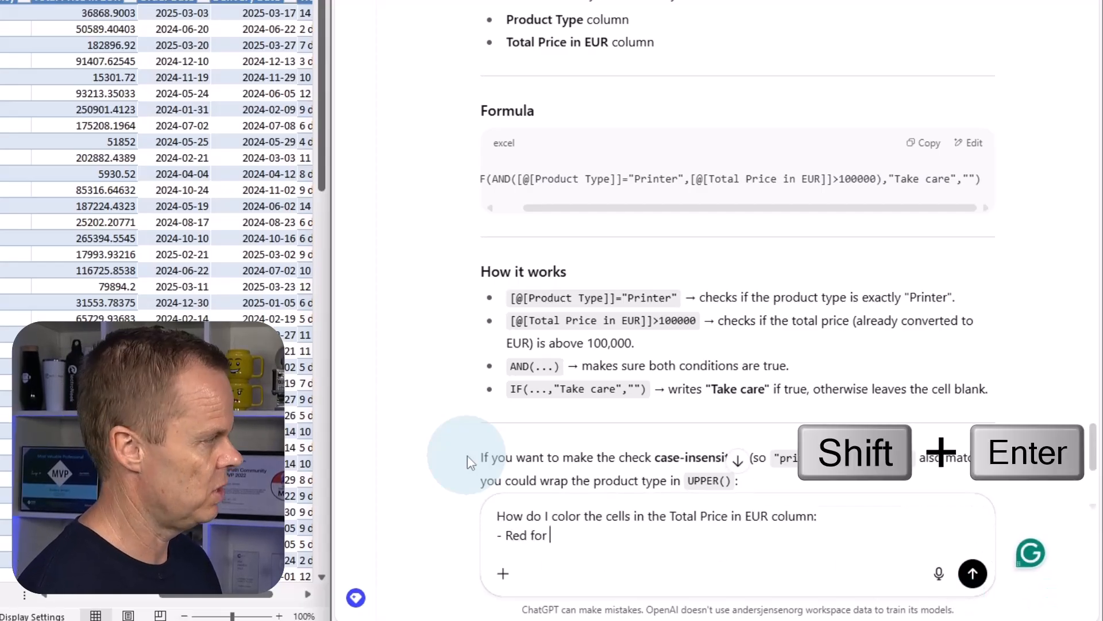
text(values ov)
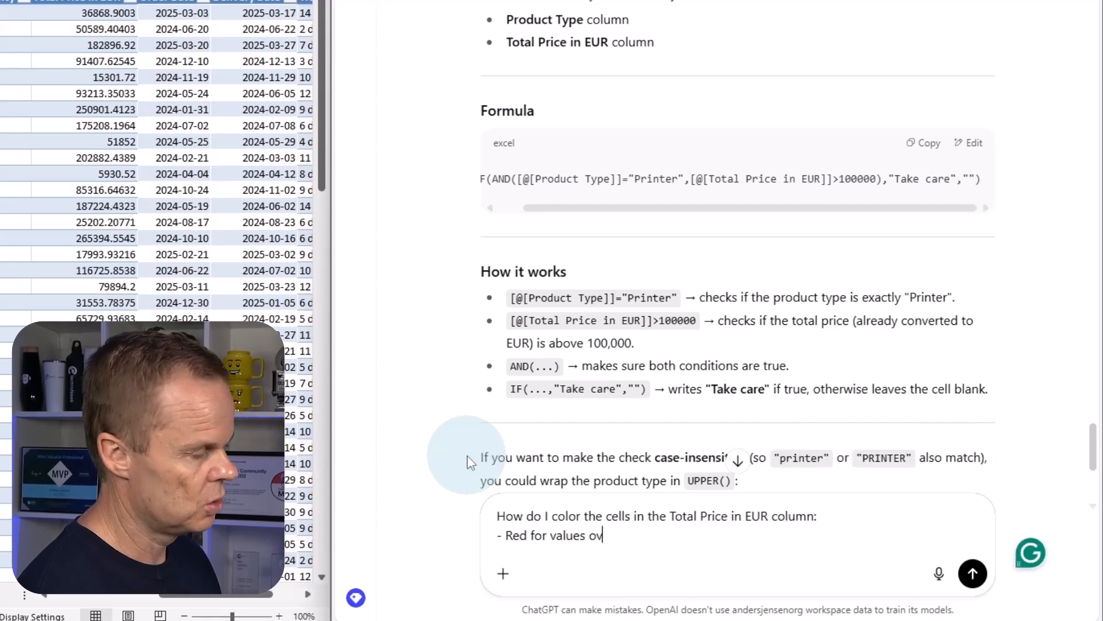
text(er 1000)
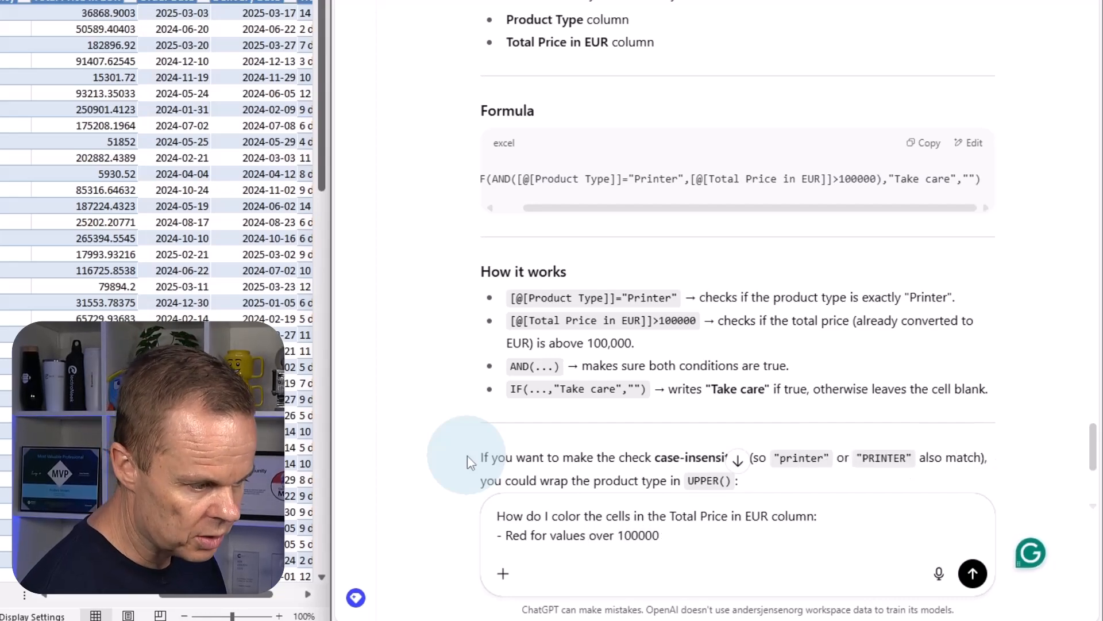
text(00)
key(shift+Return)
text(- Y)
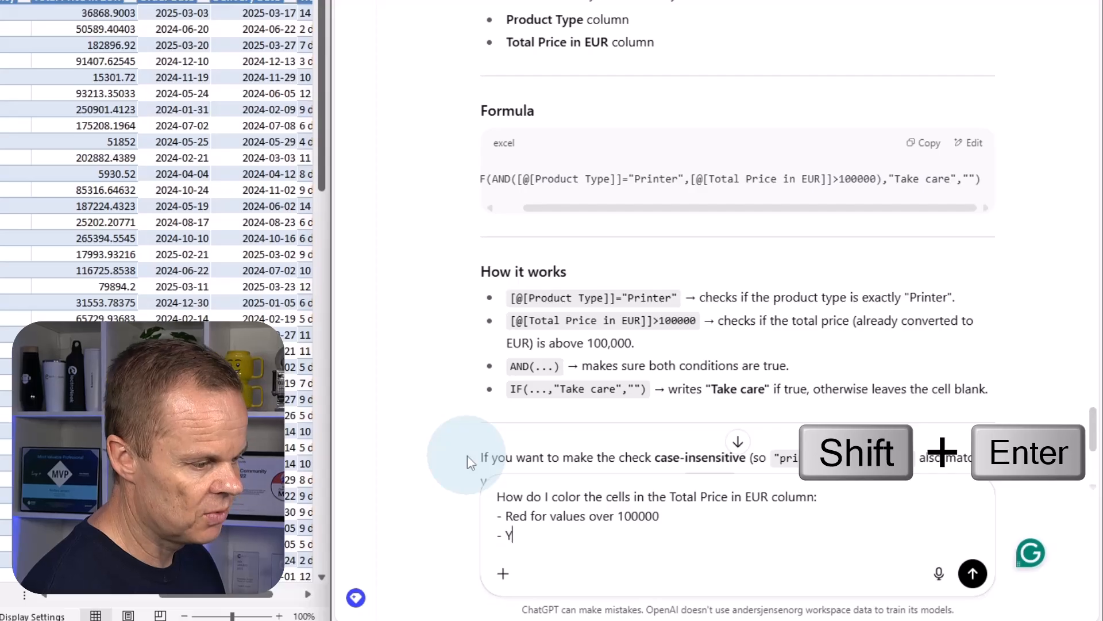
text(ellow for value)
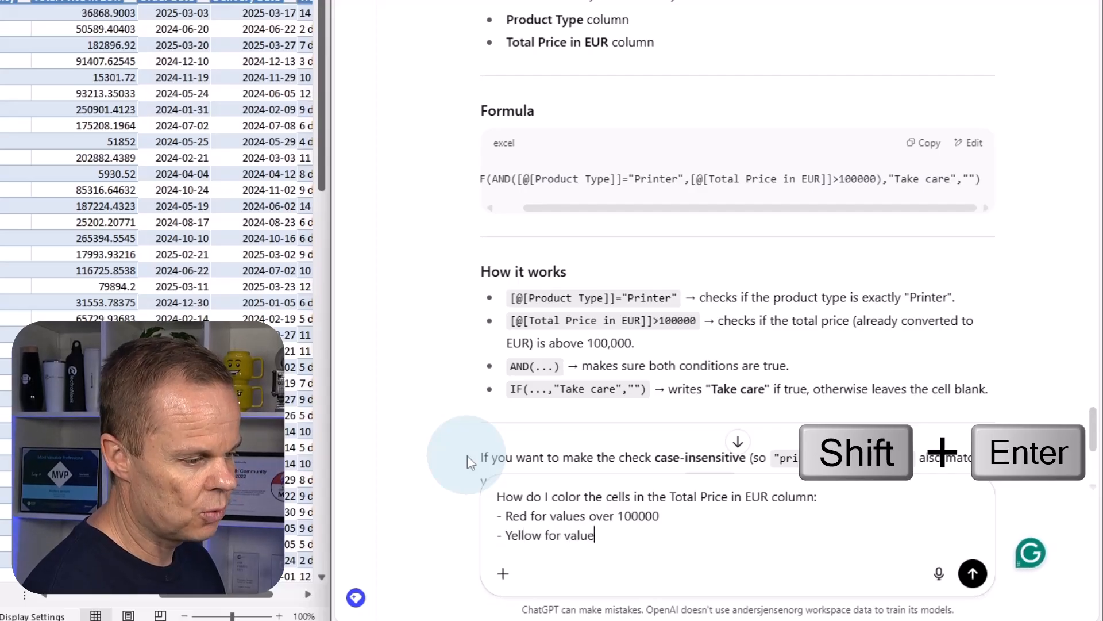
text(s between 50000 and)
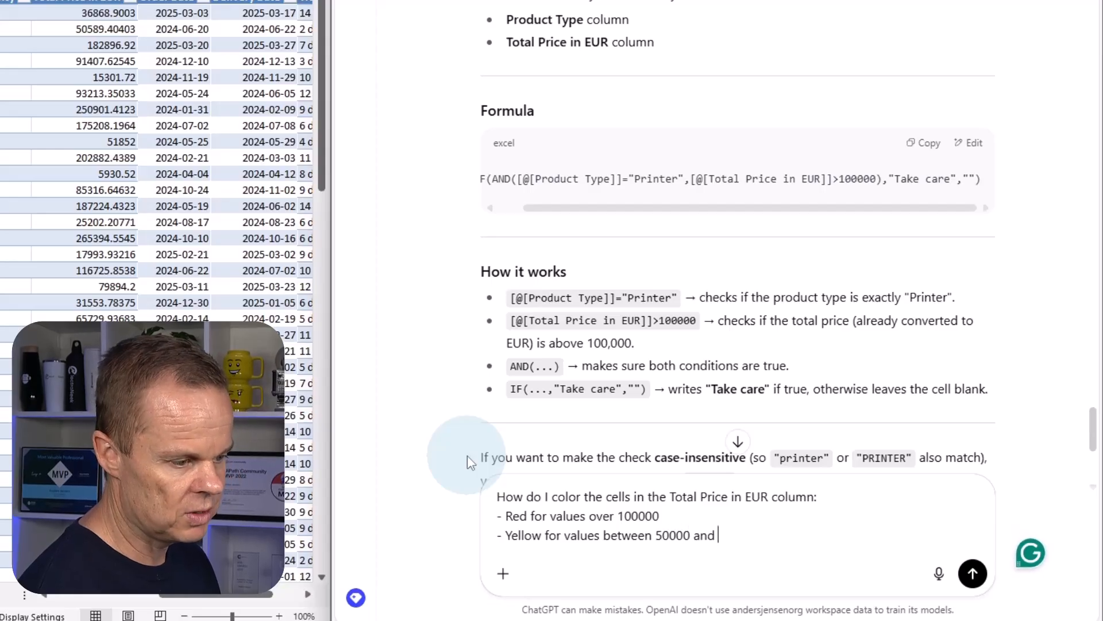
text( 100000)
key(shift+Return)
text(- )
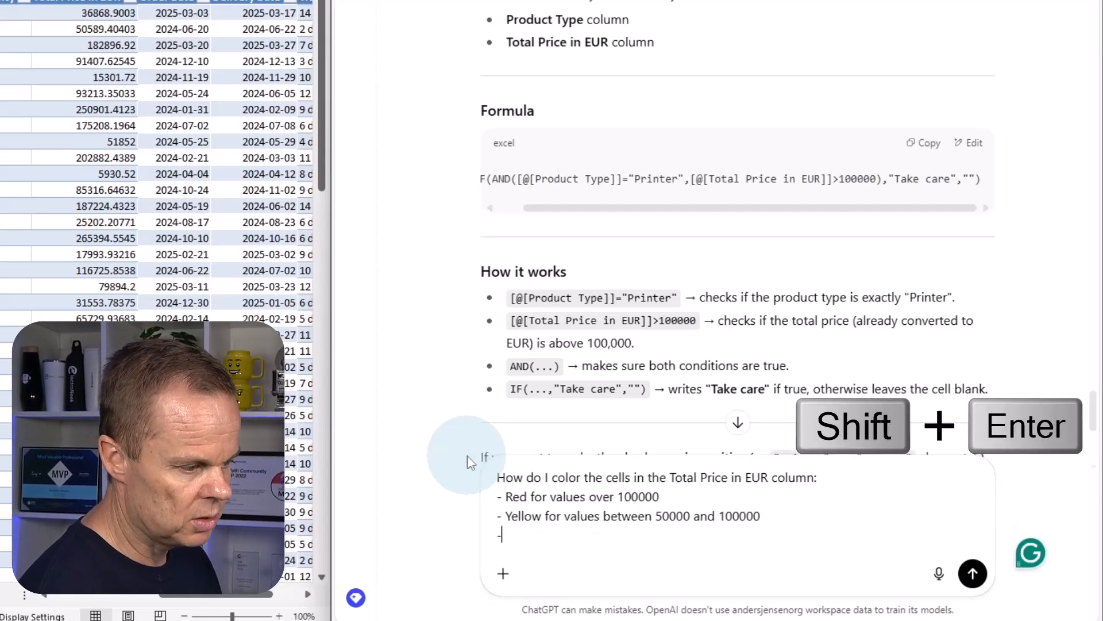
text(Green )
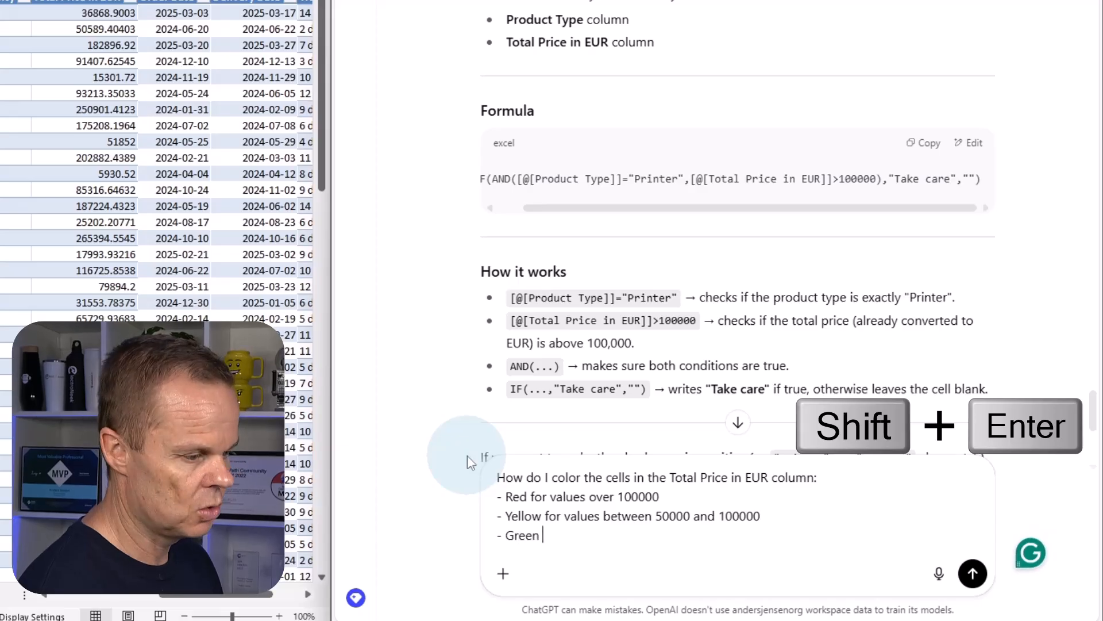
text(for values unders)
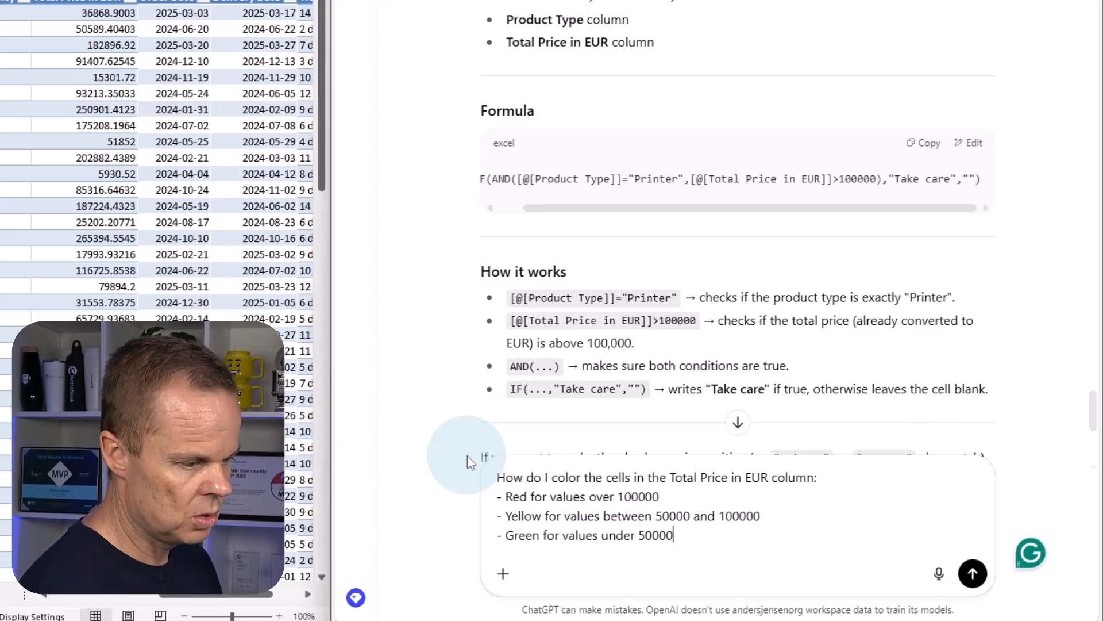
key(Return)
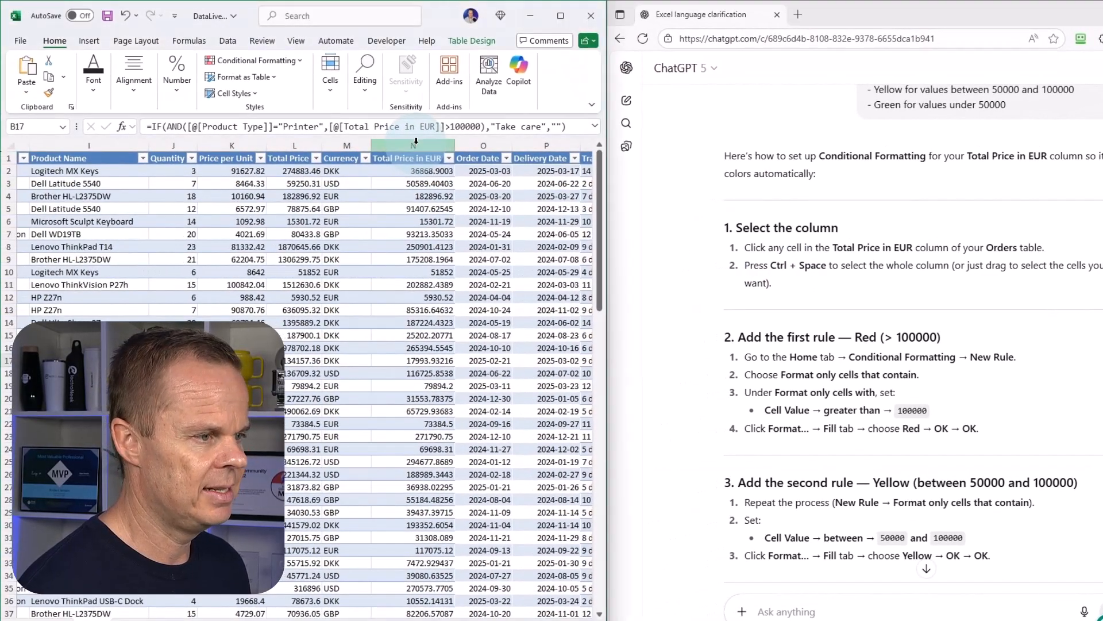
In Excel, create a conditional formatting rule on the Total Price in EUR column that formats only cells with a value greater than 100000.
click(416, 141)
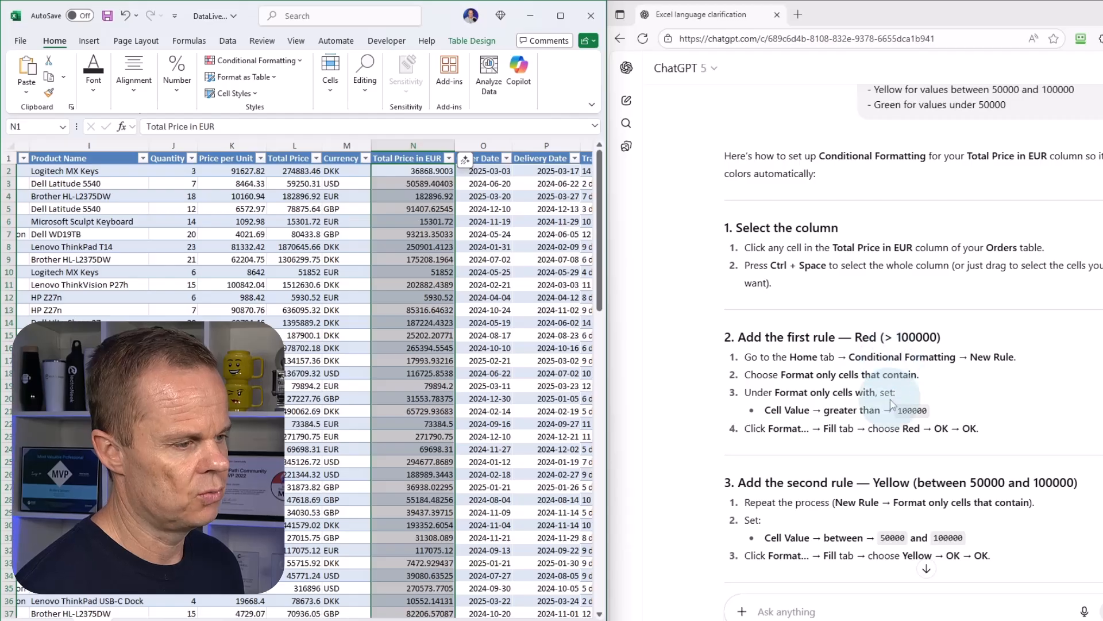
click(253, 61)
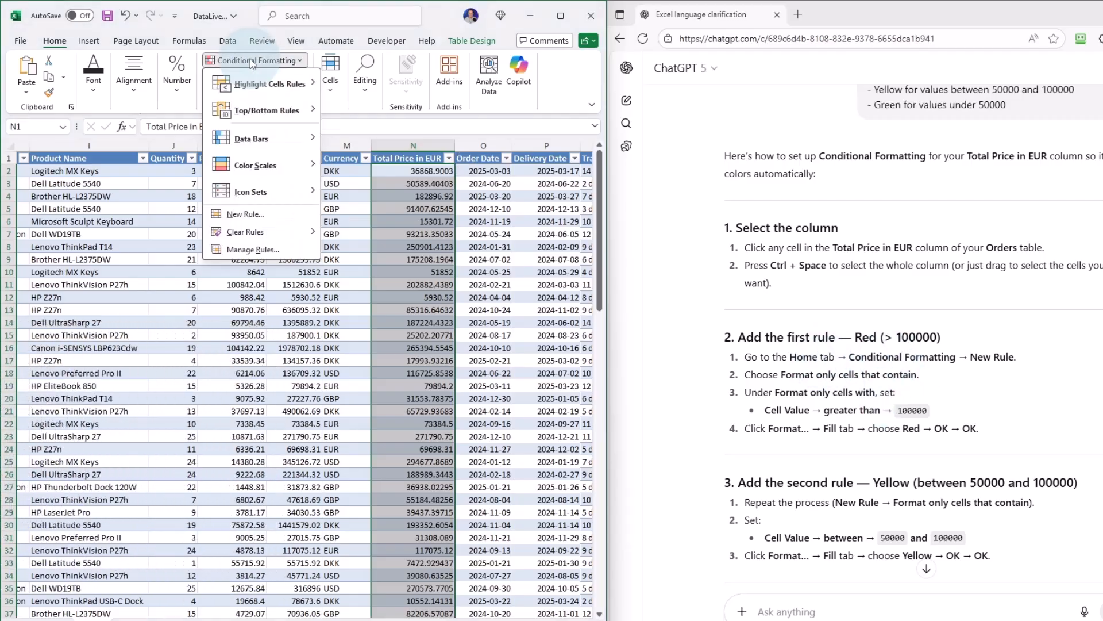
click(276, 214)
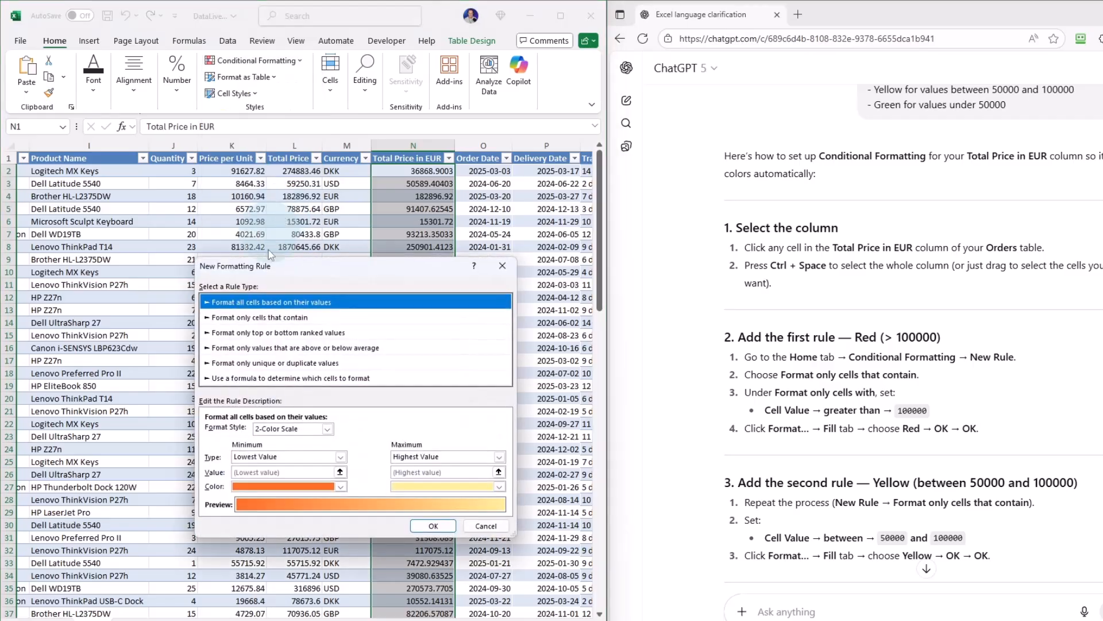
click(260, 317)
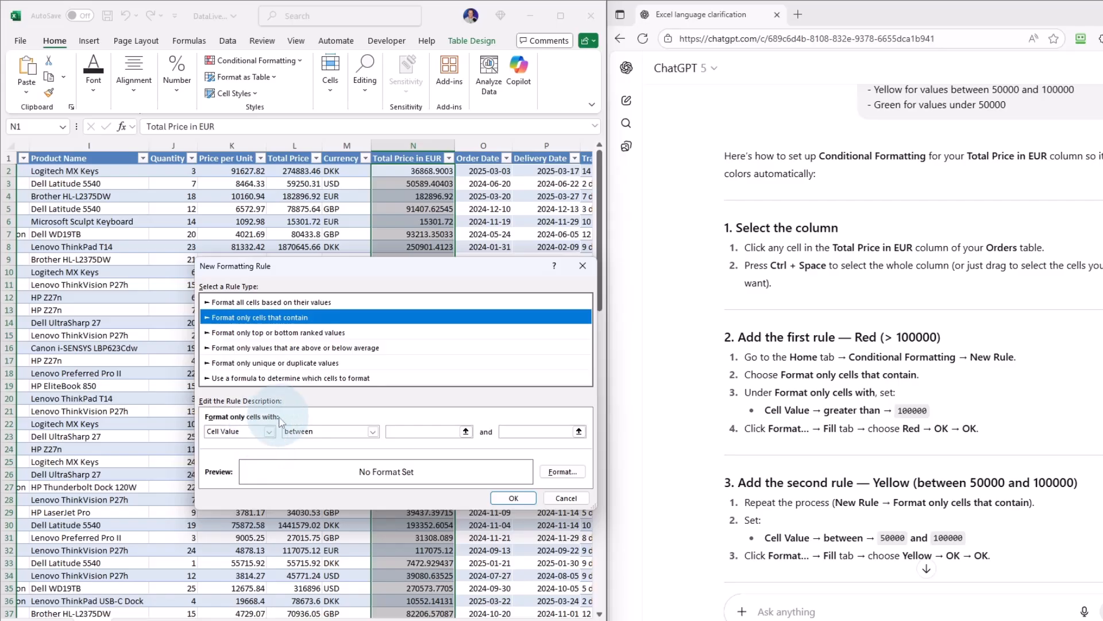
click(313, 433)
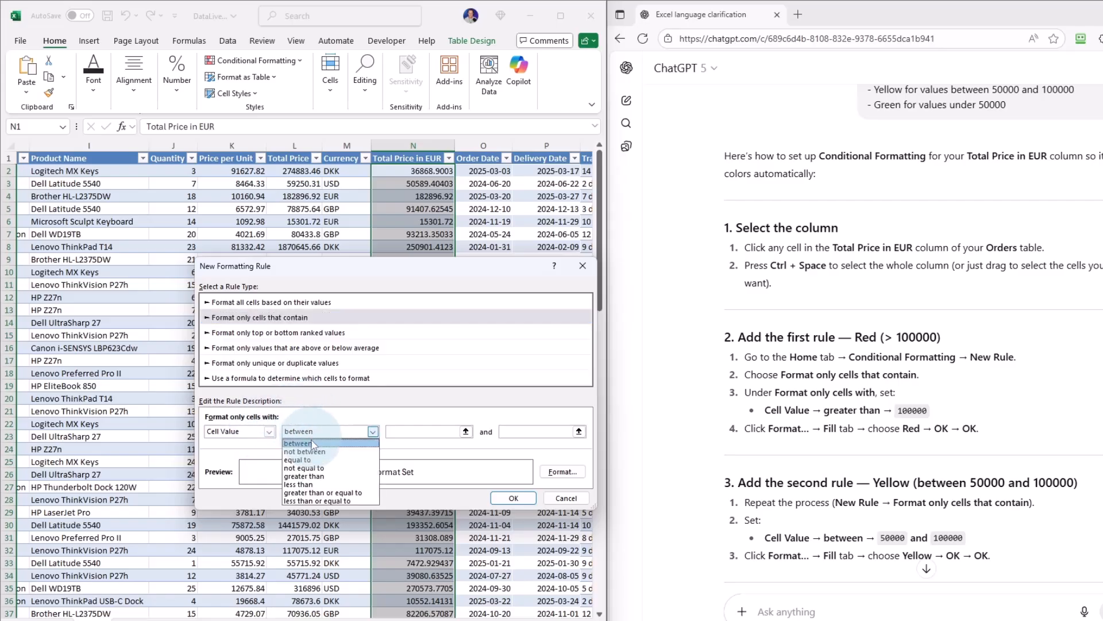
click(305, 476)
click(421, 431)
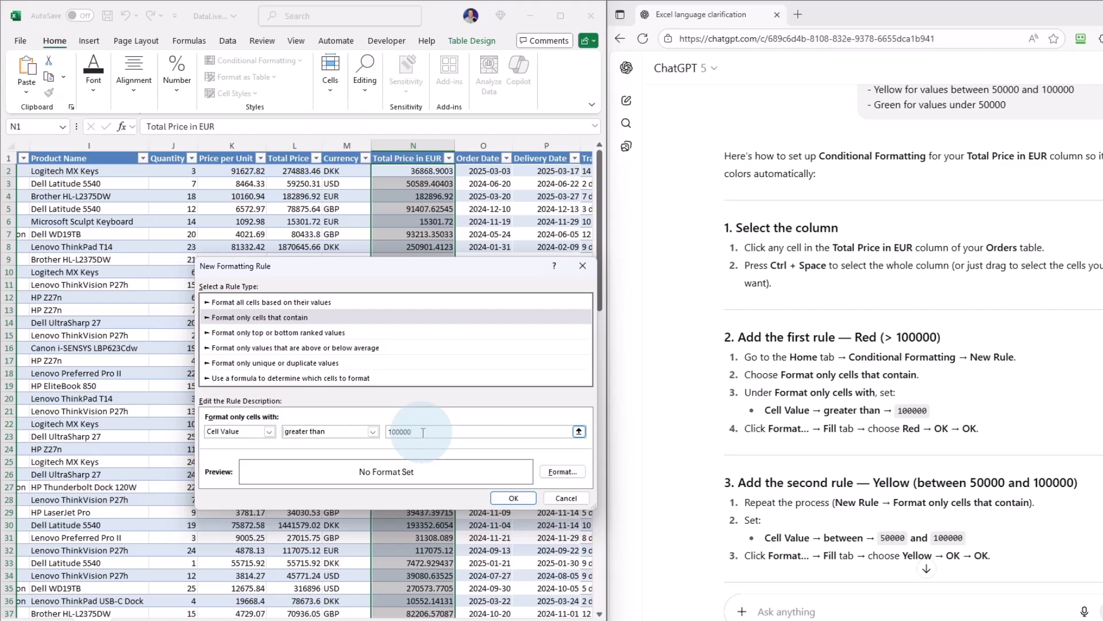
Give the rule's matching cells a red fill and apply it to the Total Price in EUR column.
click(564, 472)
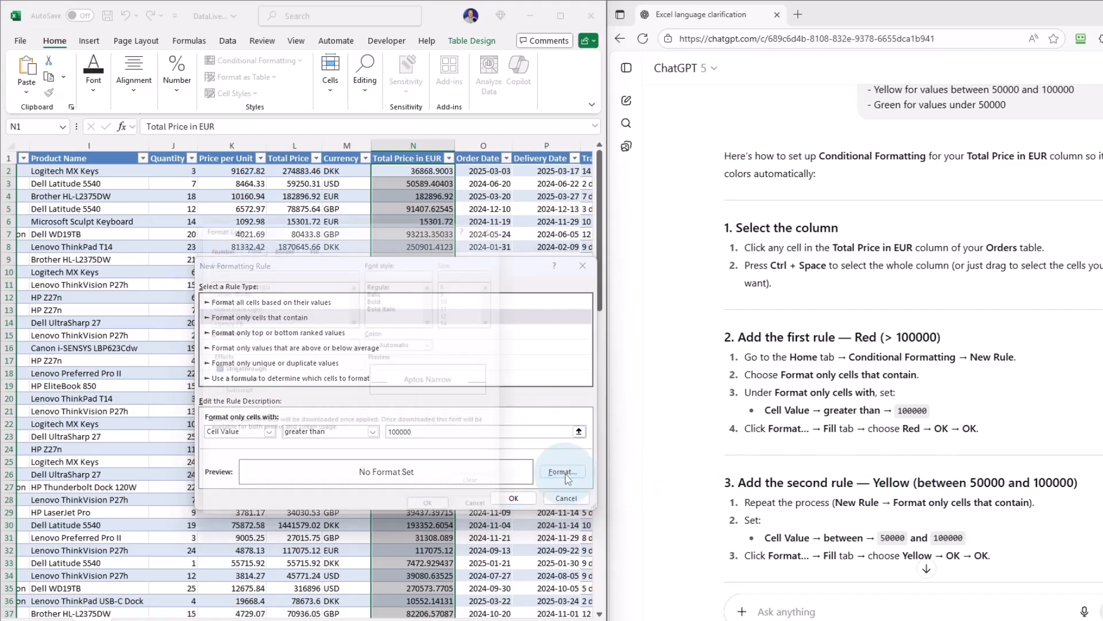
click(316, 239)
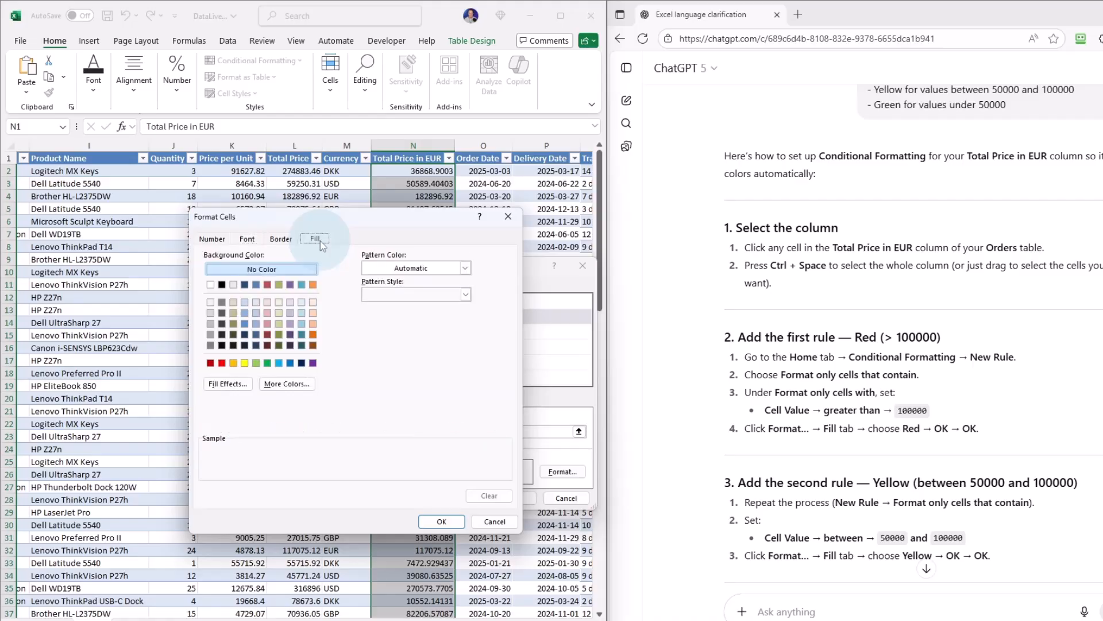
click(221, 363)
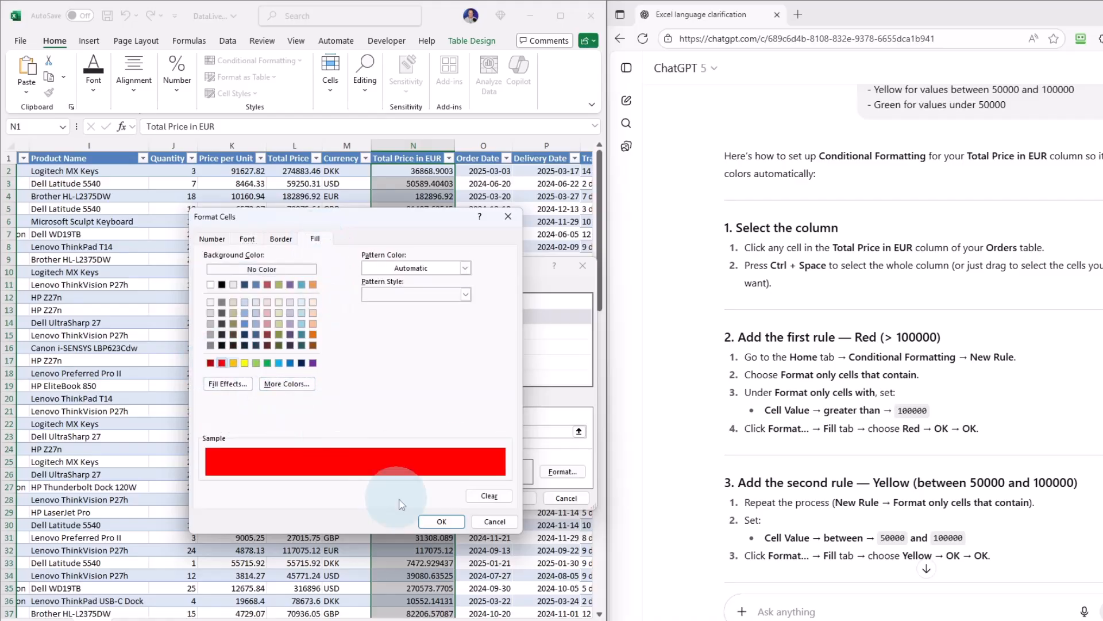
click(441, 521)
click(513, 497)
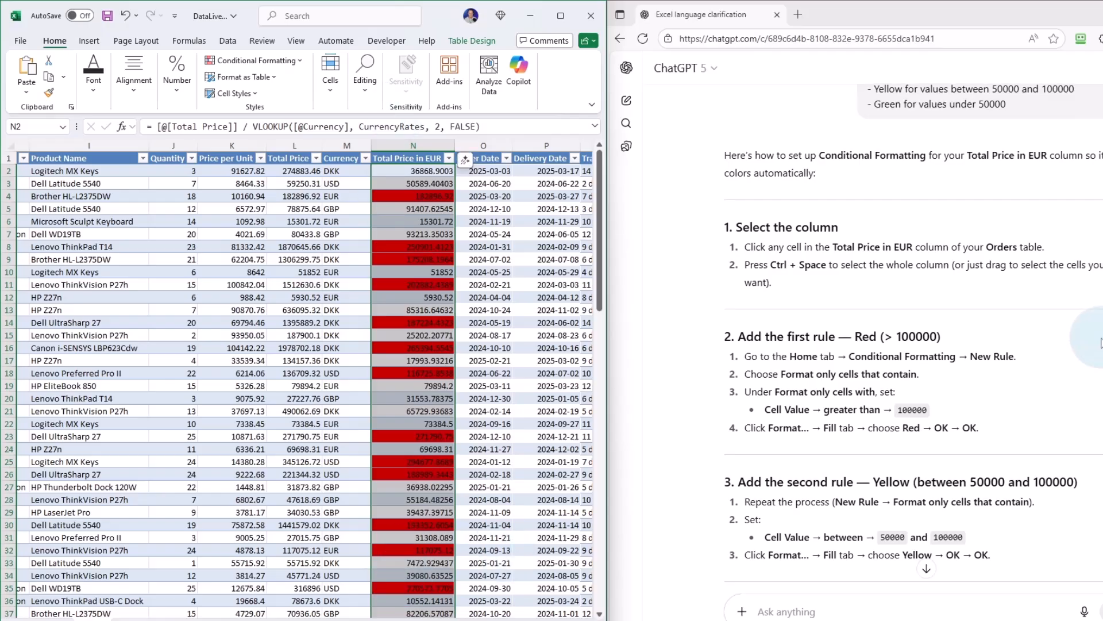
Create another conditional formatting rule on the Total Price in EUR column that formats only cells with a value between 50000 and 100000.
scroll(1101, 336, down, 6)
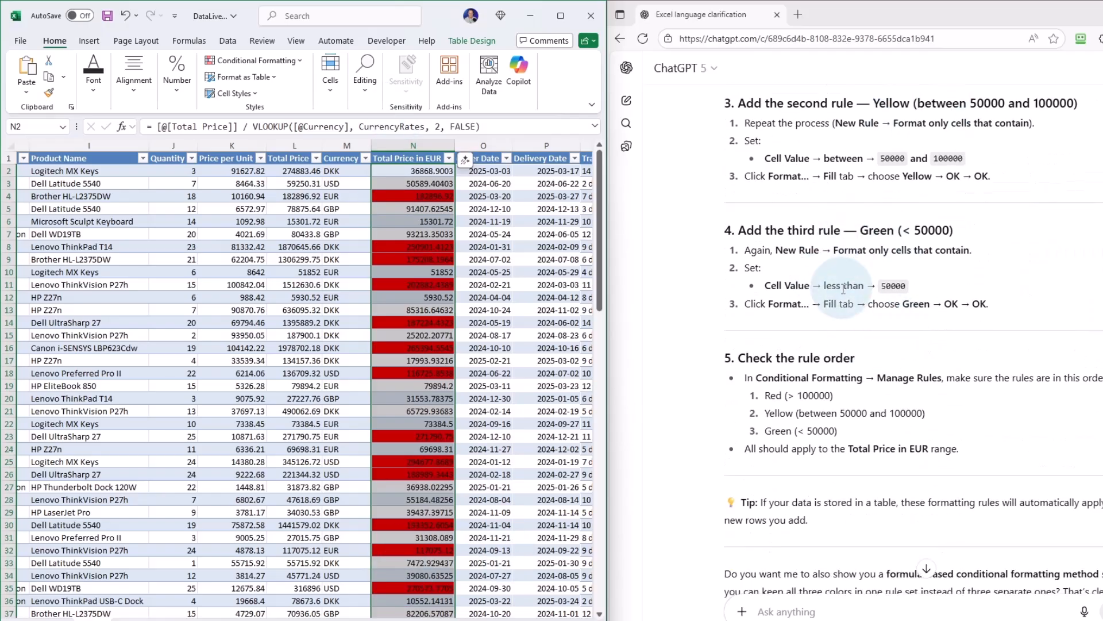
scroll(842, 290, up, 1)
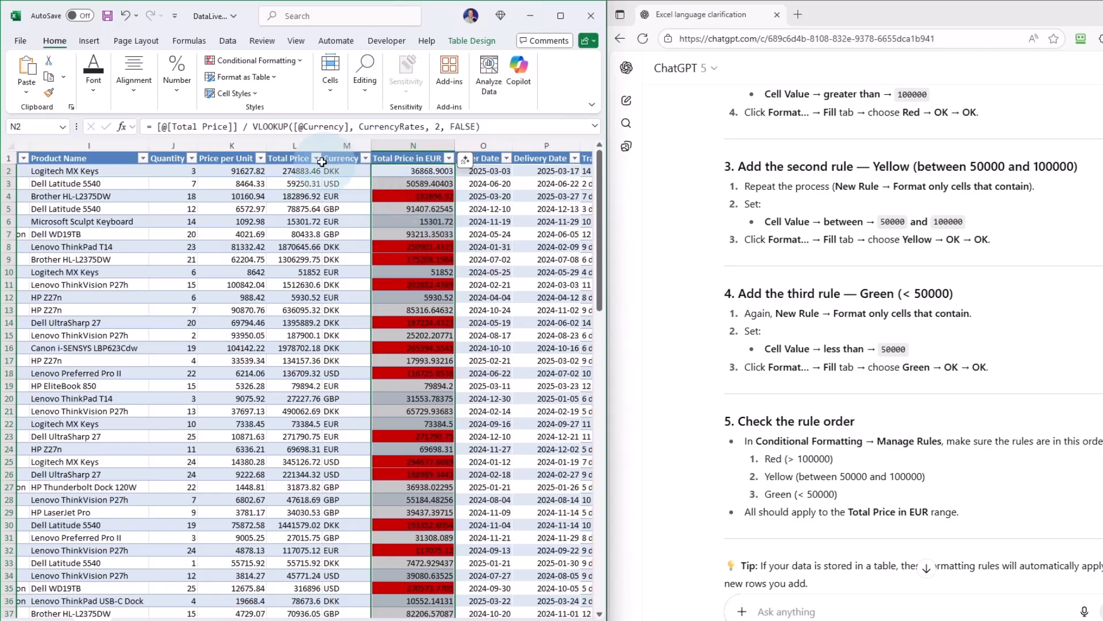
click(256, 60)
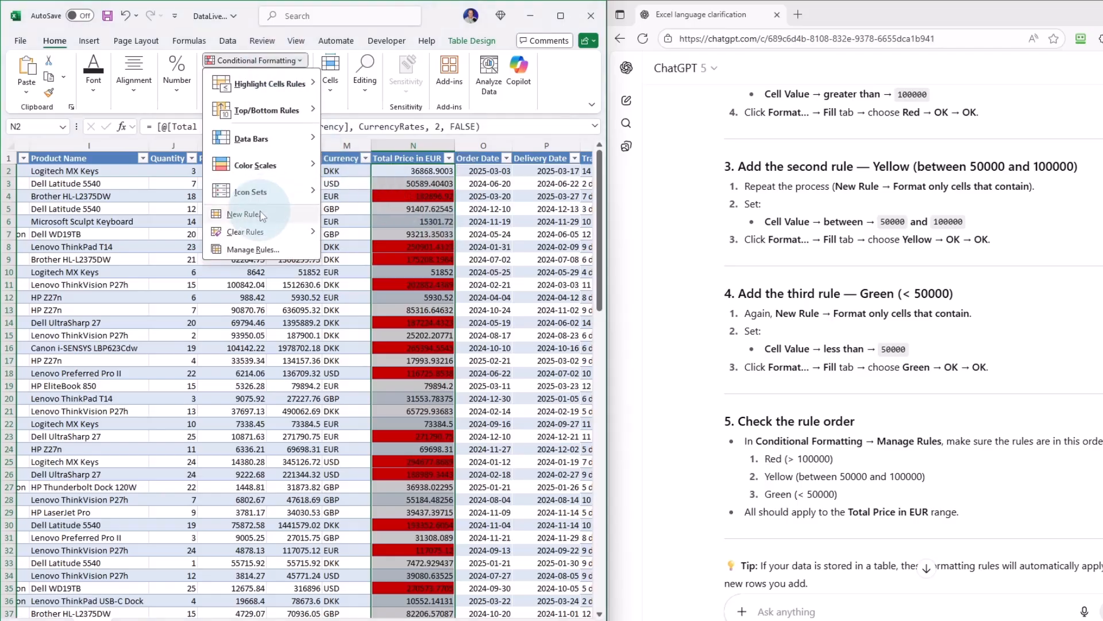
click(261, 215)
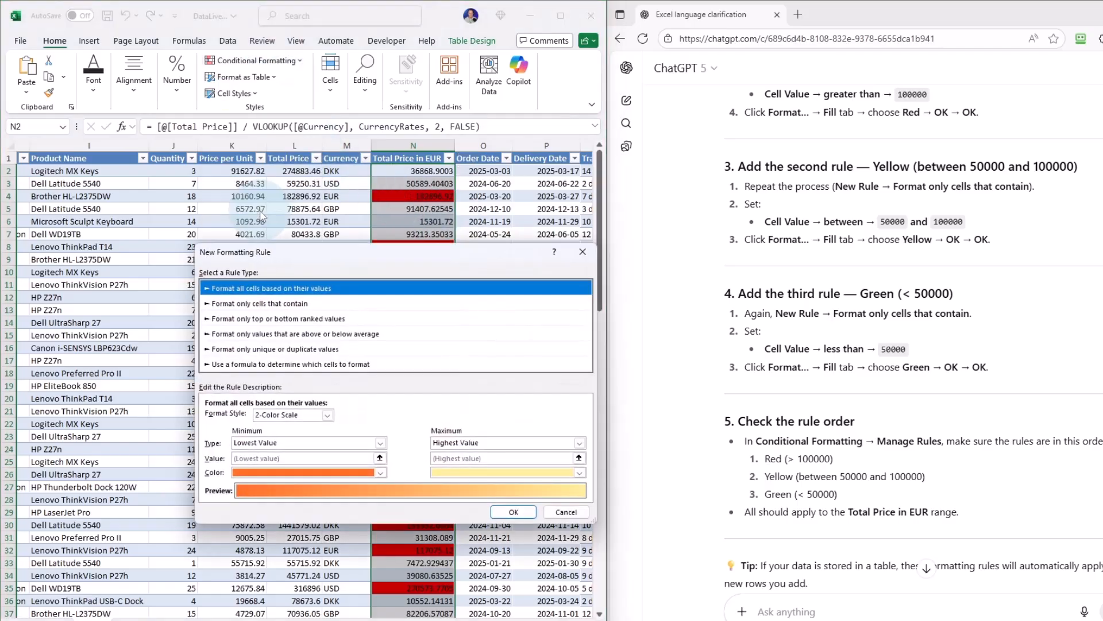
click(282, 304)
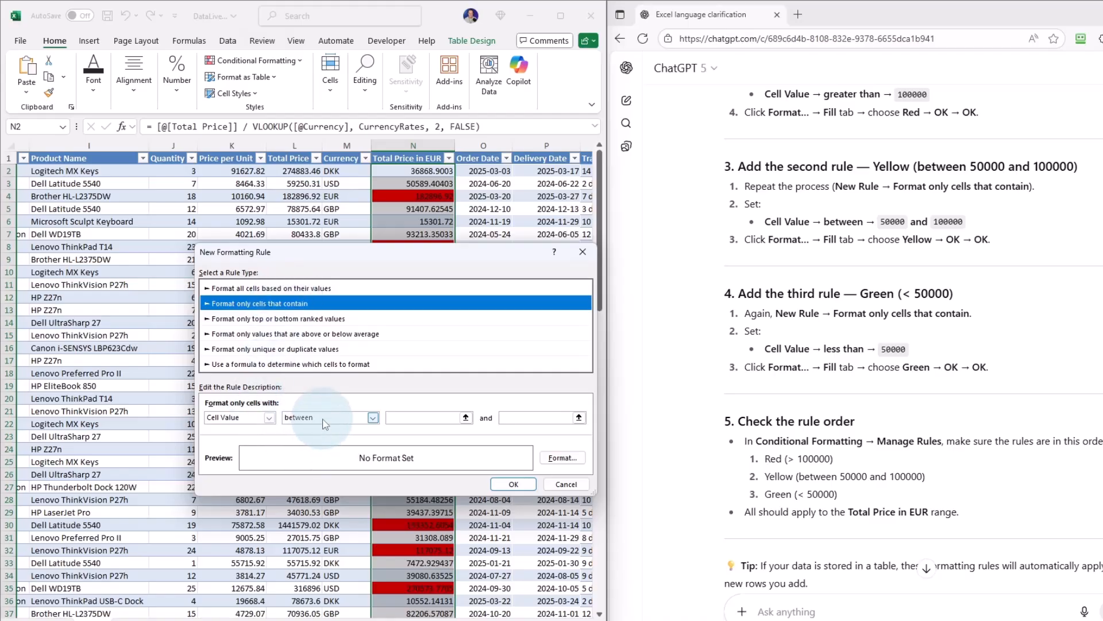
click(373, 418)
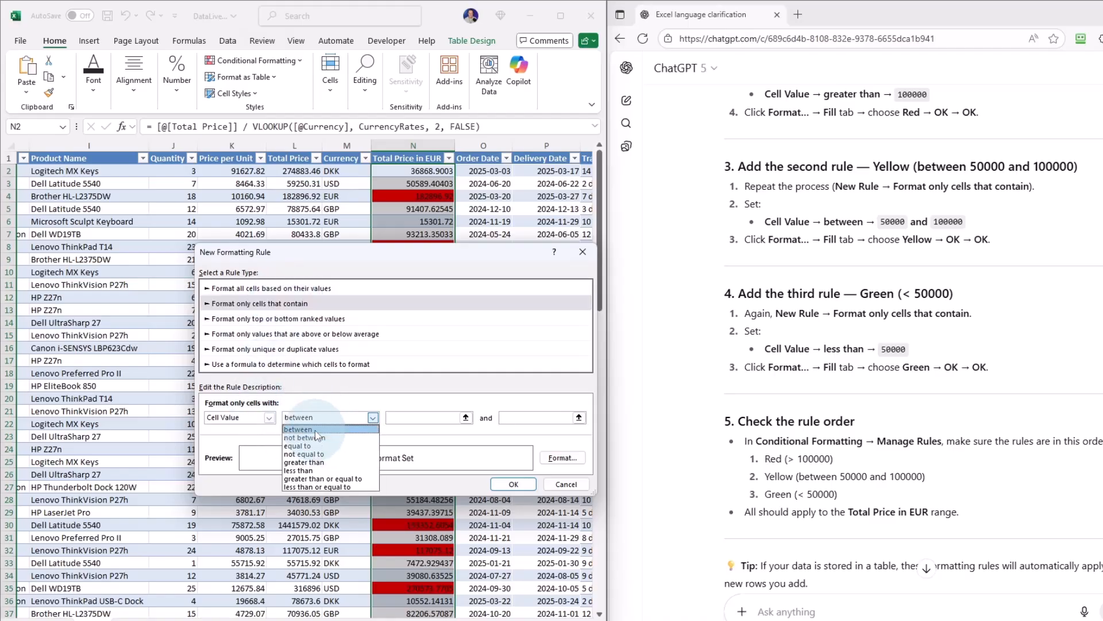
click(298, 429)
click(420, 417)
text(50000)
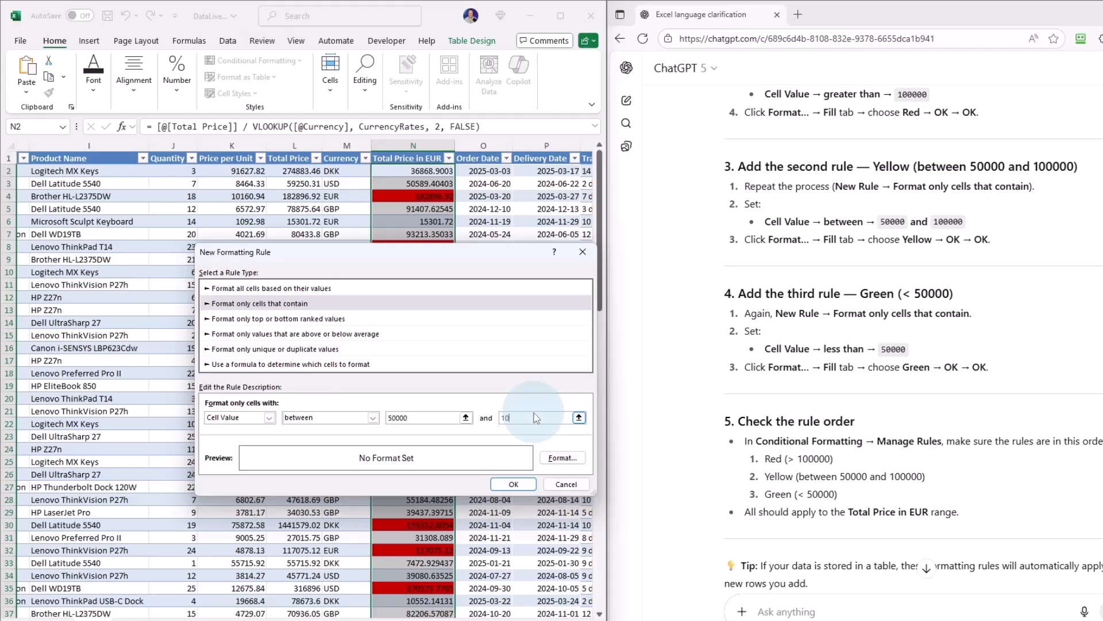
click(533, 418)
text(100000)
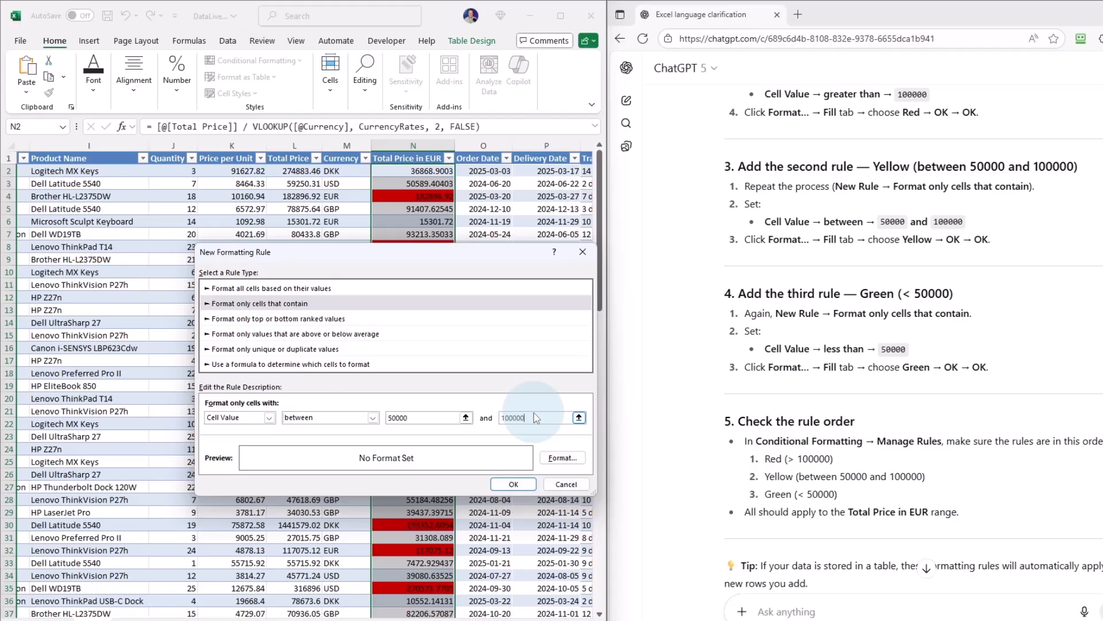
Give the 50000 to 100000 rule a yellow fill and apply it to the Total Price in EUR column.
click(563, 458)
click(284, 349)
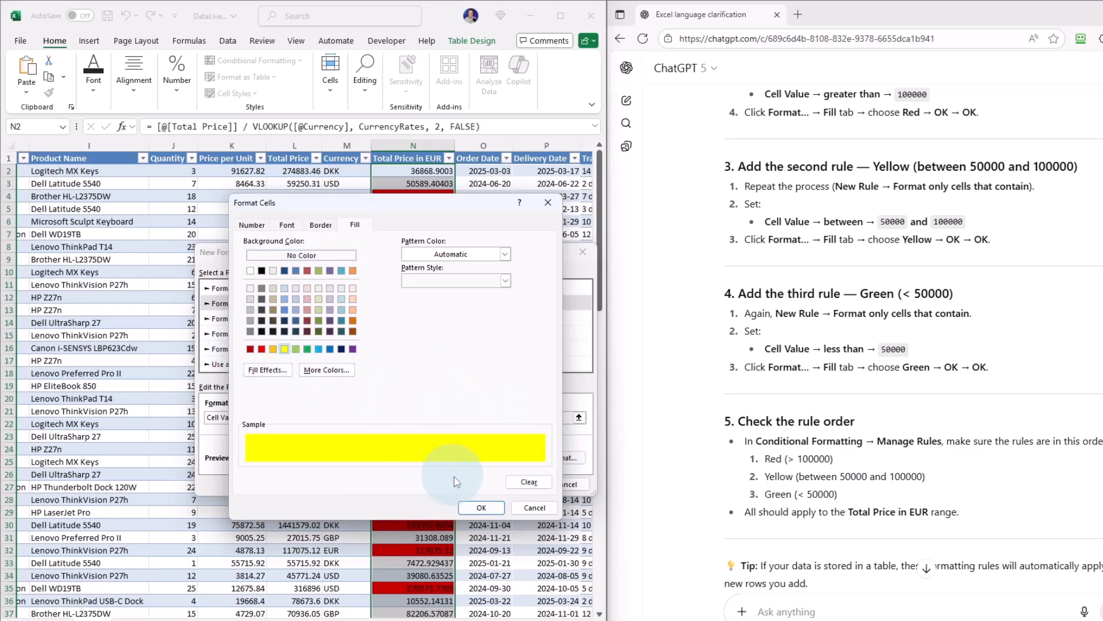
click(482, 507)
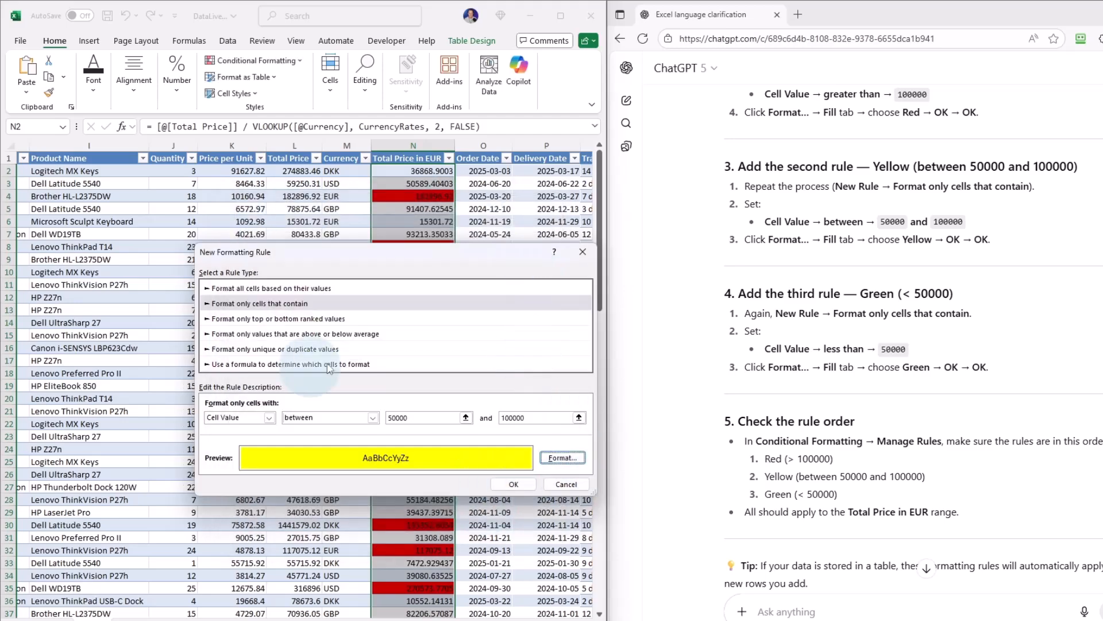
click(513, 484)
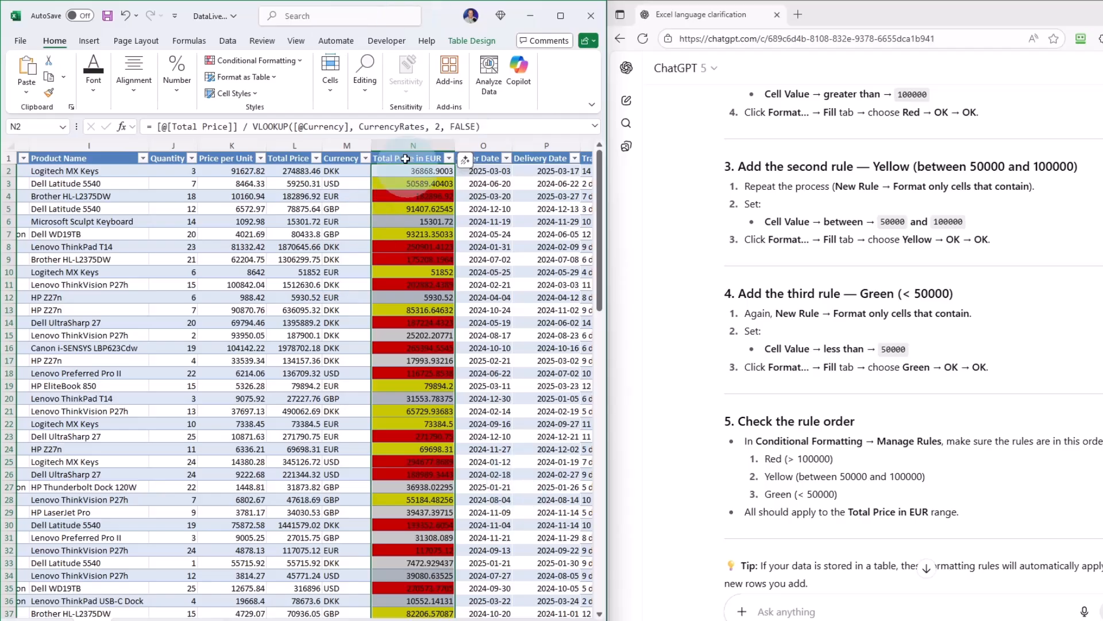
Create a third conditional formatting rule on the Total Price in EUR column for cells with a value less than 50000.
click(256, 60)
click(242, 215)
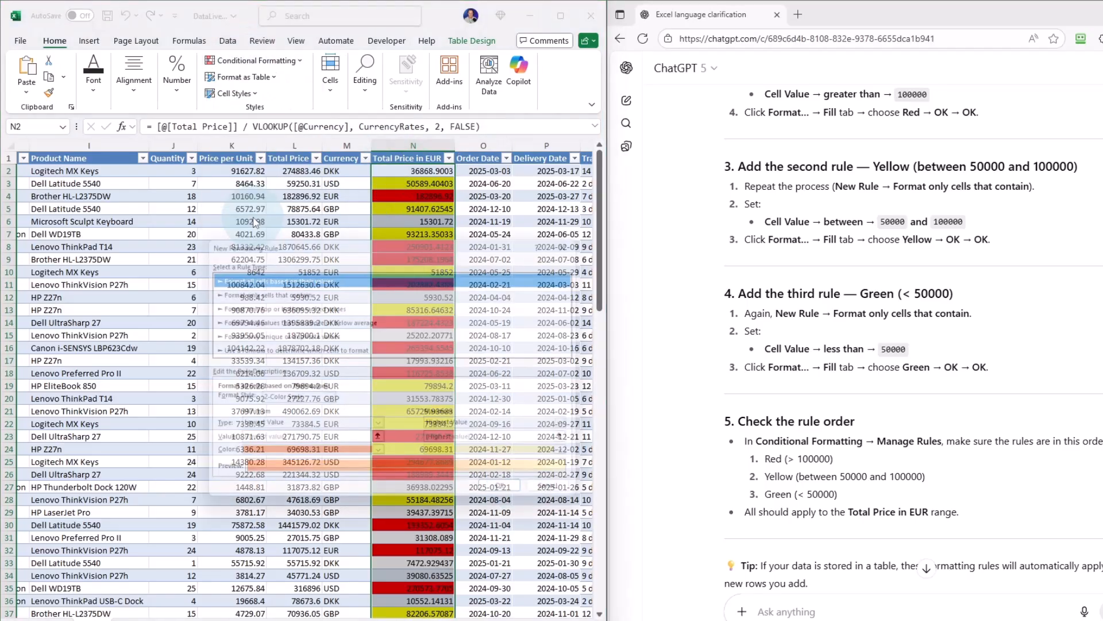
click(259, 289)
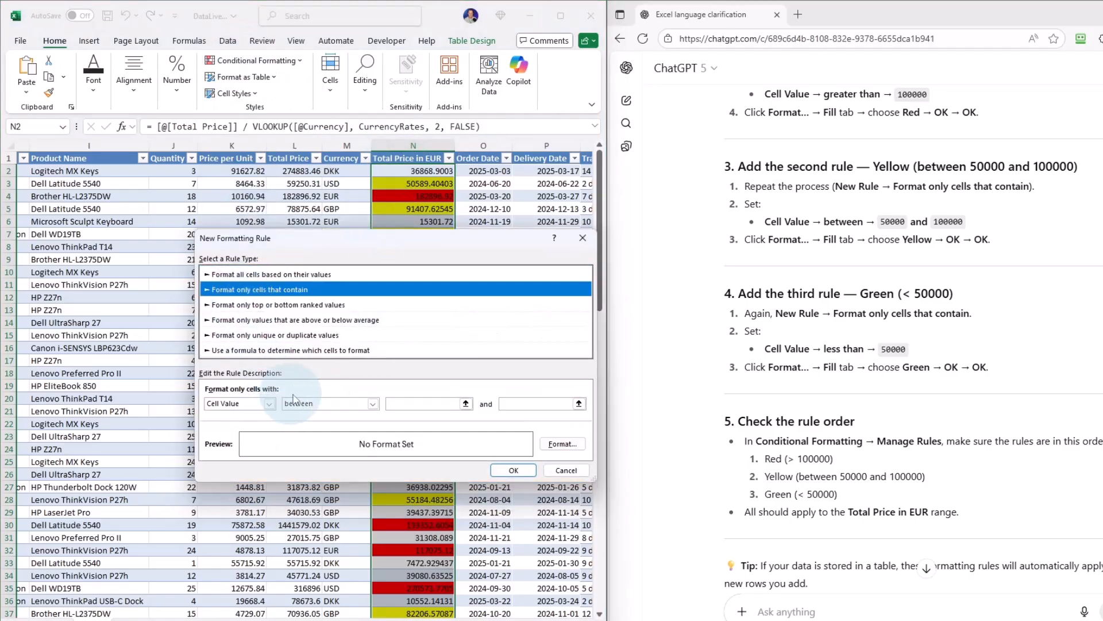
click(318, 404)
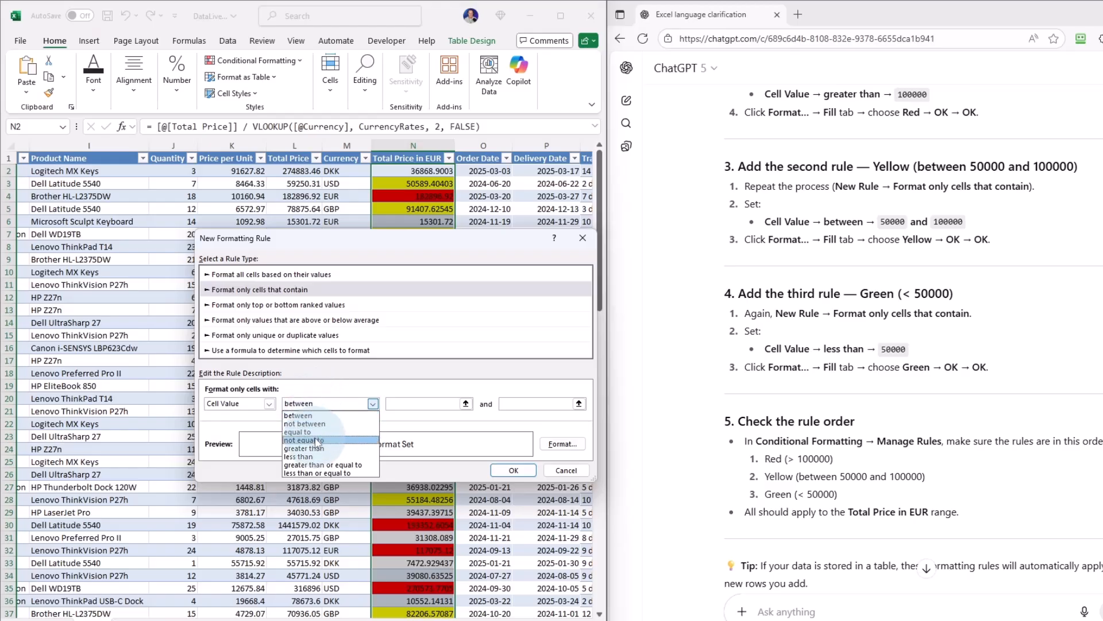
click(339, 456)
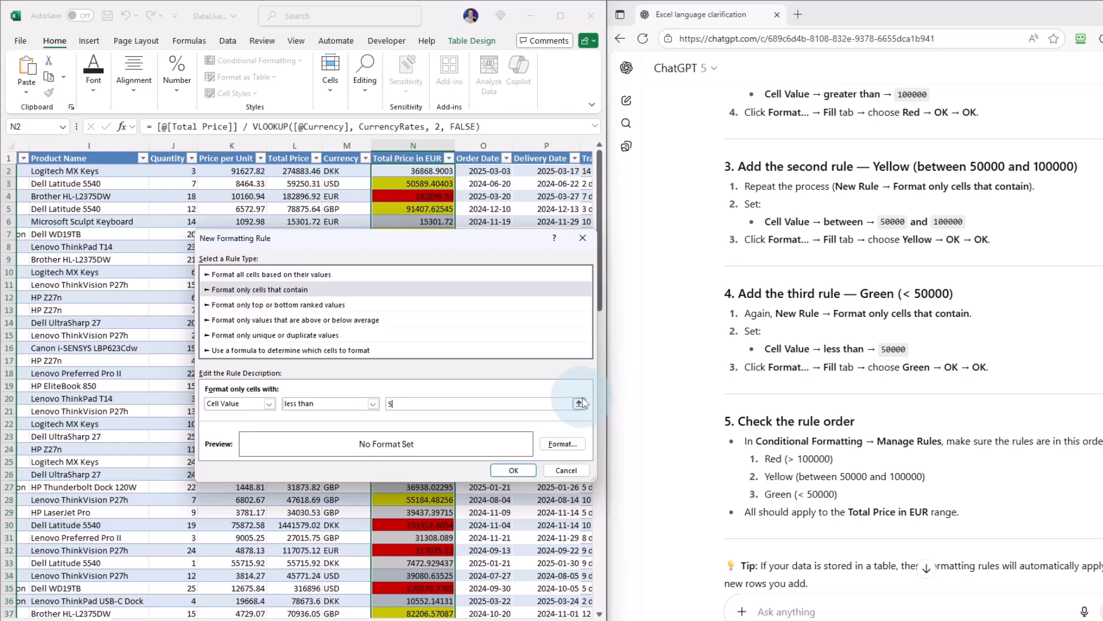
Give the less than 50000 rule a green fill and apply it to the Total Price in EUR column.
click(563, 444)
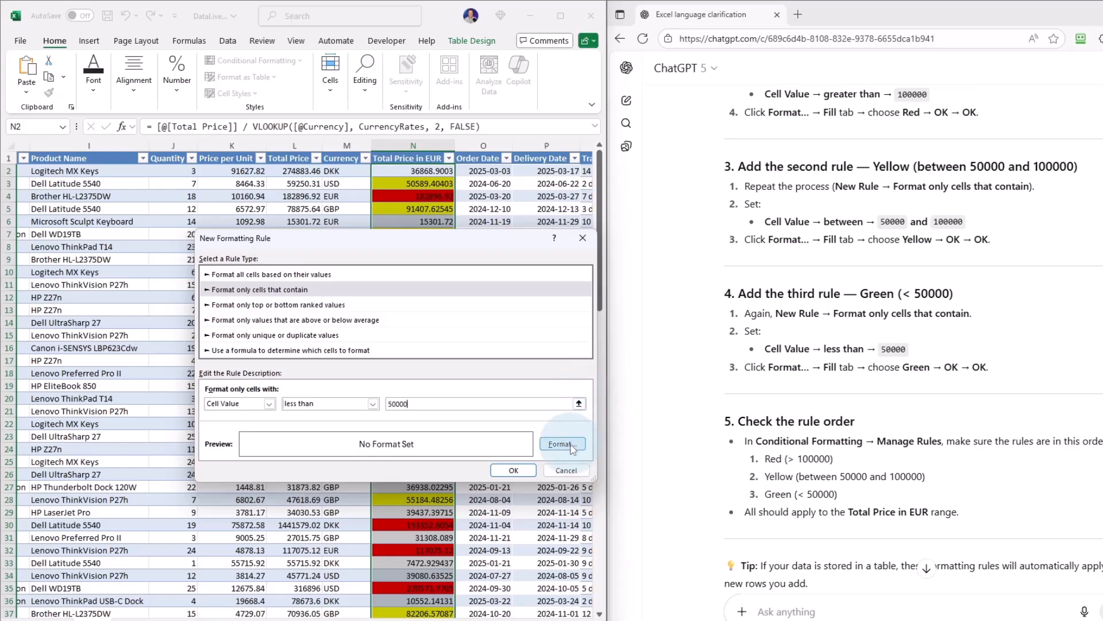
click(307, 335)
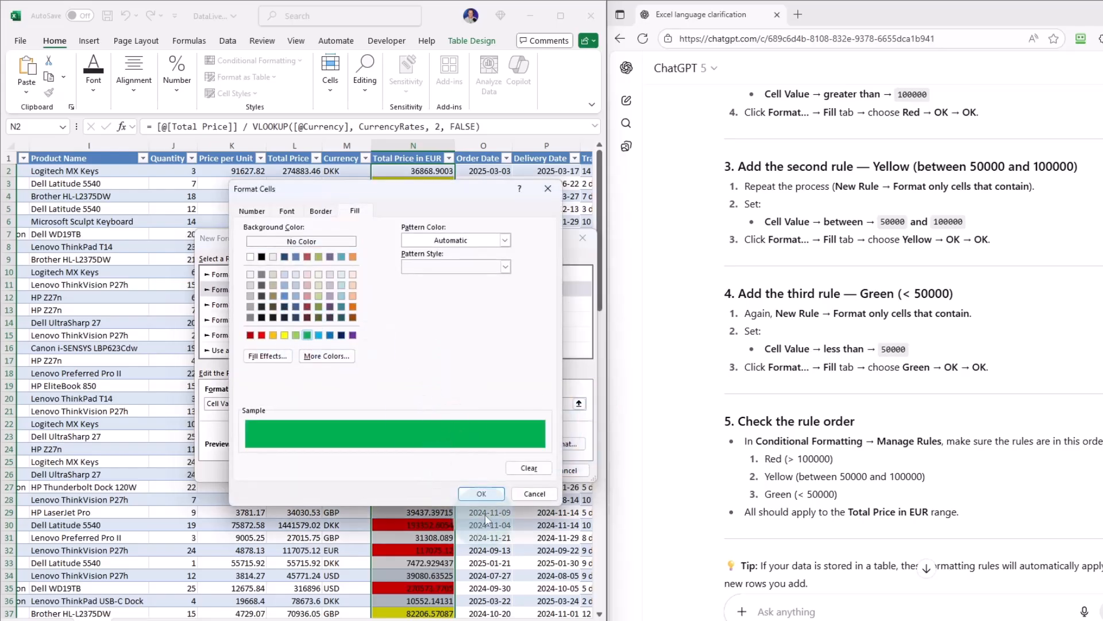
click(483, 493)
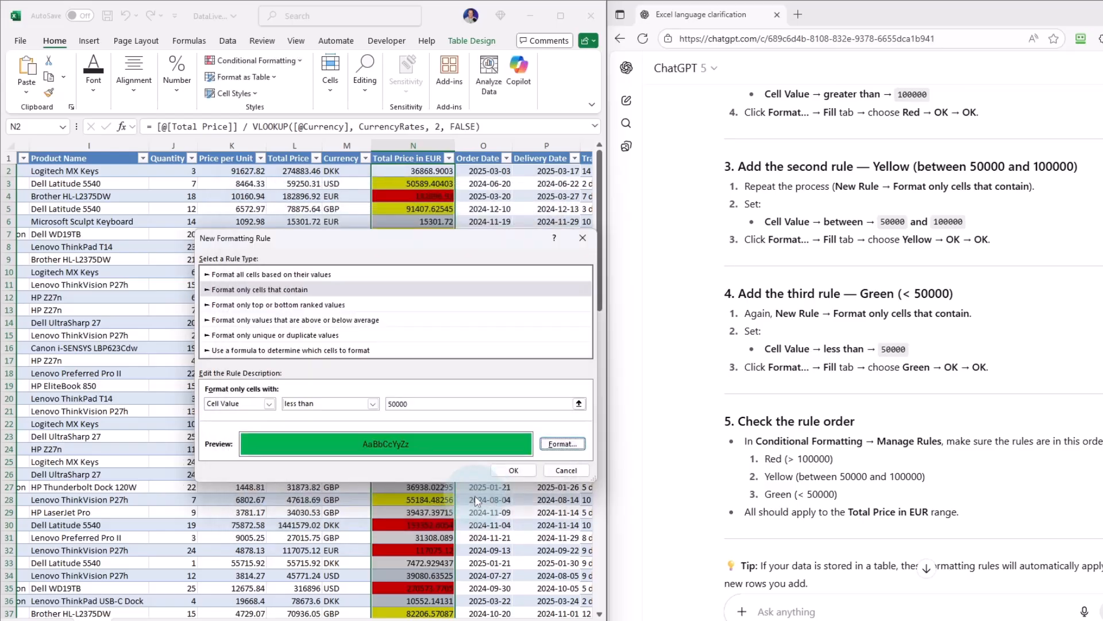
click(517, 472)
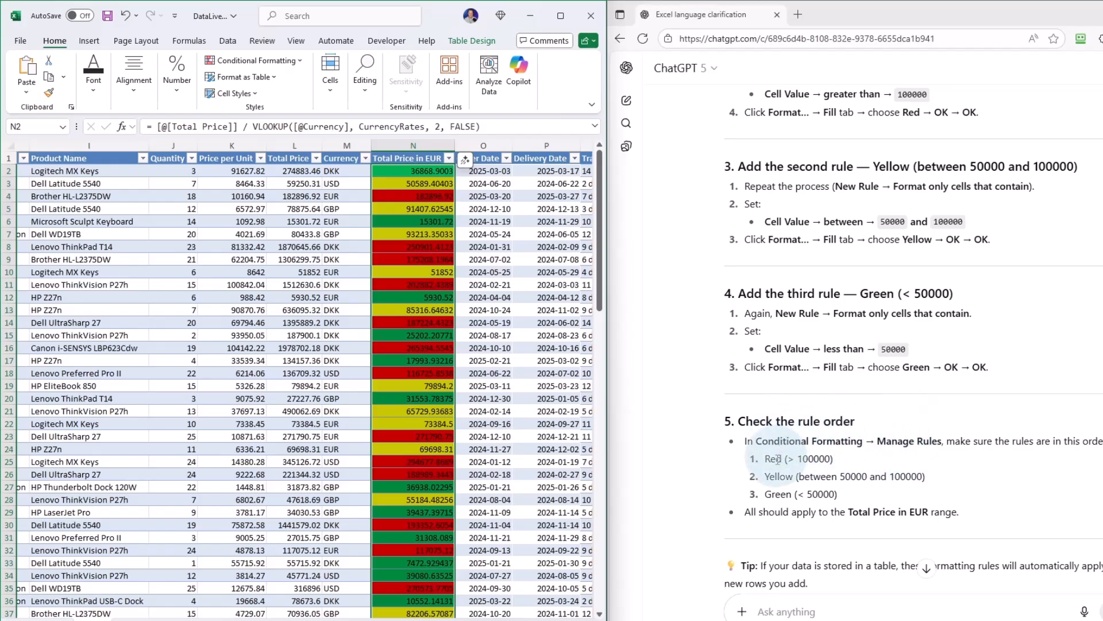
Open the Conditional Formatting Rules Manager and put the red rule for values over 100000 first in the rule order.
click(271, 62)
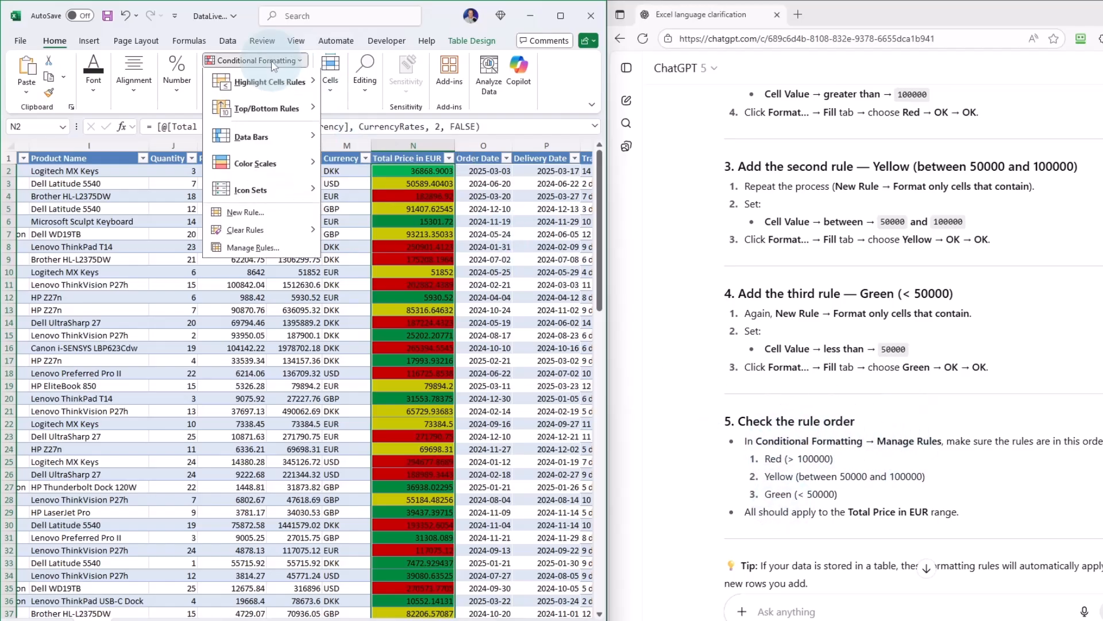
click(253, 250)
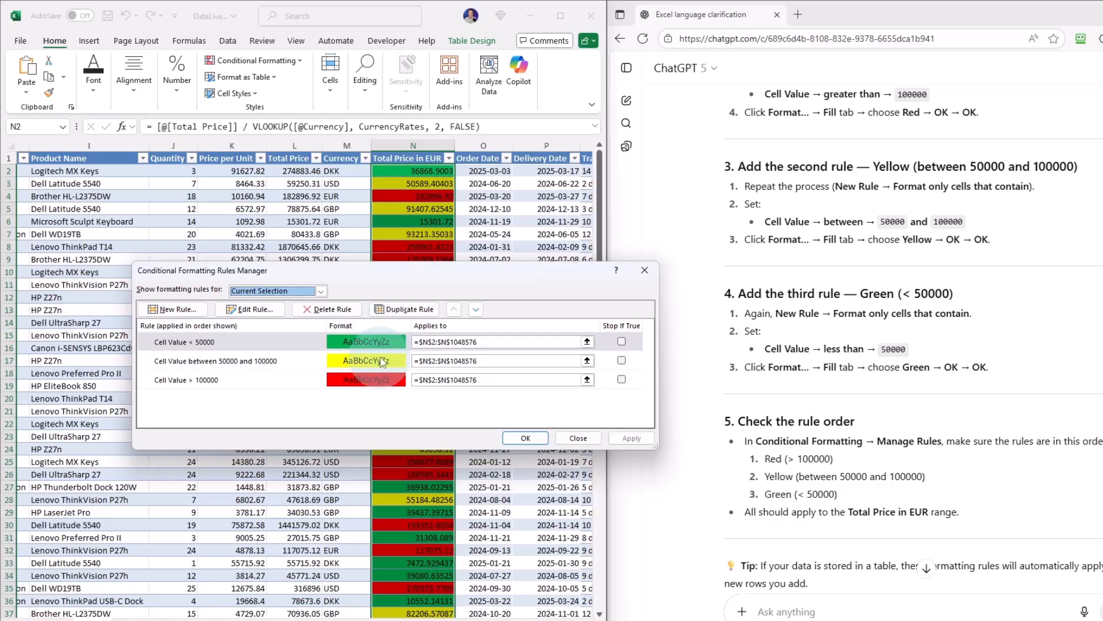
click(242, 380)
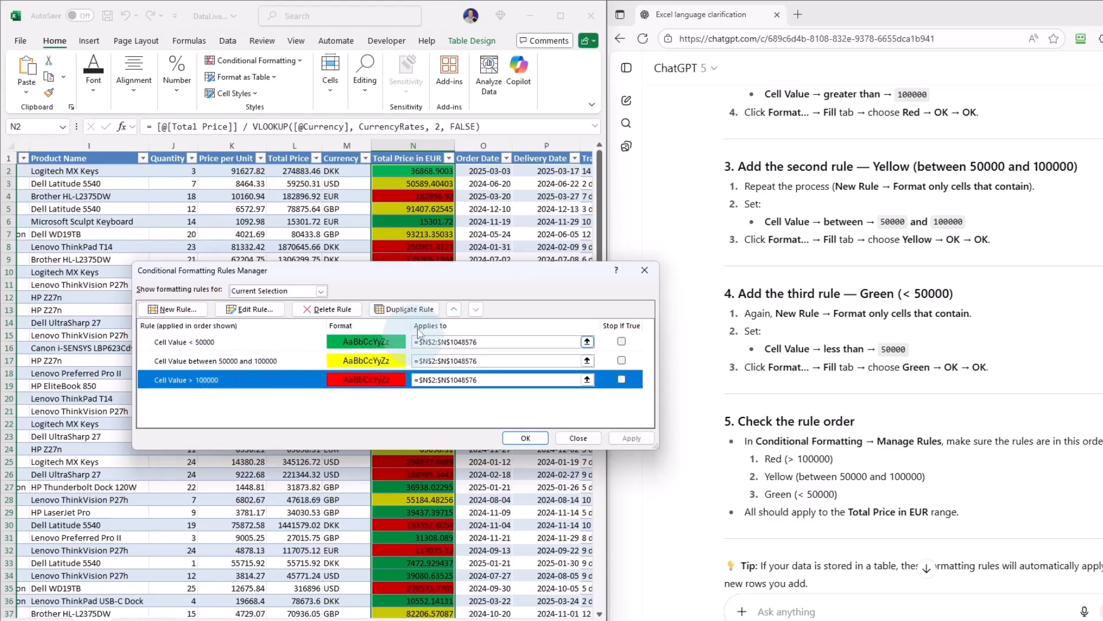
click(454, 310)
click(454, 311)
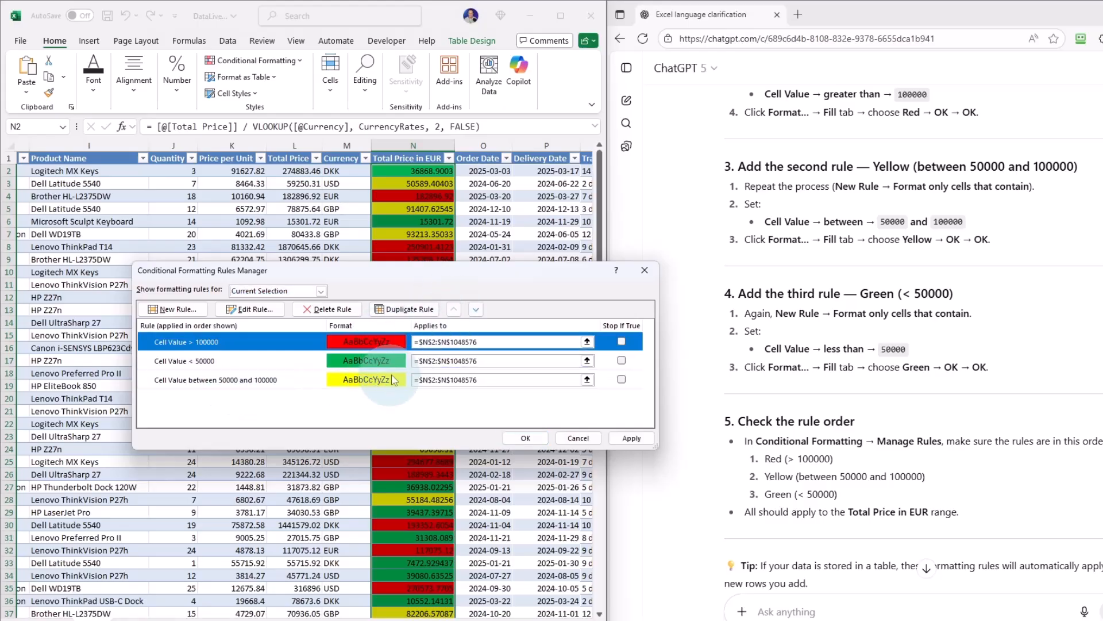
Place the green rule for values under 50000 last, below the yellow rule, and apply the new rule order.
click(236, 364)
click(476, 309)
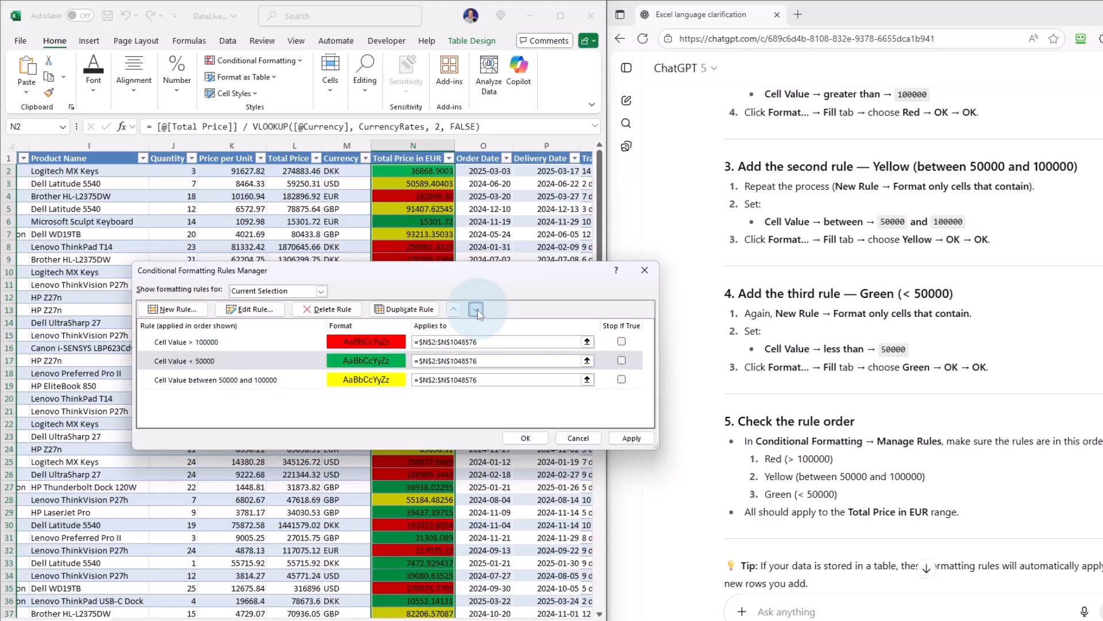
click(632, 438)
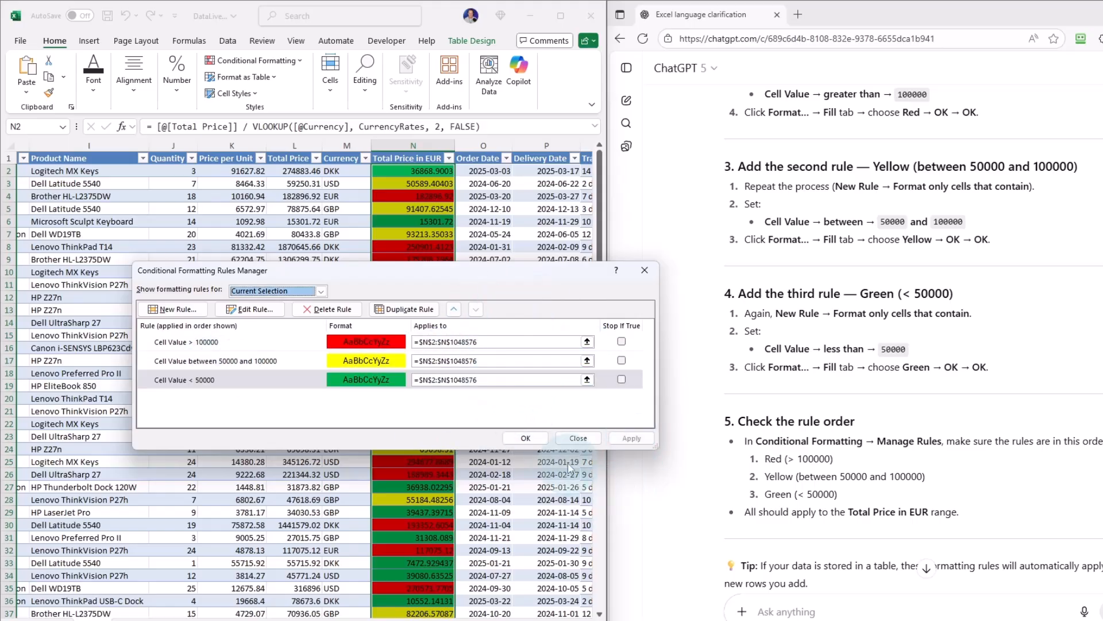
click(526, 438)
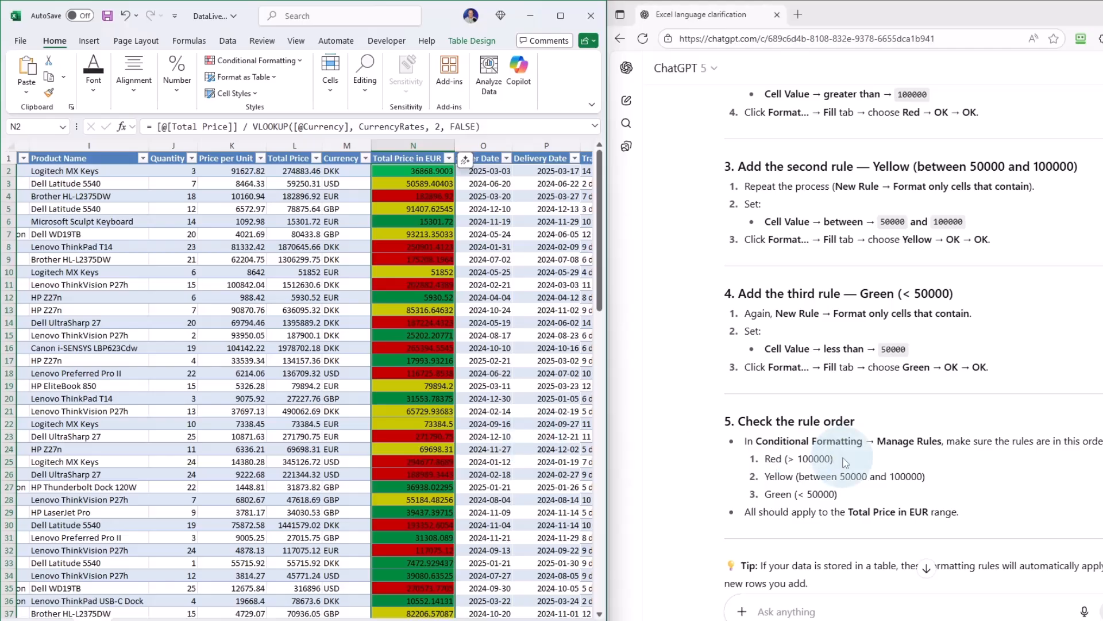
Switch to ChatGPT and send the follow-up question "Explain the reason for 5" about checking the rule order.
scroll(844, 458, down, 3)
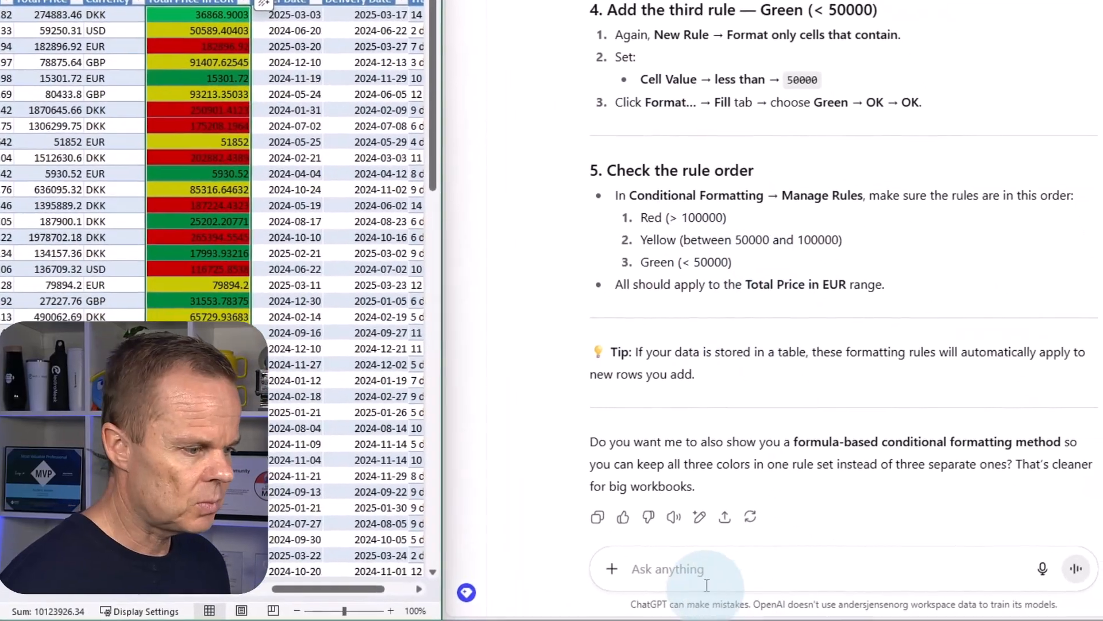
text(Explain the)
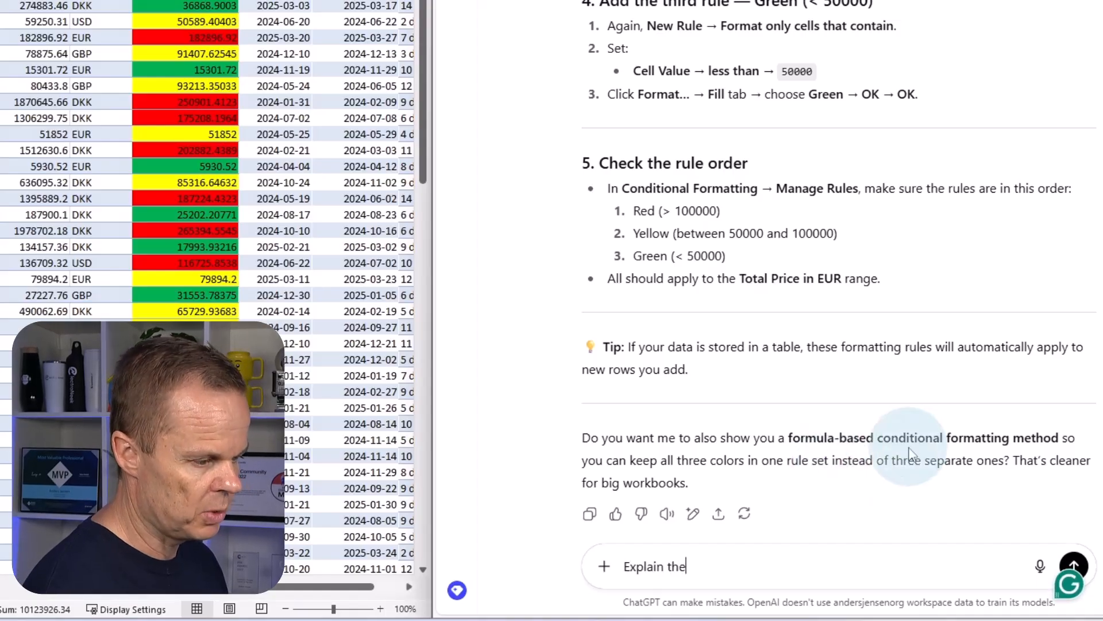
text( reason for 5)
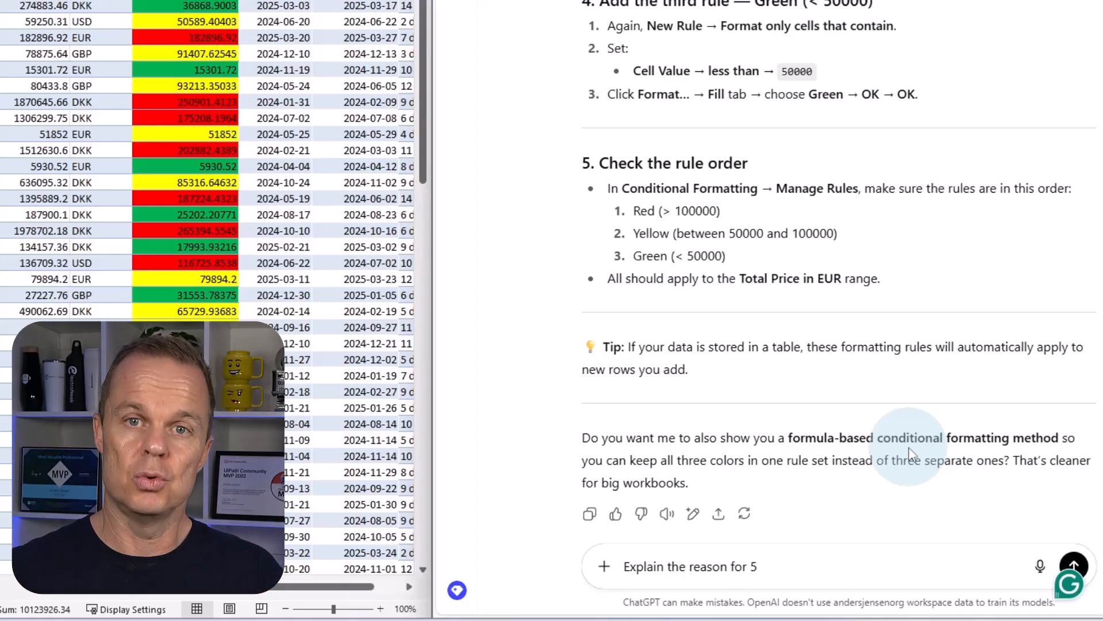
key(Return)
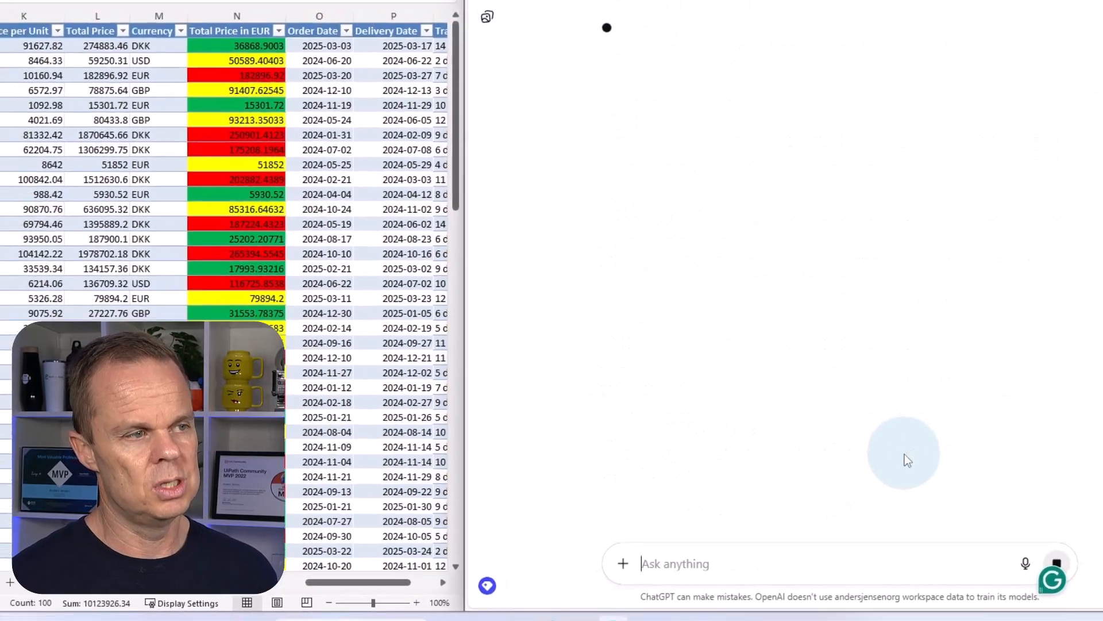
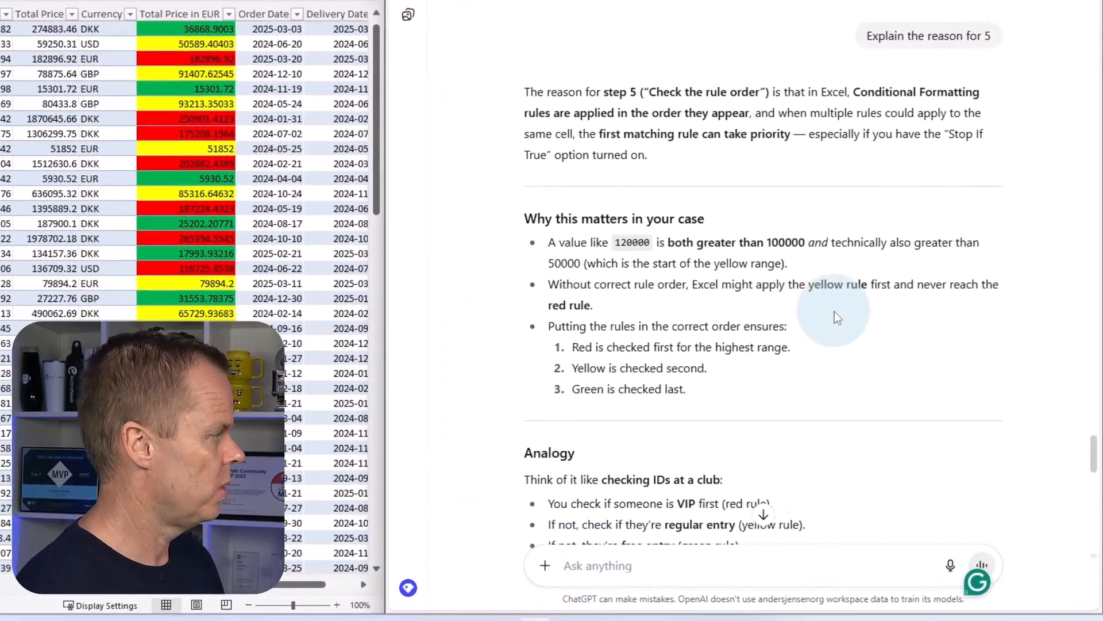
Ask ChatGPT how to create a donut chart showing the sum of the Total Price column grouped into Currency in the Excel table.
text(Two)
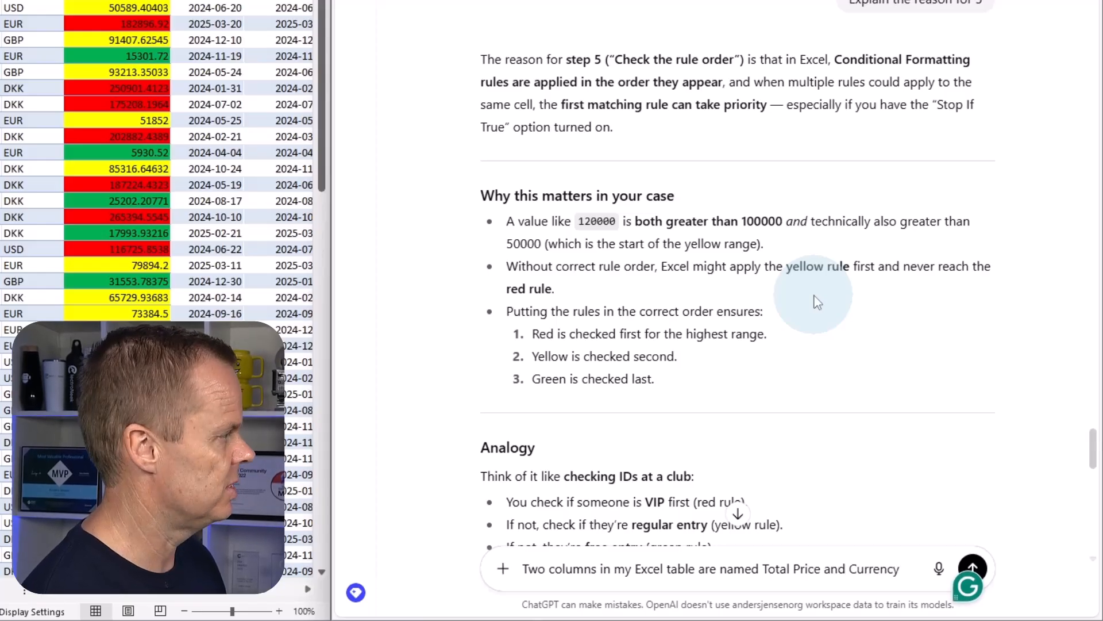
text(How do I cr)
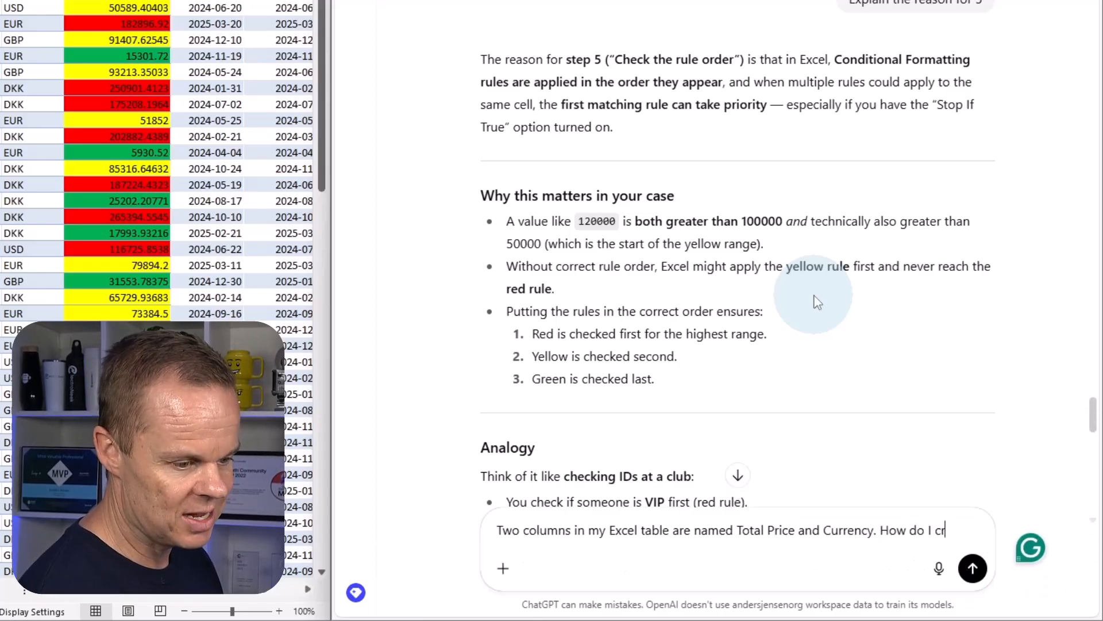
text(eate a donut chart showing the sum of the Total Price column grouped into Currency?)
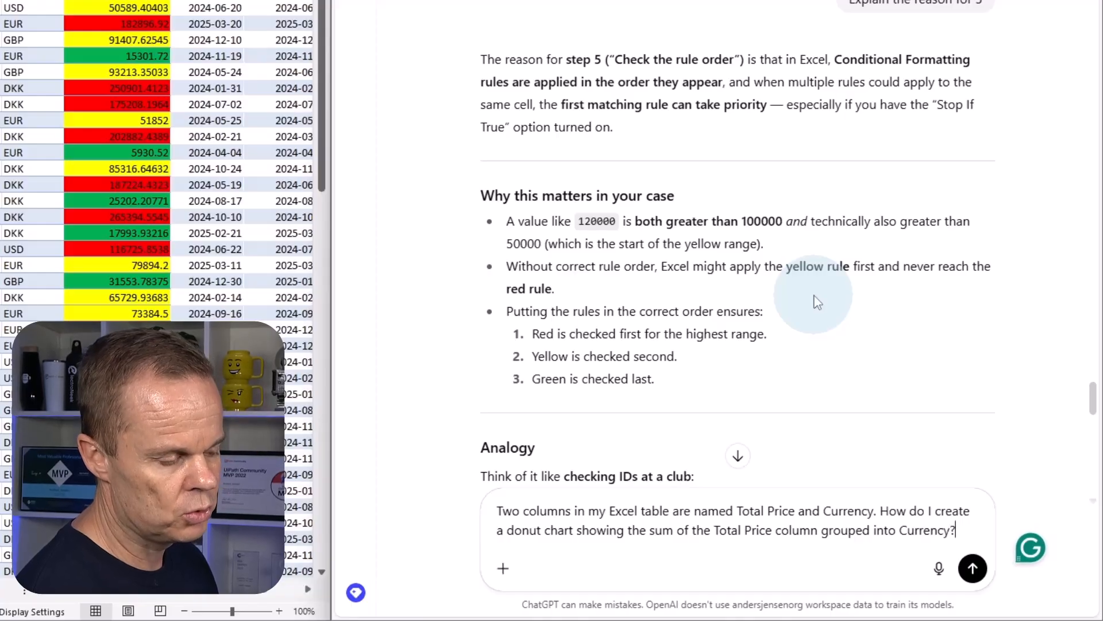
key(Return)
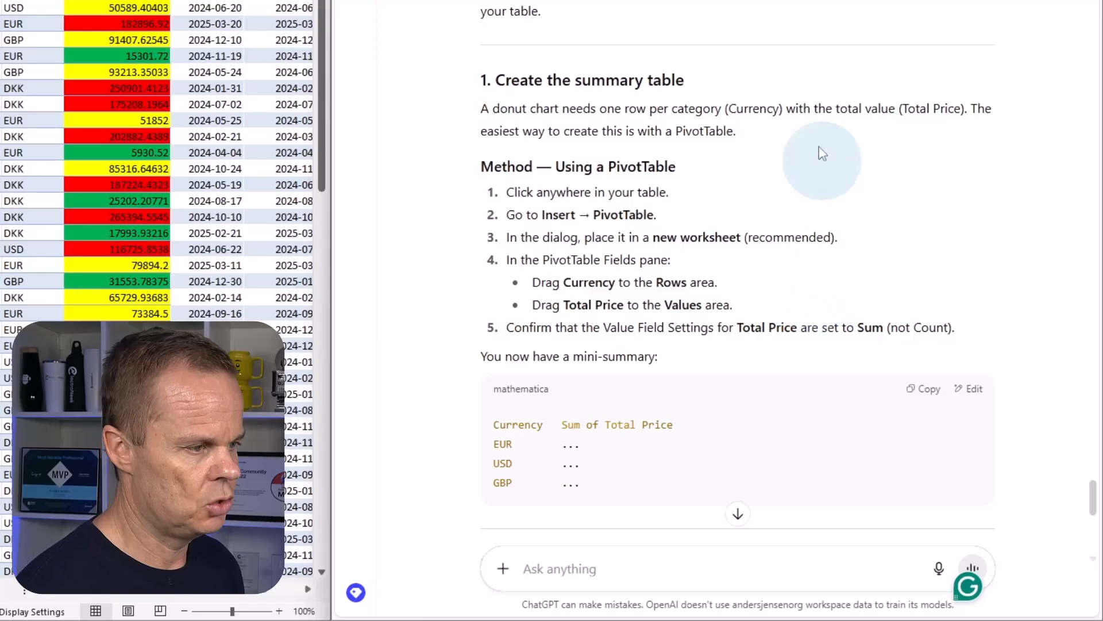
Review the summary table instructions, switch to Excel and insert a PivotTable from the Orders table on a new worksheet.
scroll(555, 282, down, 4)
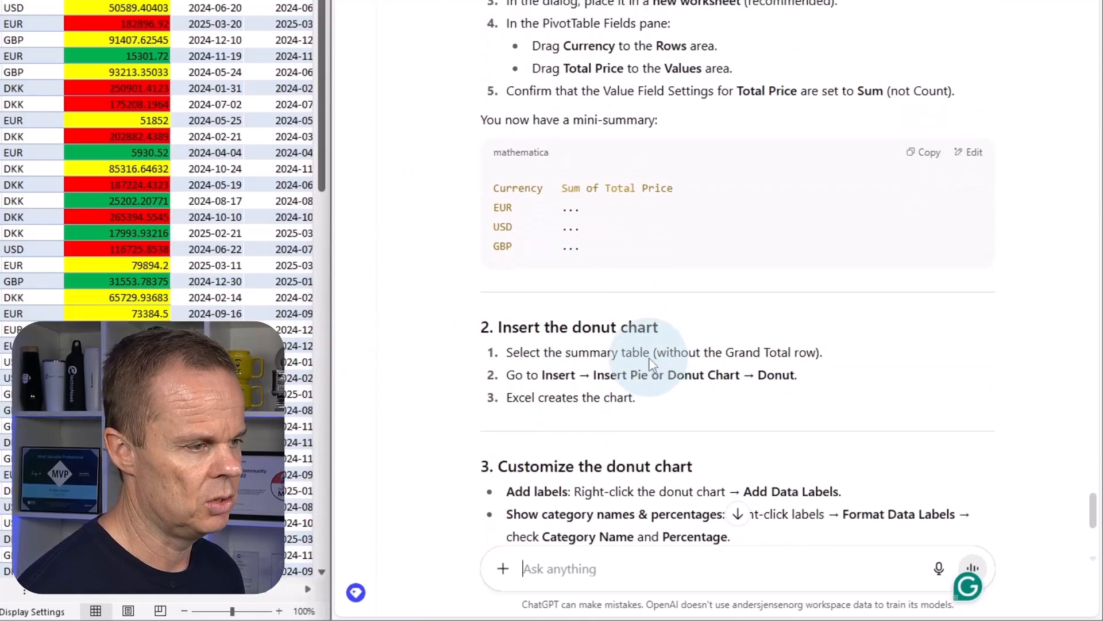
scroll(652, 359, up, 3)
scroll(632, 262, down, 10)
scroll(633, 261, up, 8)
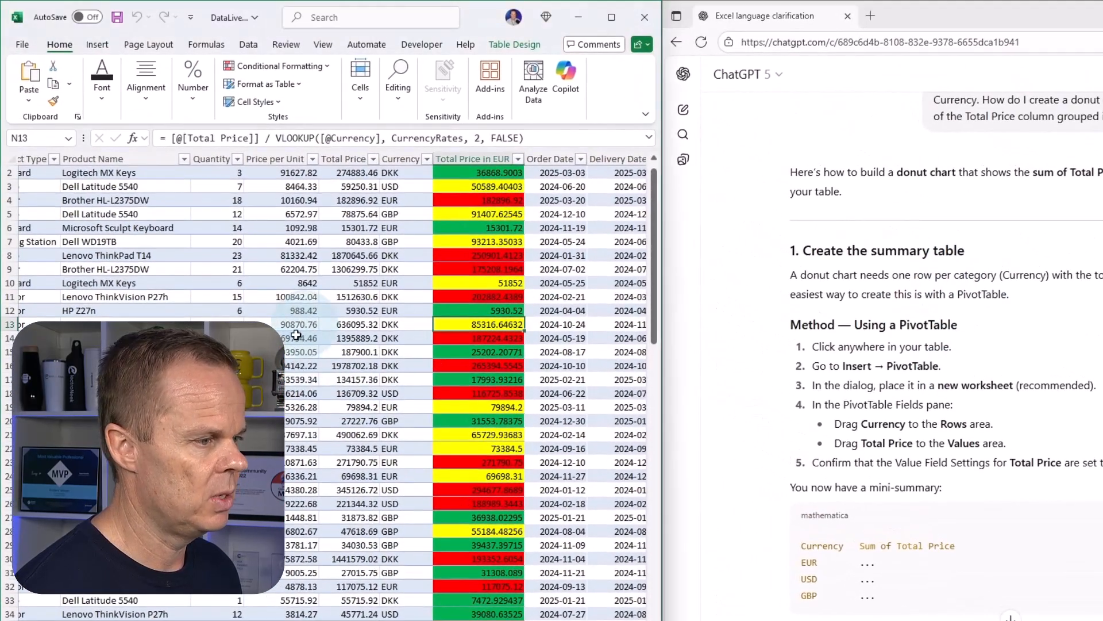
click(299, 335)
click(99, 44)
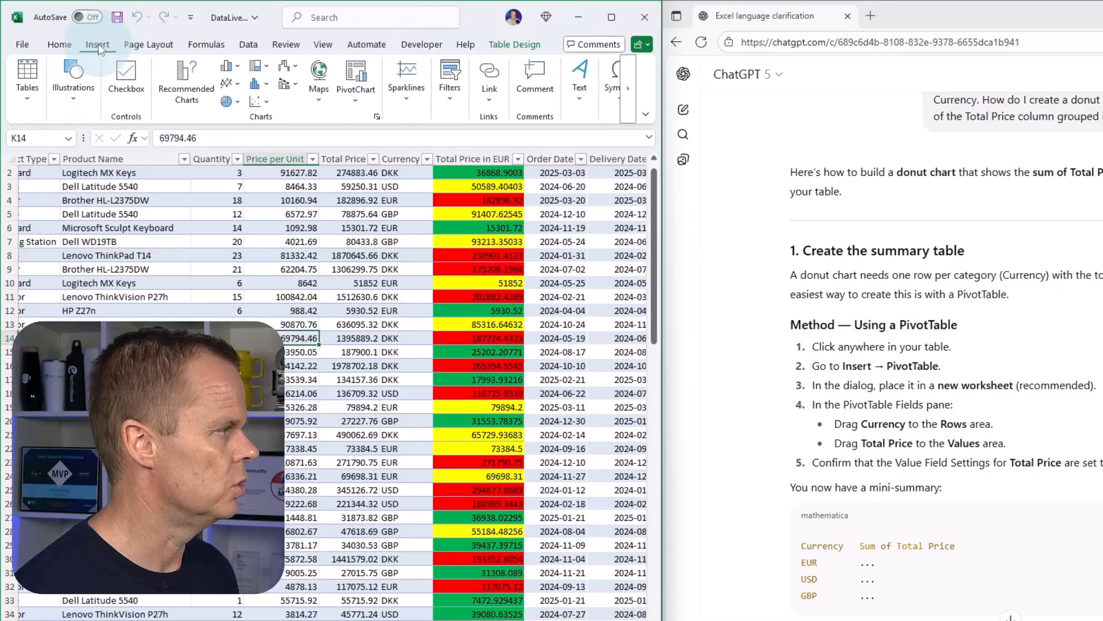
click(27, 99)
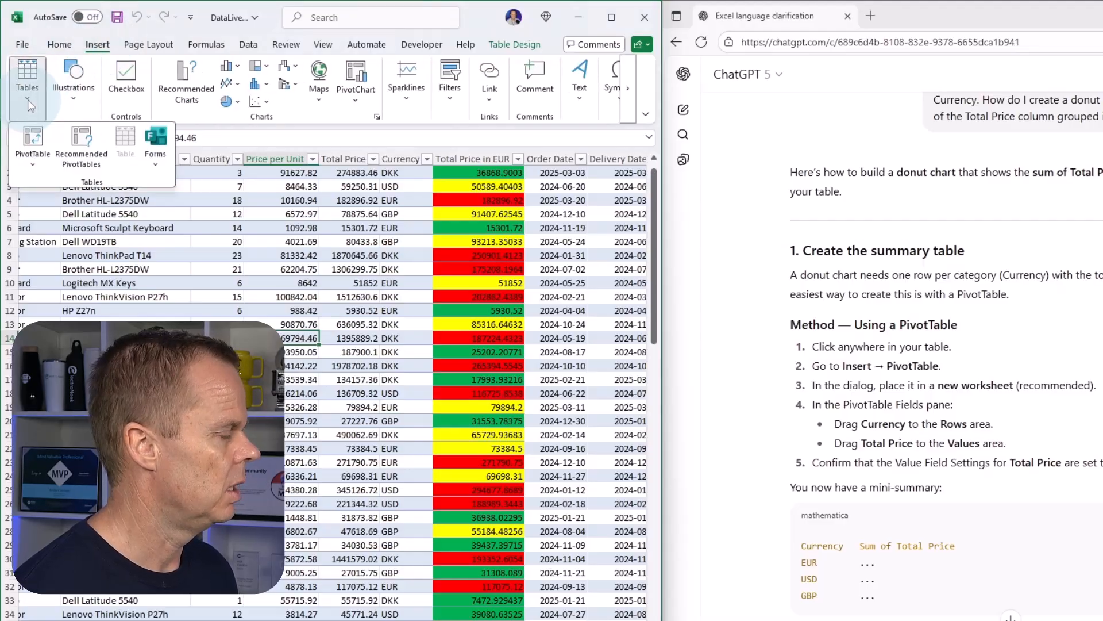
click(34, 148)
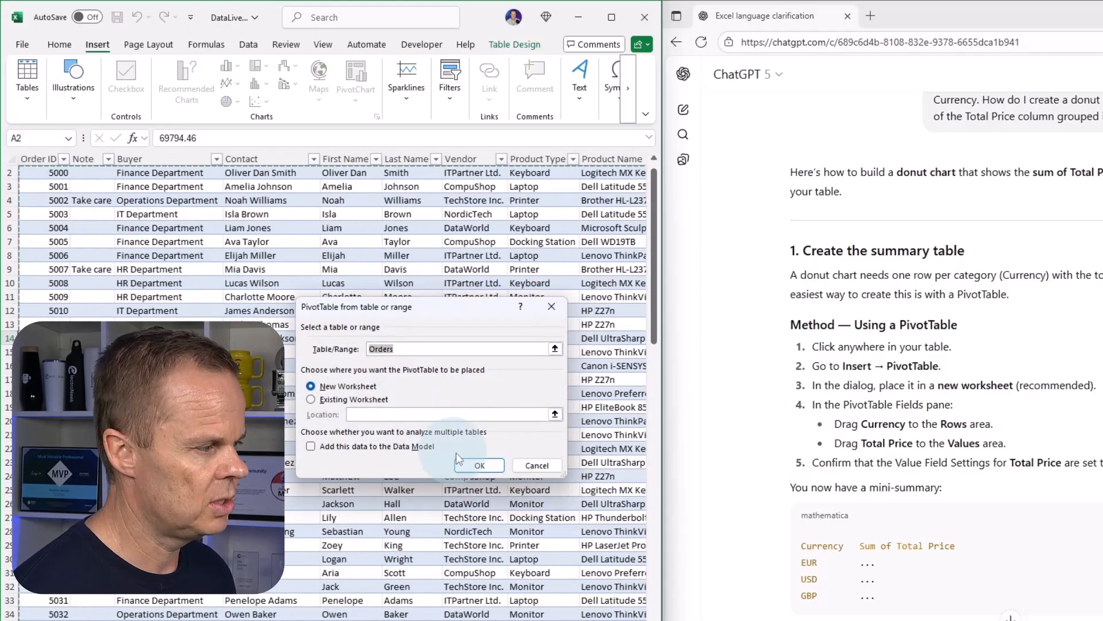
click(468, 464)
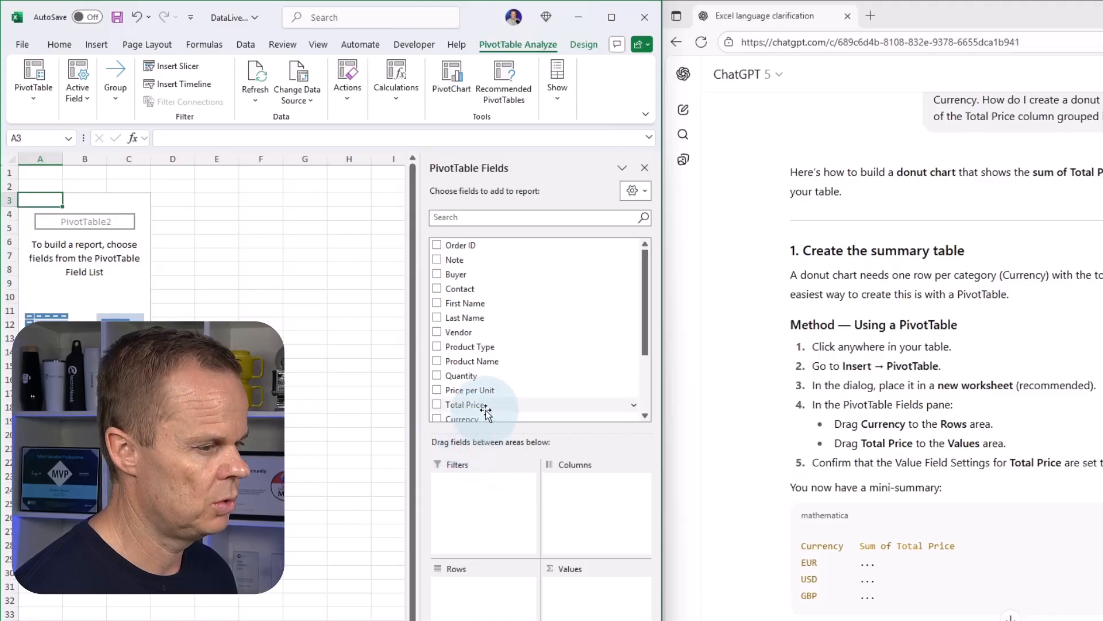
Build the PivotTable with Currency as rows and the sum of Total Price as values.
scroll(480, 387, down, 1)
drag(479, 388, 490, 584)
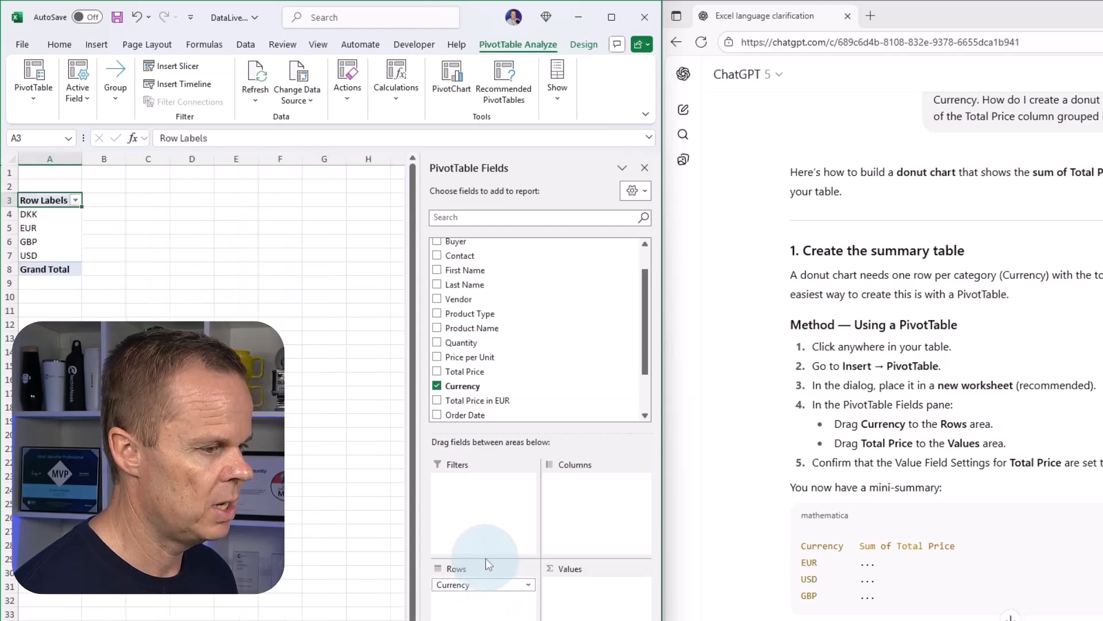
scroll(500, 350, down, 1)
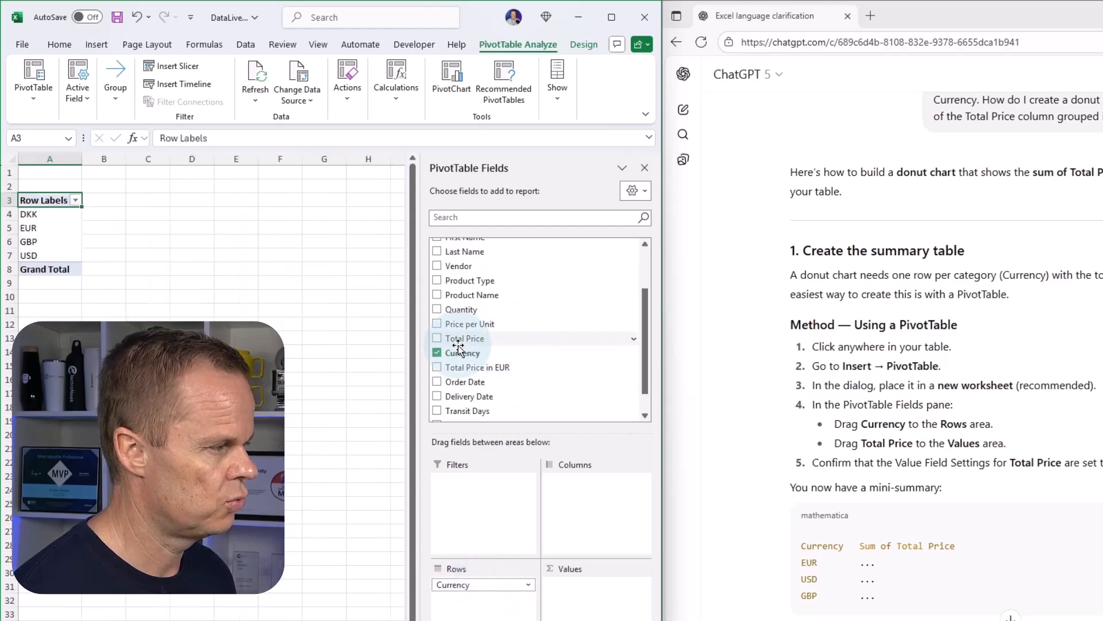
drag(465, 339, 587, 603)
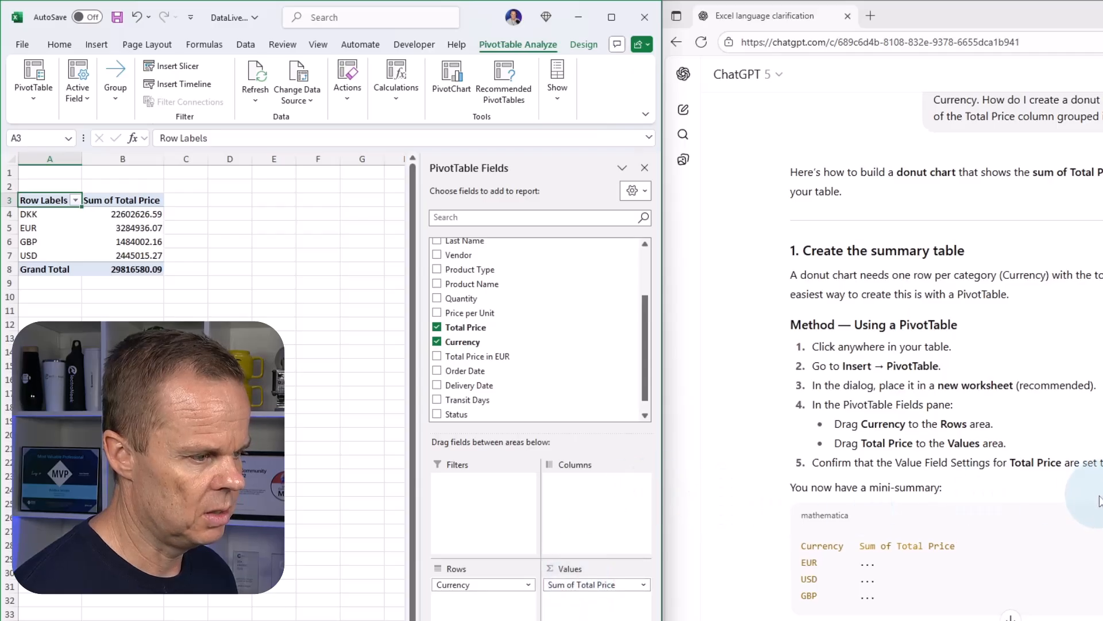
Insert a 2-D pie chart from the currency summary in A3:B7, leaving out the Grand Total row.
scroll(1099, 500, down, 1)
scroll(1098, 500, down, 3)
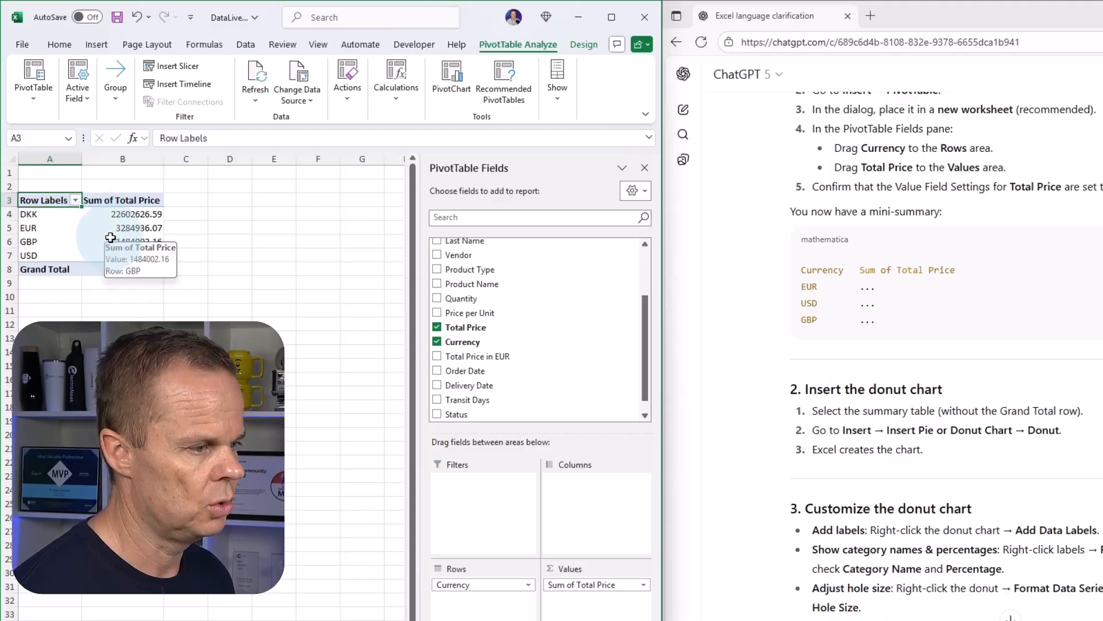
drag(36, 199, 146, 255)
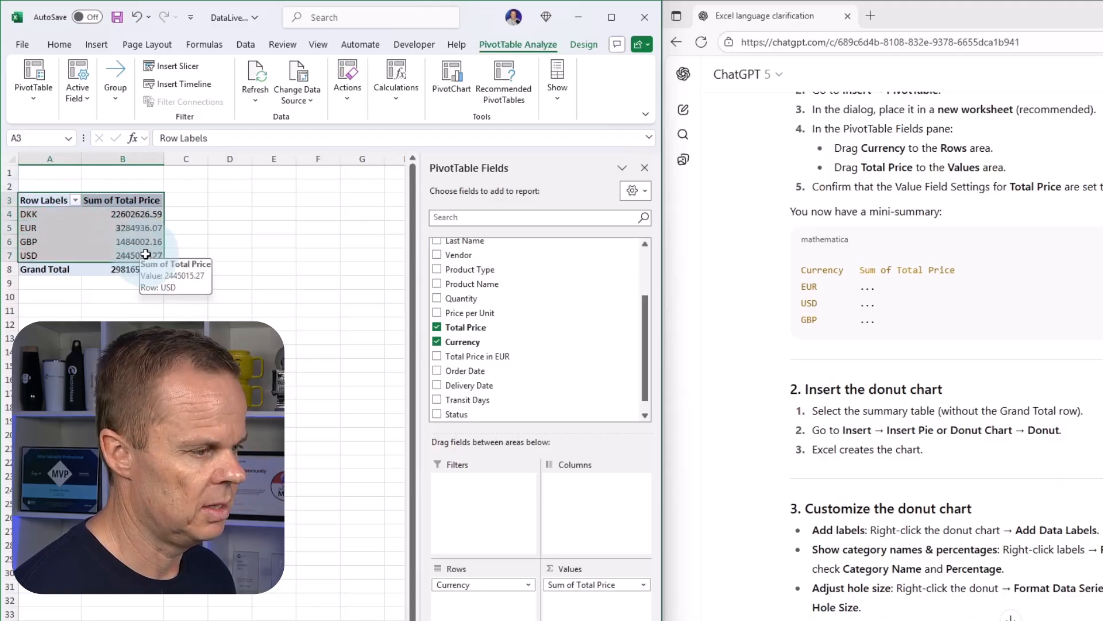
click(87, 45)
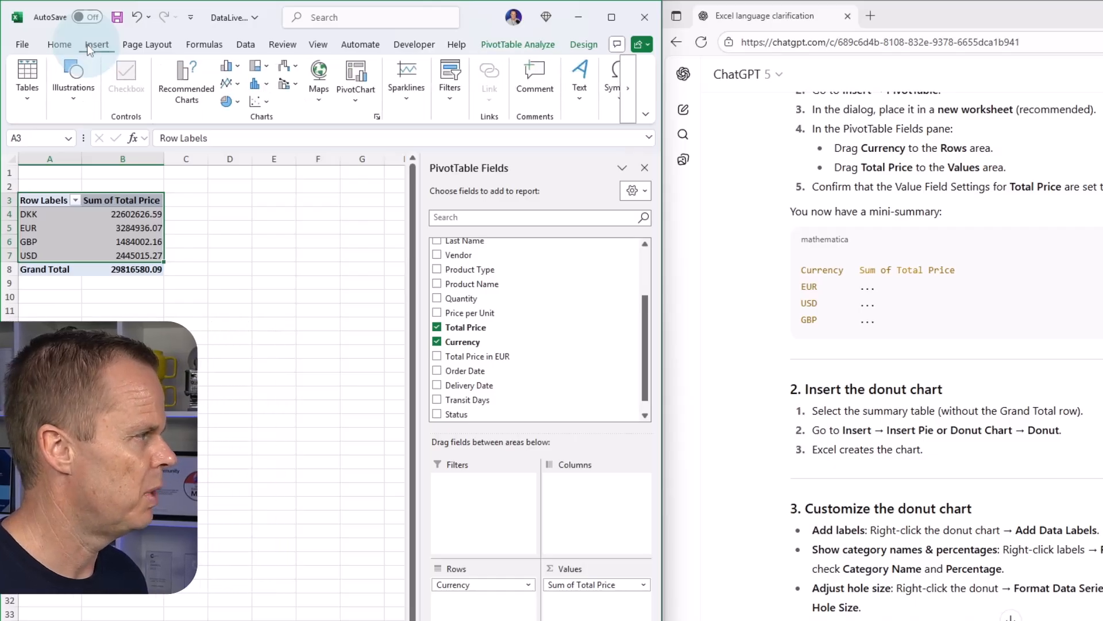
click(236, 102)
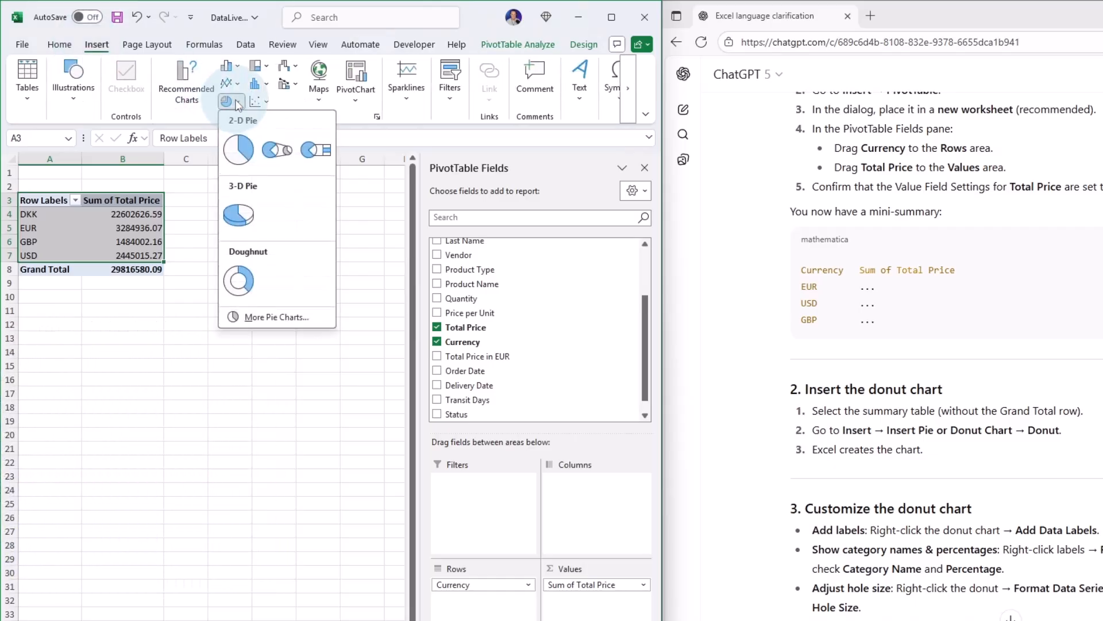
click(244, 144)
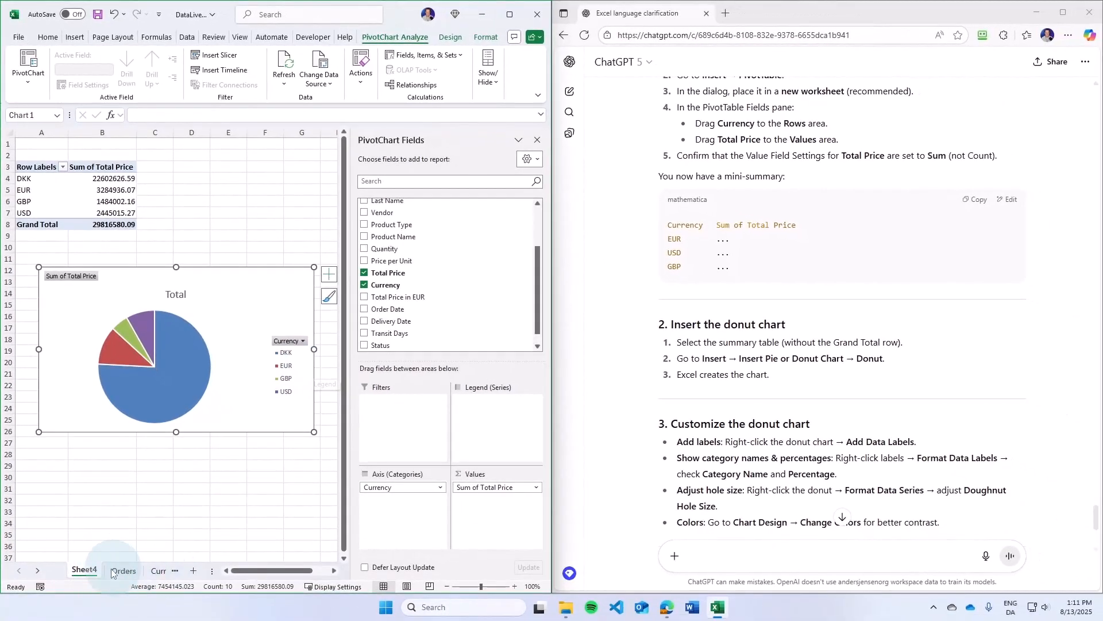
Rename the sheet holding the PivotTable and pie chart as Total Price distribution.
right_click(84, 571)
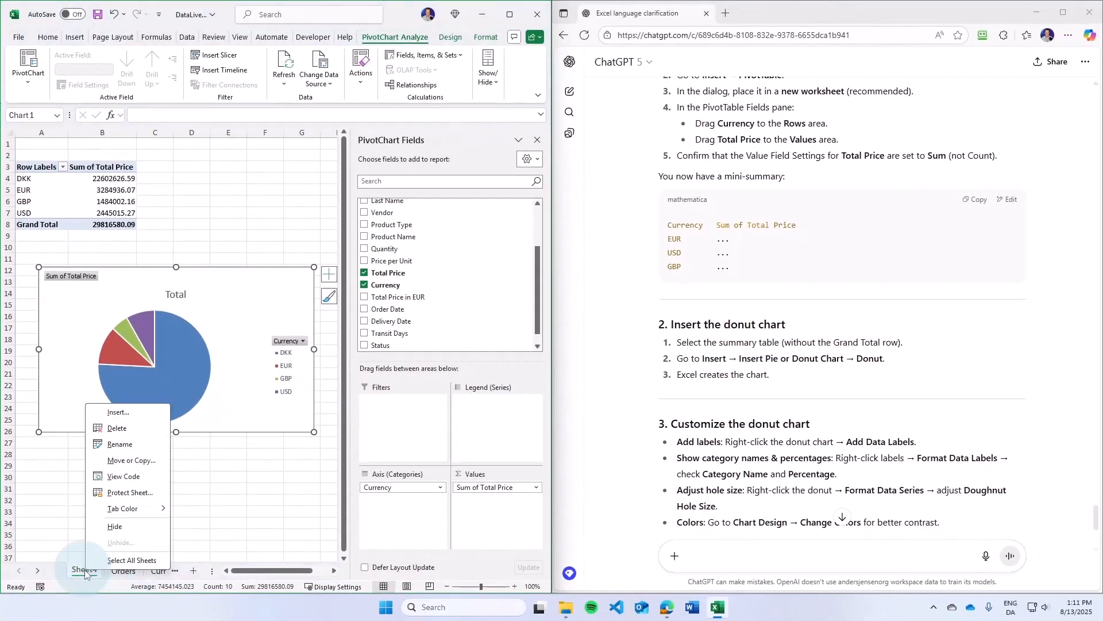
click(112, 451)
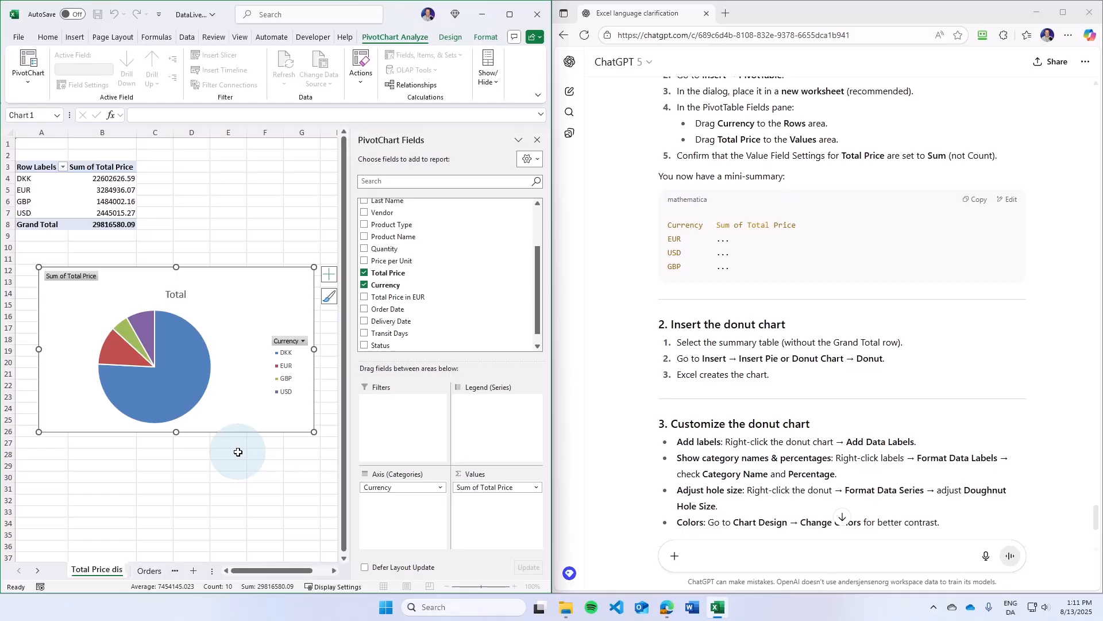
text(on)
key(Return)
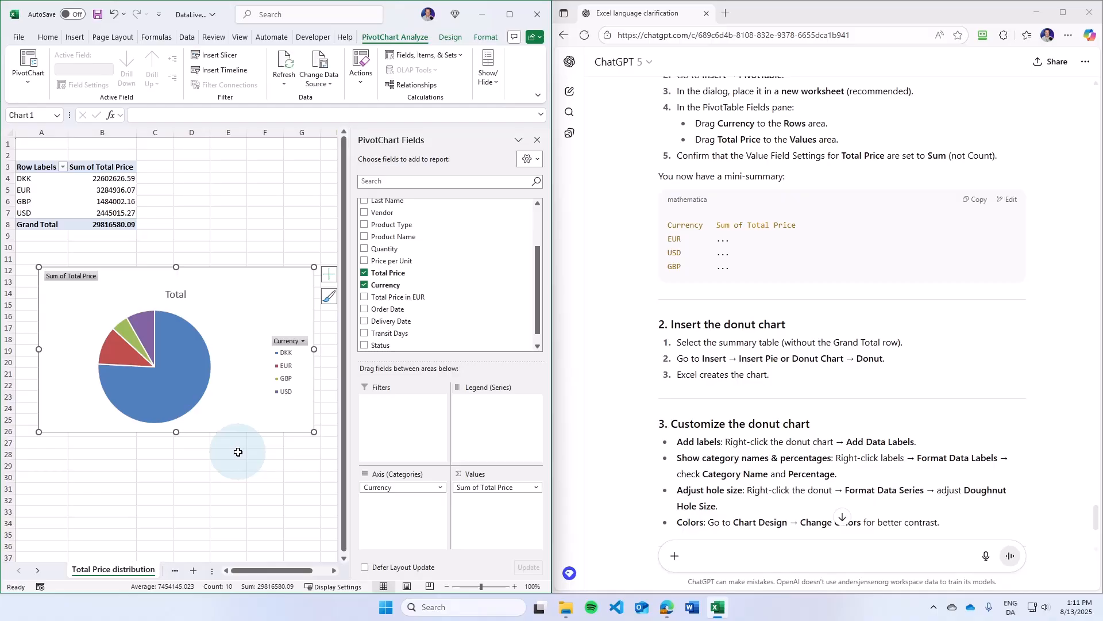
Return to the Orders sheet and select a cell inside the Orders table.
click(38, 571)
click(75, 570)
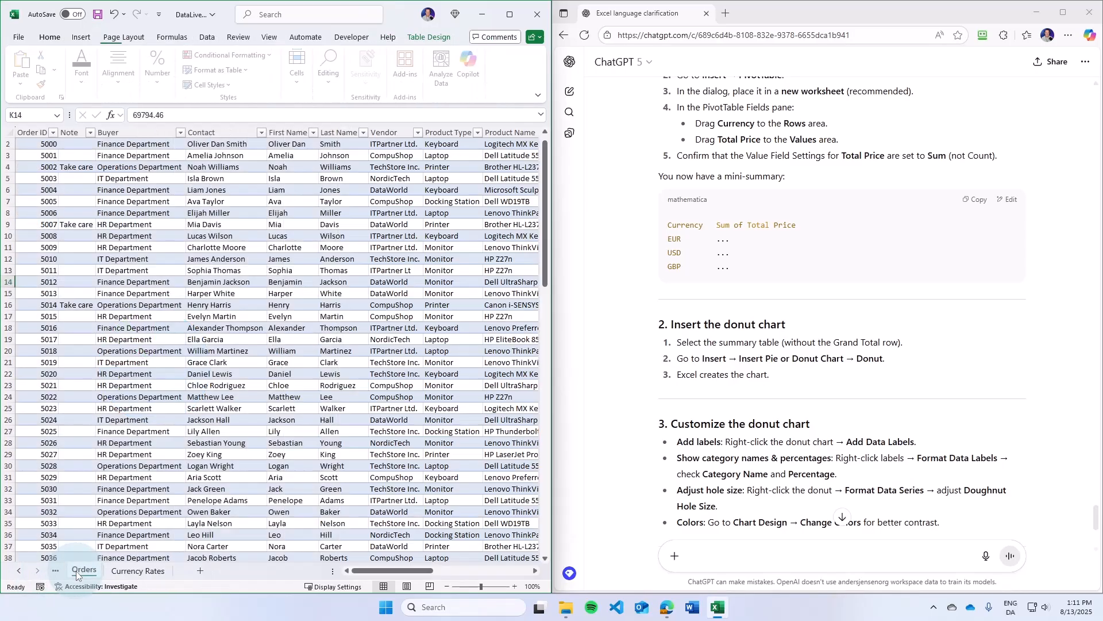
click(156, 296)
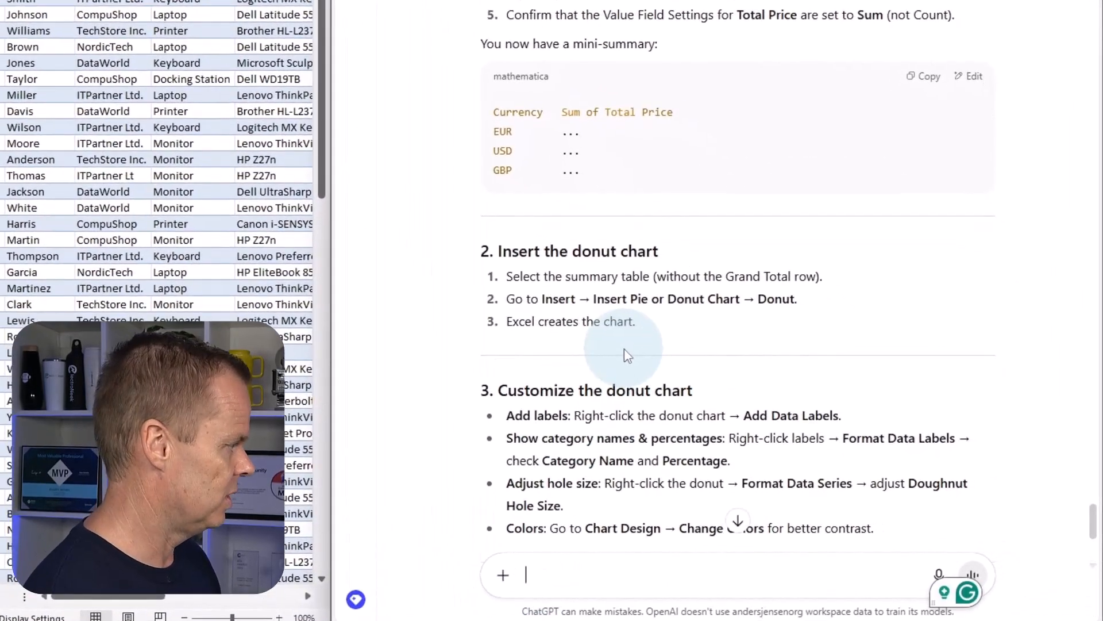
Switch to ChatGPT and ask how to create a pivot table and a line chart showing Total Price in EUR per Order Date.
text(How )
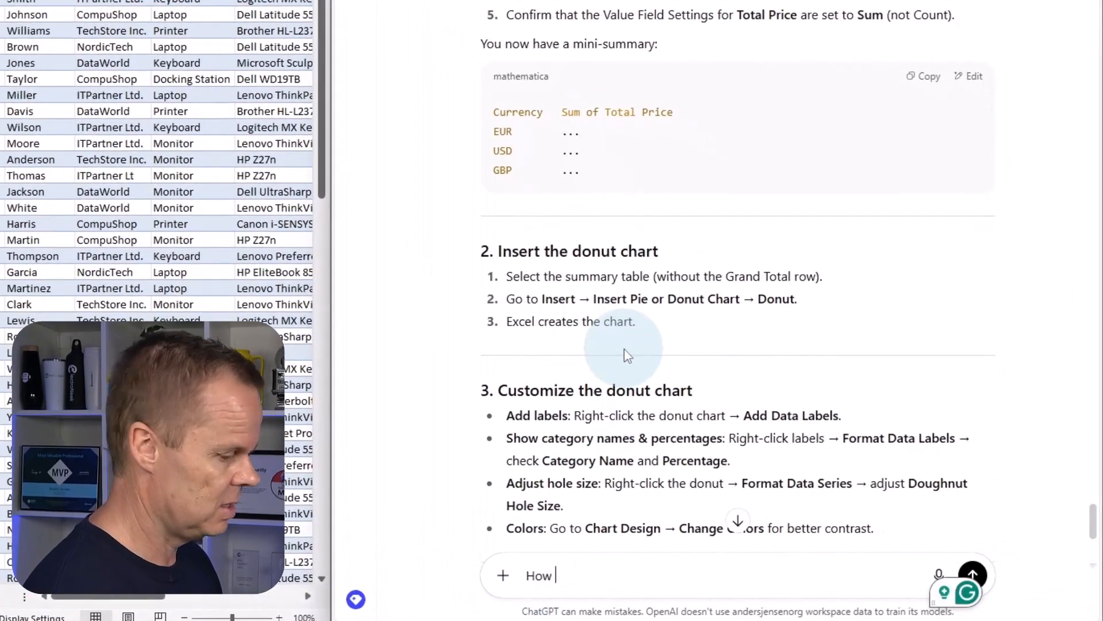
text(do I create a pivot table and a line chart showing Total Price)
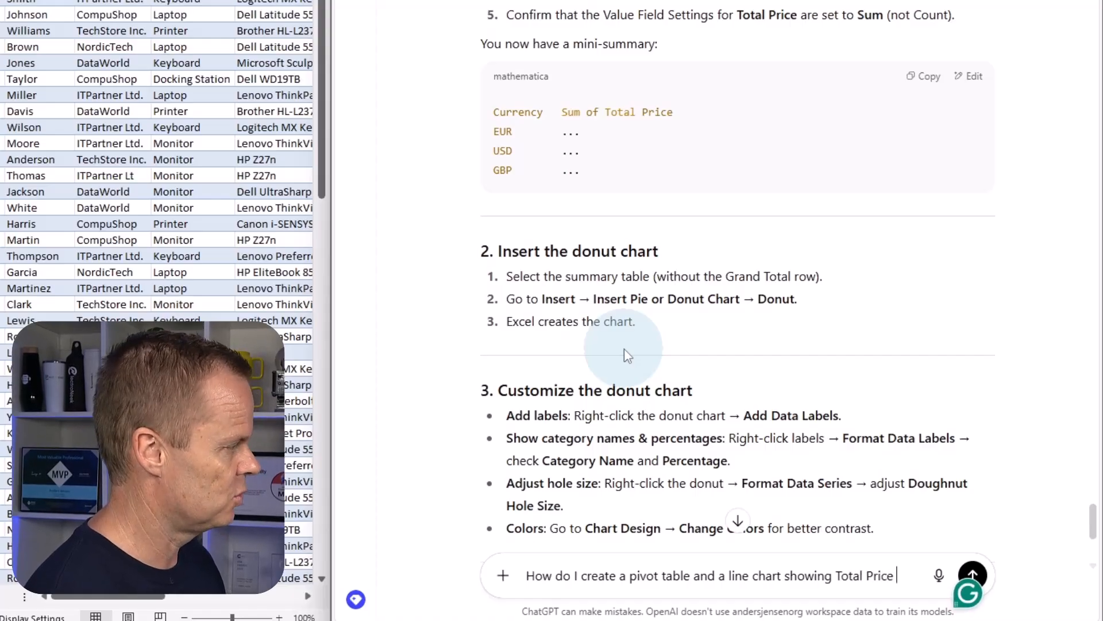
text(in EUR per)
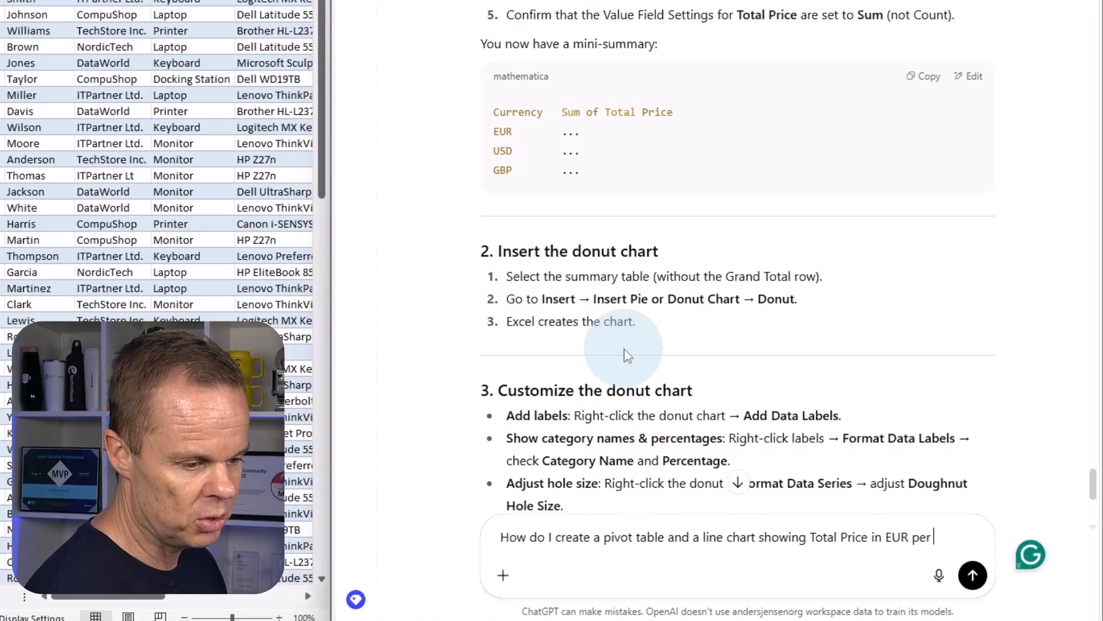
text( Order Date.)
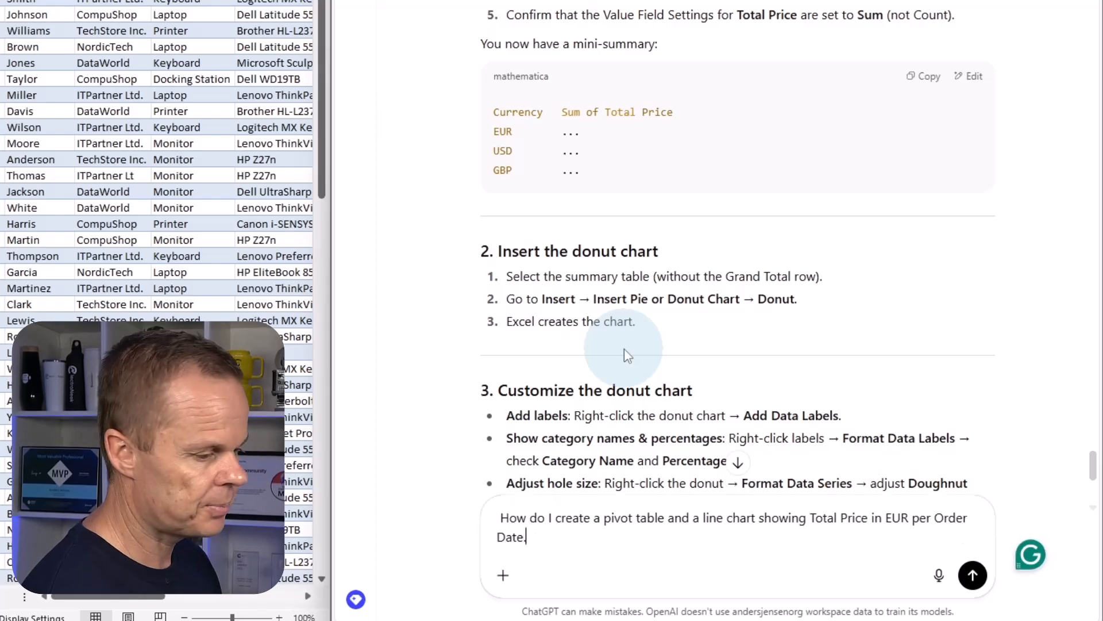
key(Return)
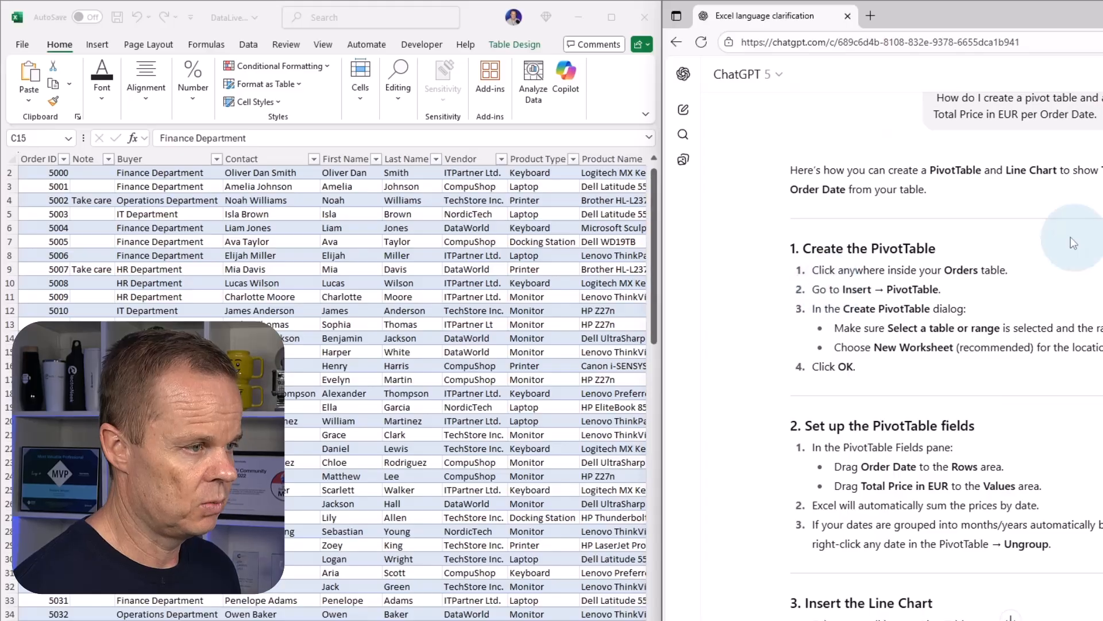
Switch back to Excel and insert a second PivotTable from the Orders table, placed on its own new worksheet.
click(169, 352)
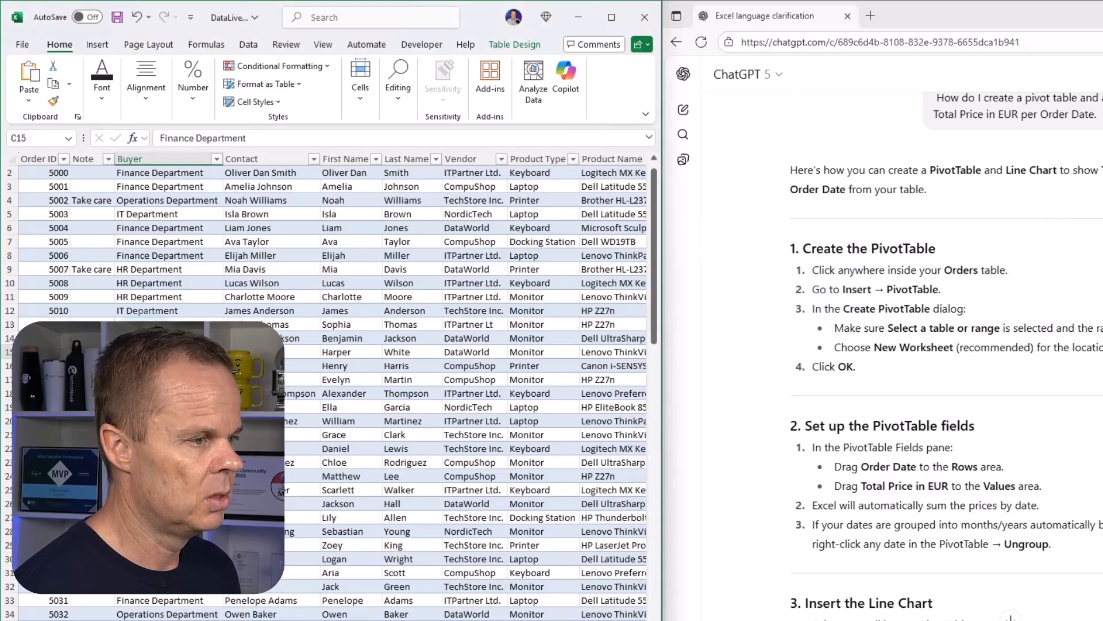
click(99, 49)
click(36, 76)
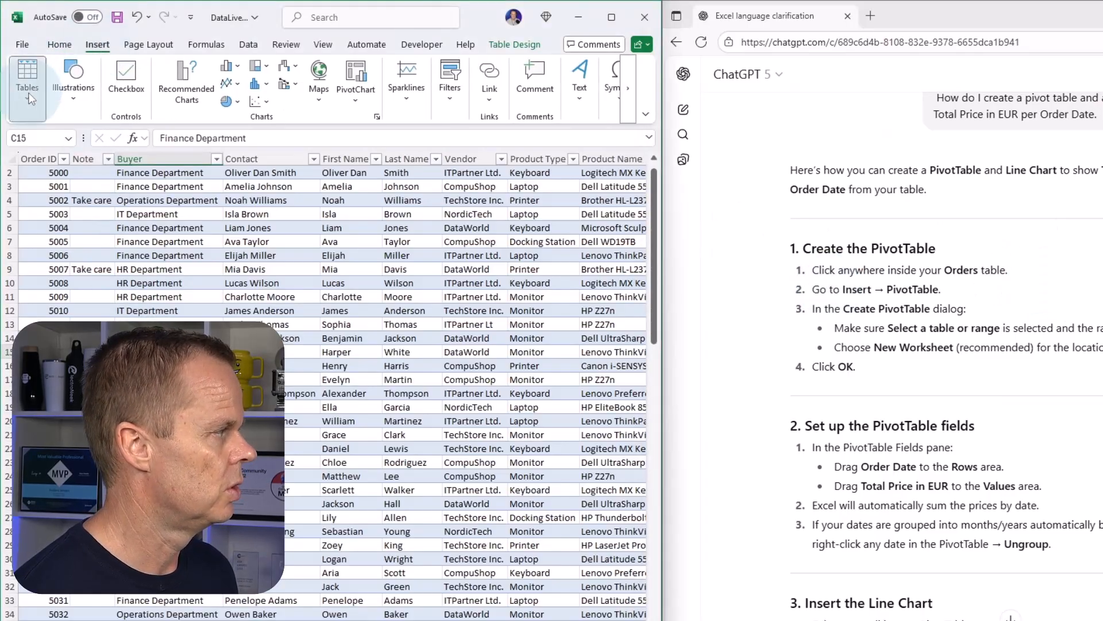
click(26, 147)
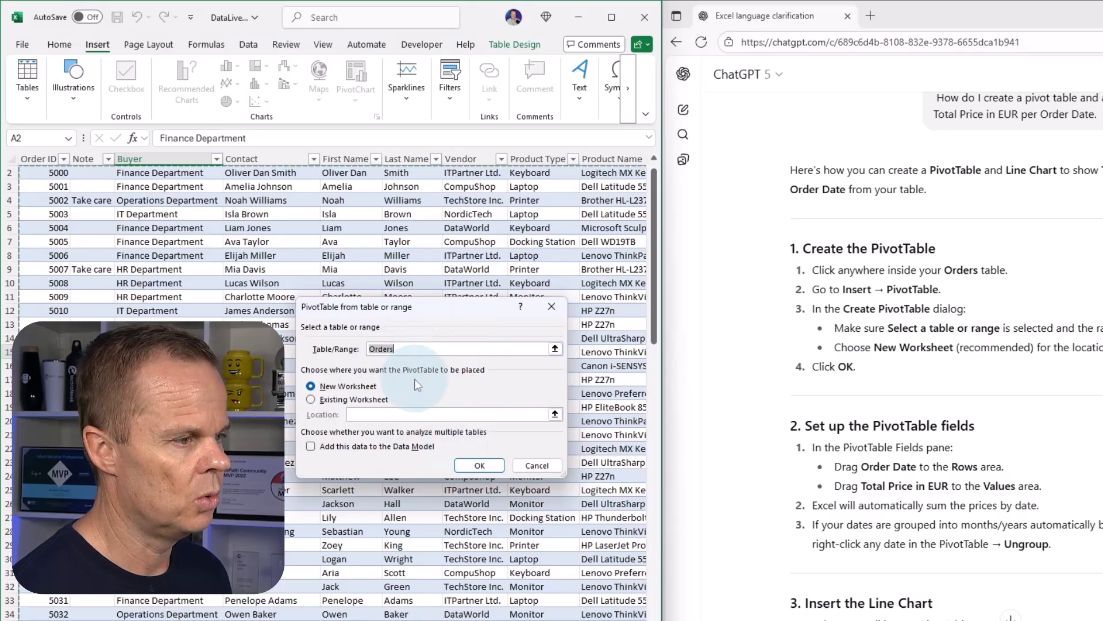
click(465, 467)
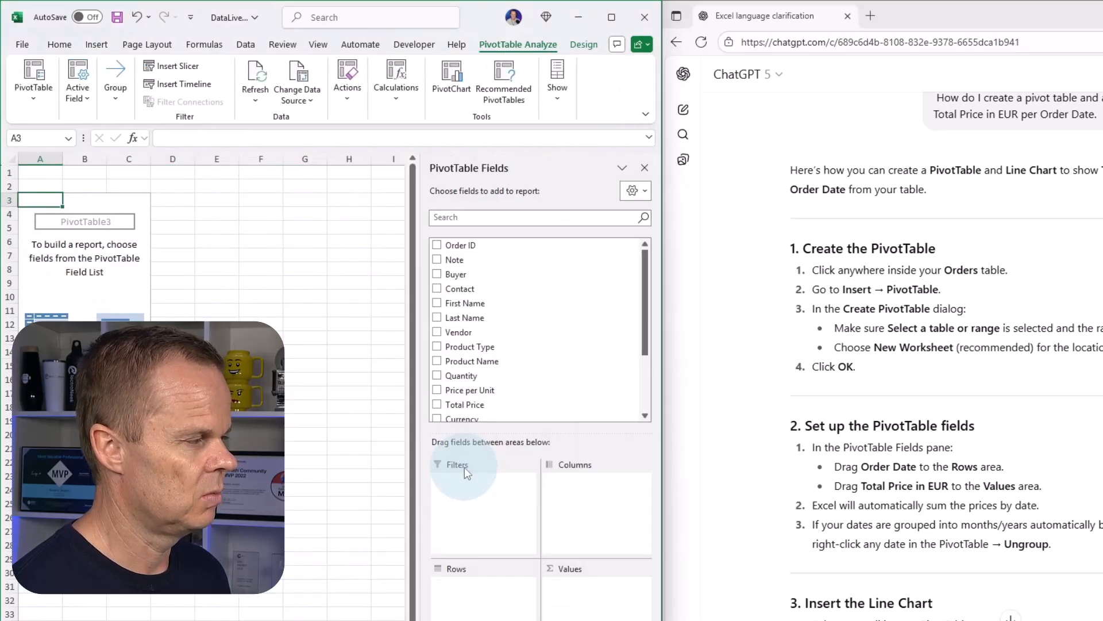
Add Order Date to the rows of the new PivotTable.
scroll(870, 498, down, 3)
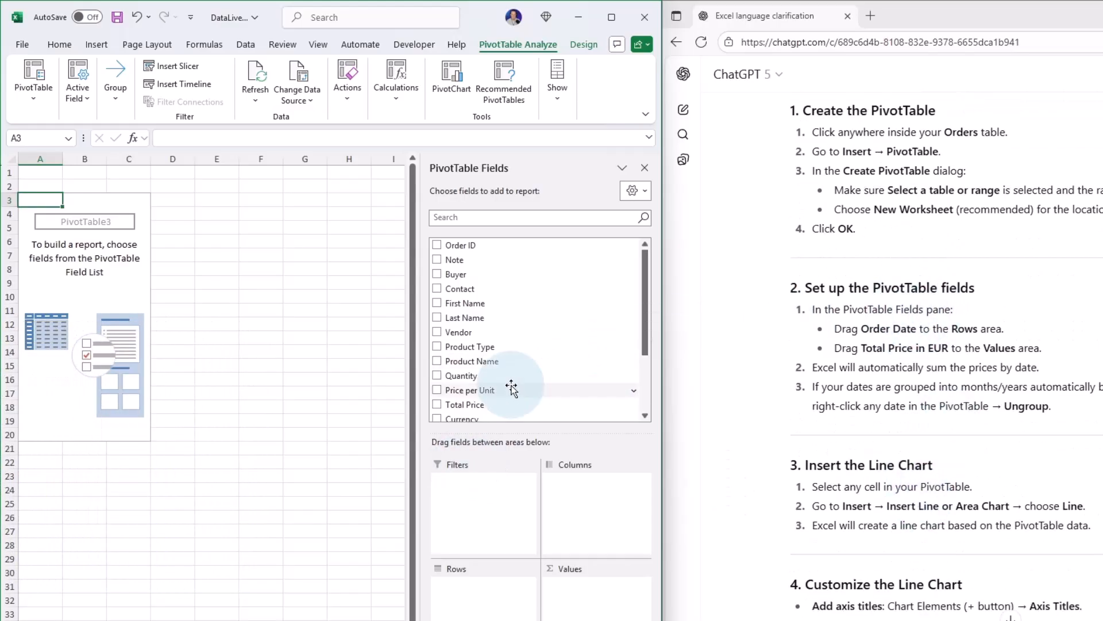
scroll(509, 376, down, 2)
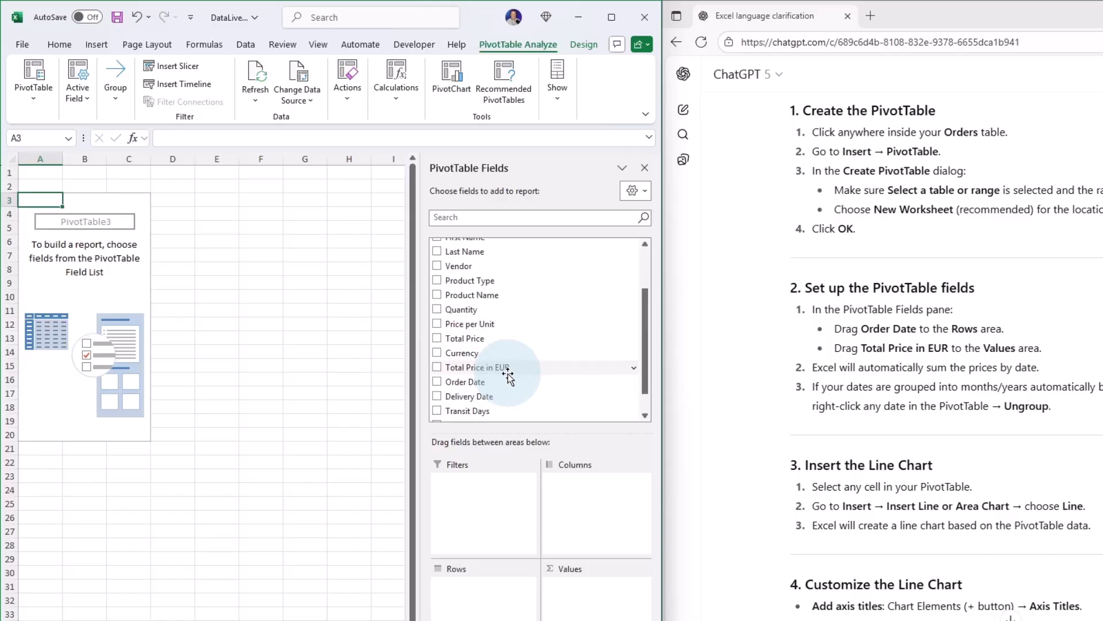
drag(477, 384, 515, 584)
drag(491, 356, 490, 296)
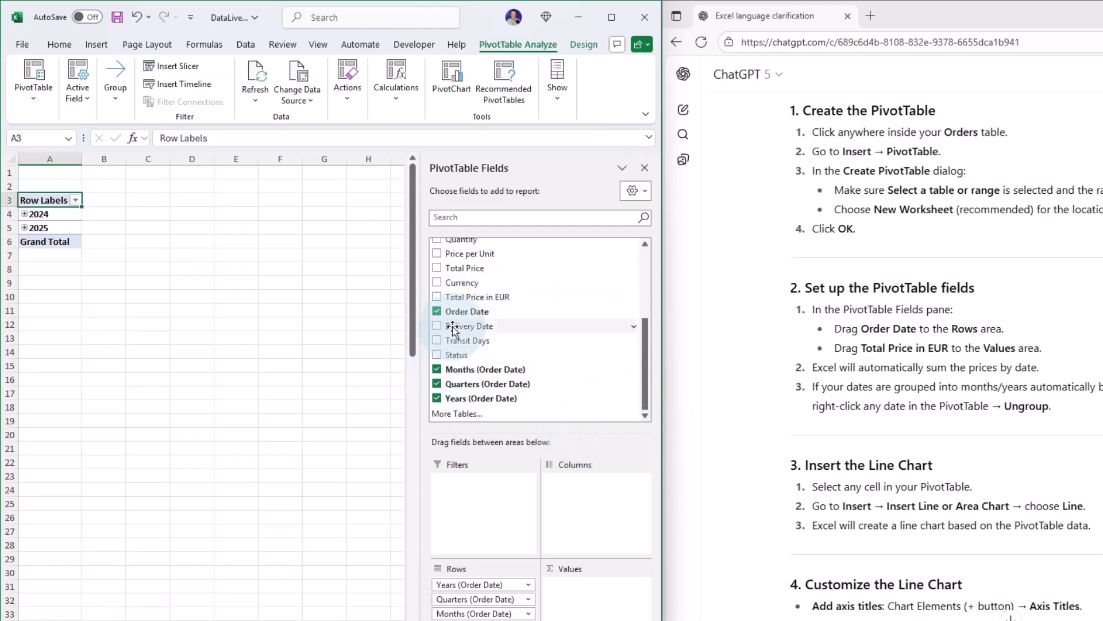
Remove the Months, Quarters and Years groupings of Order Date from the PivotTable and add Total Price in EUR to its values.
click(436, 369)
click(436, 384)
click(436, 398)
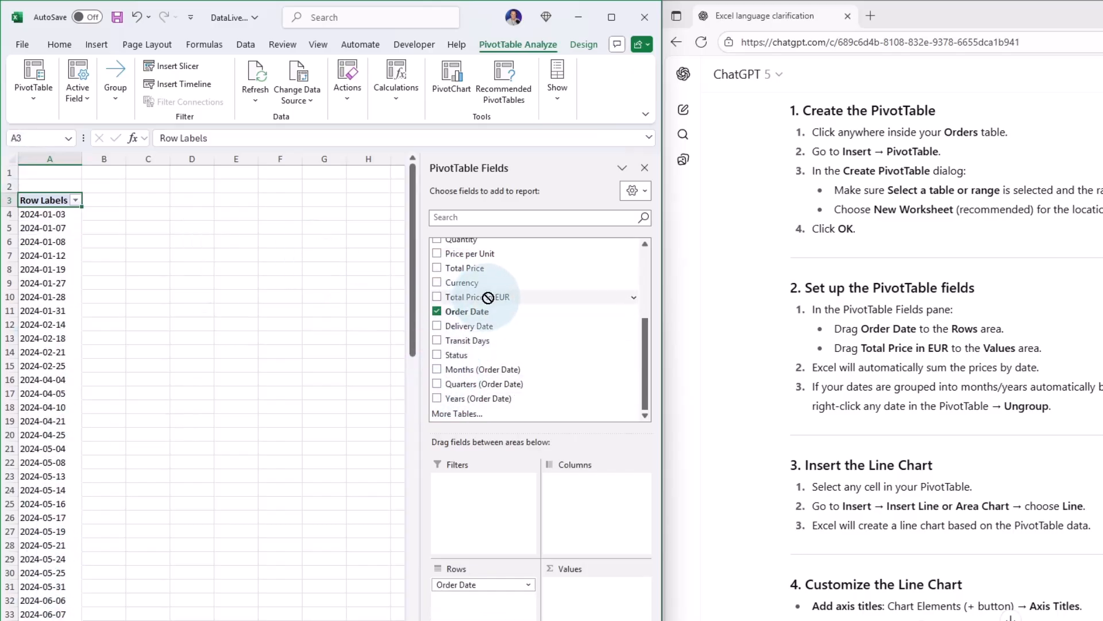
drag(488, 297, 610, 583)
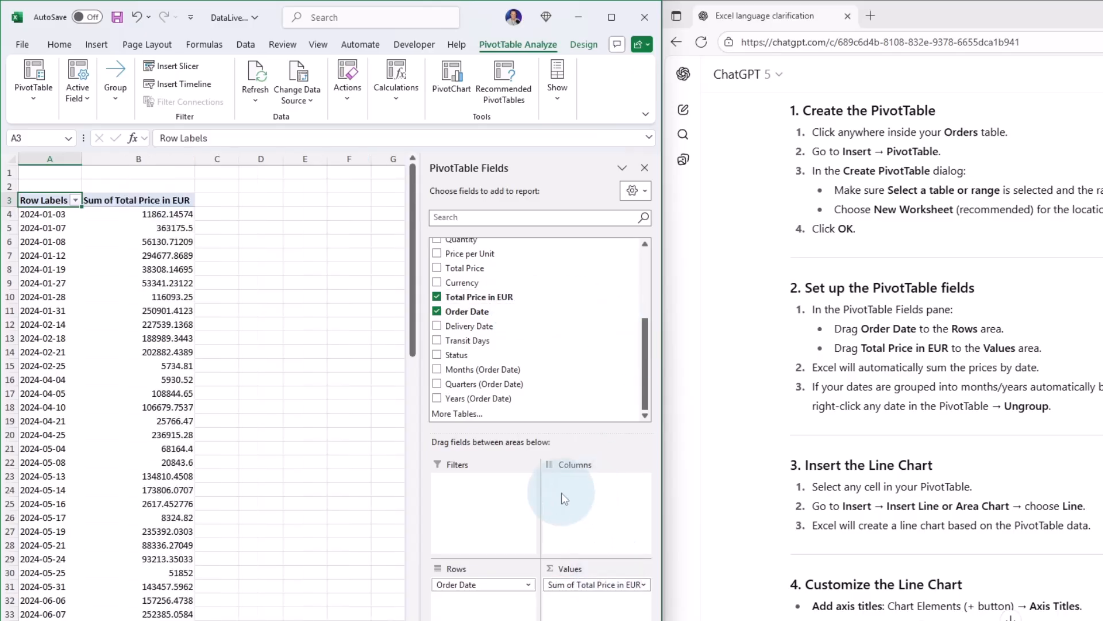
Insert a basic 2-D line chart from the PivotTable and move it slightly lower on the sheet.
click(159, 298)
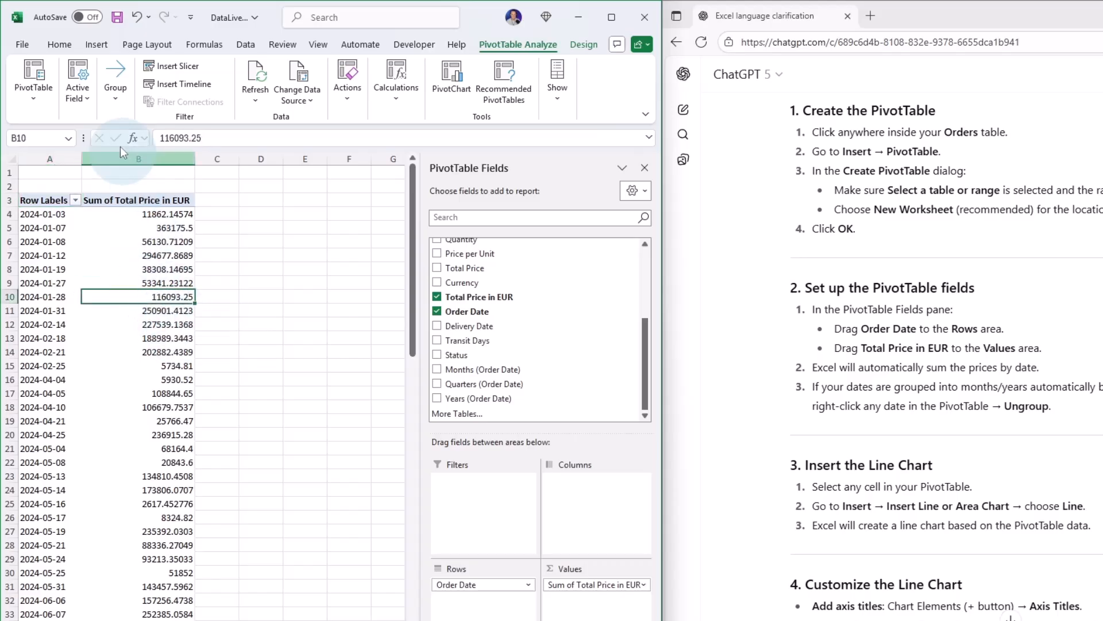
click(96, 44)
click(236, 84)
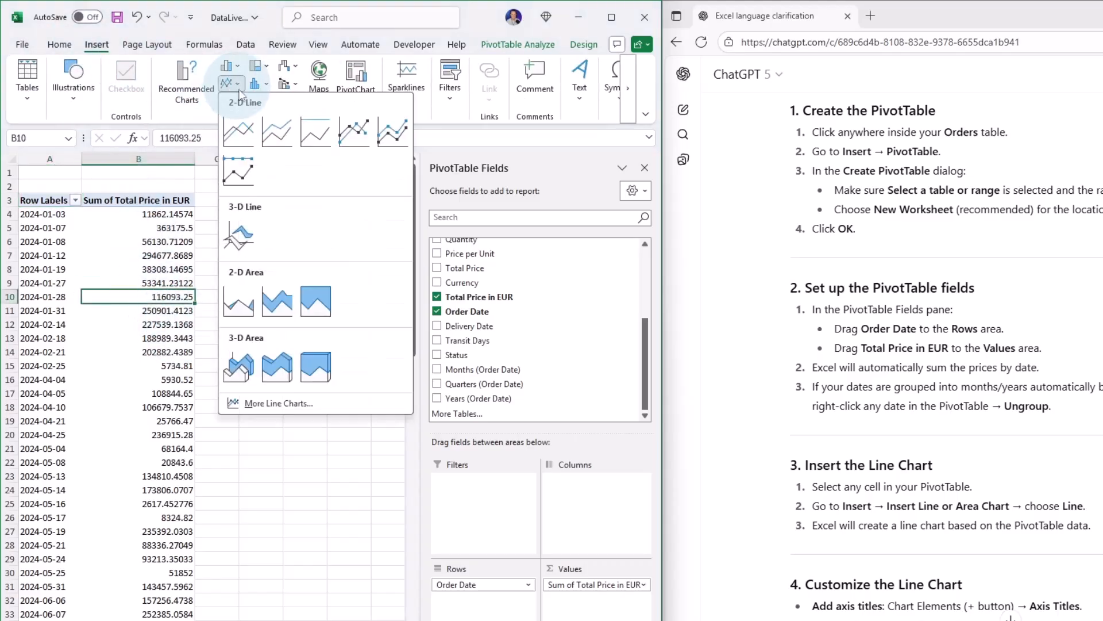
click(251, 130)
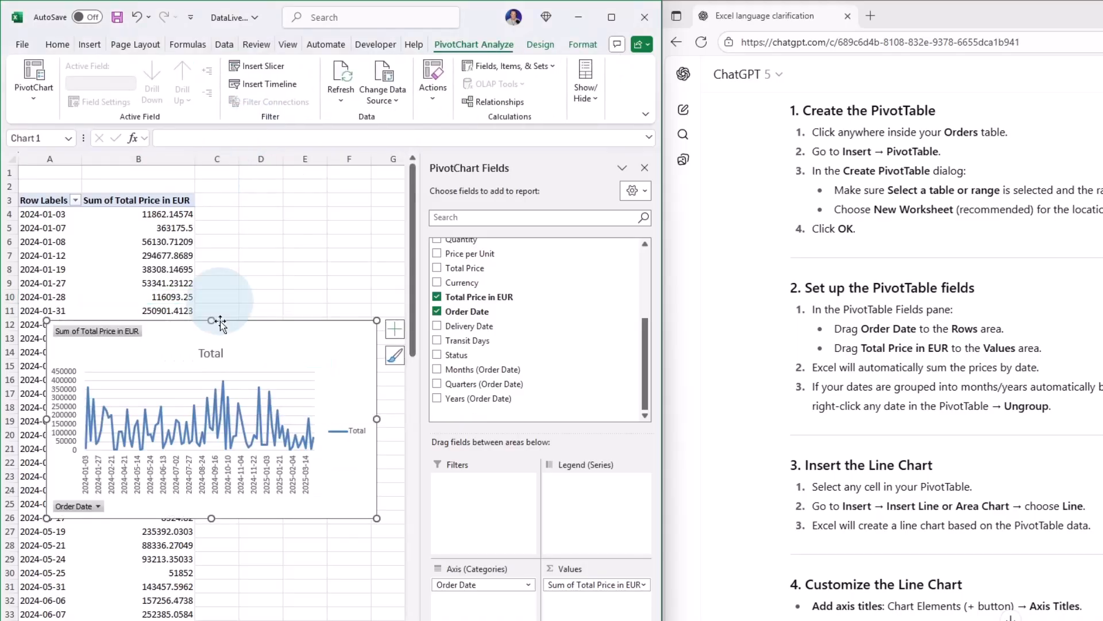
drag(222, 332, 240, 362)
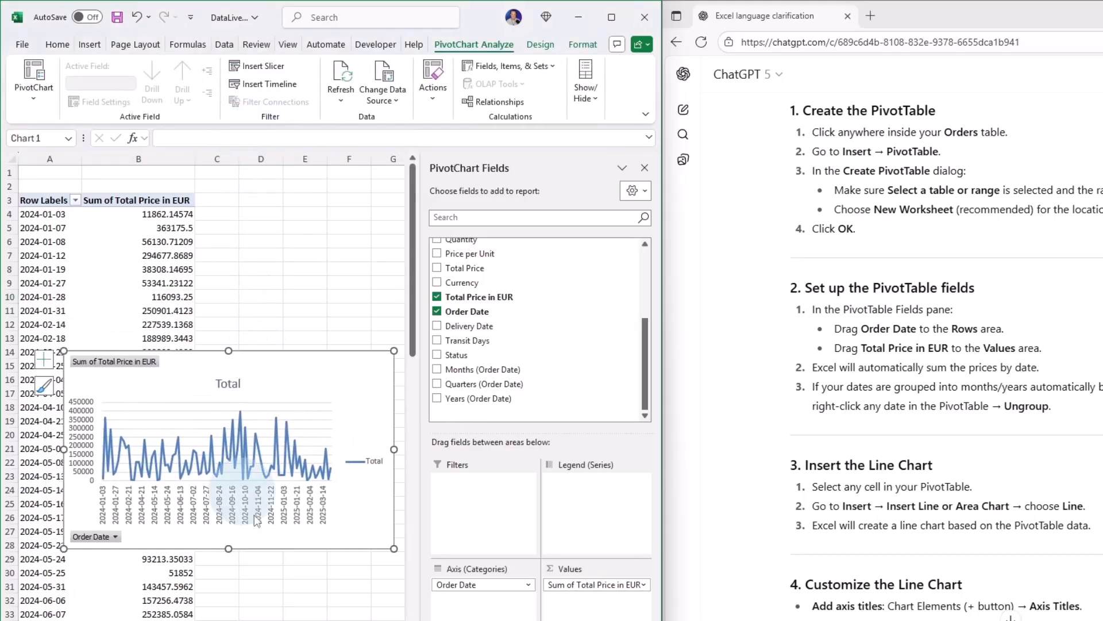
mouse_move(297, 440)
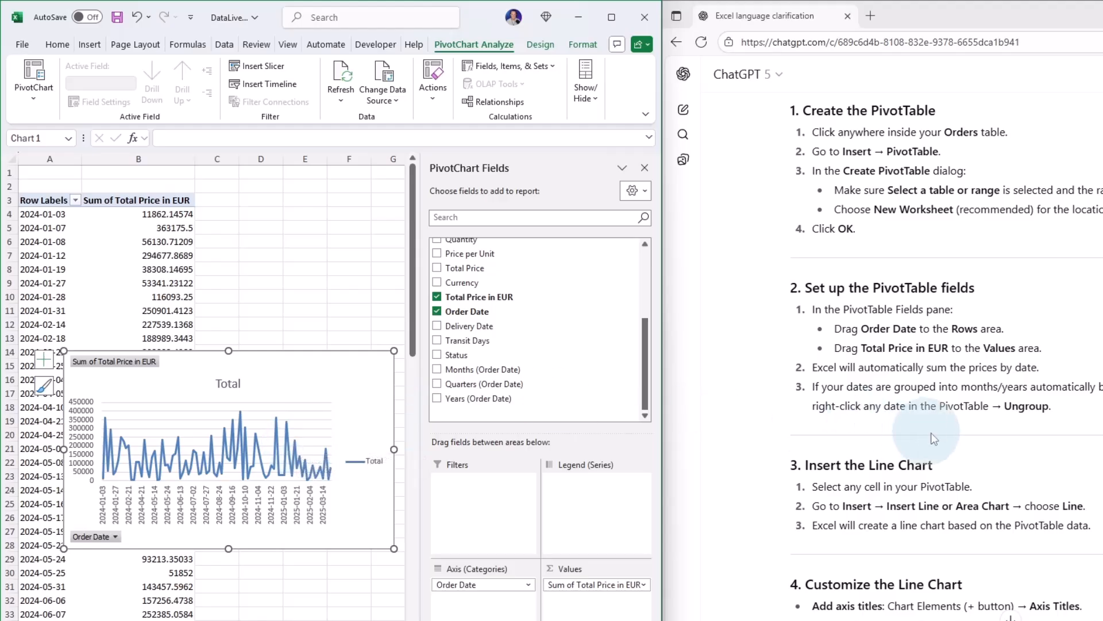
scroll(797, 406, down, 3)
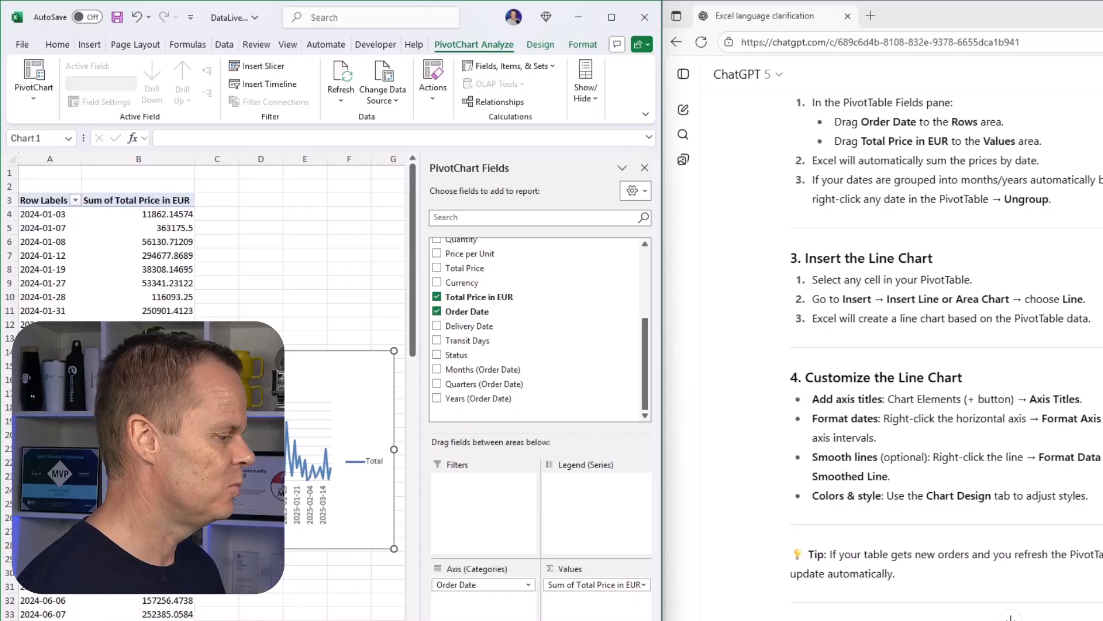
key(ctrl+Page_Down)
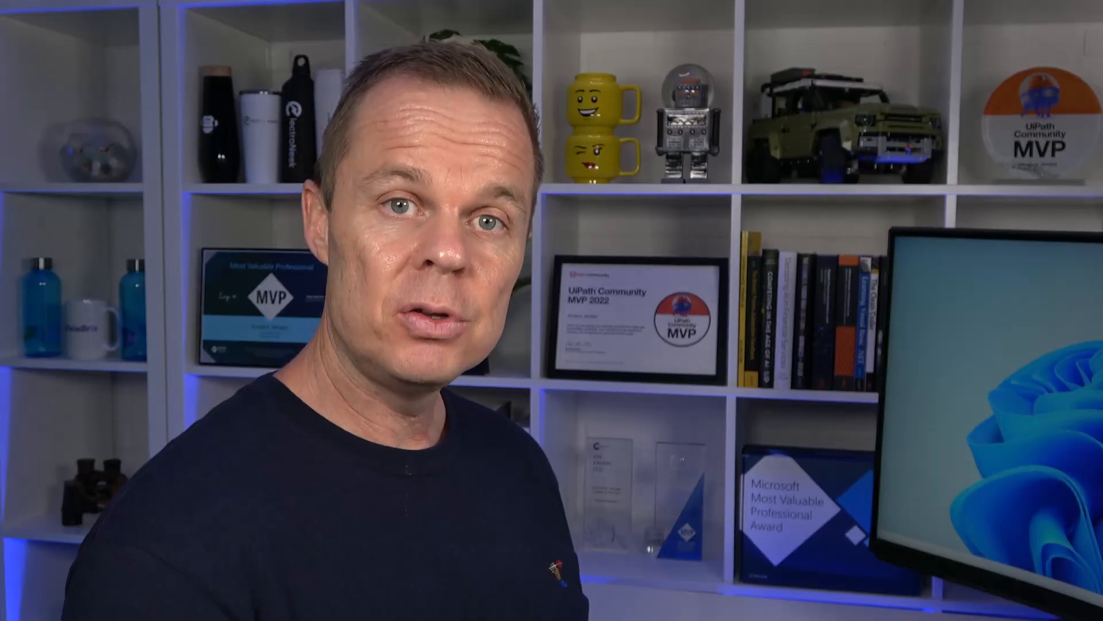